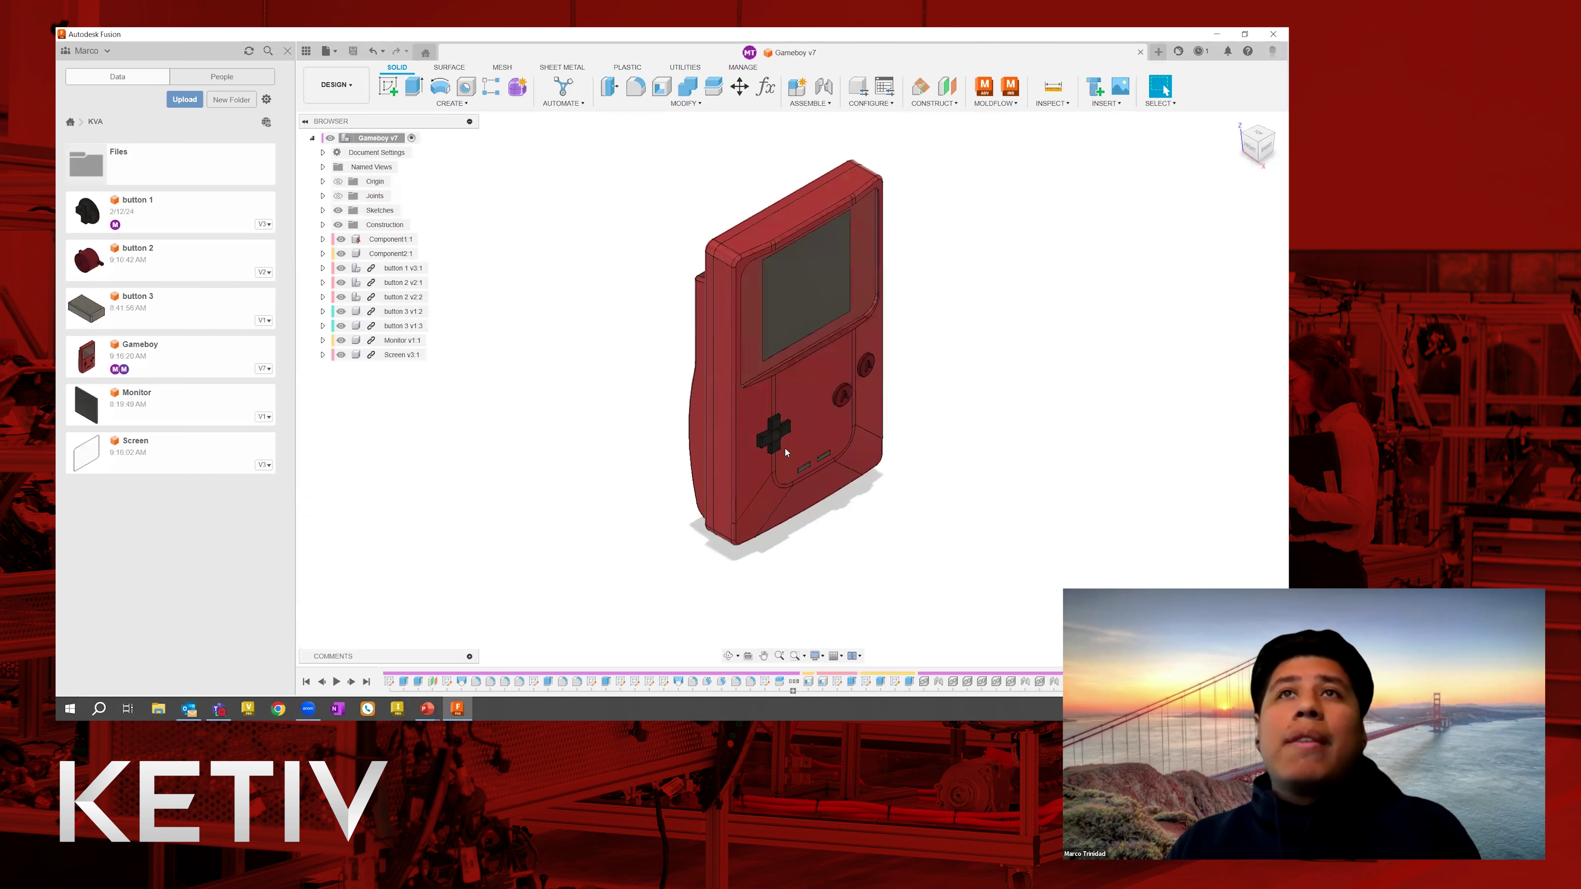
Check which people have access to the KVA project, return to its files, and view the list of available teams.
middle_drag(680, 364, 614, 369)
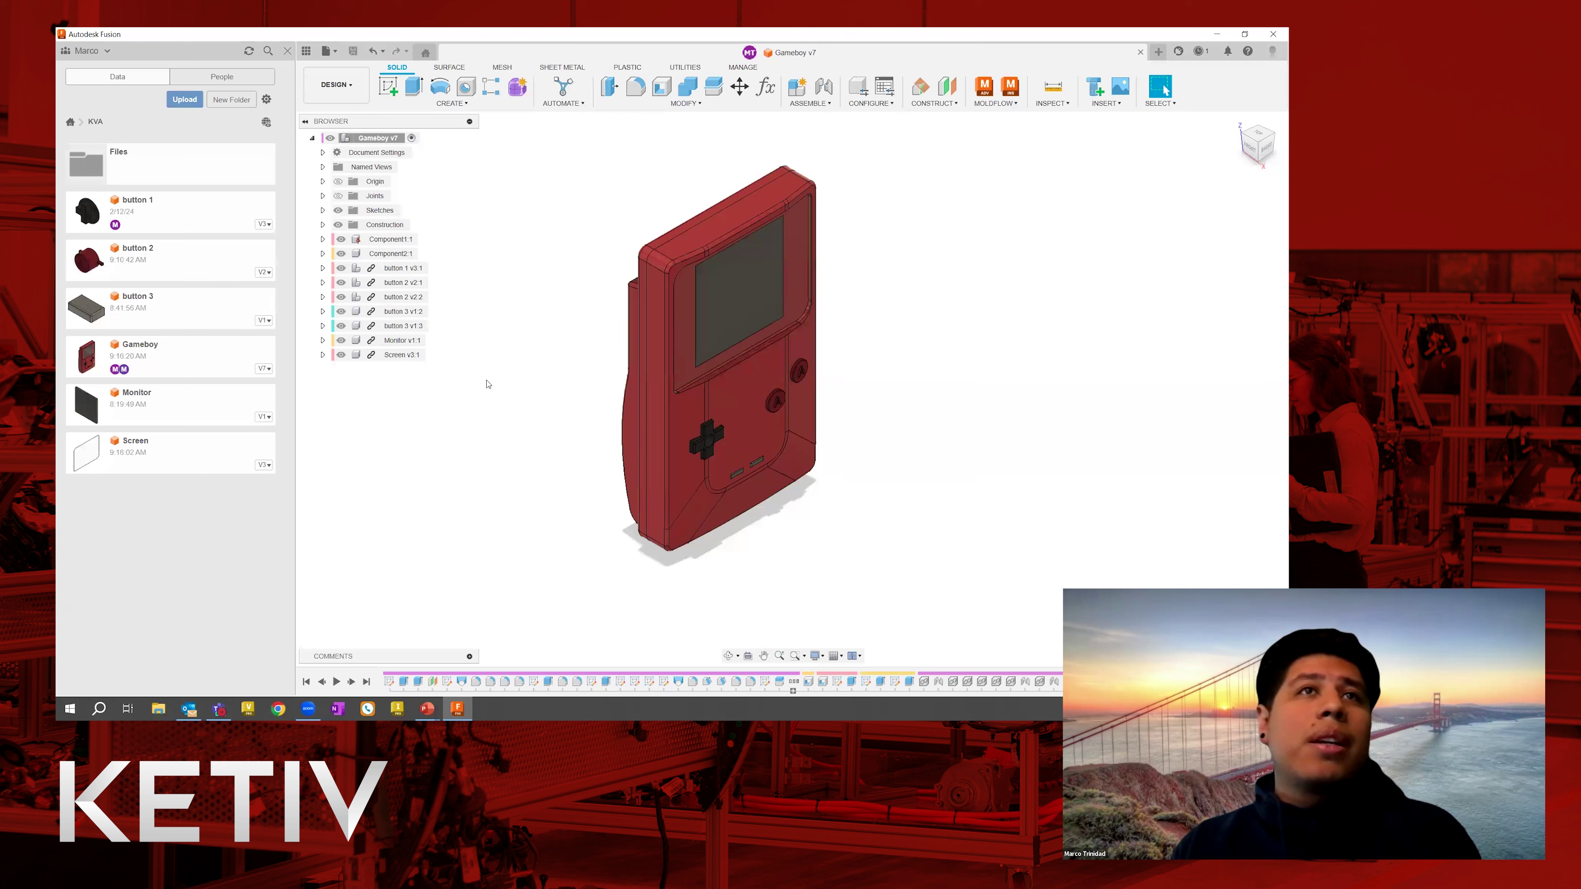
click(200, 80)
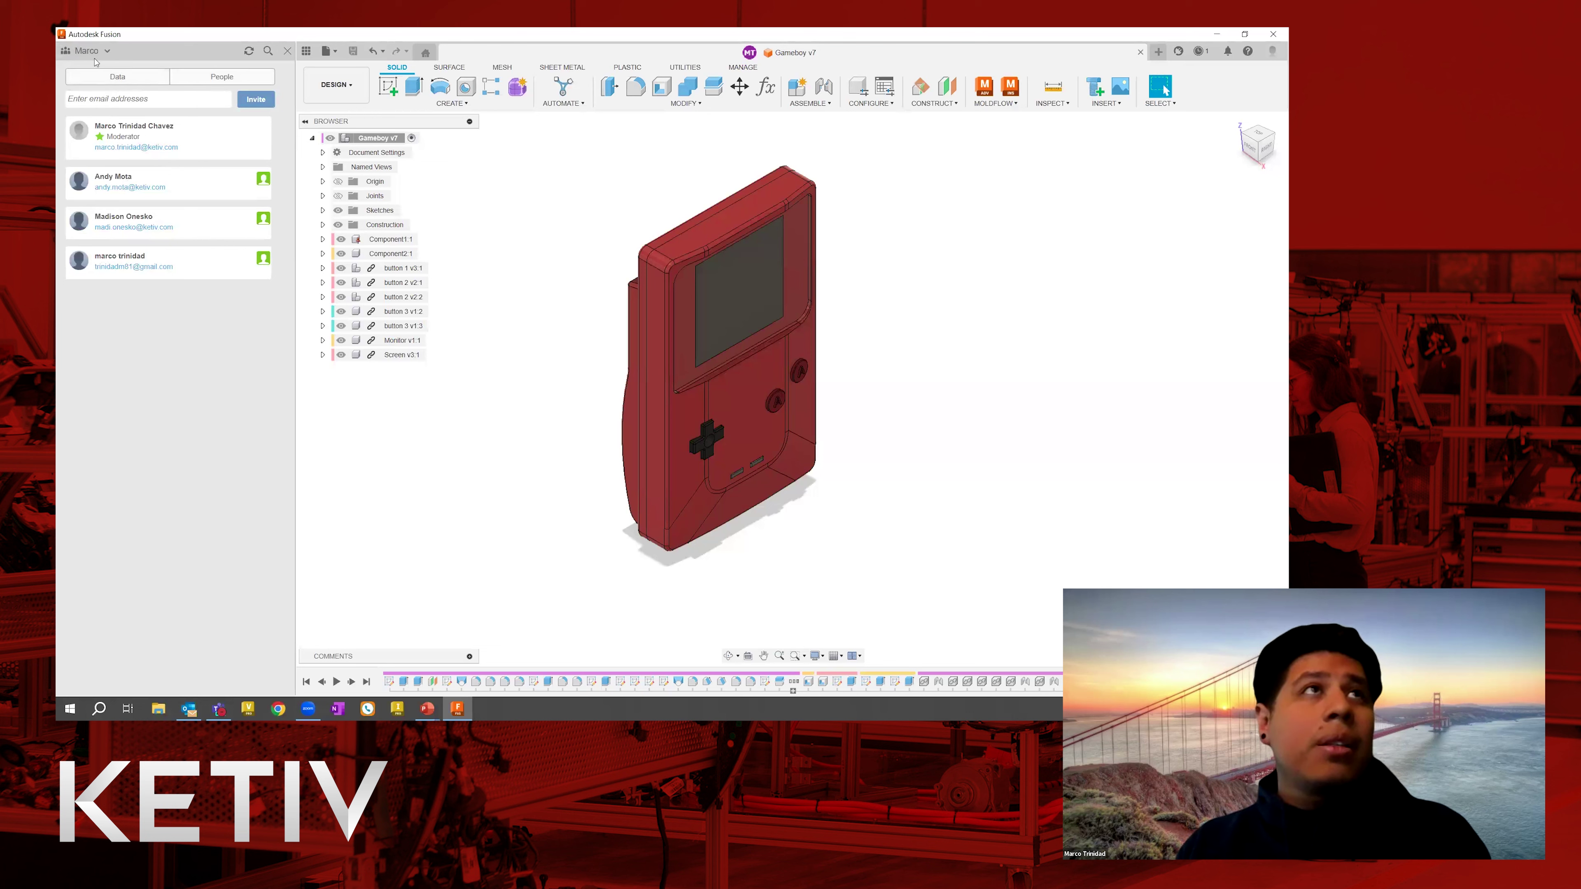
click(142, 79)
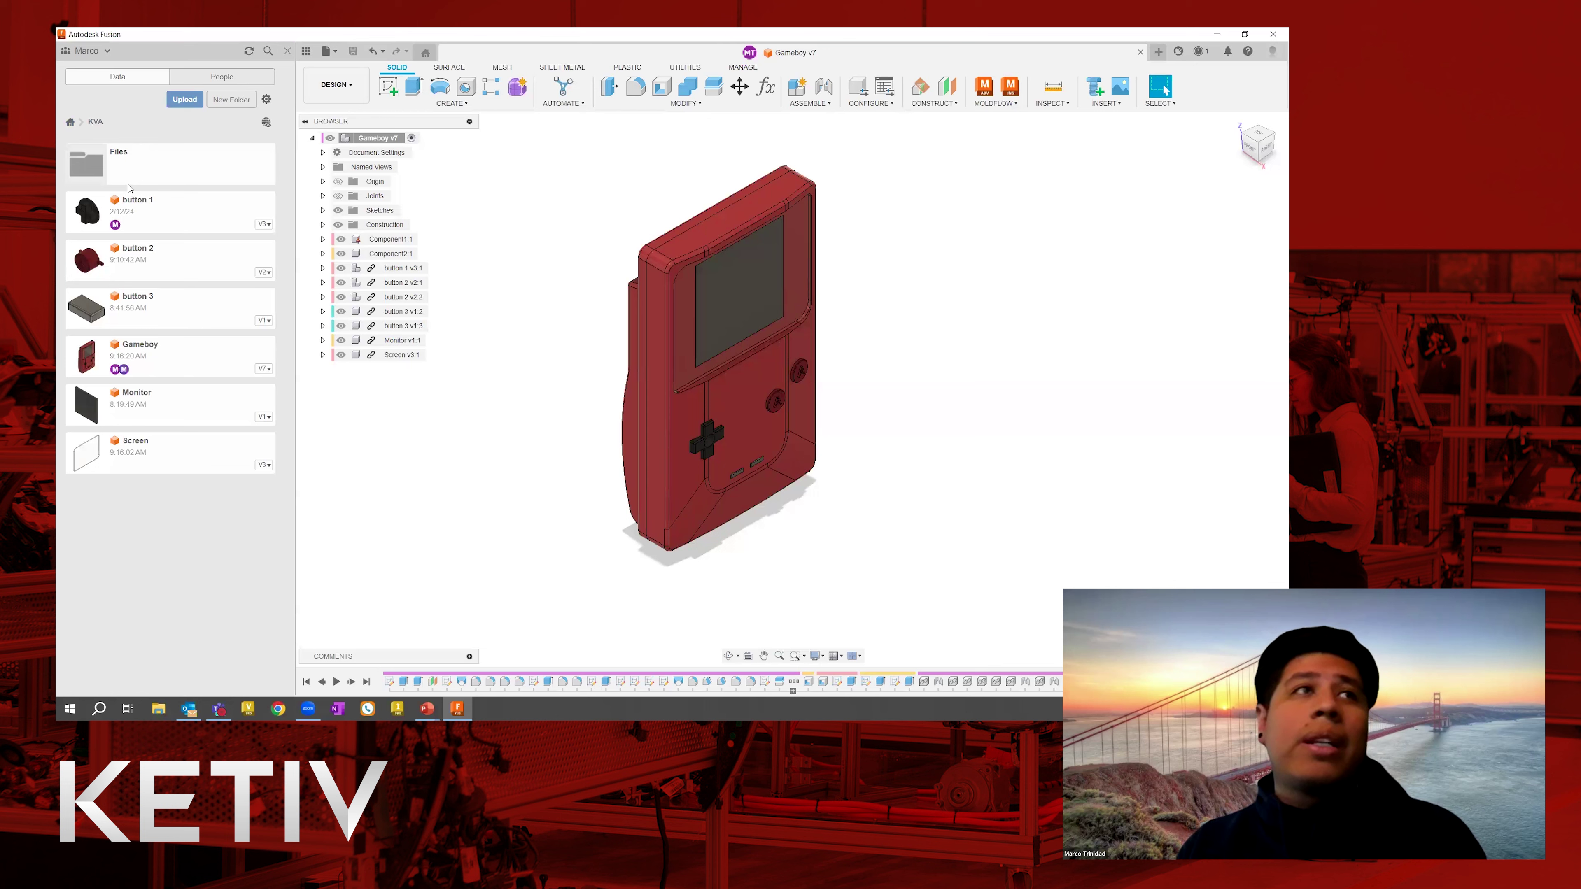
click(210, 77)
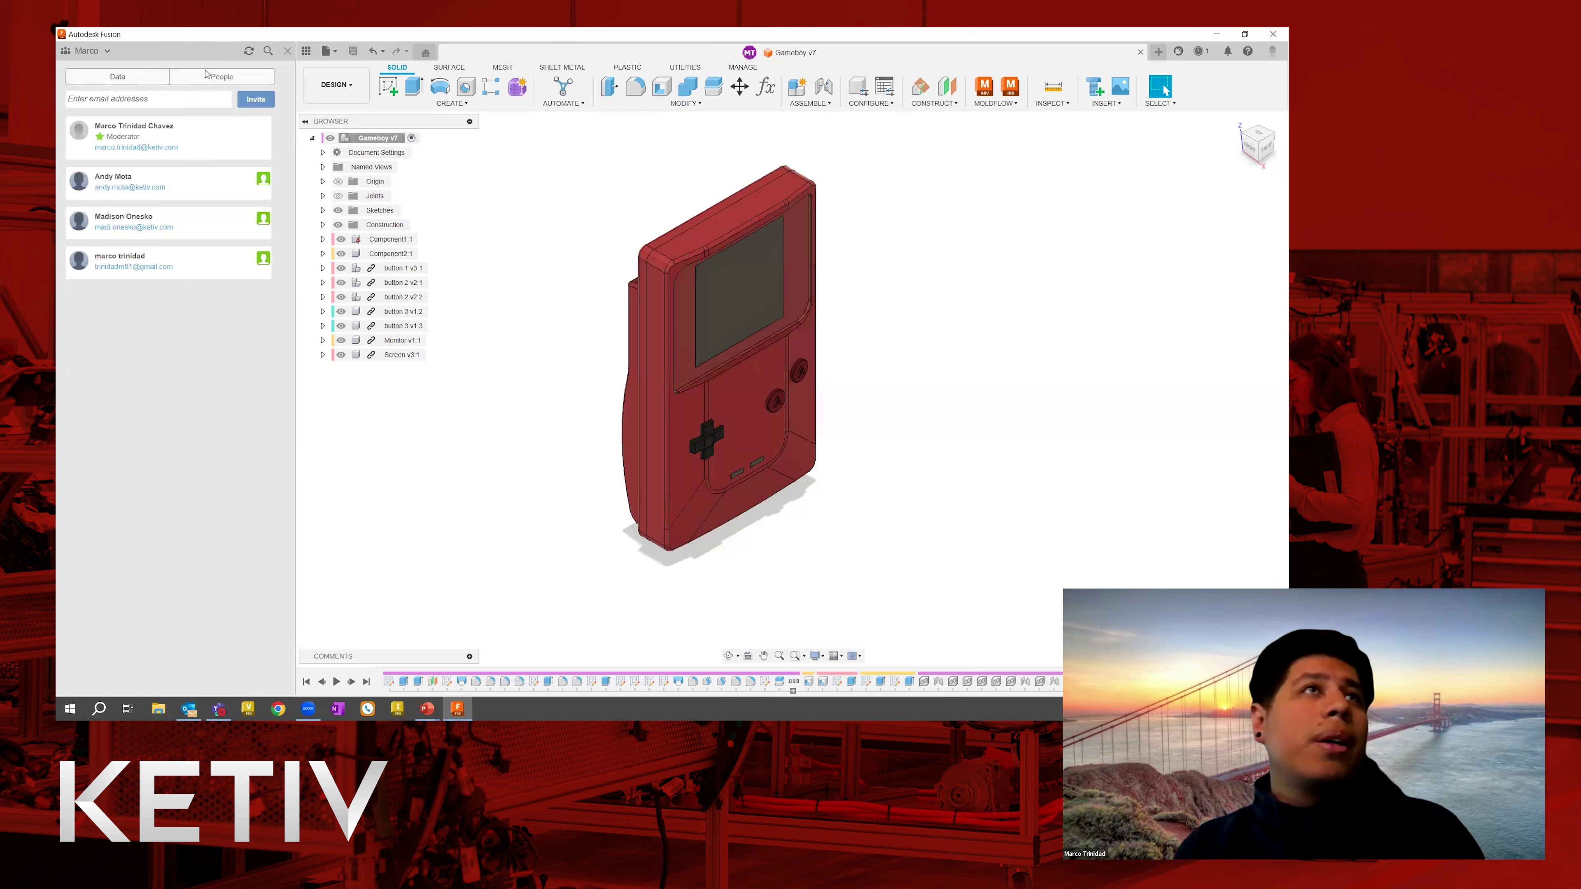
click(126, 78)
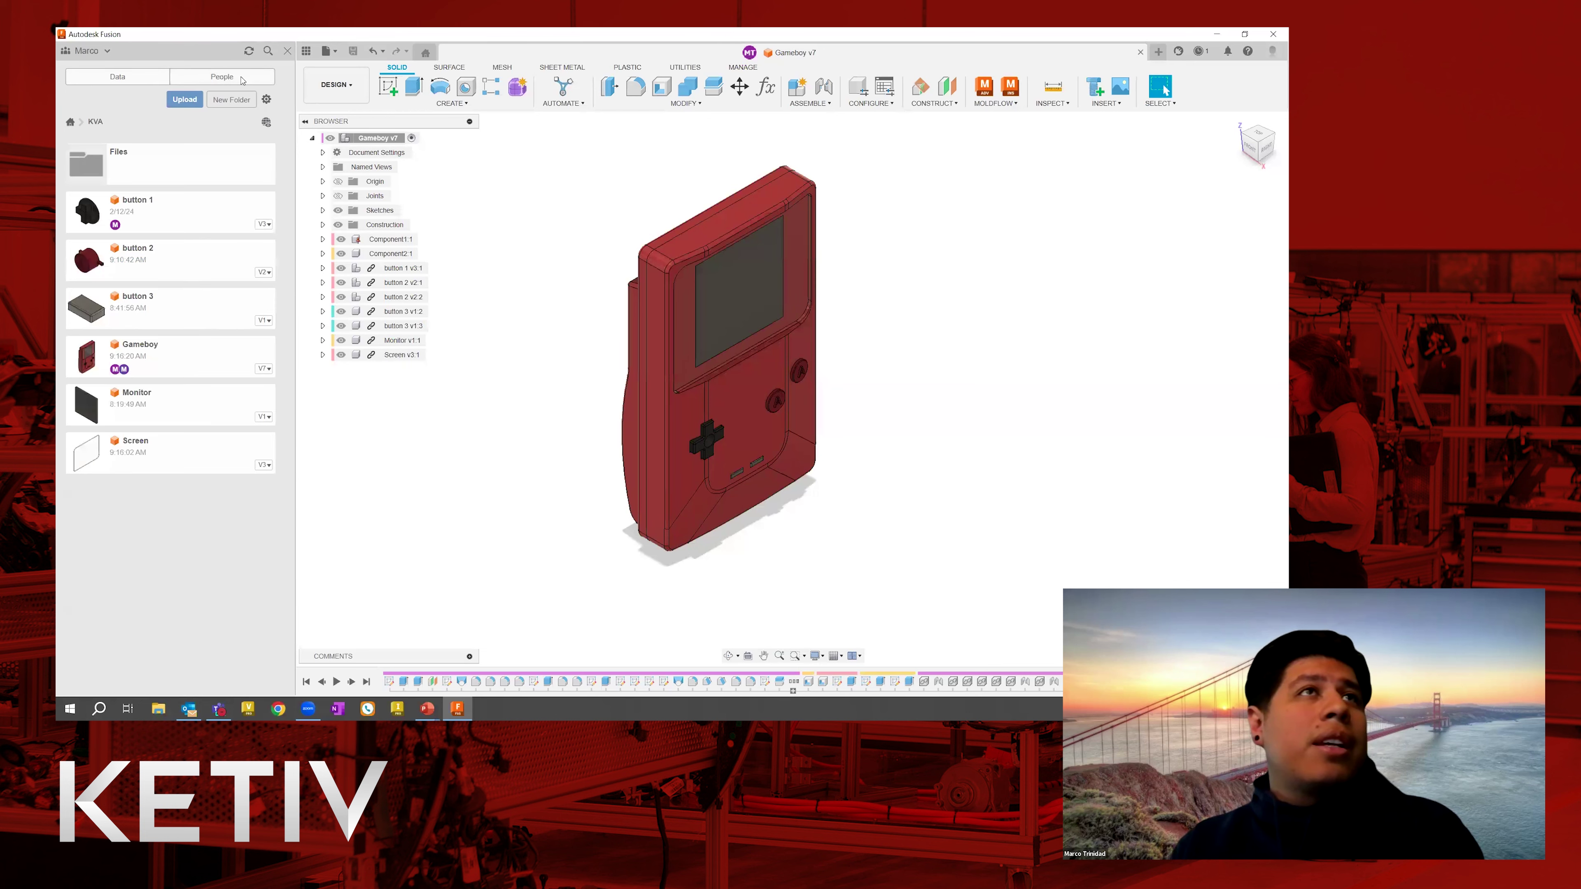
click(268, 82)
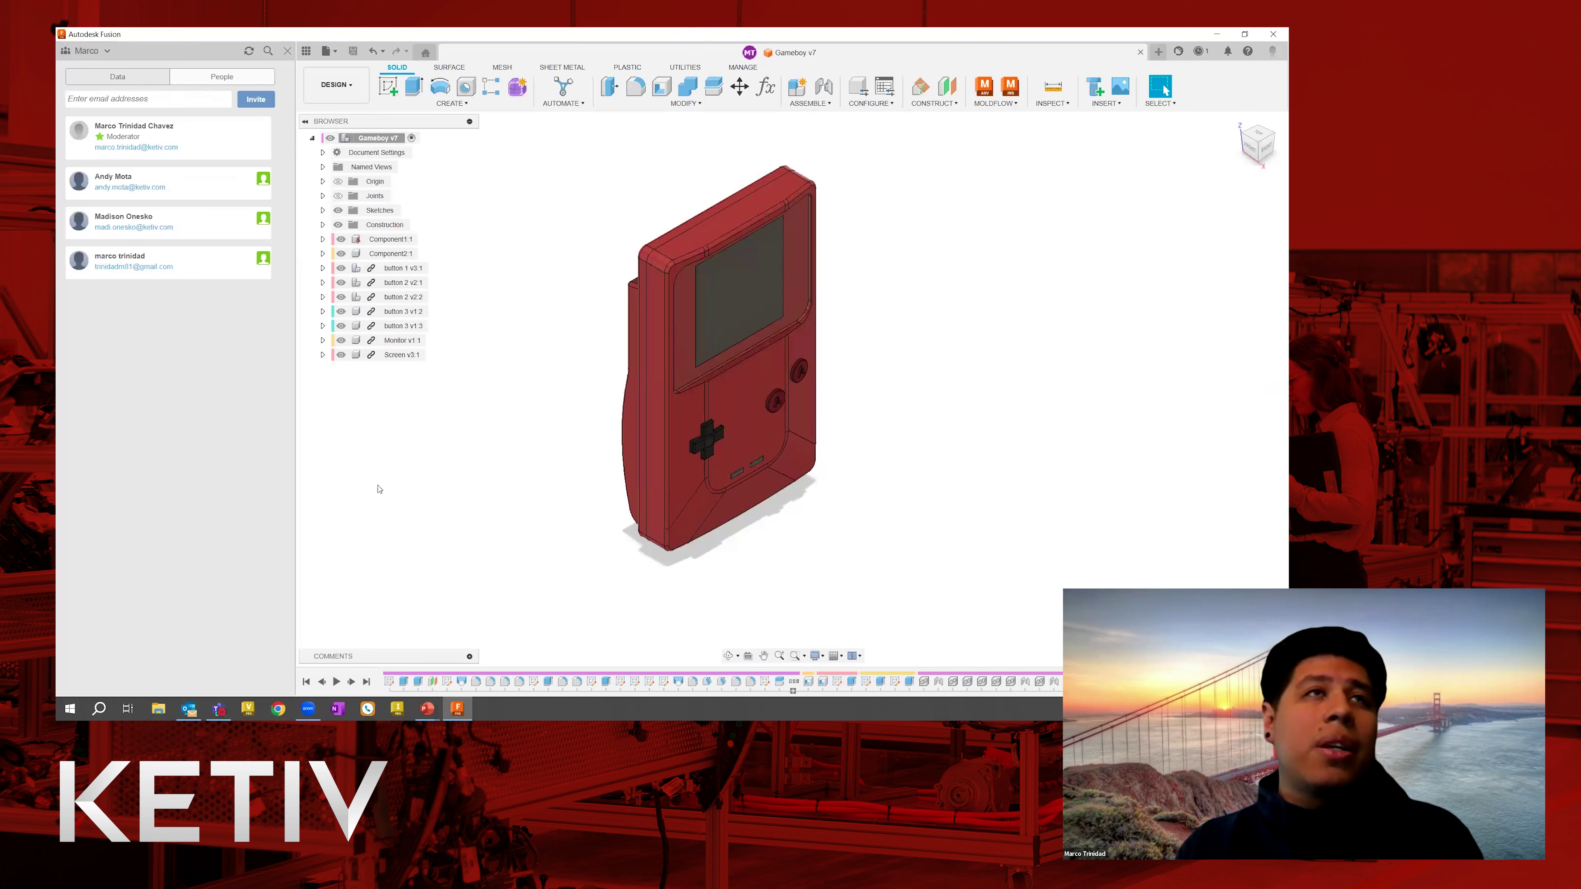
click(117, 76)
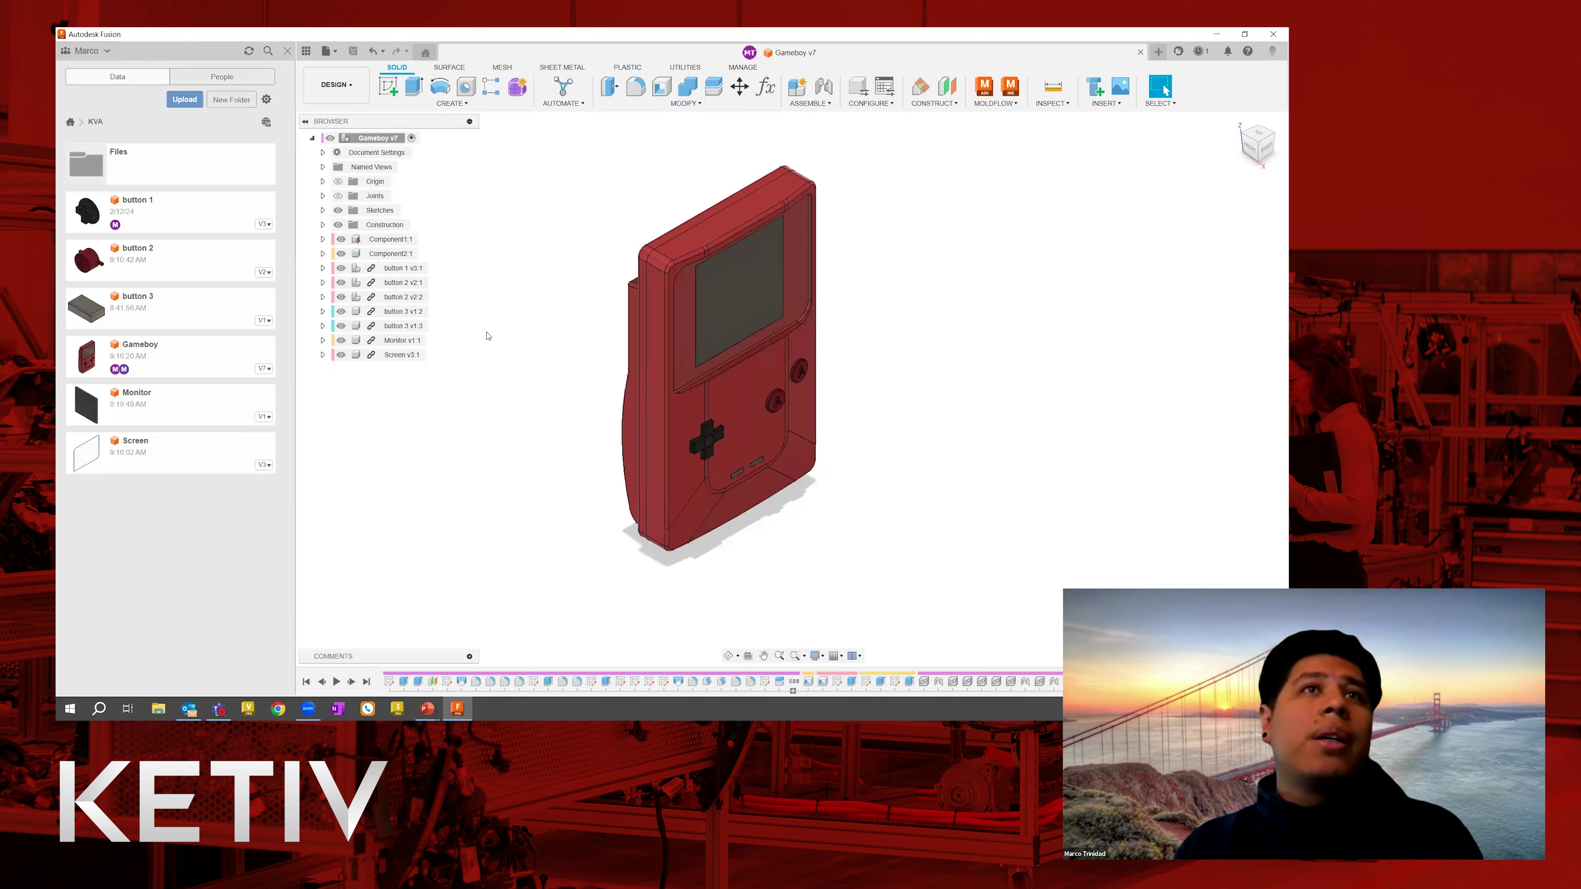
click(88, 51)
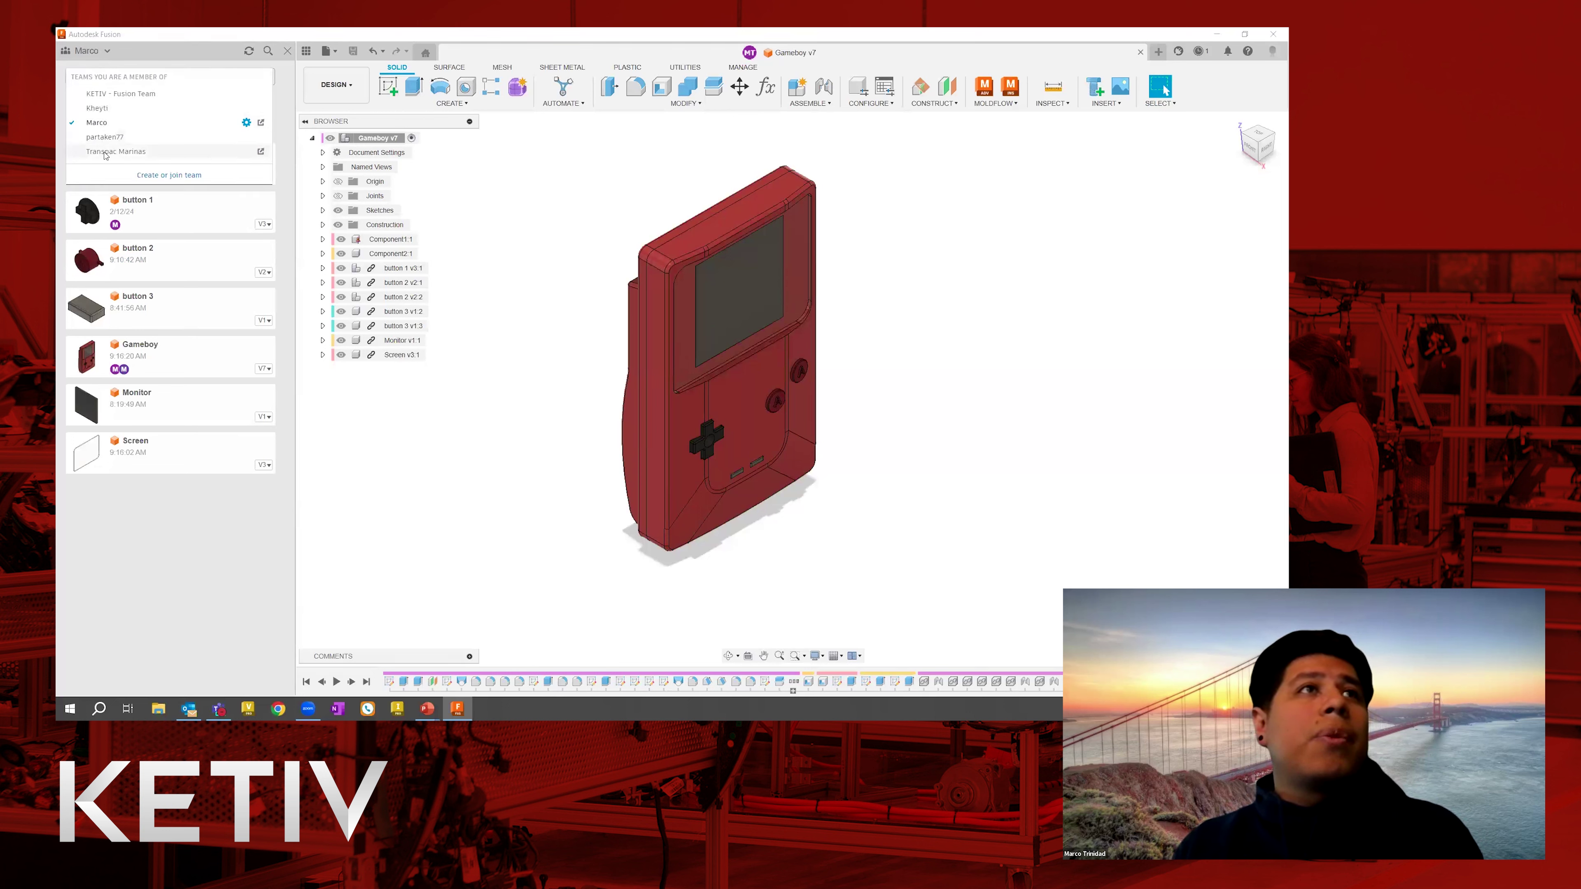
click(214, 605)
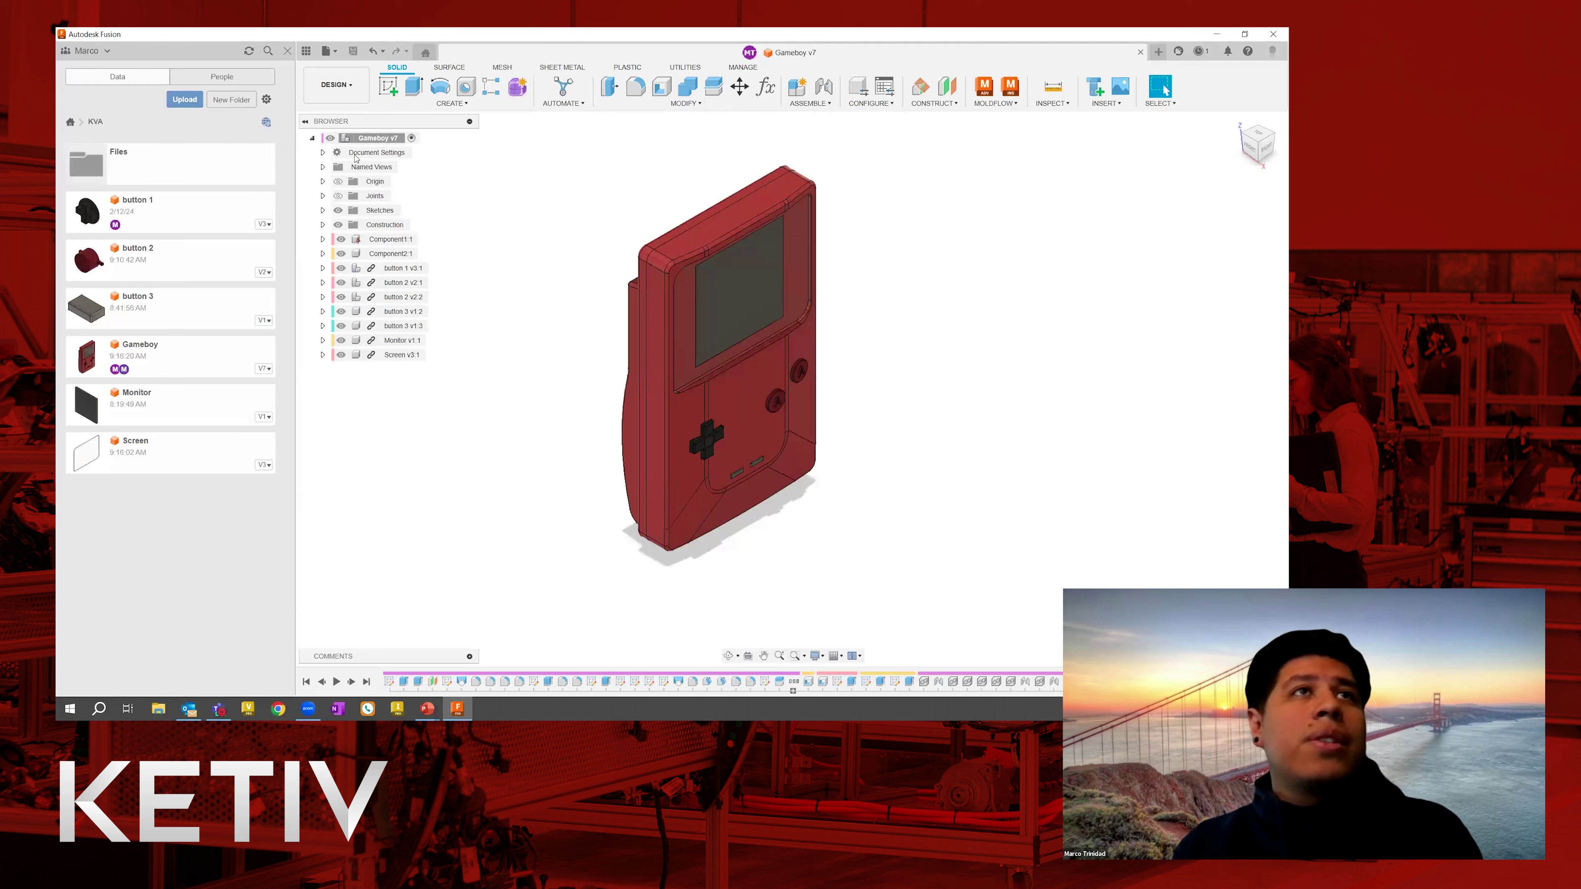
Switch to Fusion Team in the browser and examine the KVA project members and the role options for an editor.
key(alt+Tab)
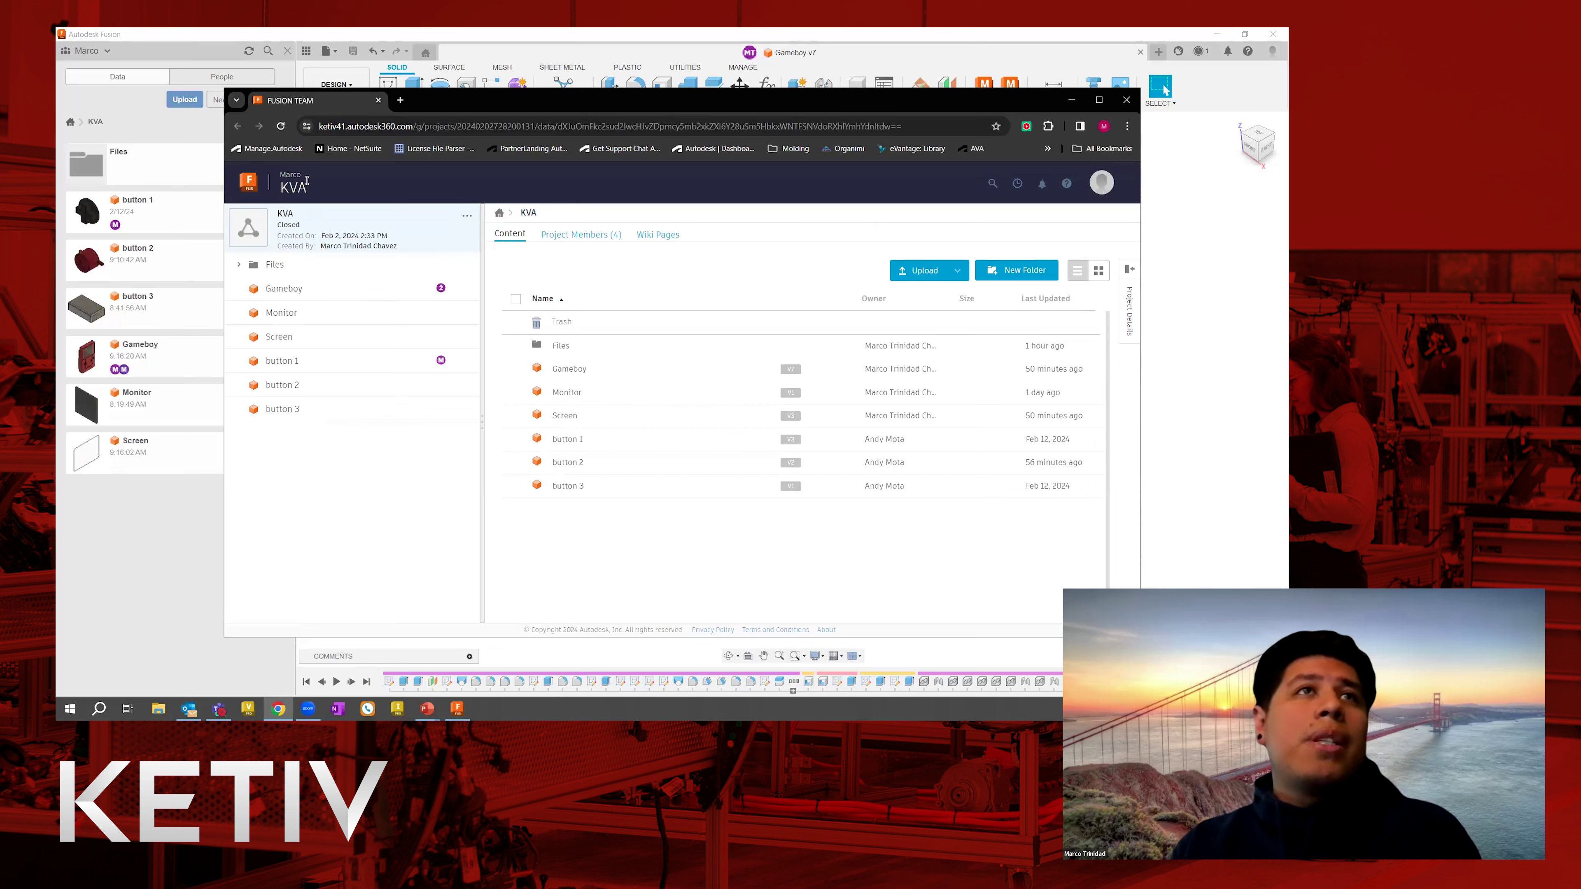
click(547, 238)
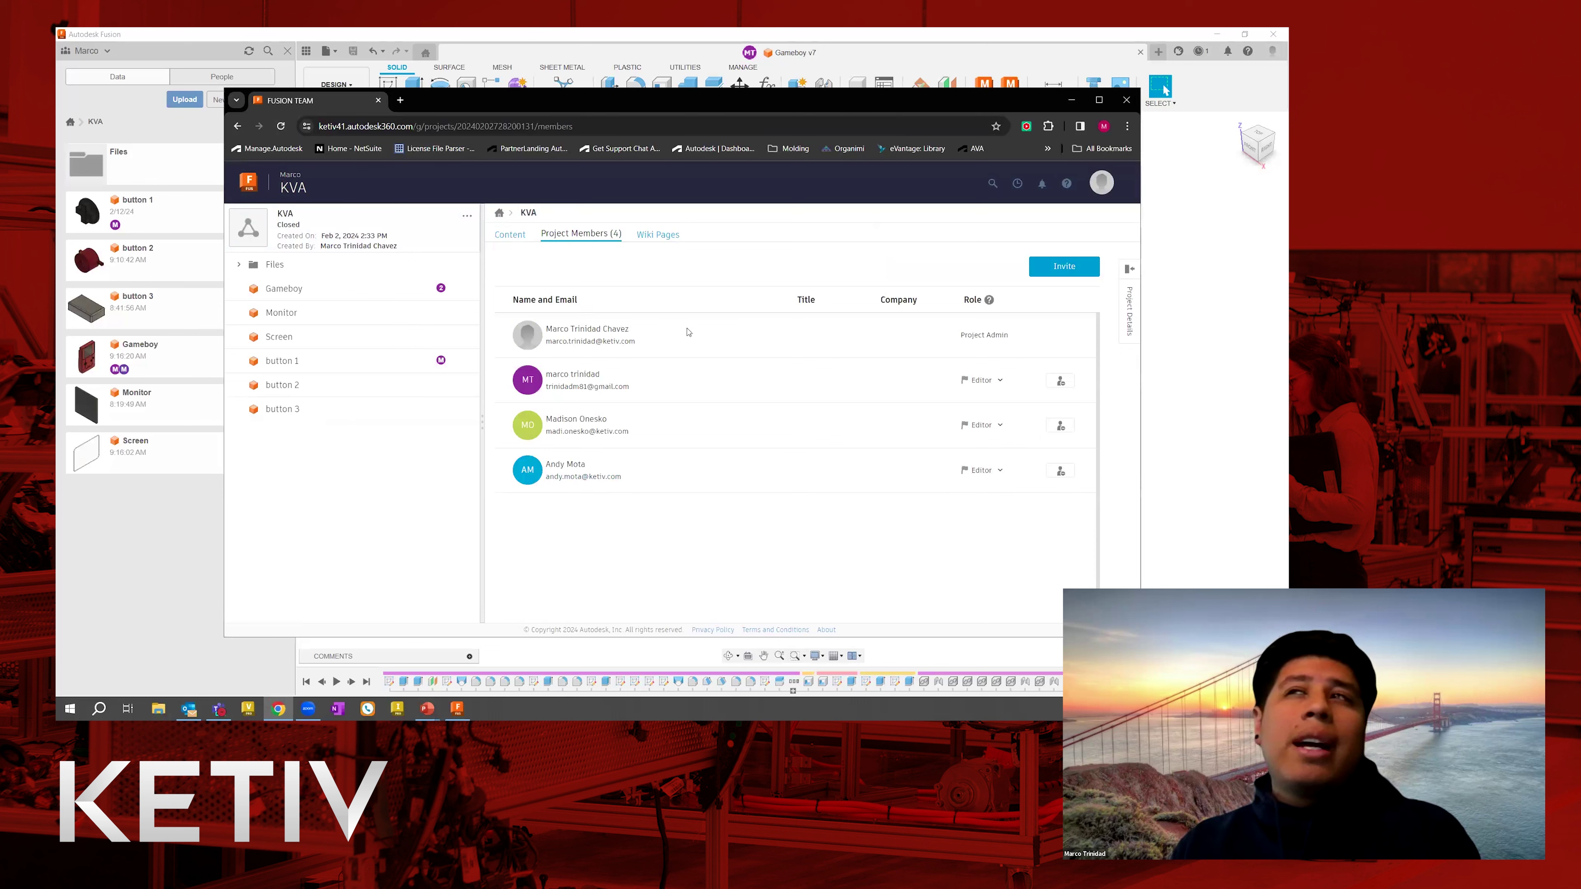
click(998, 383)
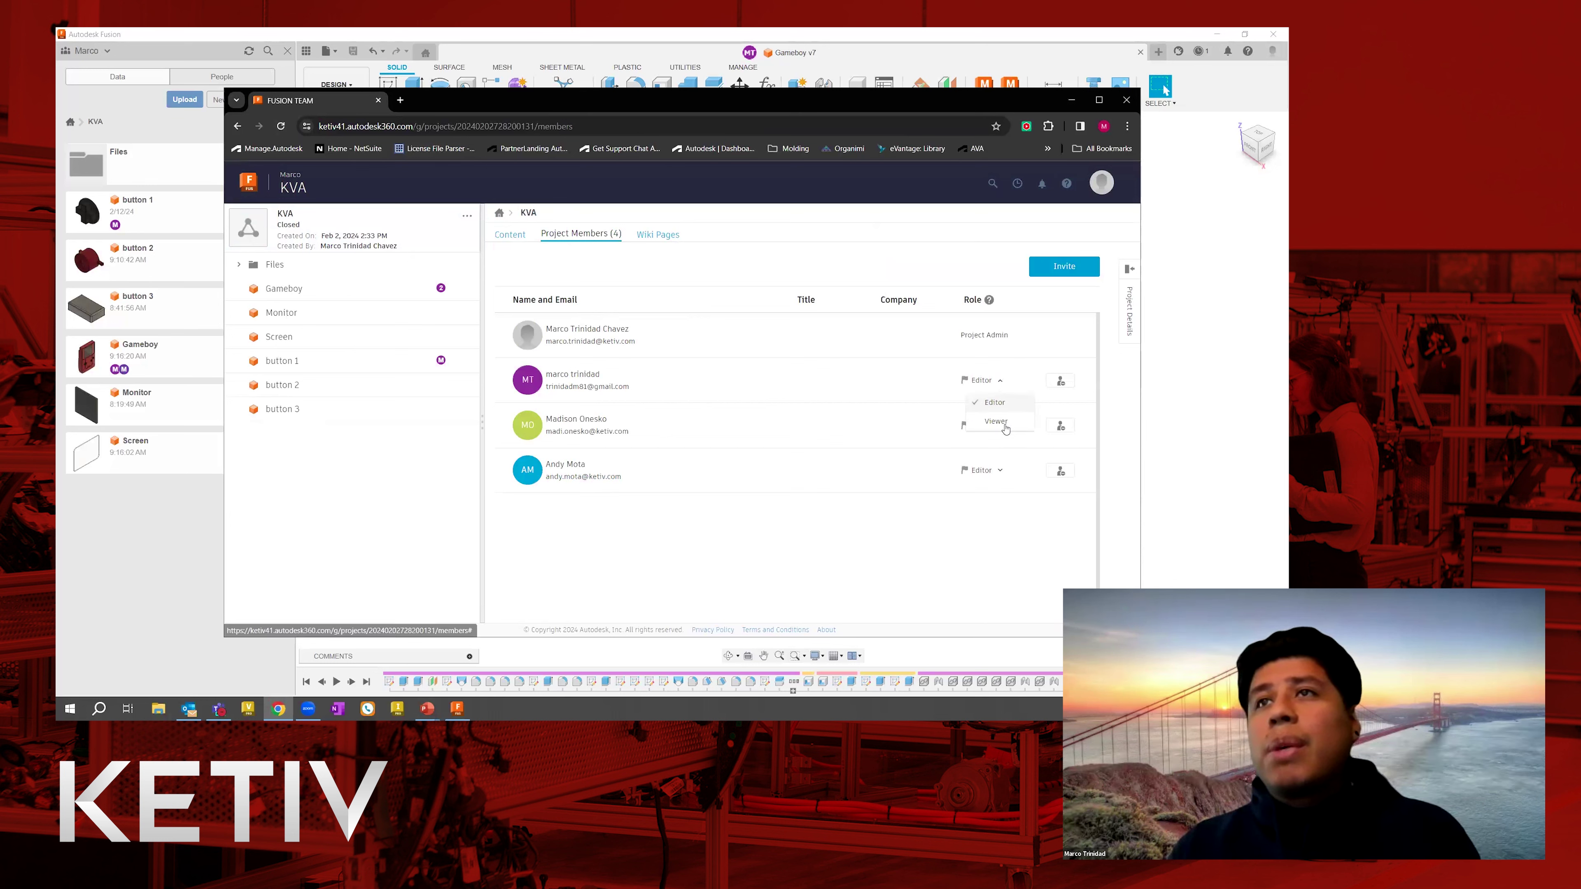
click(846, 412)
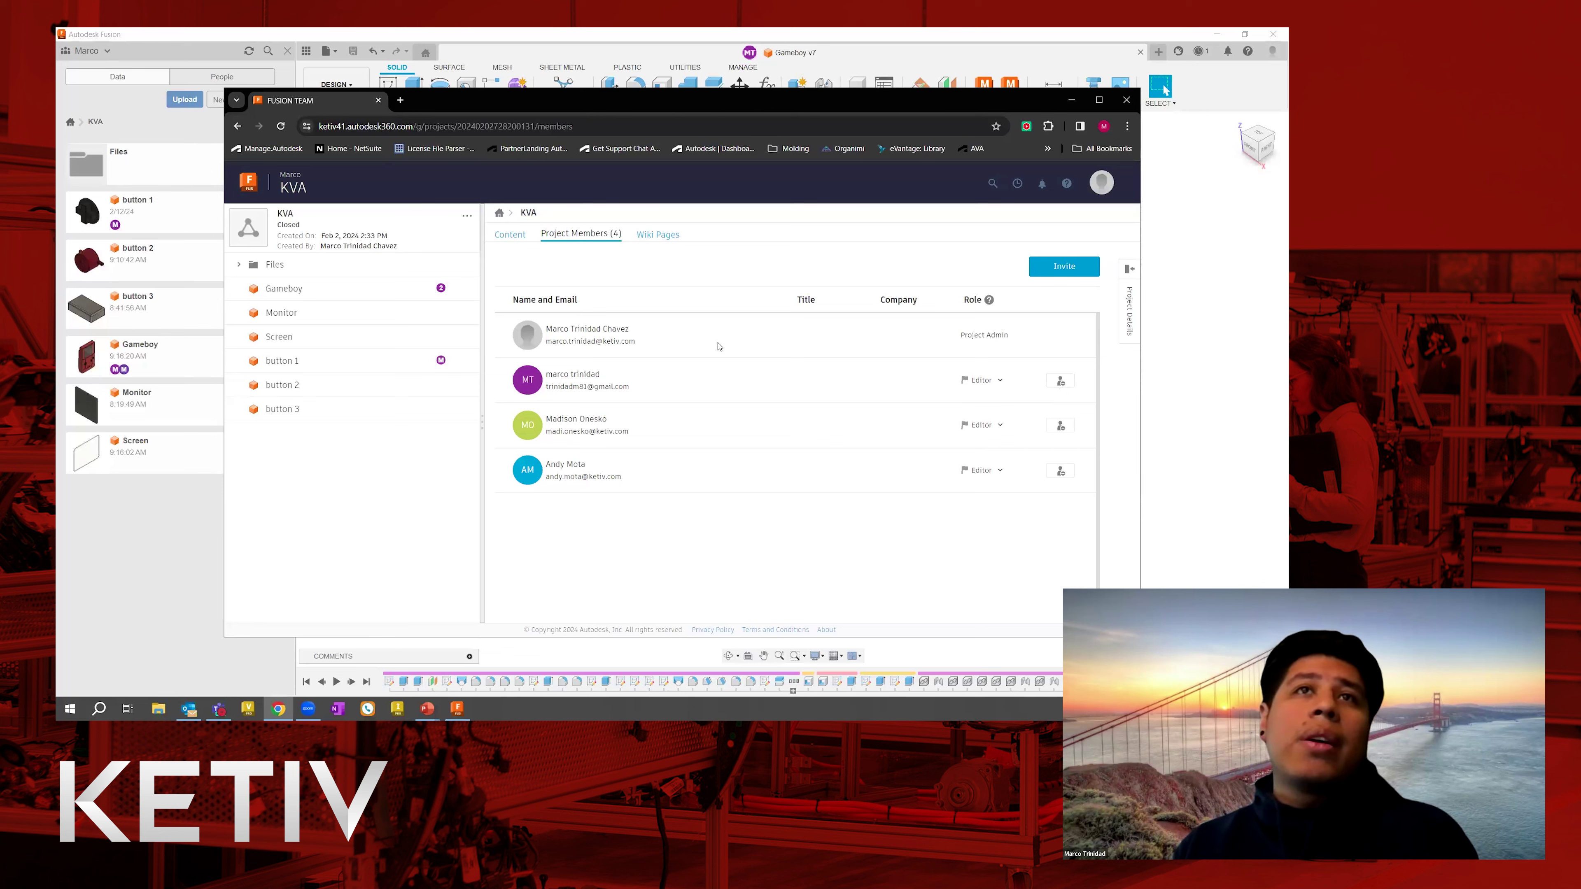
Open the Monitor design from the KVA project content and display its 3D view.
click(509, 242)
click(286, 316)
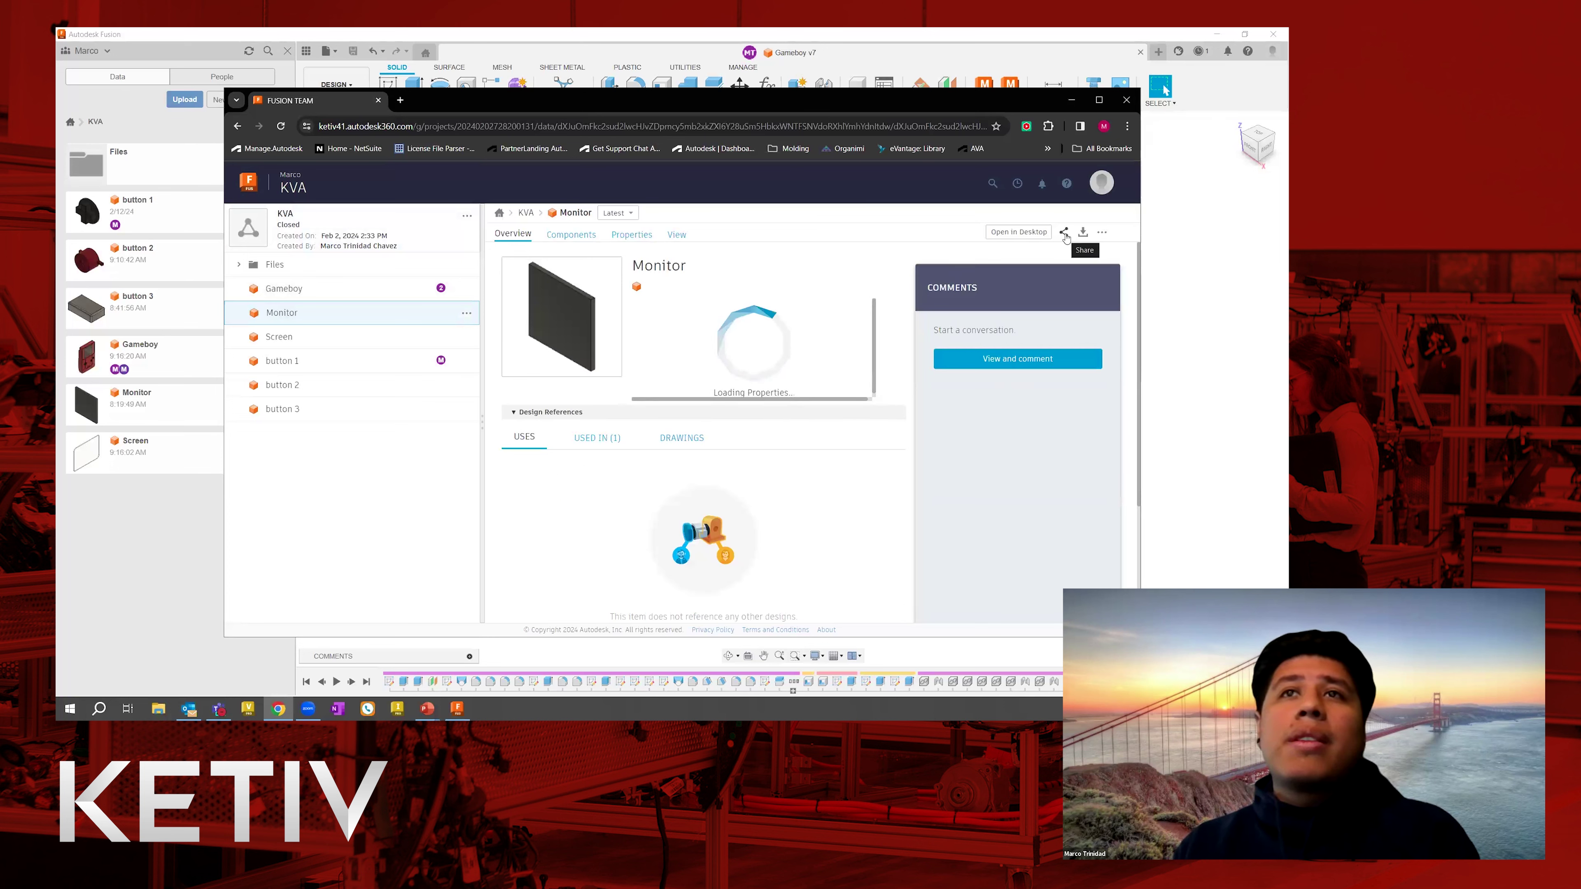
click(677, 234)
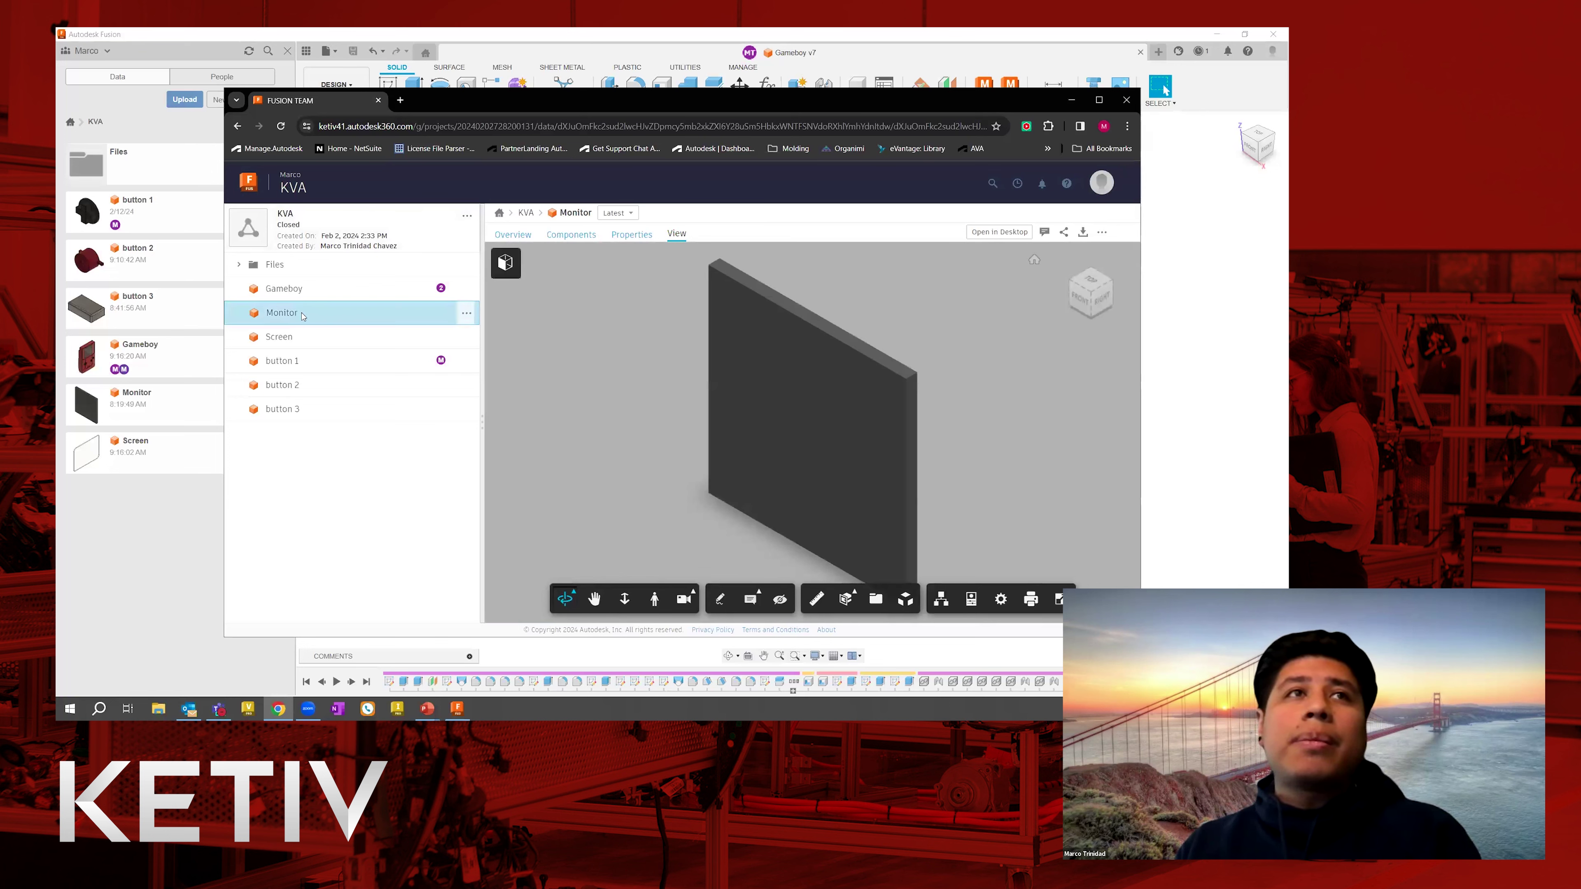
Open the team's administration settings and review the members, their roles, and the project list including KVA.
click(500, 217)
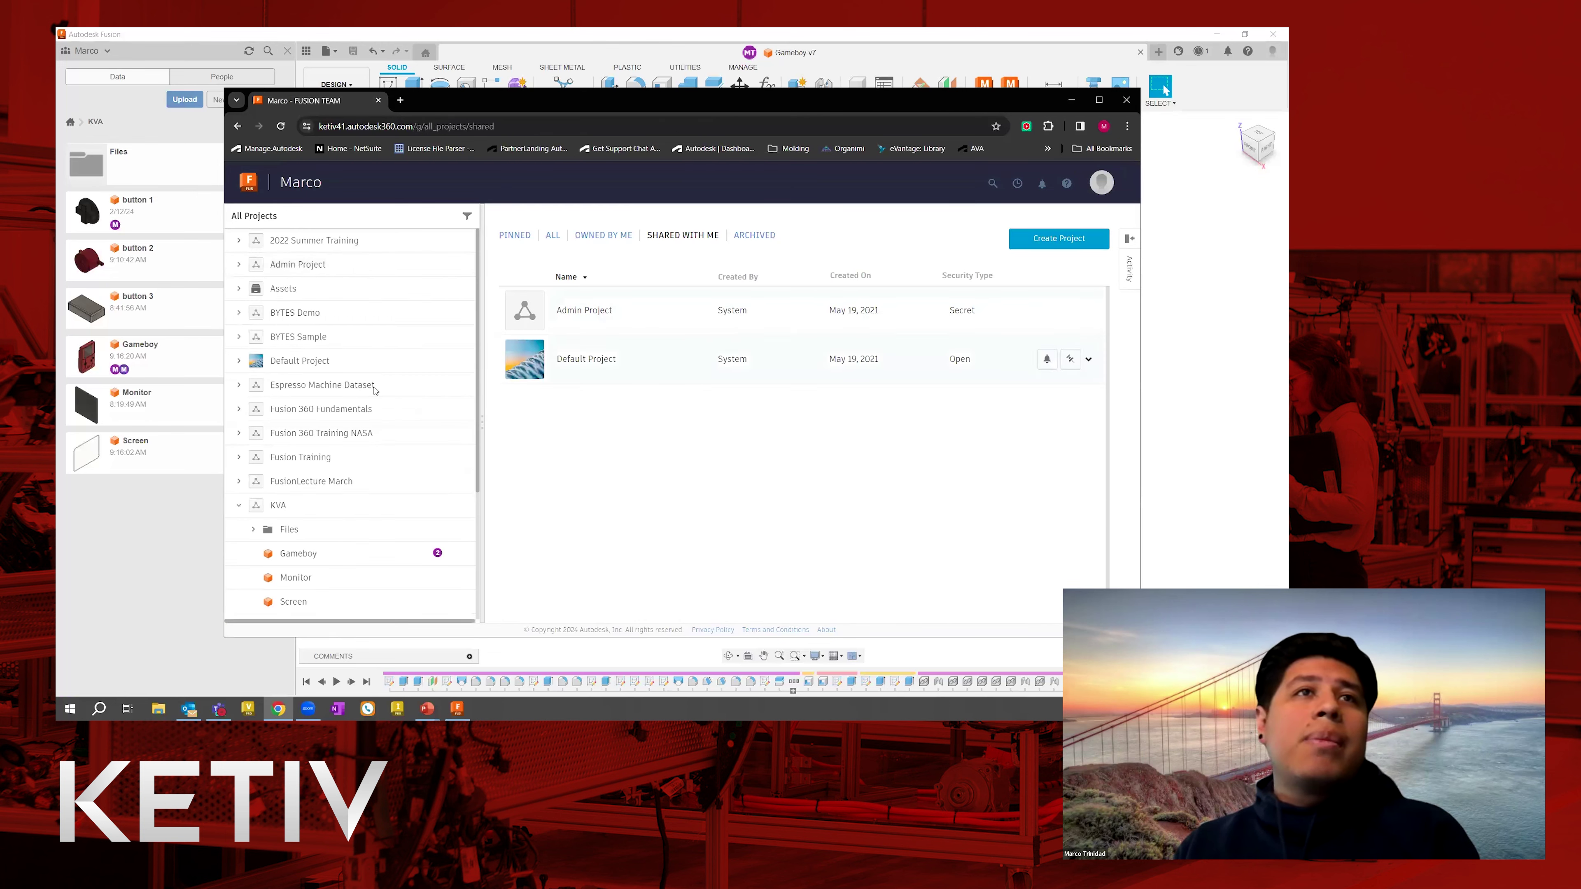
click(1101, 185)
click(1024, 249)
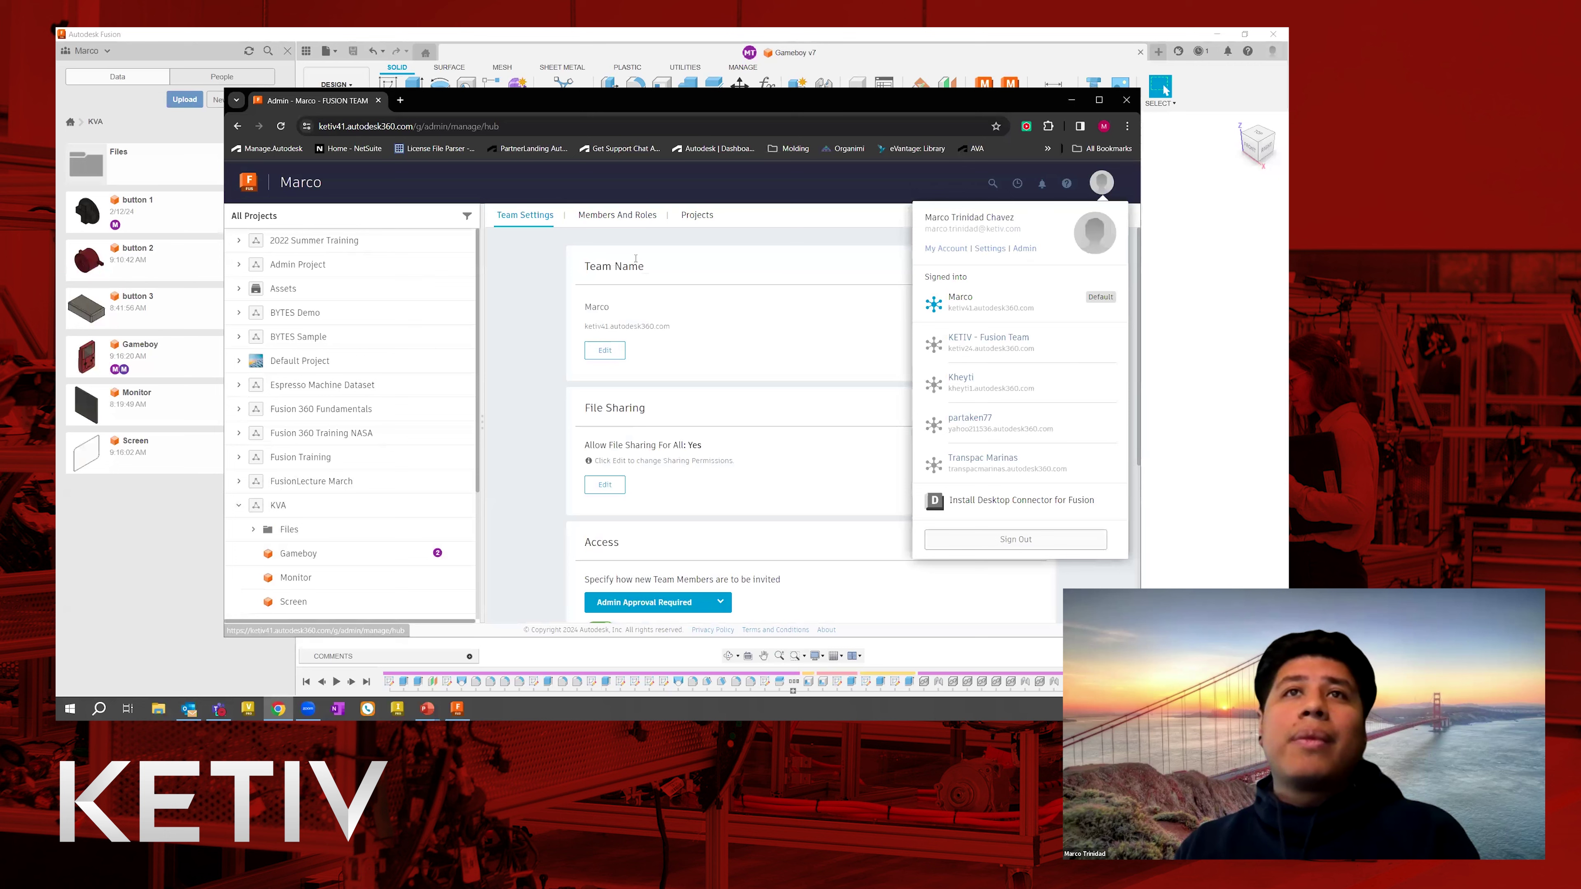
click(614, 218)
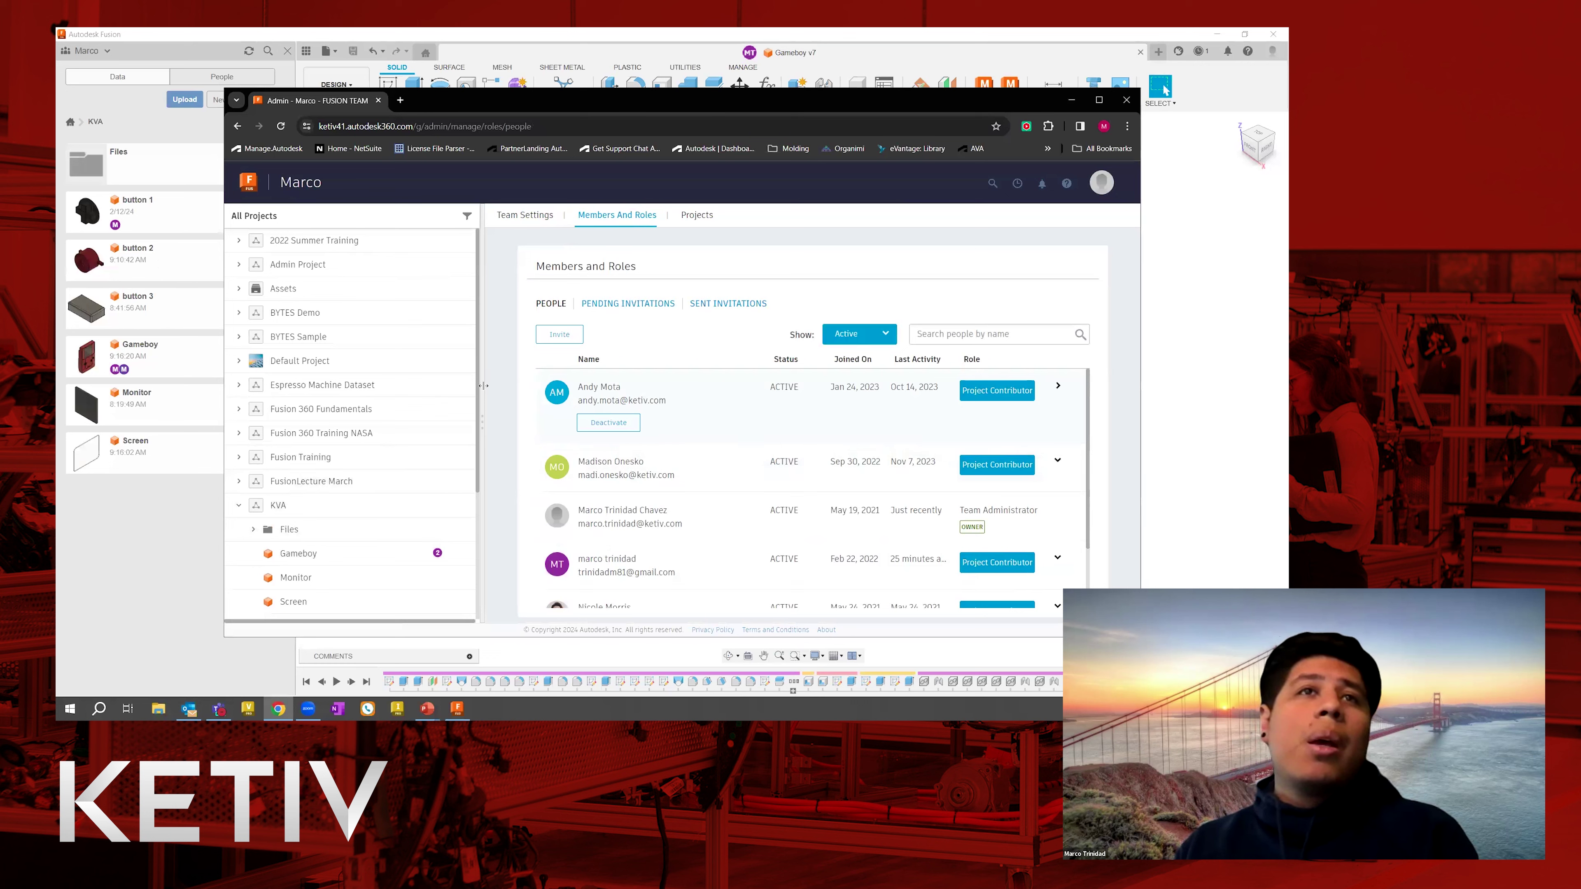
scroll(268, 435, down, 3)
scroll(258, 548, up, 3)
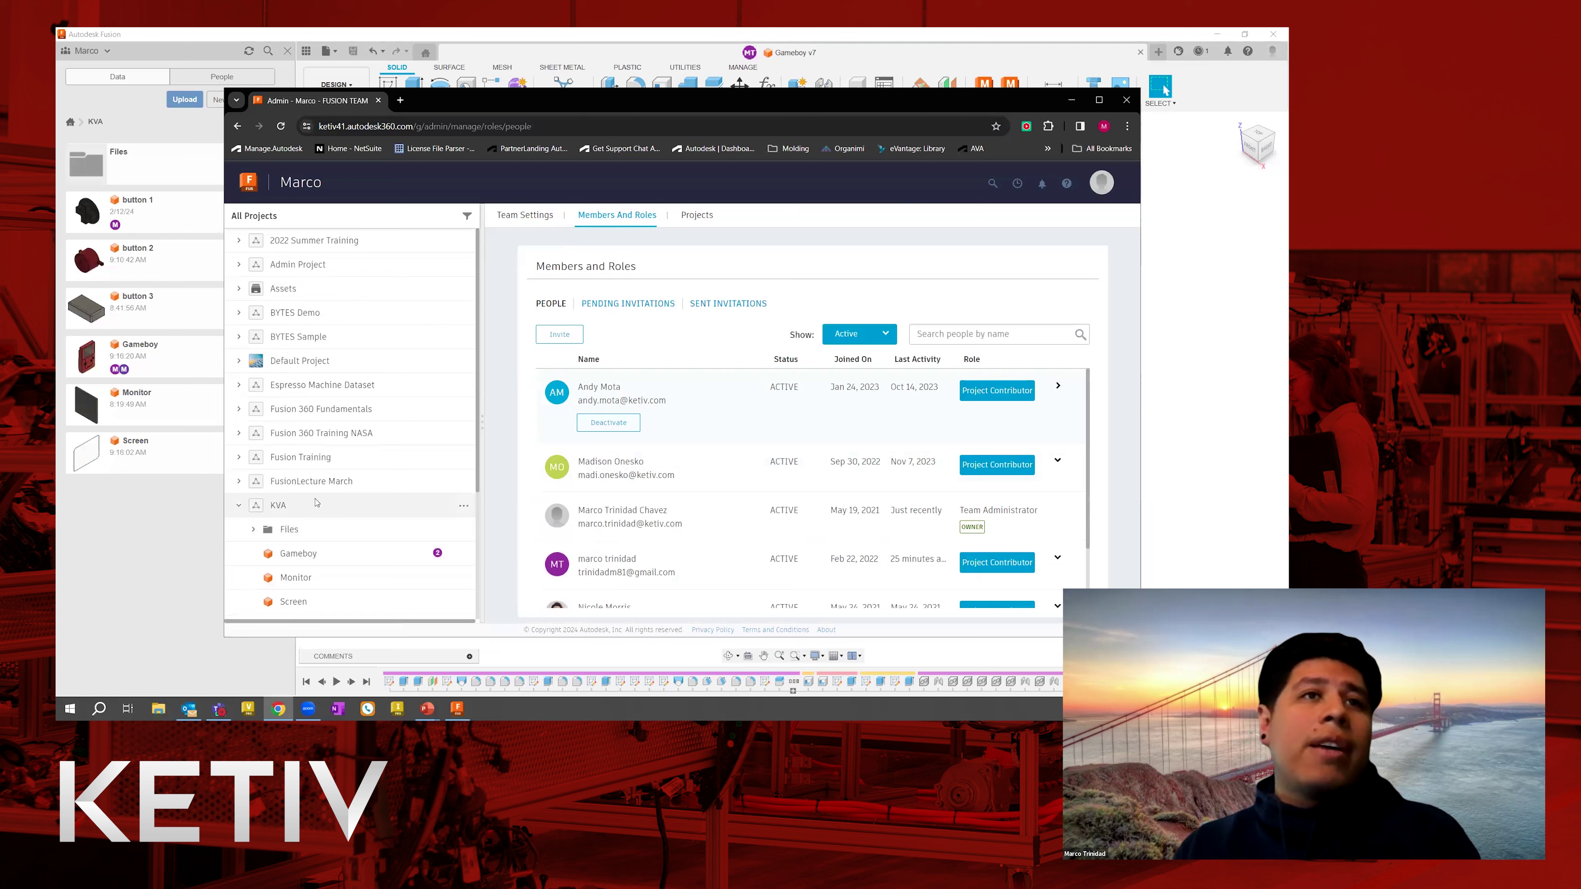
scroll(273, 492, down, 2)
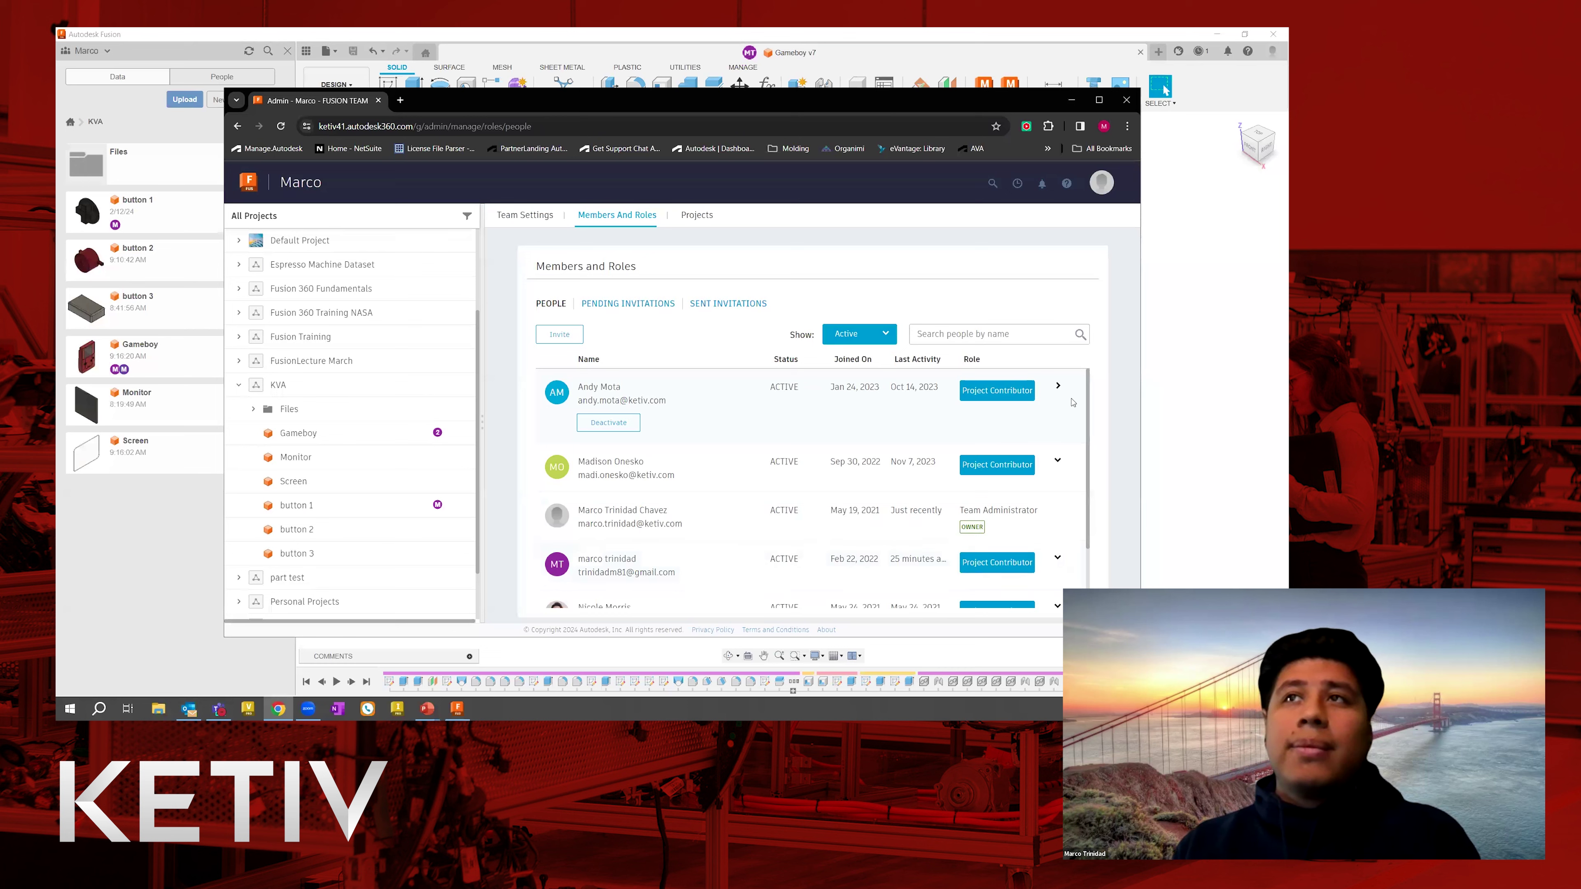
scroll(1093, 451, down, 1)
scroll(1093, 452, up, 1)
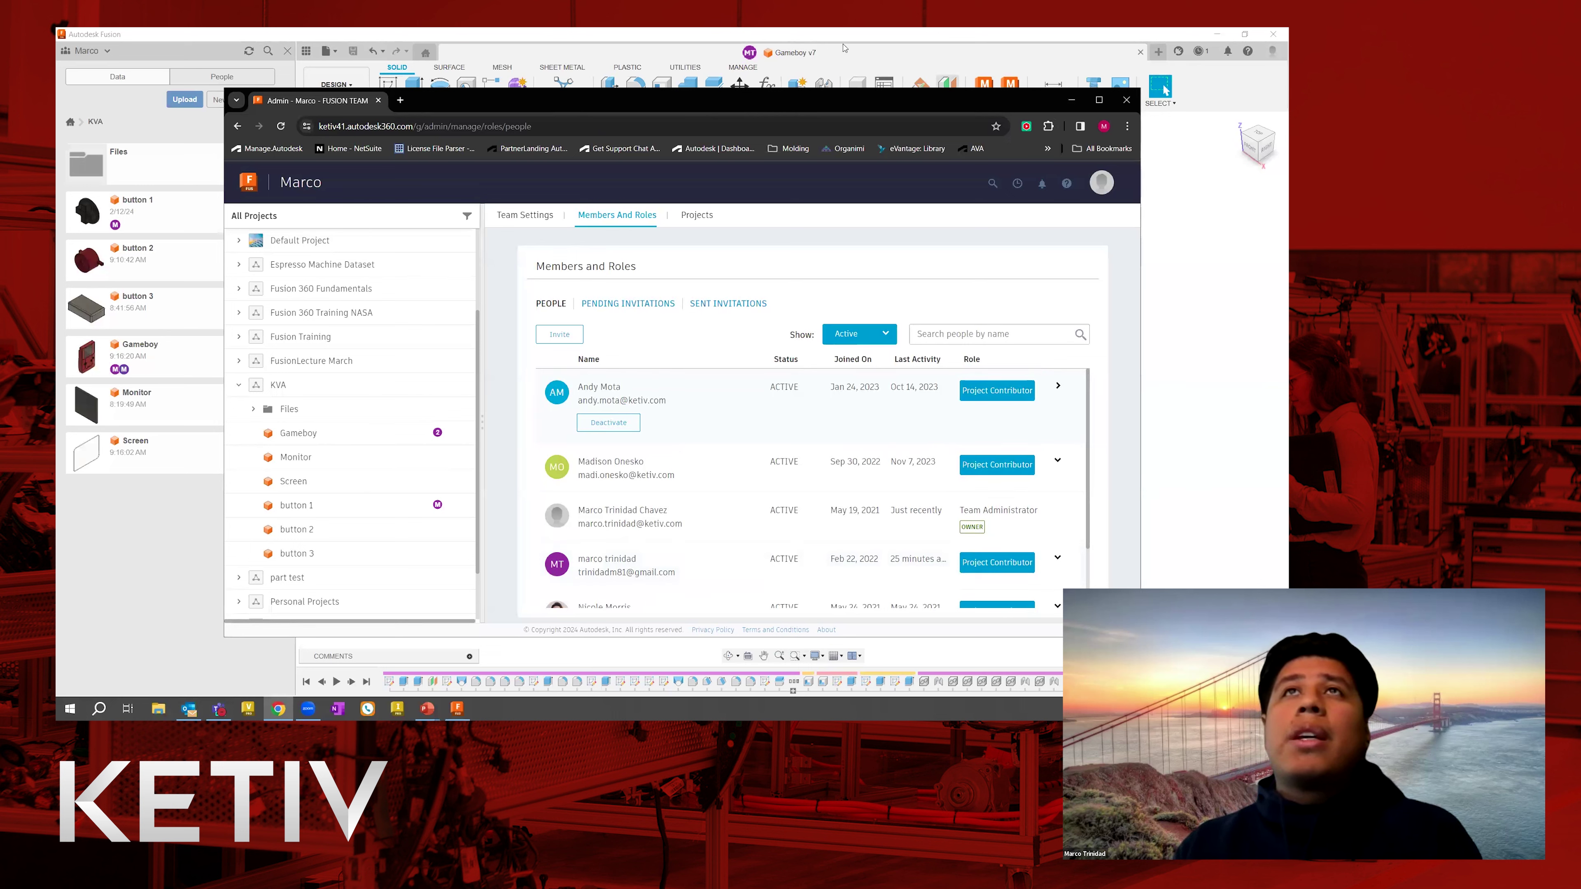
Switch back to Autodesk Fusion and show the version history of the button 1 design.
click(780, 37)
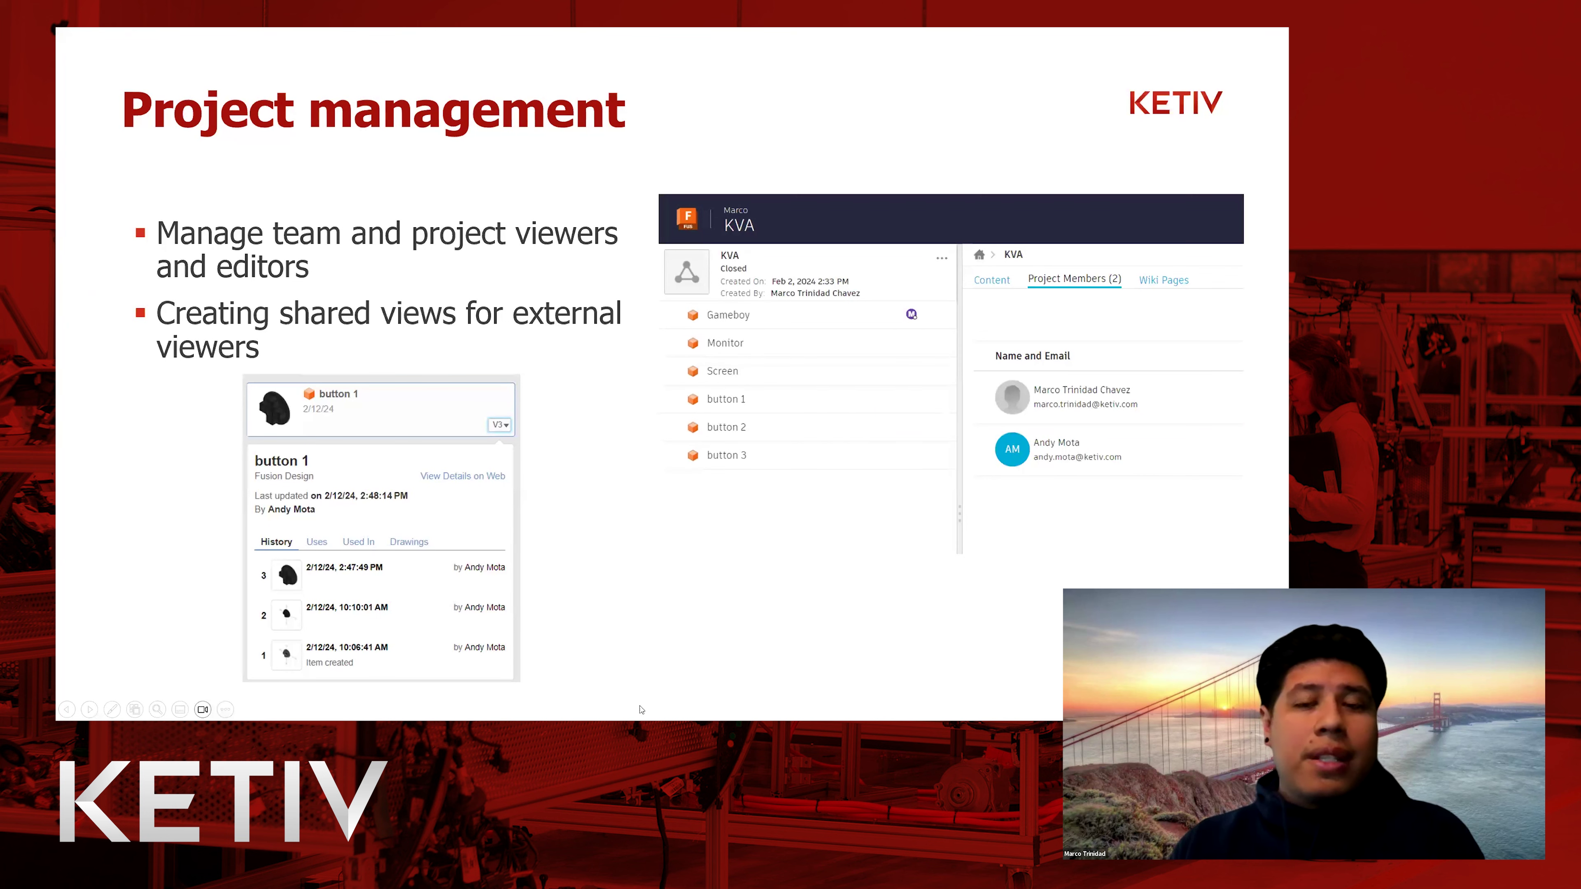
key(alt+Tab)
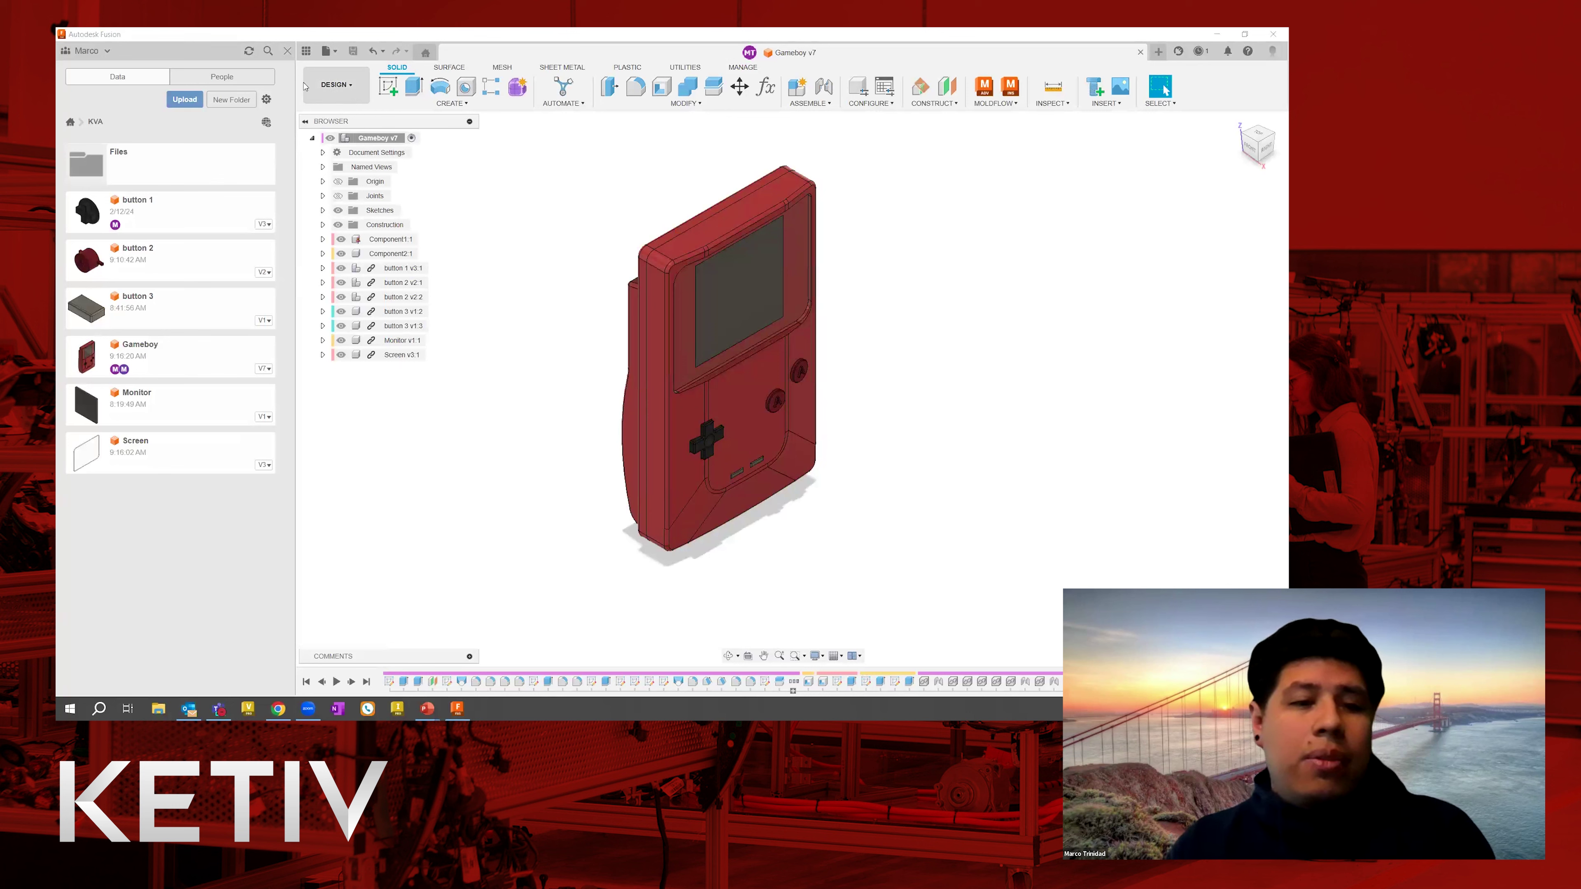
drag(278, 234, 321, 310)
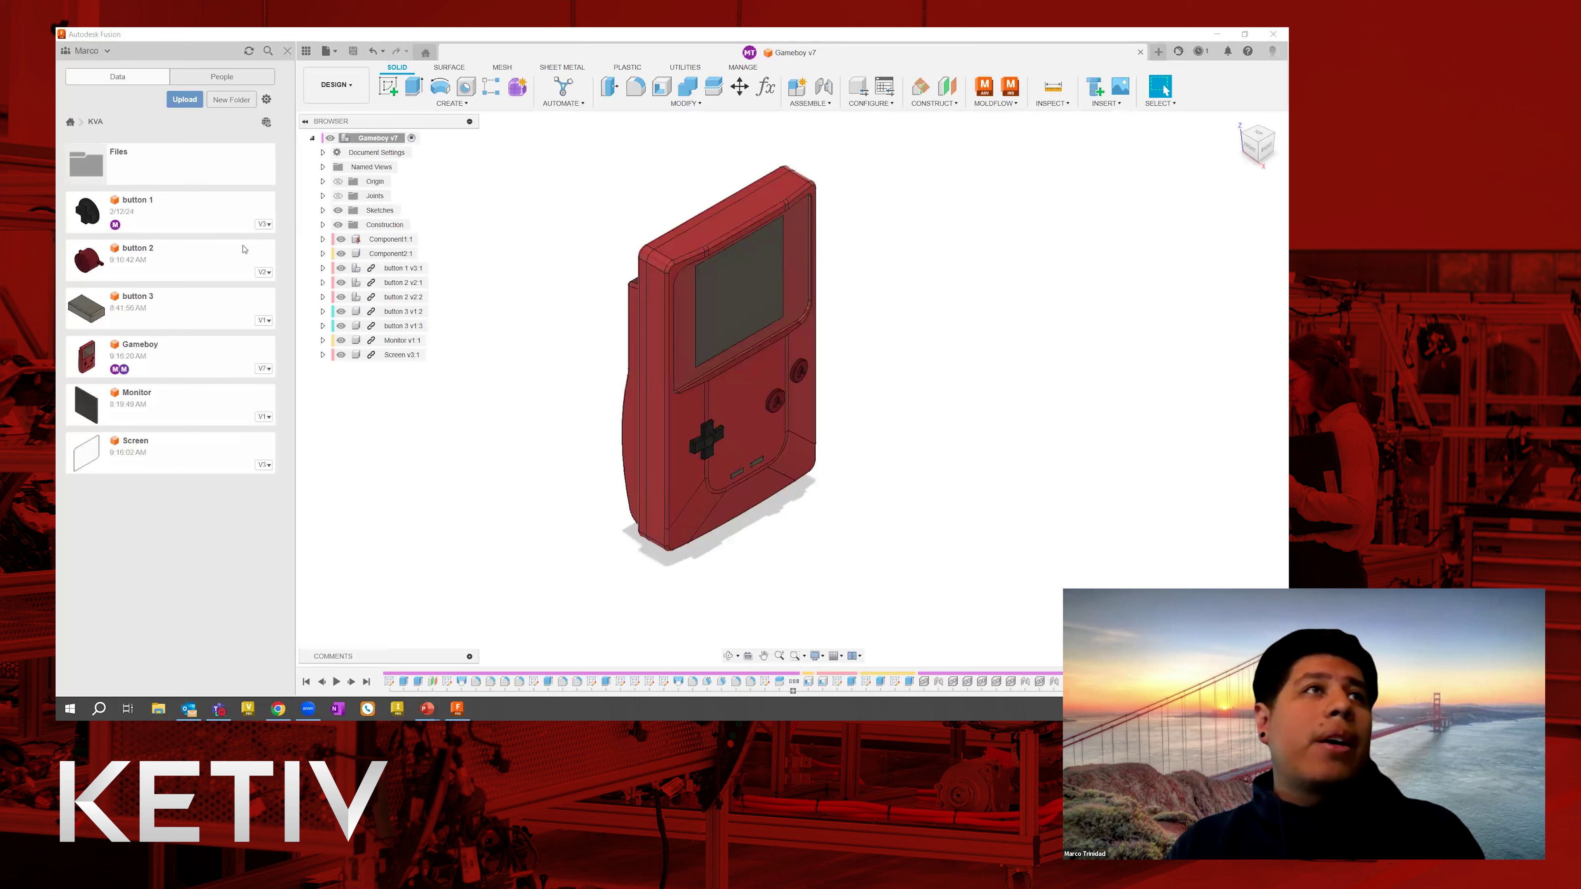
click(263, 225)
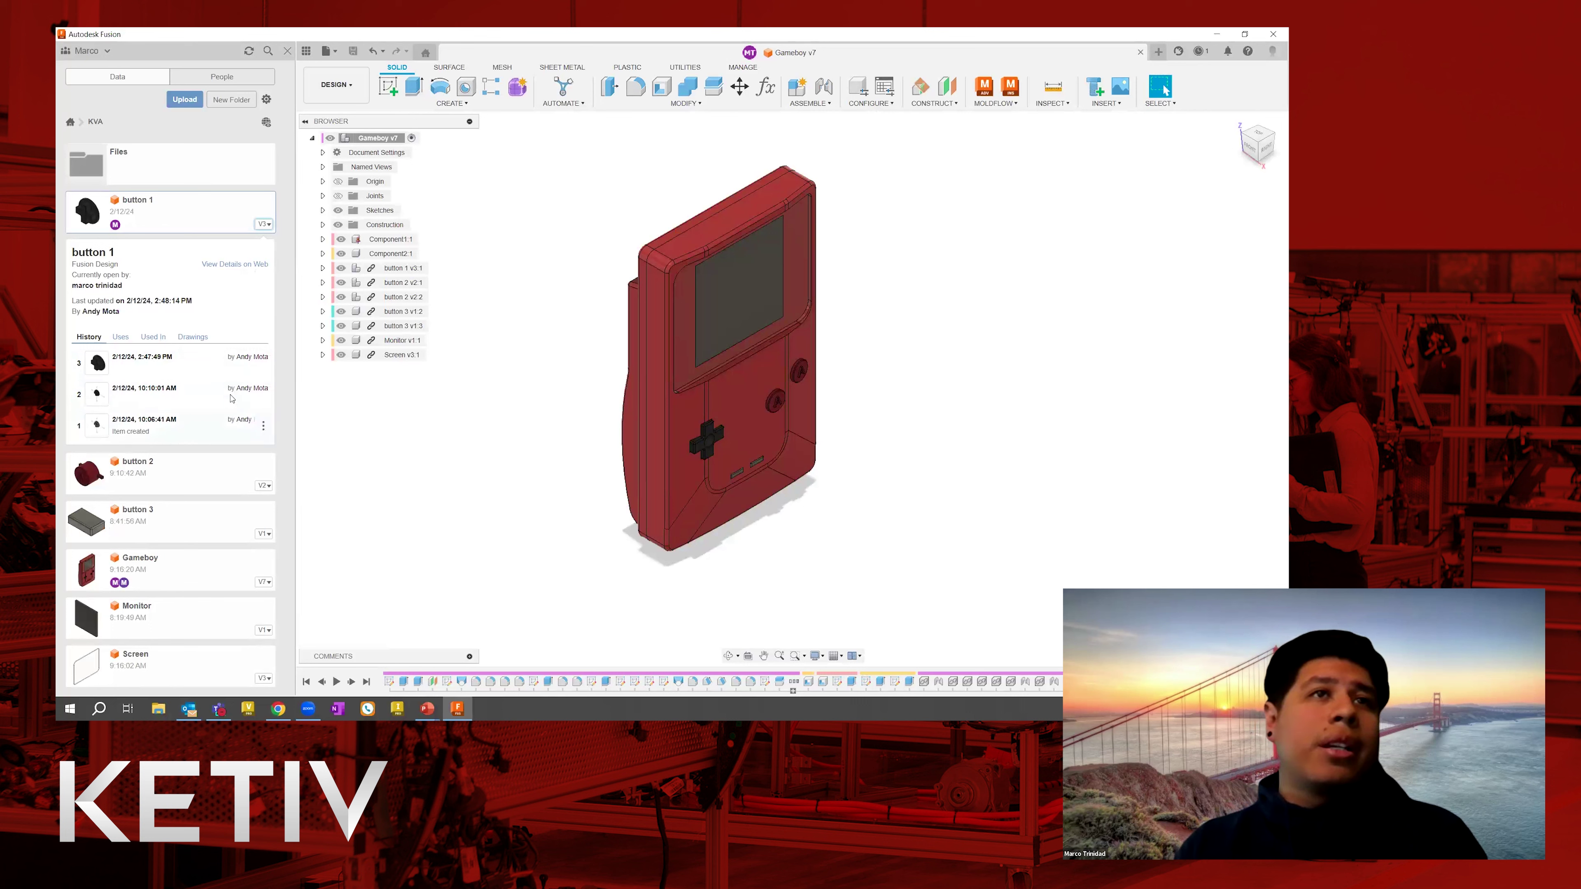
click(263, 394)
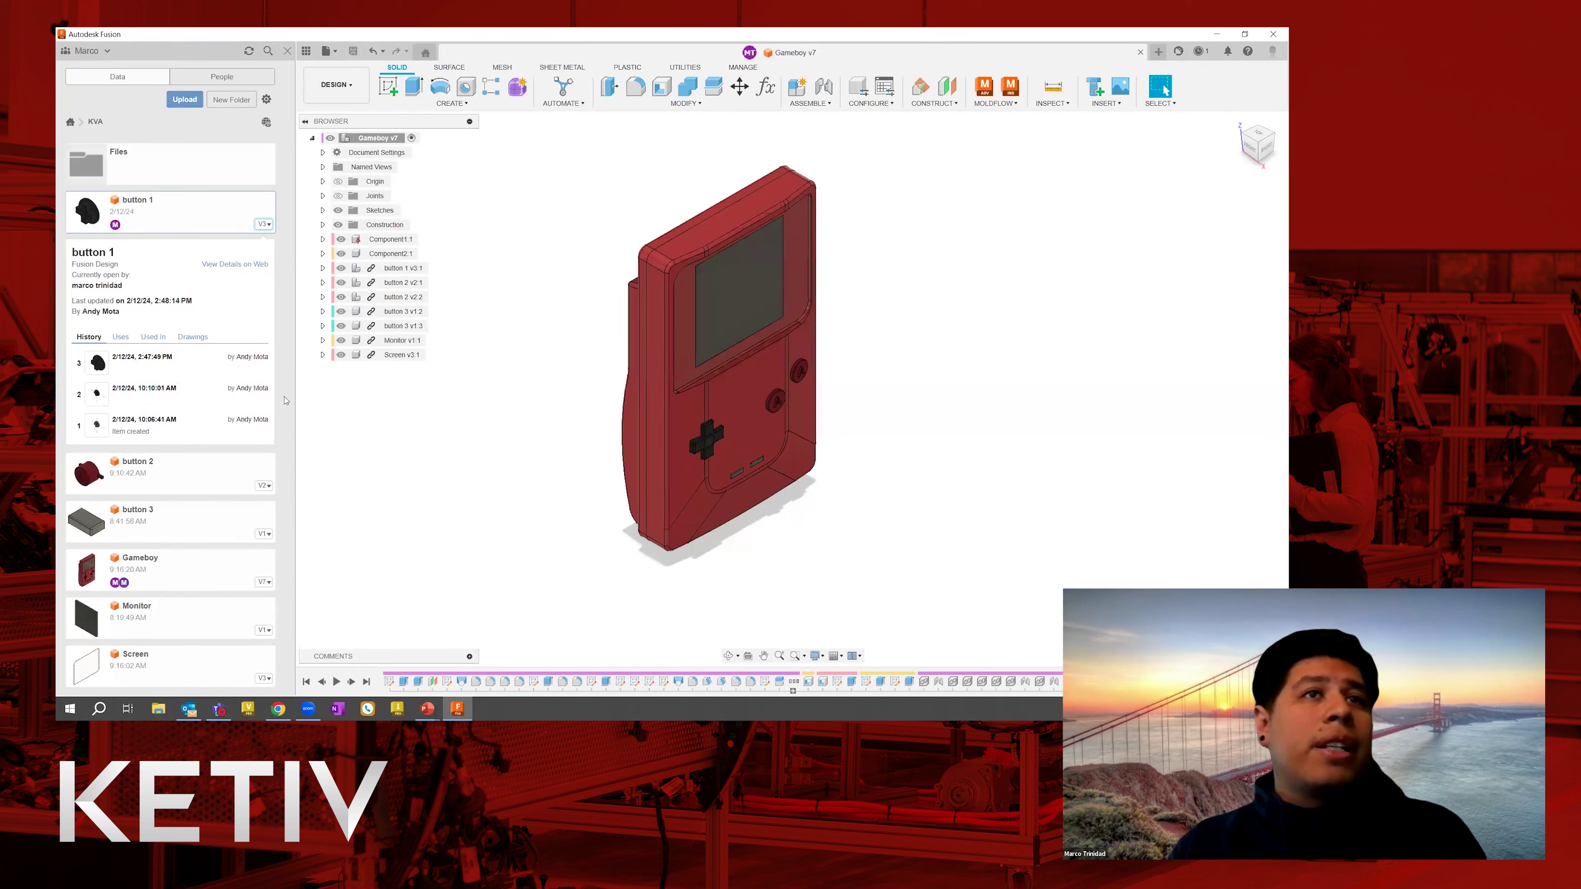
Review which designs button 1 uses, where it is used, and its drawings, and bring its version history up again.
click(122, 337)
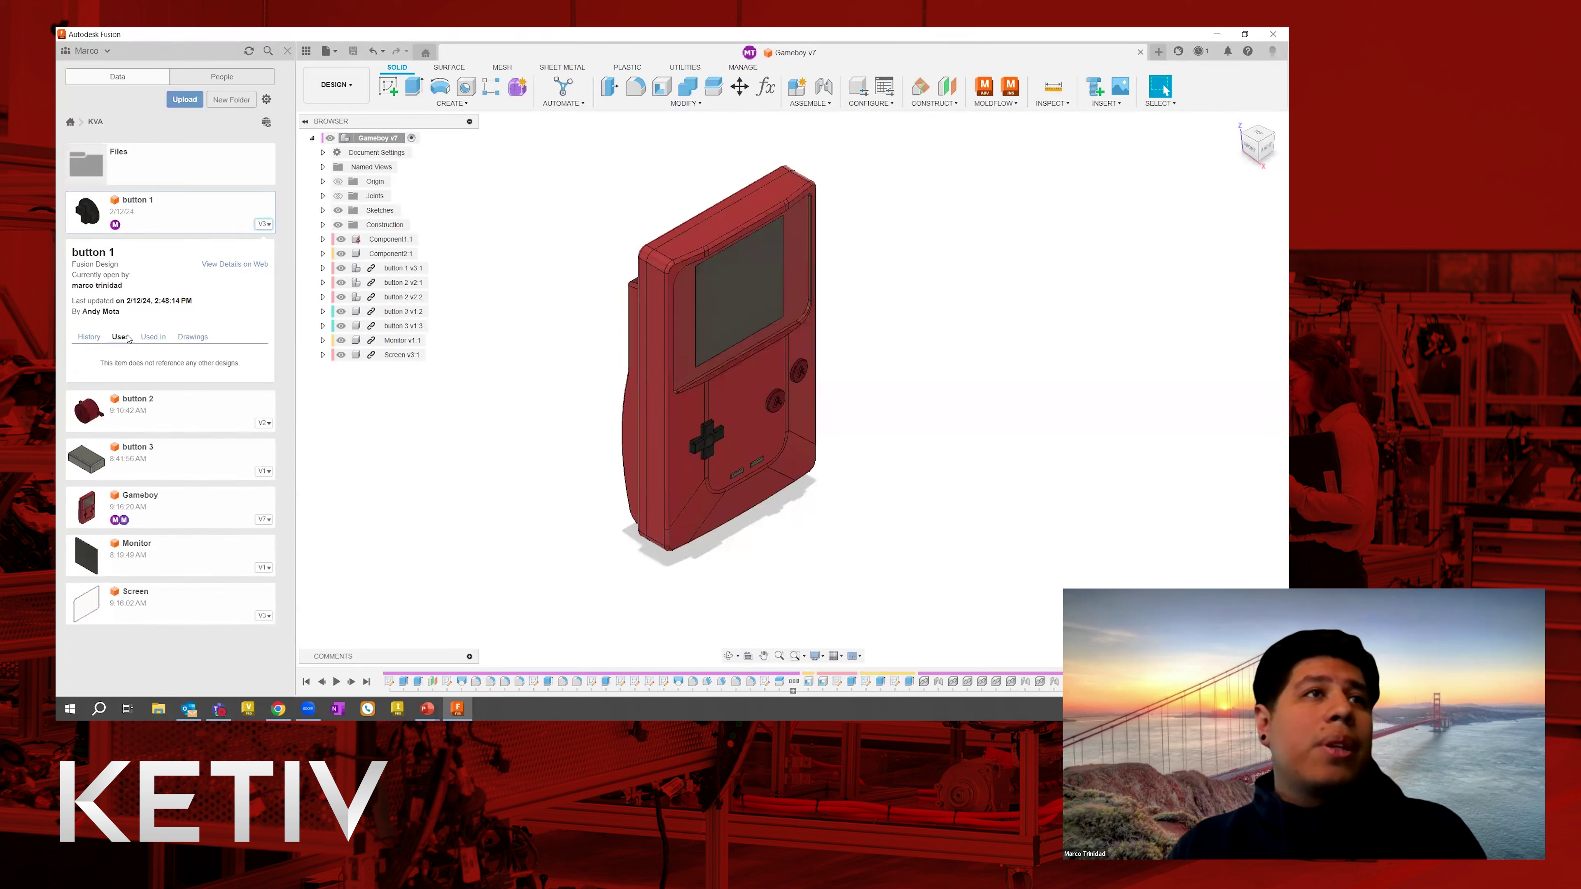
click(150, 337)
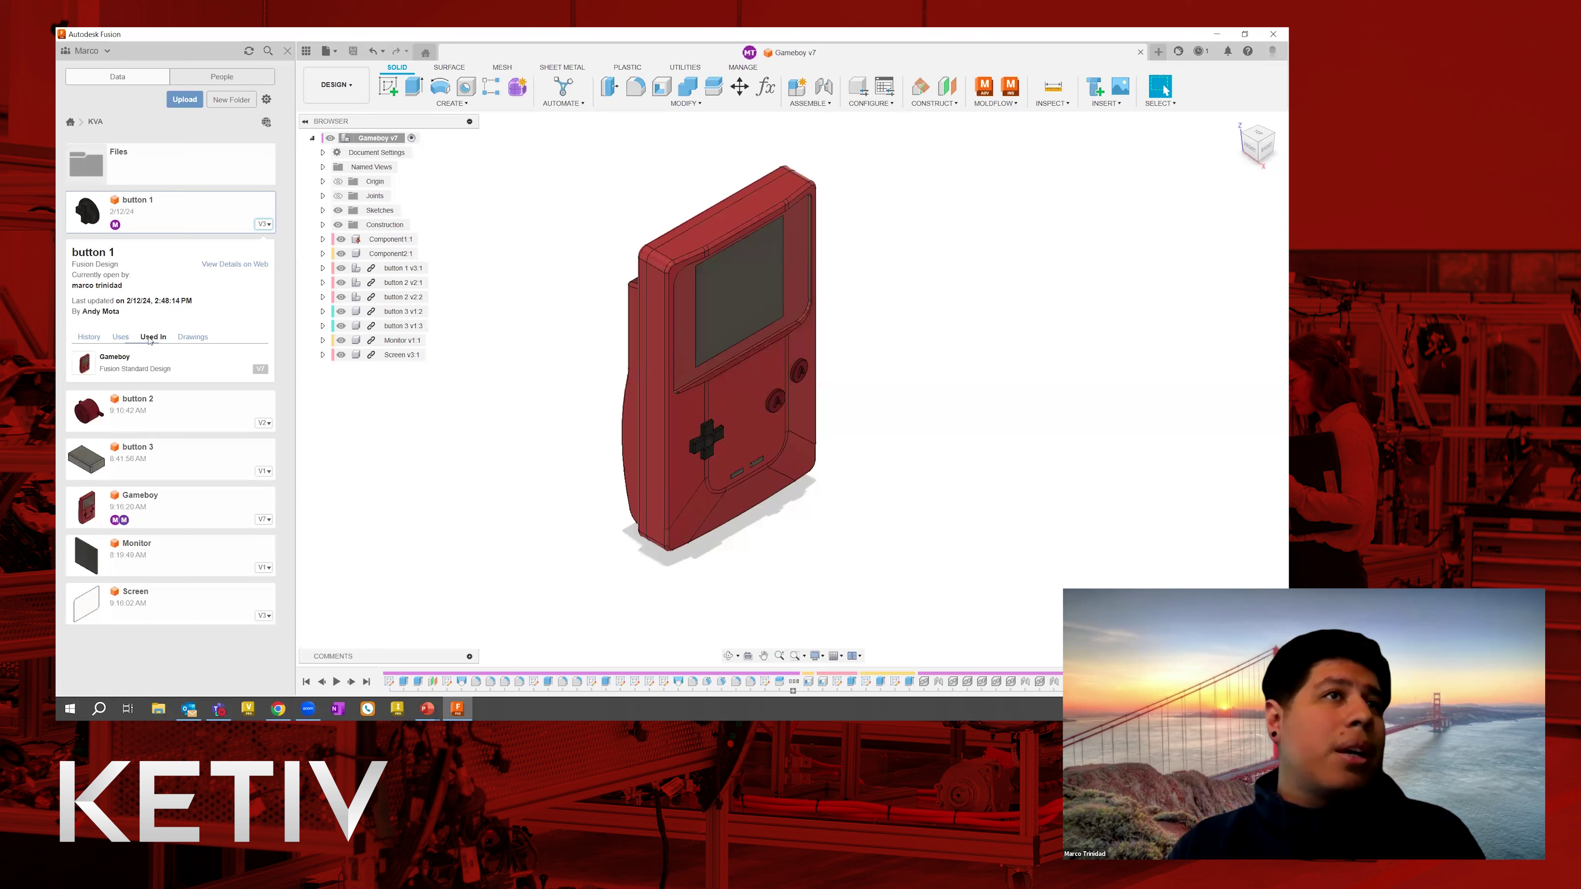
click(121, 338)
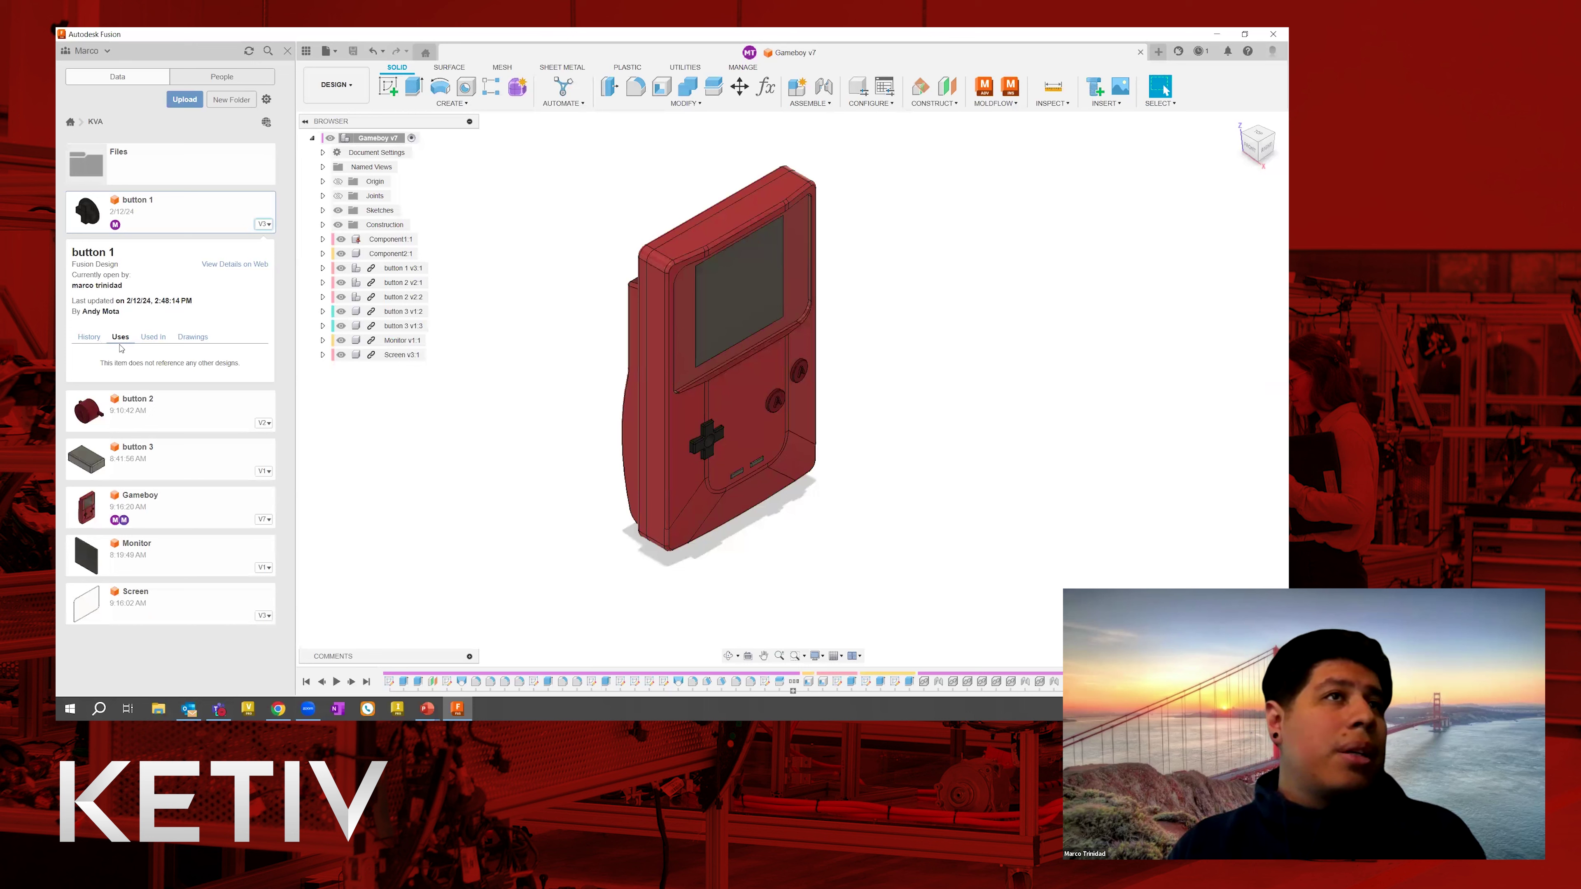
click(150, 338)
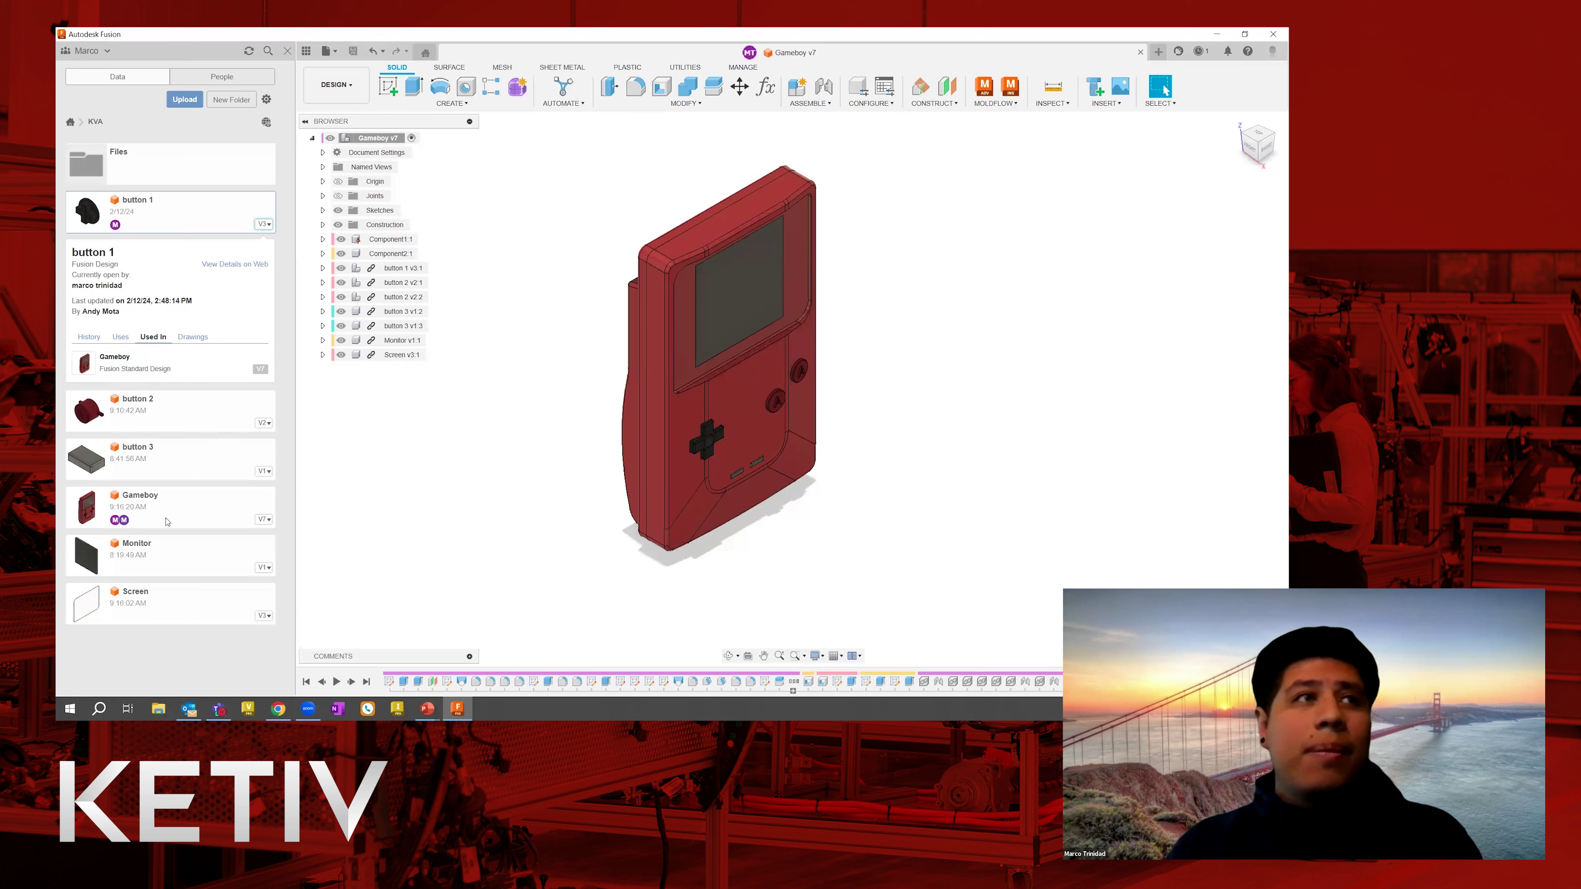
click(187, 340)
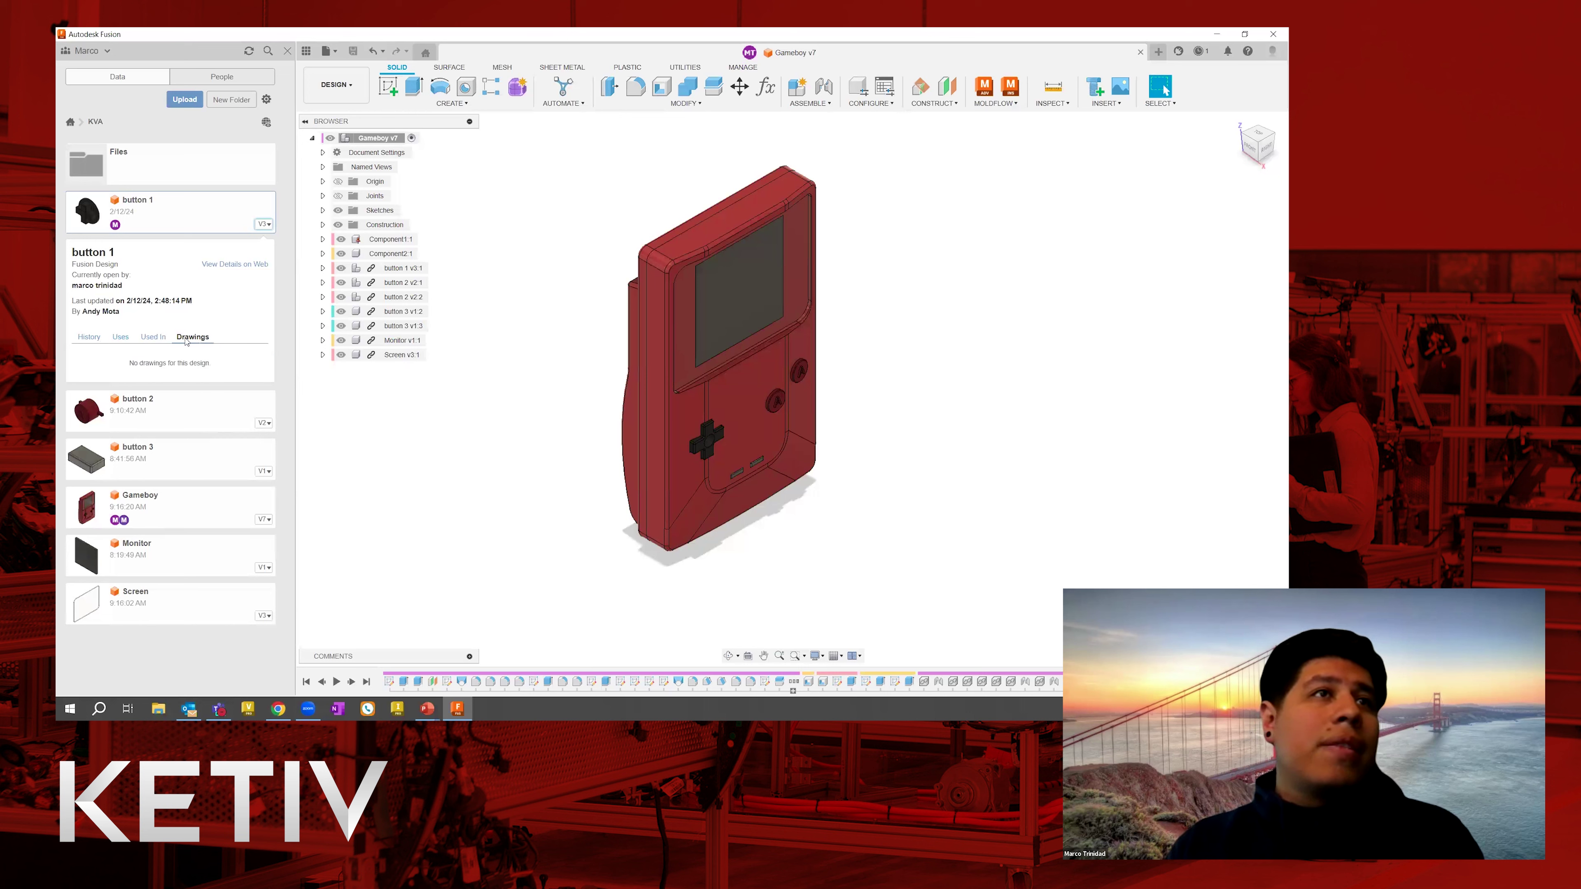
click(89, 337)
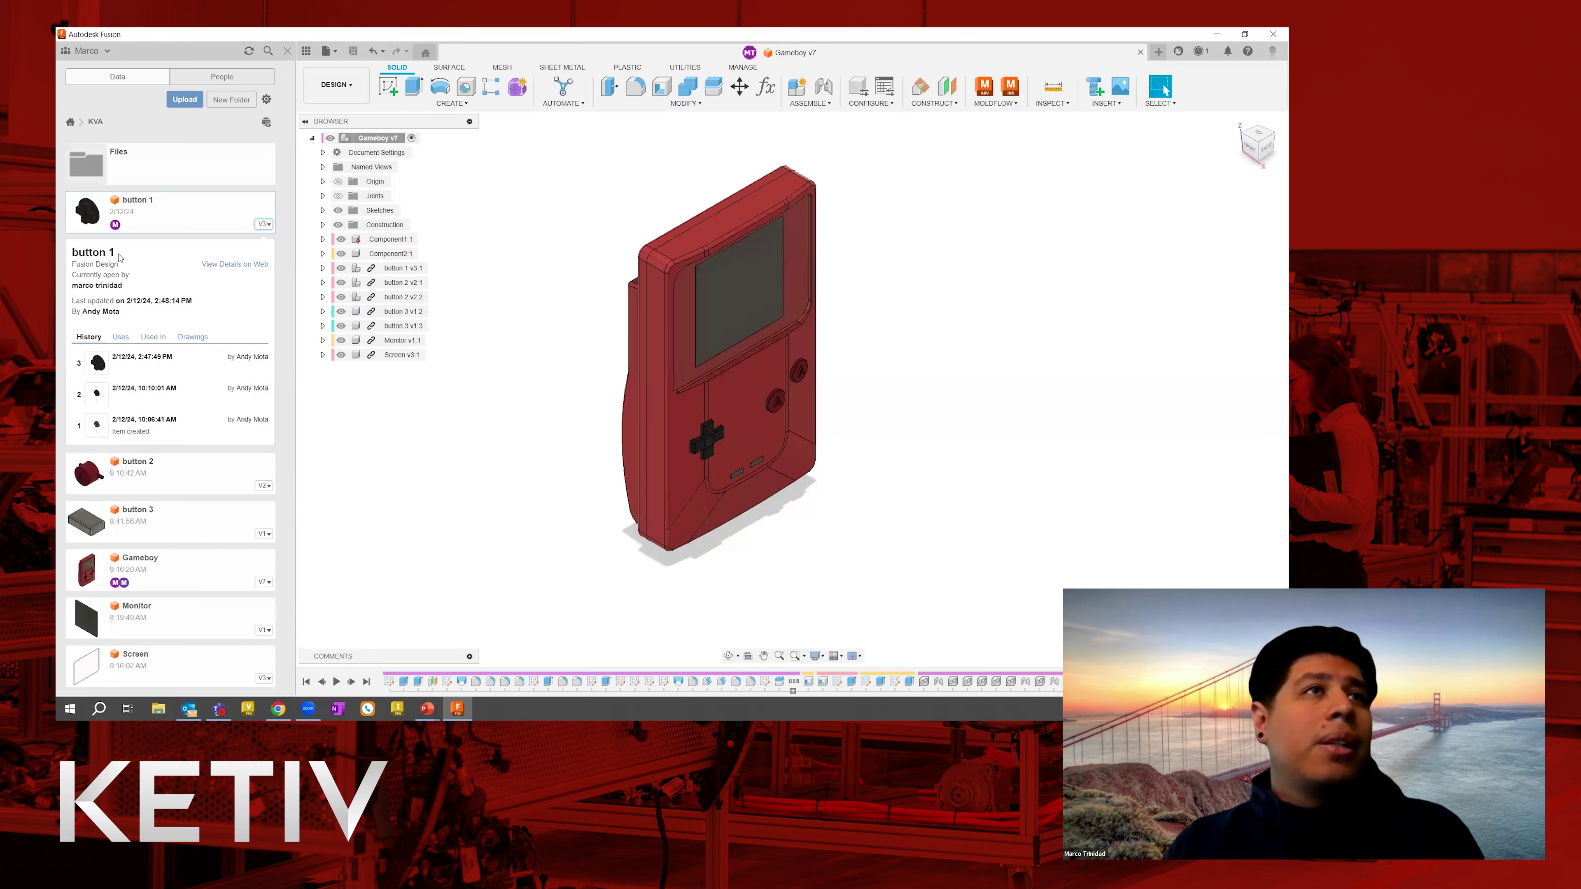
click(193, 228)
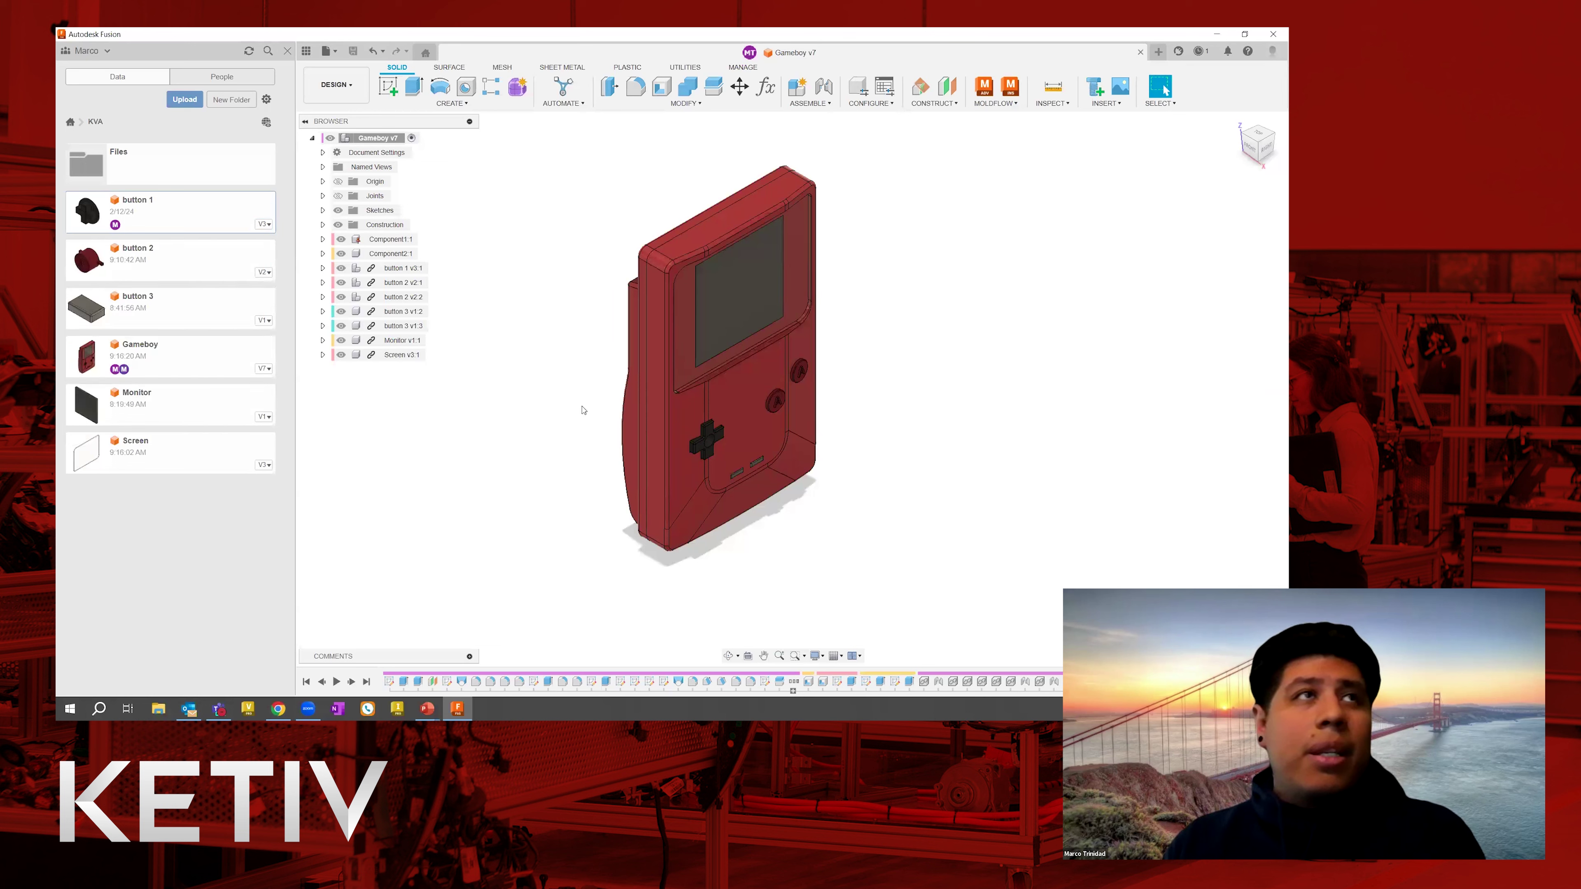
click(248, 213)
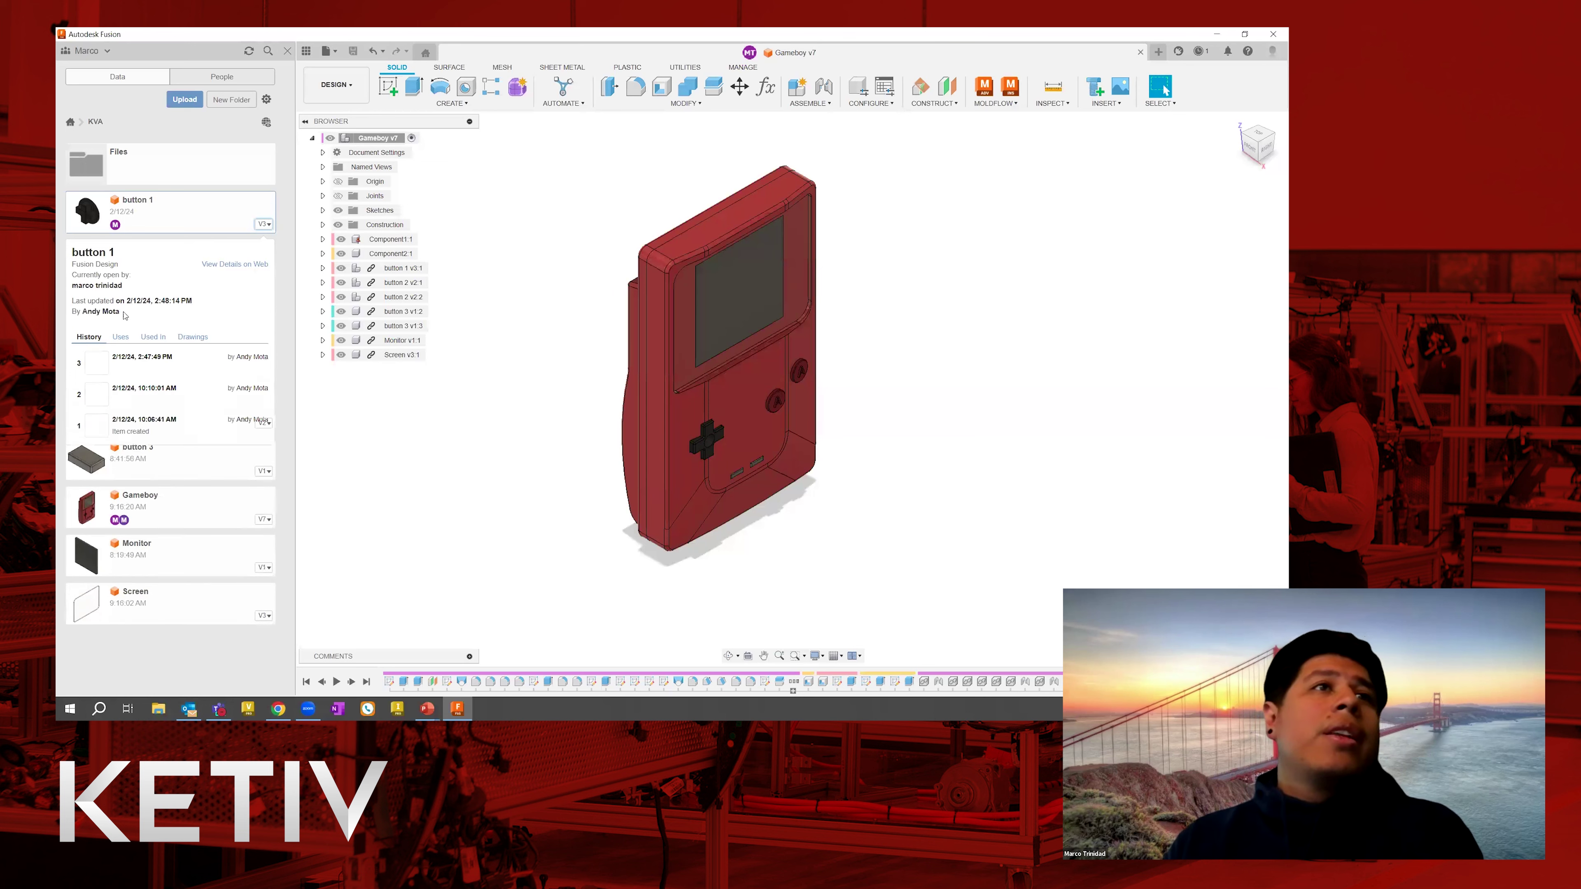
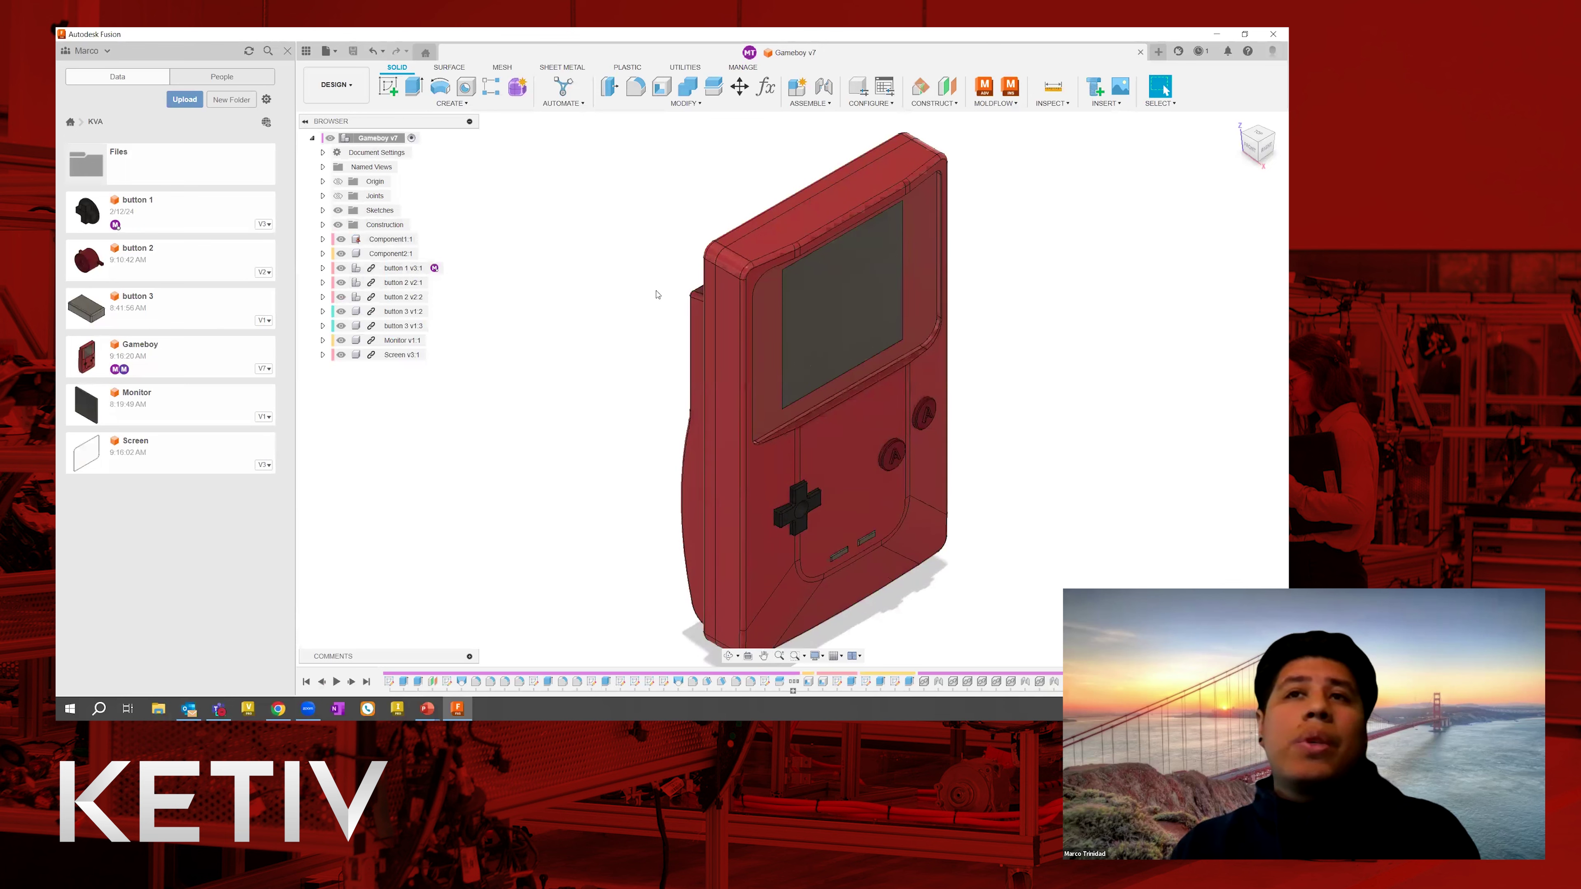
Open the button 2 design from the KVA project and return to the Gameboy assembly.
middle_drag(607, 254, 647, 291)
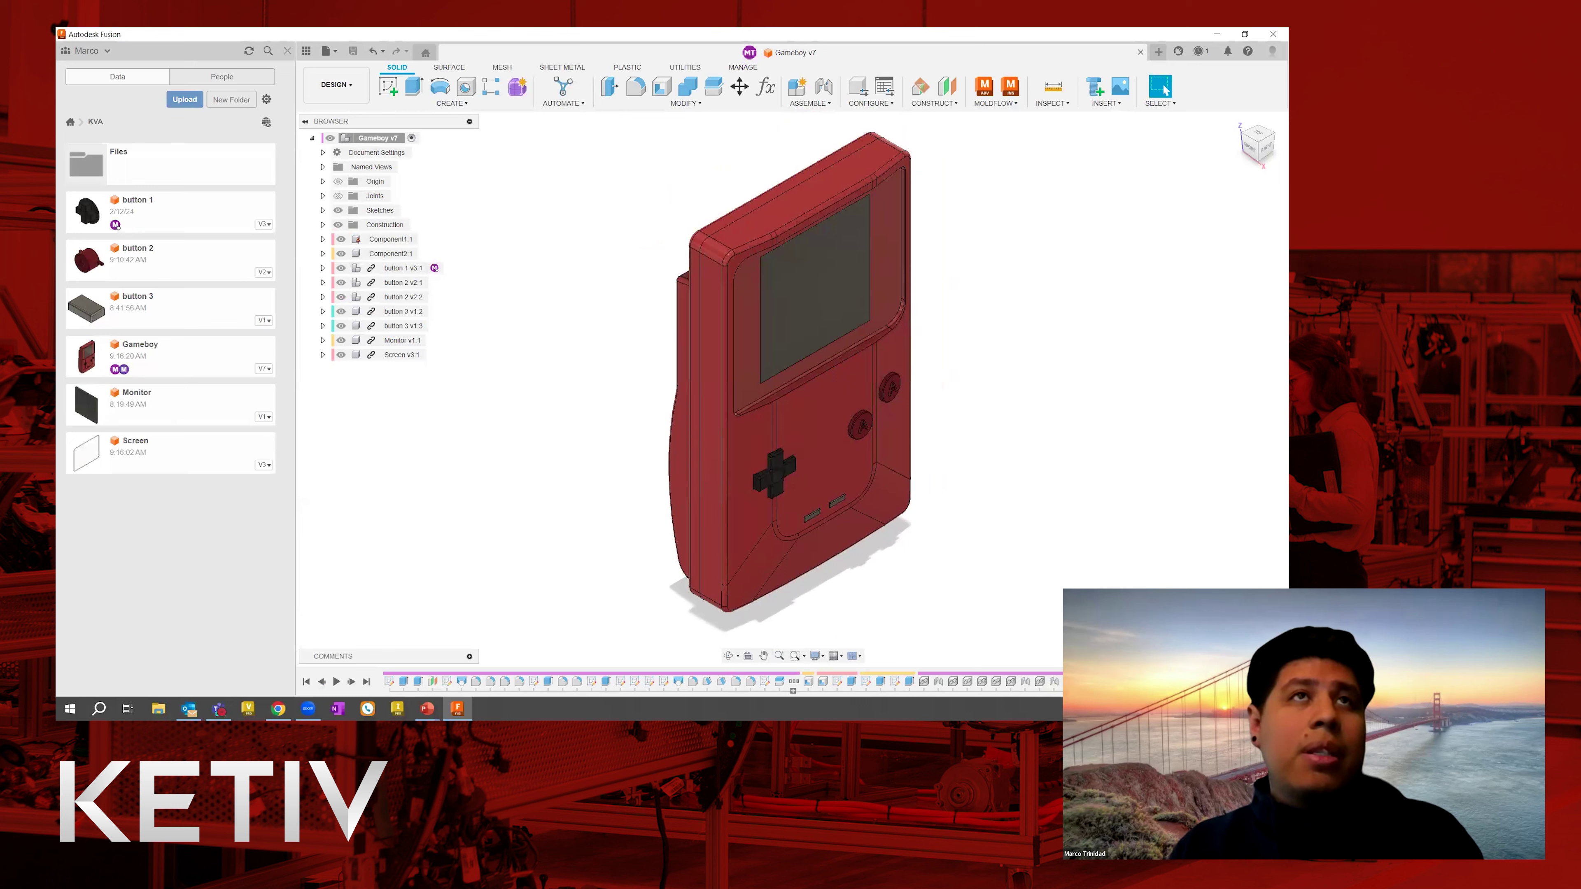
drag(377, 374, 373, 466)
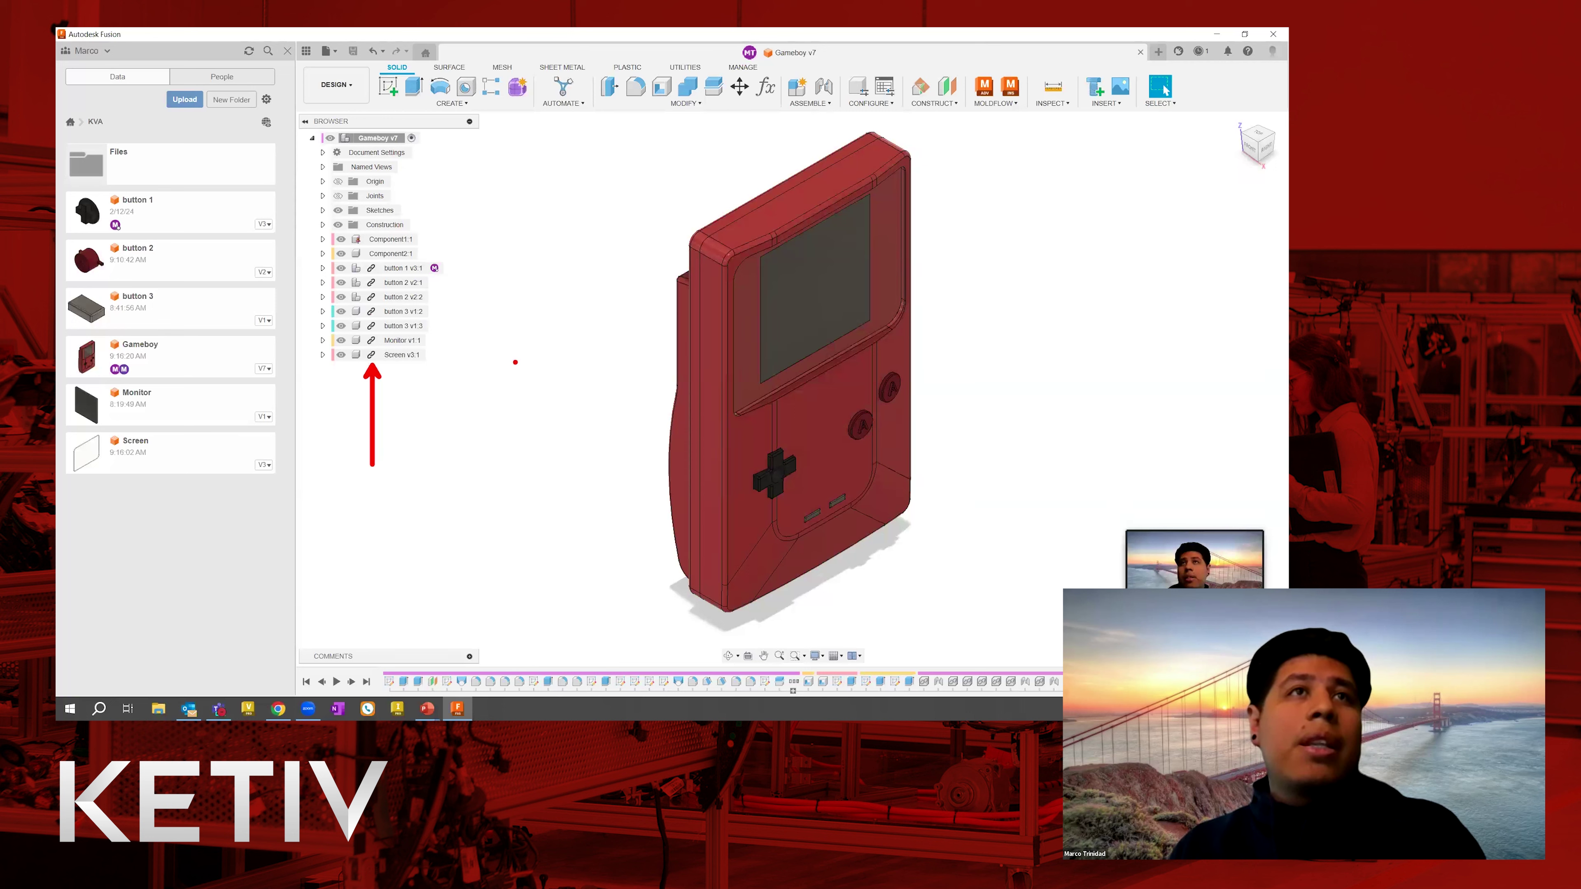
key(Escape)
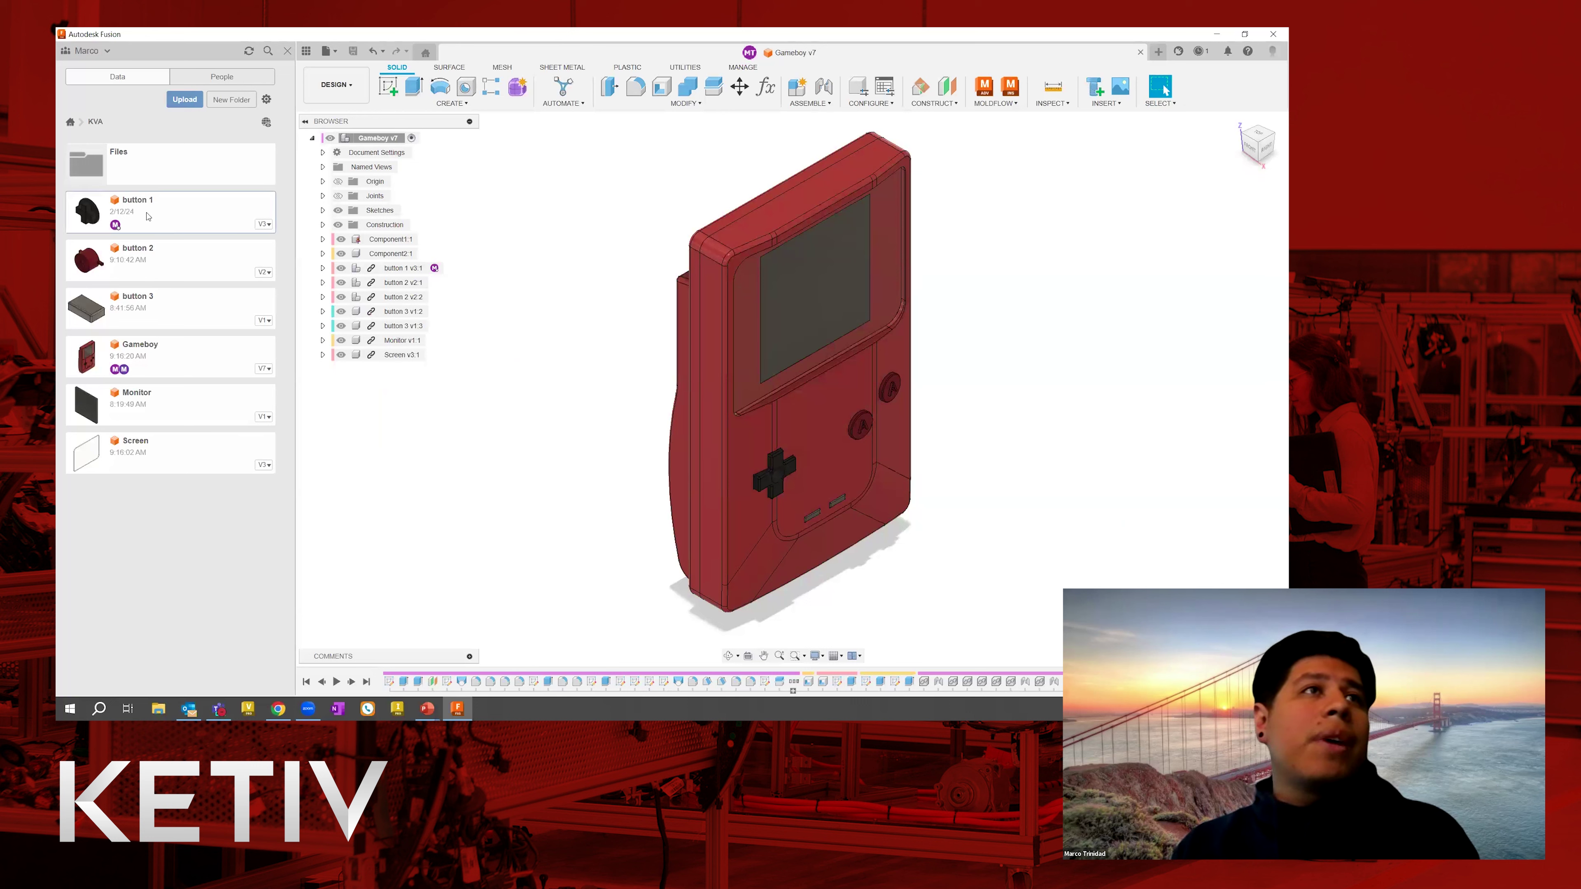
drag(202, 261, 924, 387)
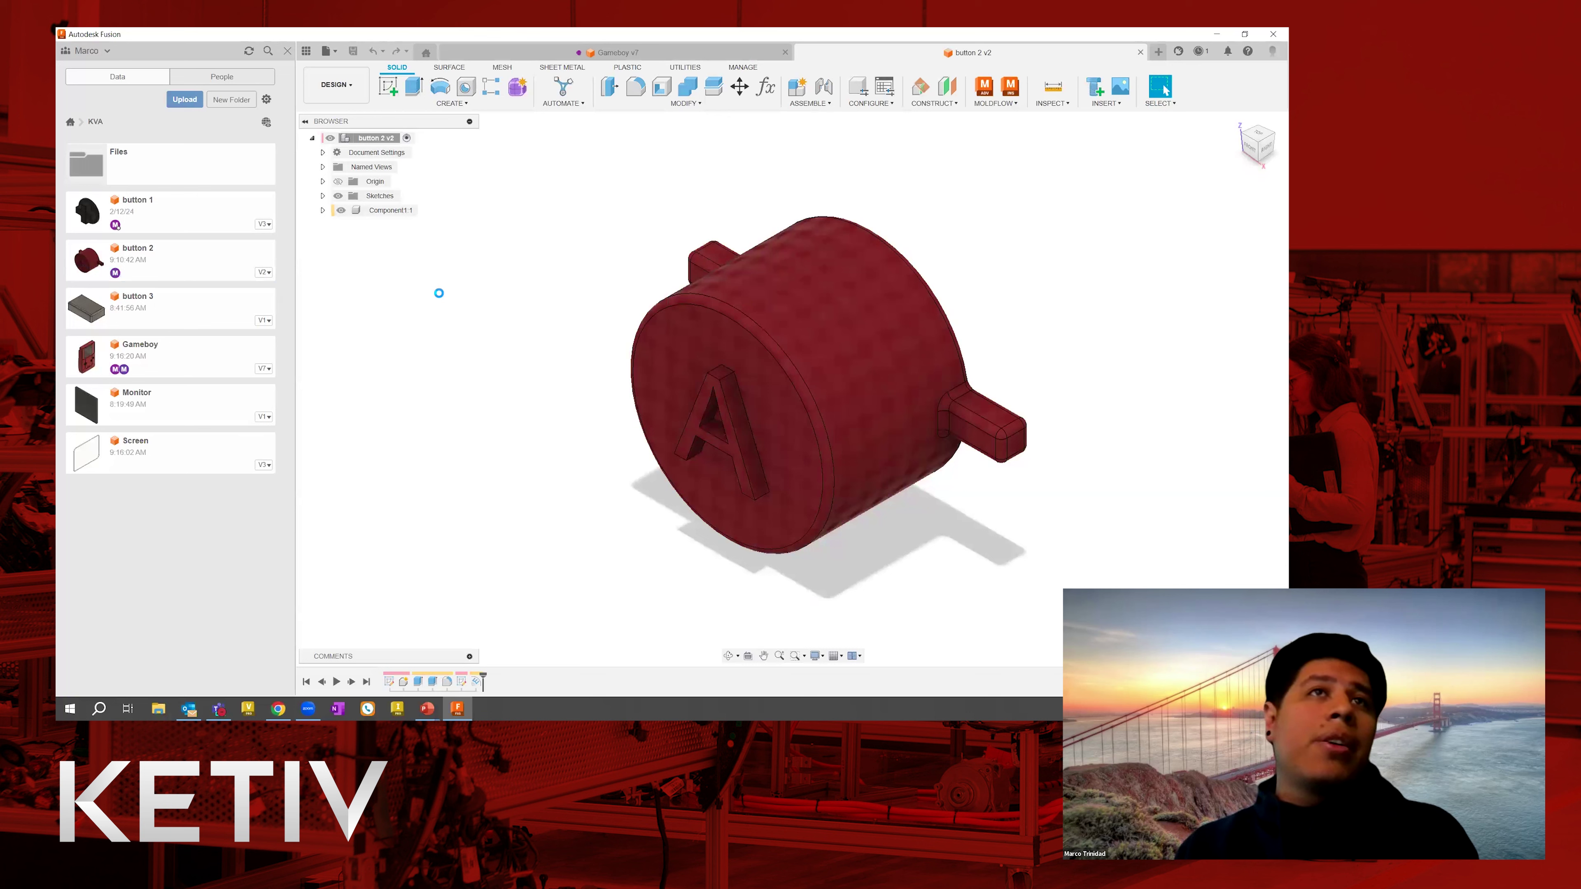
click(622, 52)
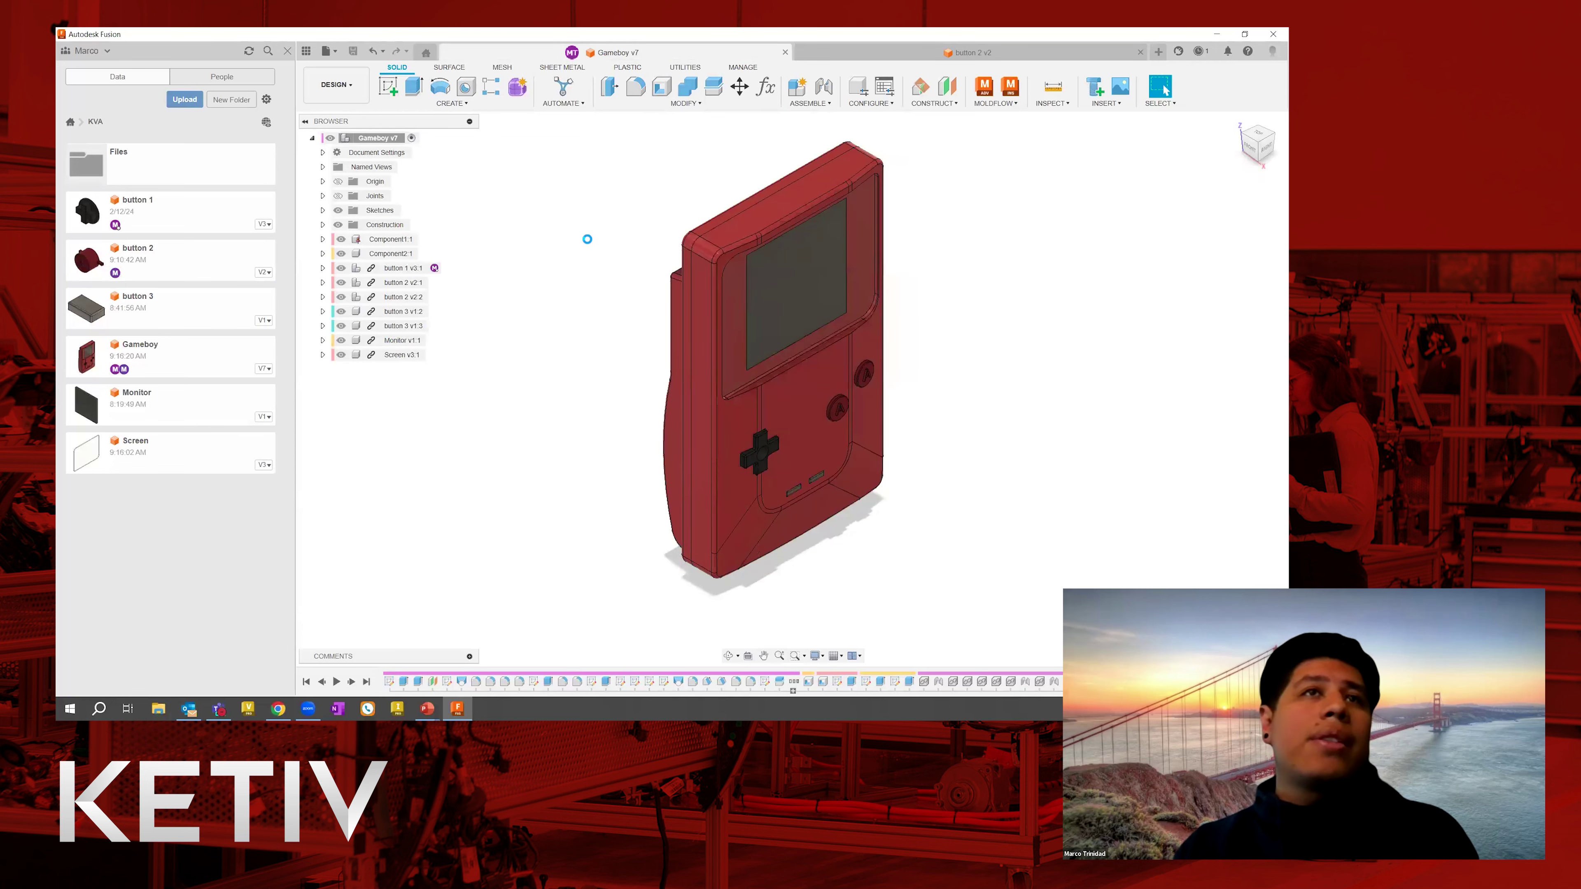
mouse_move(585, 238)
middle_down()
mouse_move(624, 243)
mouse_move(607, 247)
middle_up()
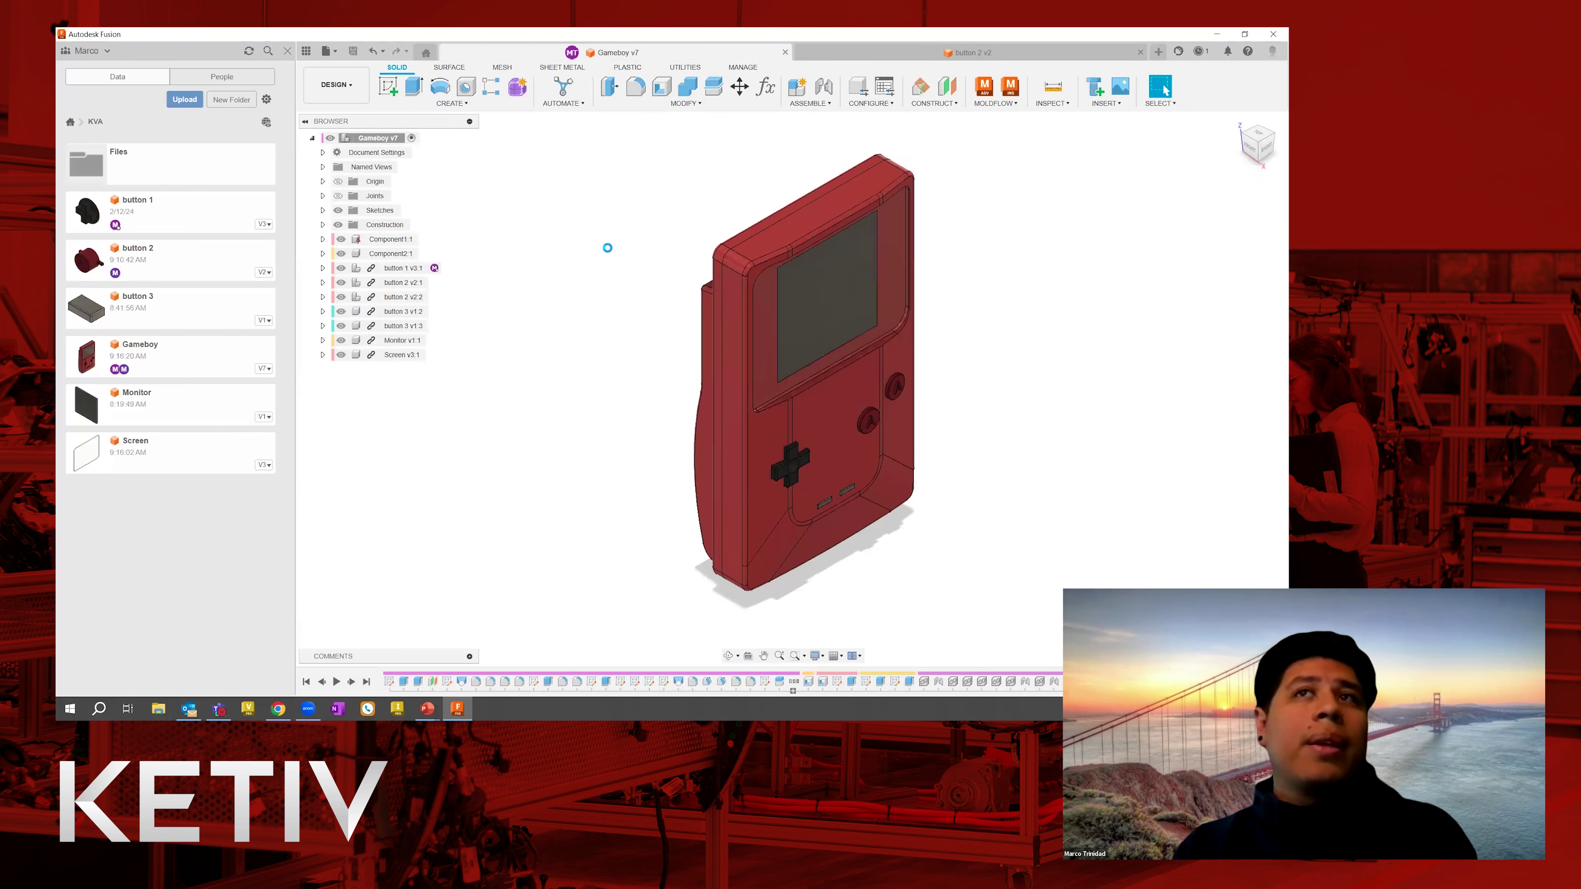
right_click(591, 211)
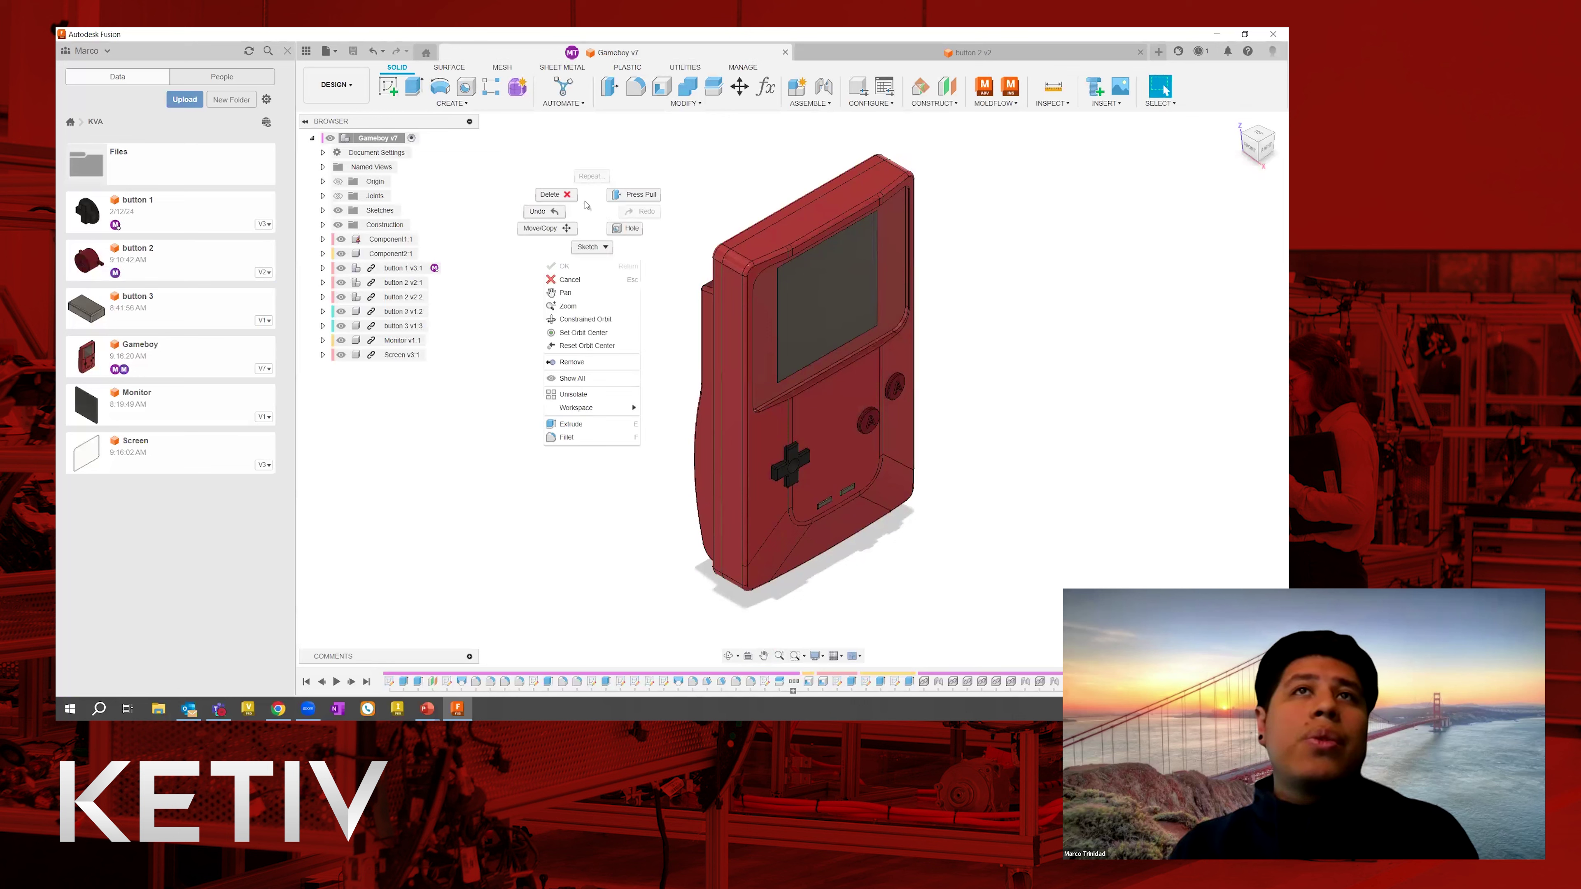
click(586, 216)
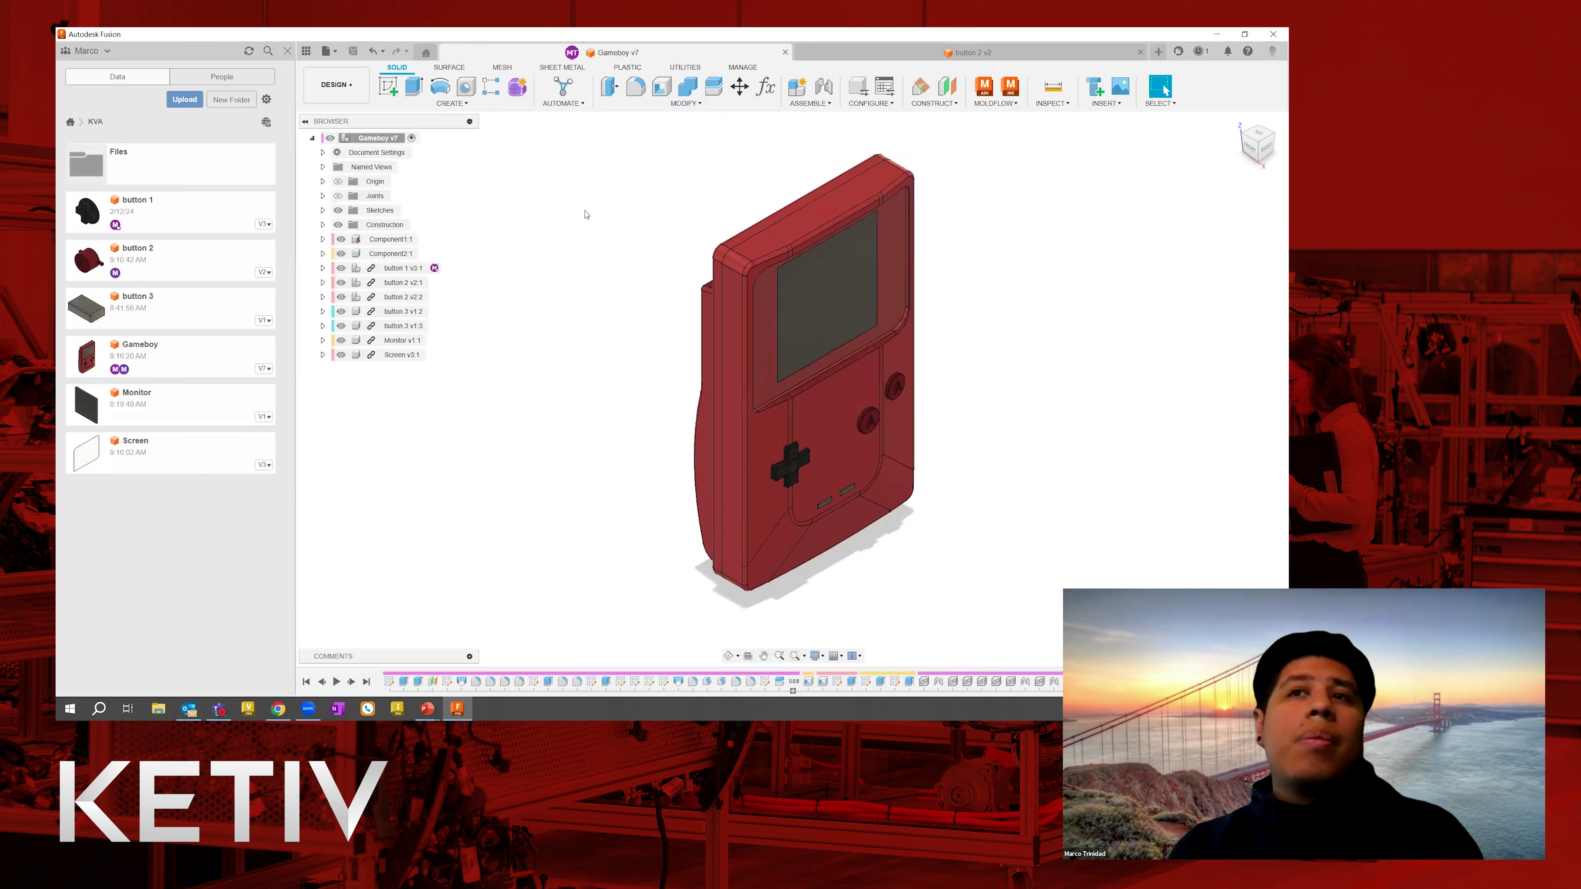
middle_drag(622, 218, 549, 219)
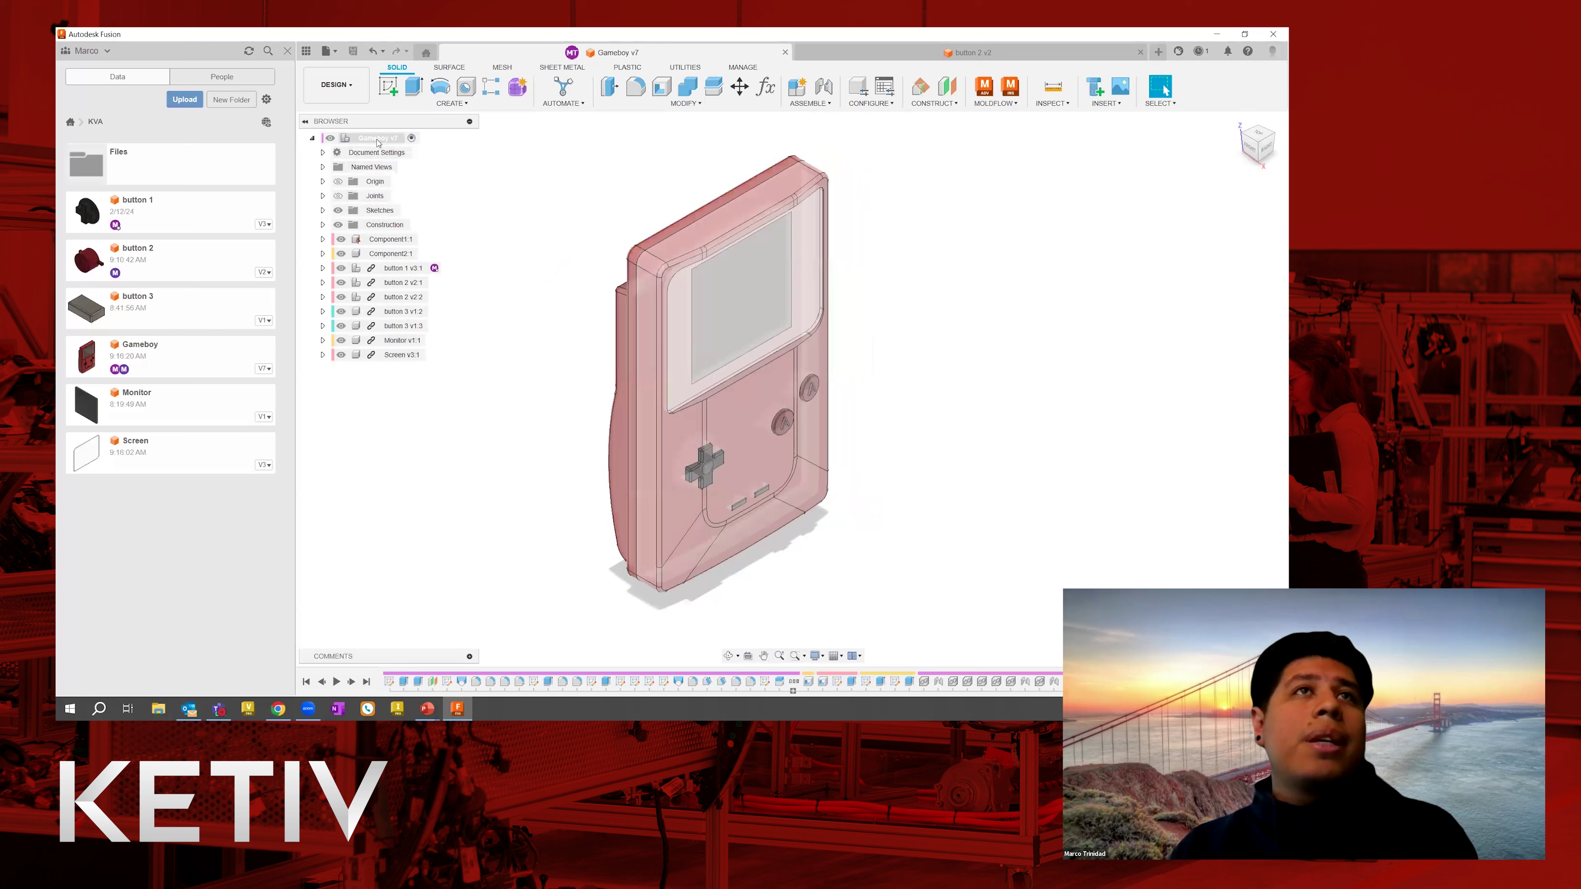
scroll(560, 213, down, 3)
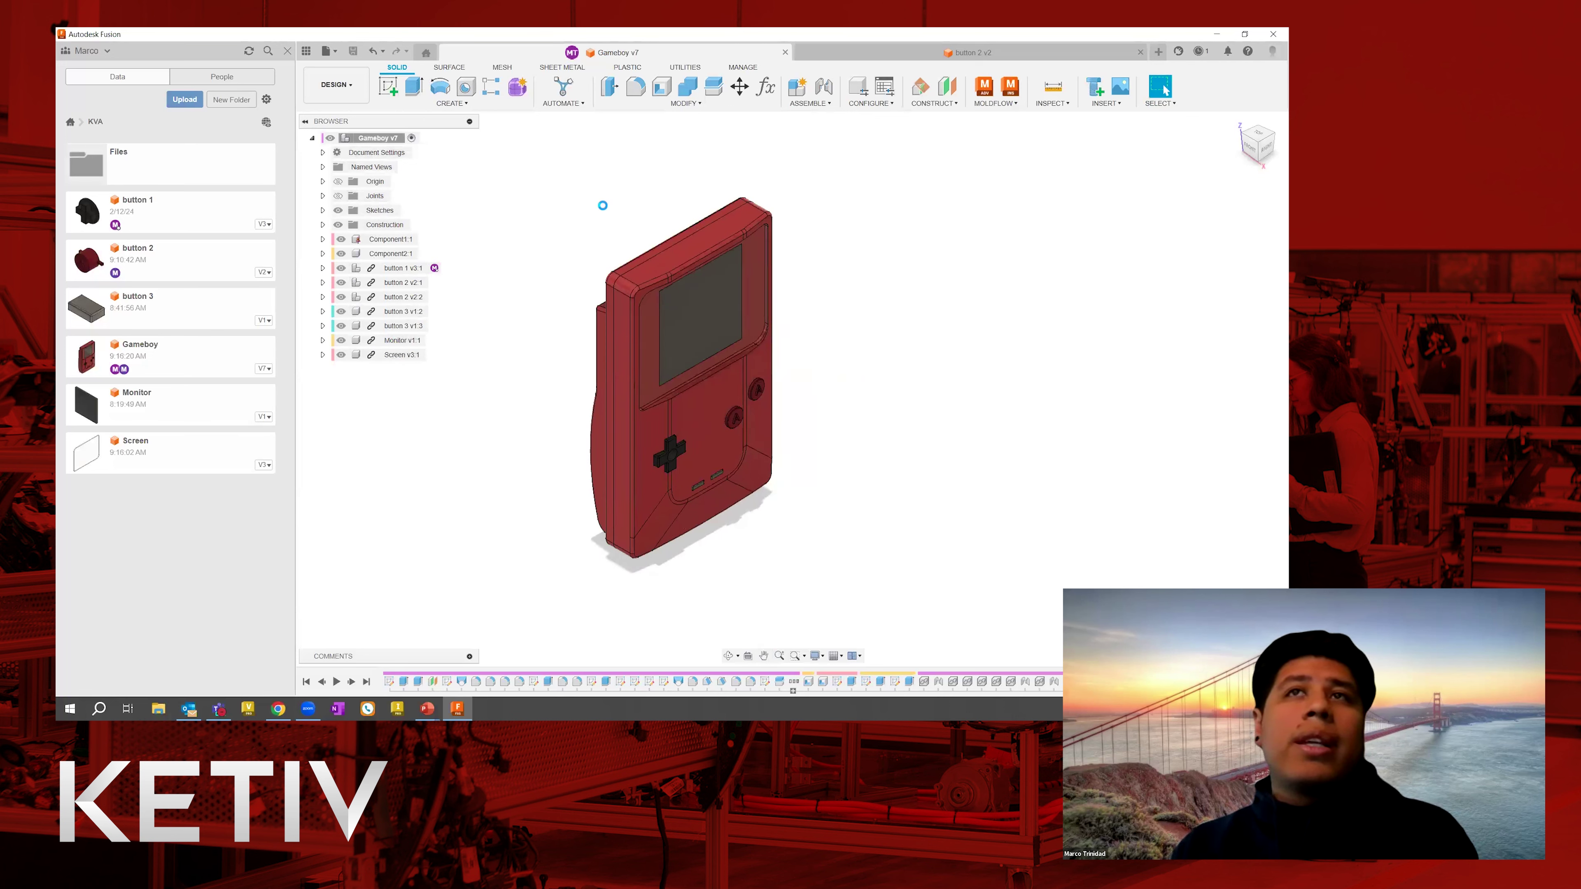
Create a new Standard external component under the Gameboy assembly, stored in the KVA project and activated for editing.
right_click(366, 142)
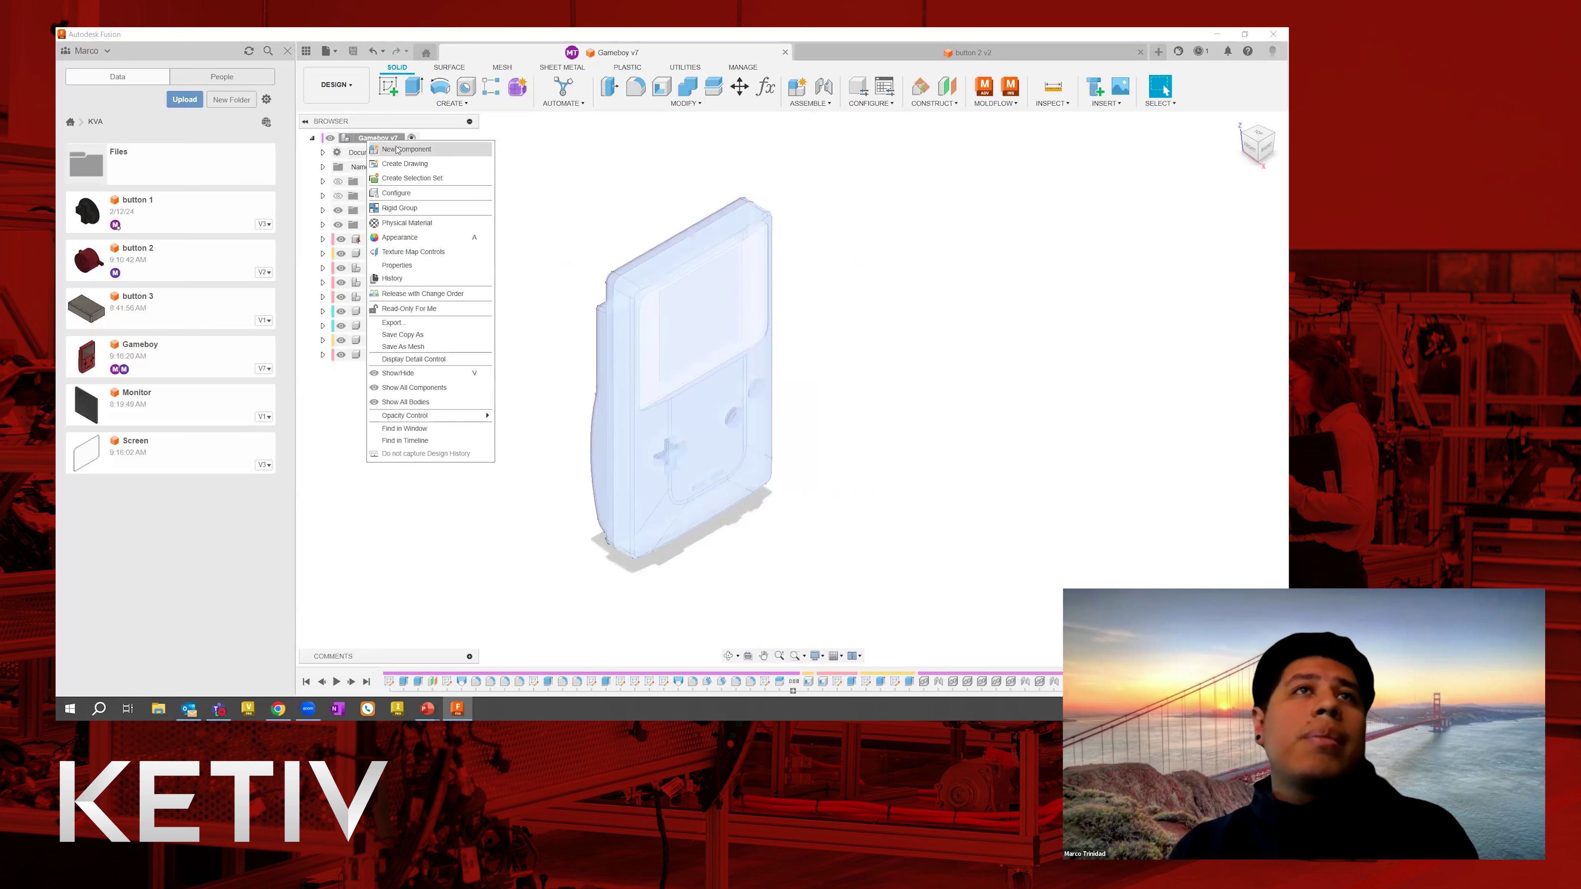
click(438, 150)
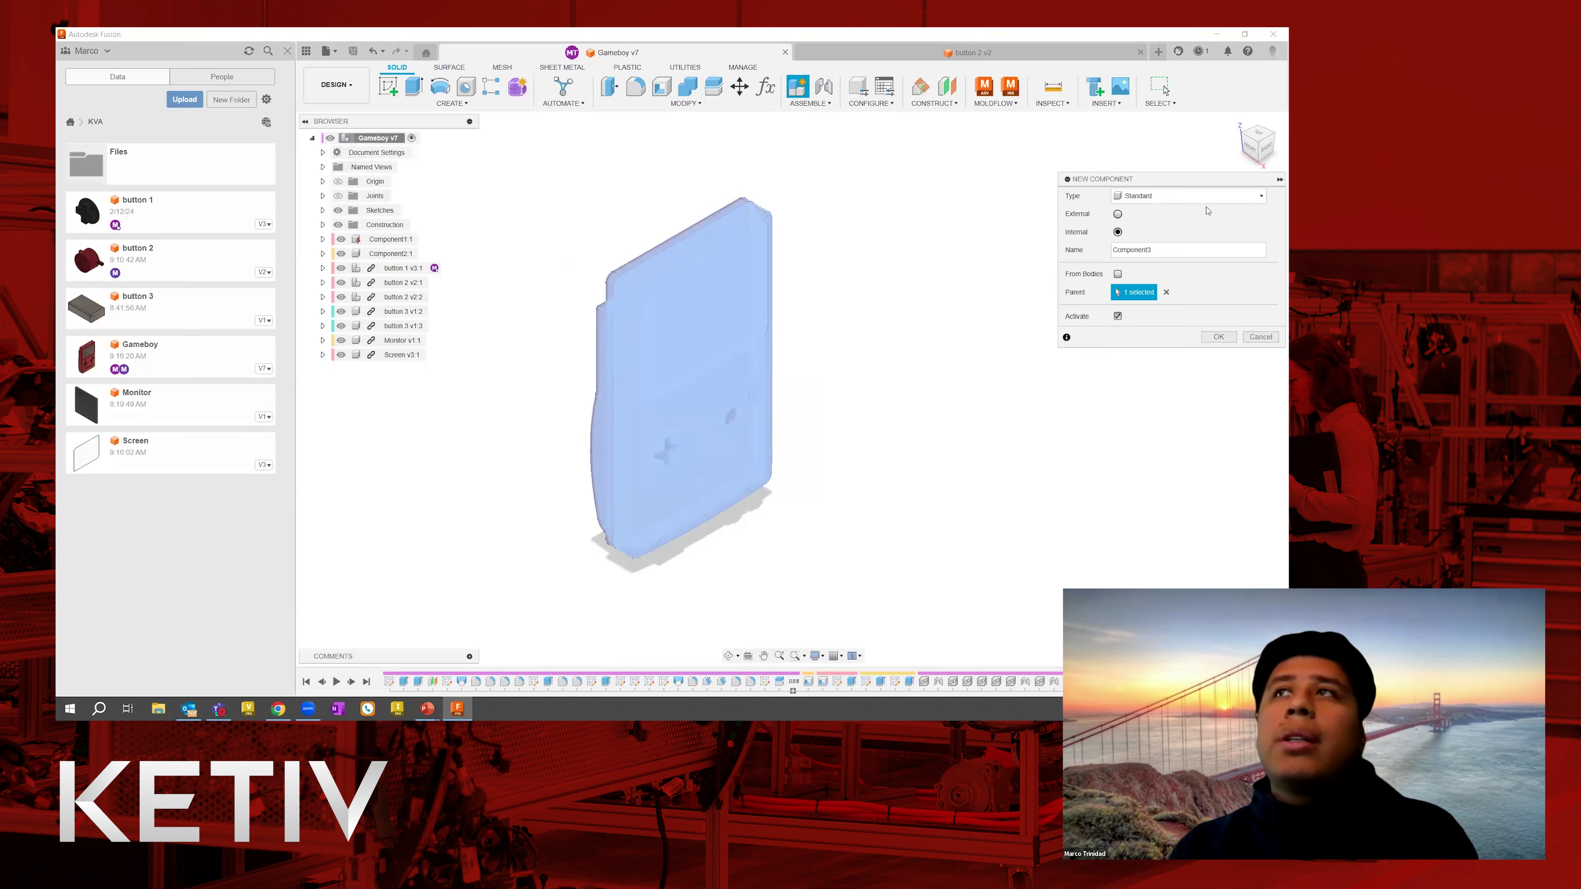
drag(1159, 182, 925, 199)
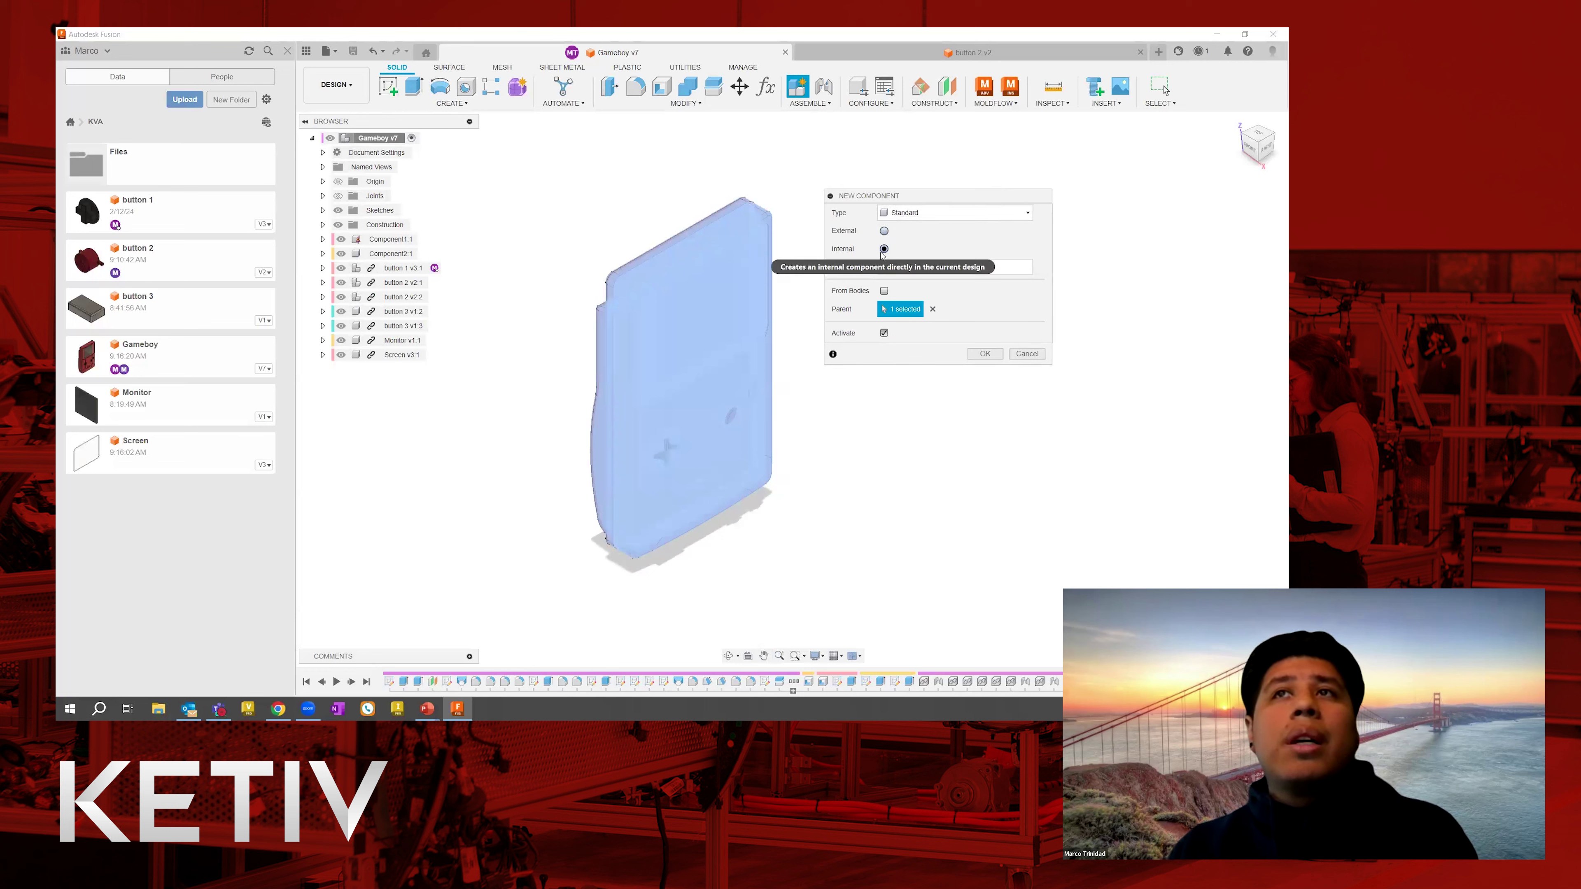
click(615, 397)
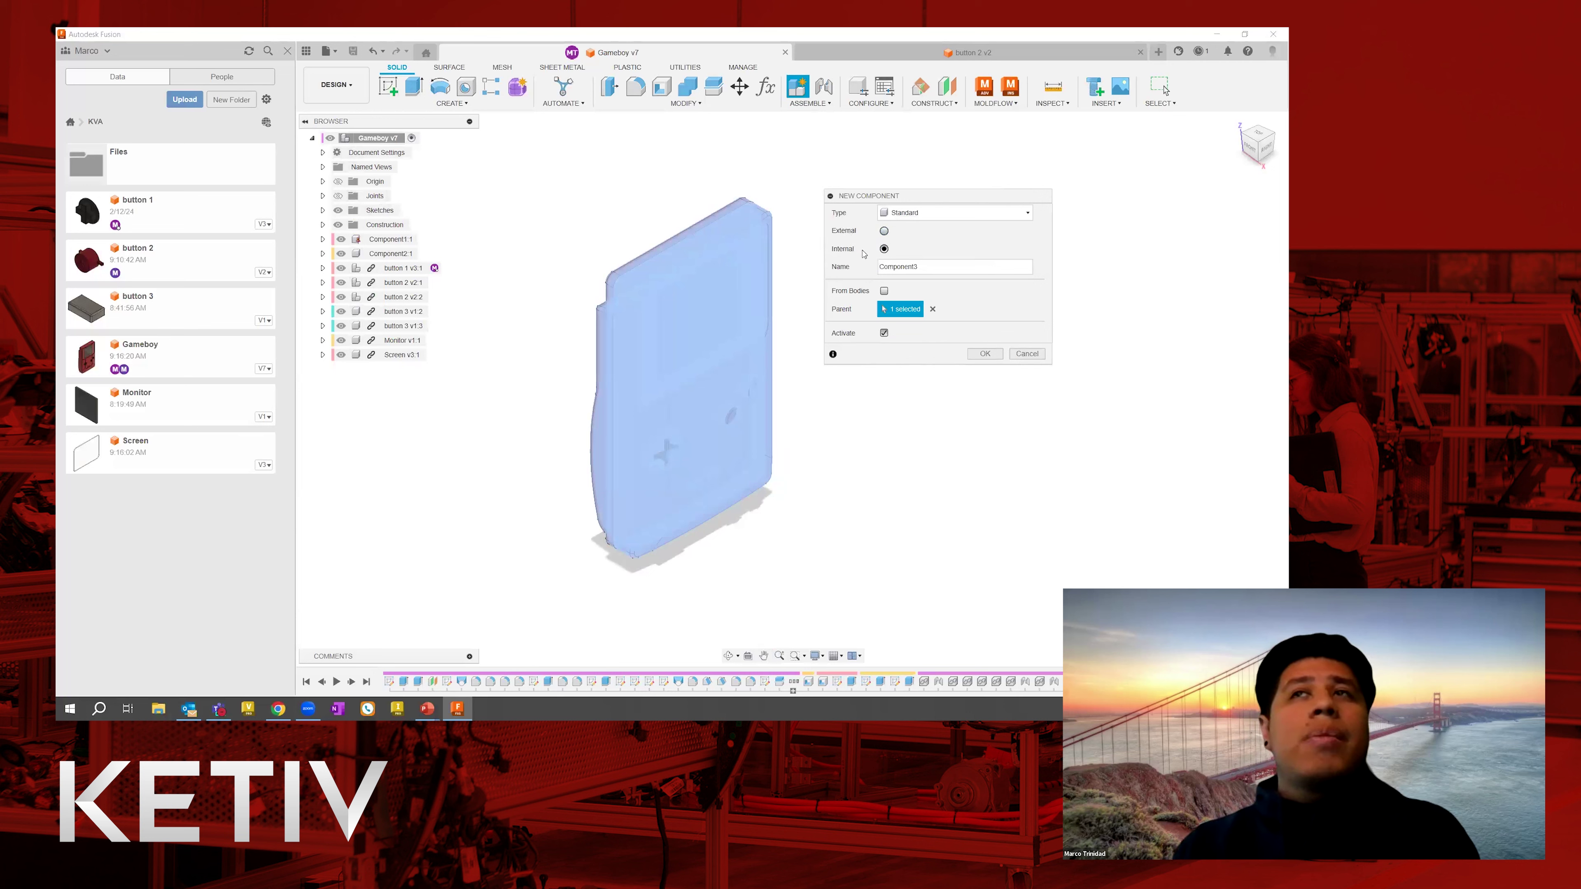
click(886, 232)
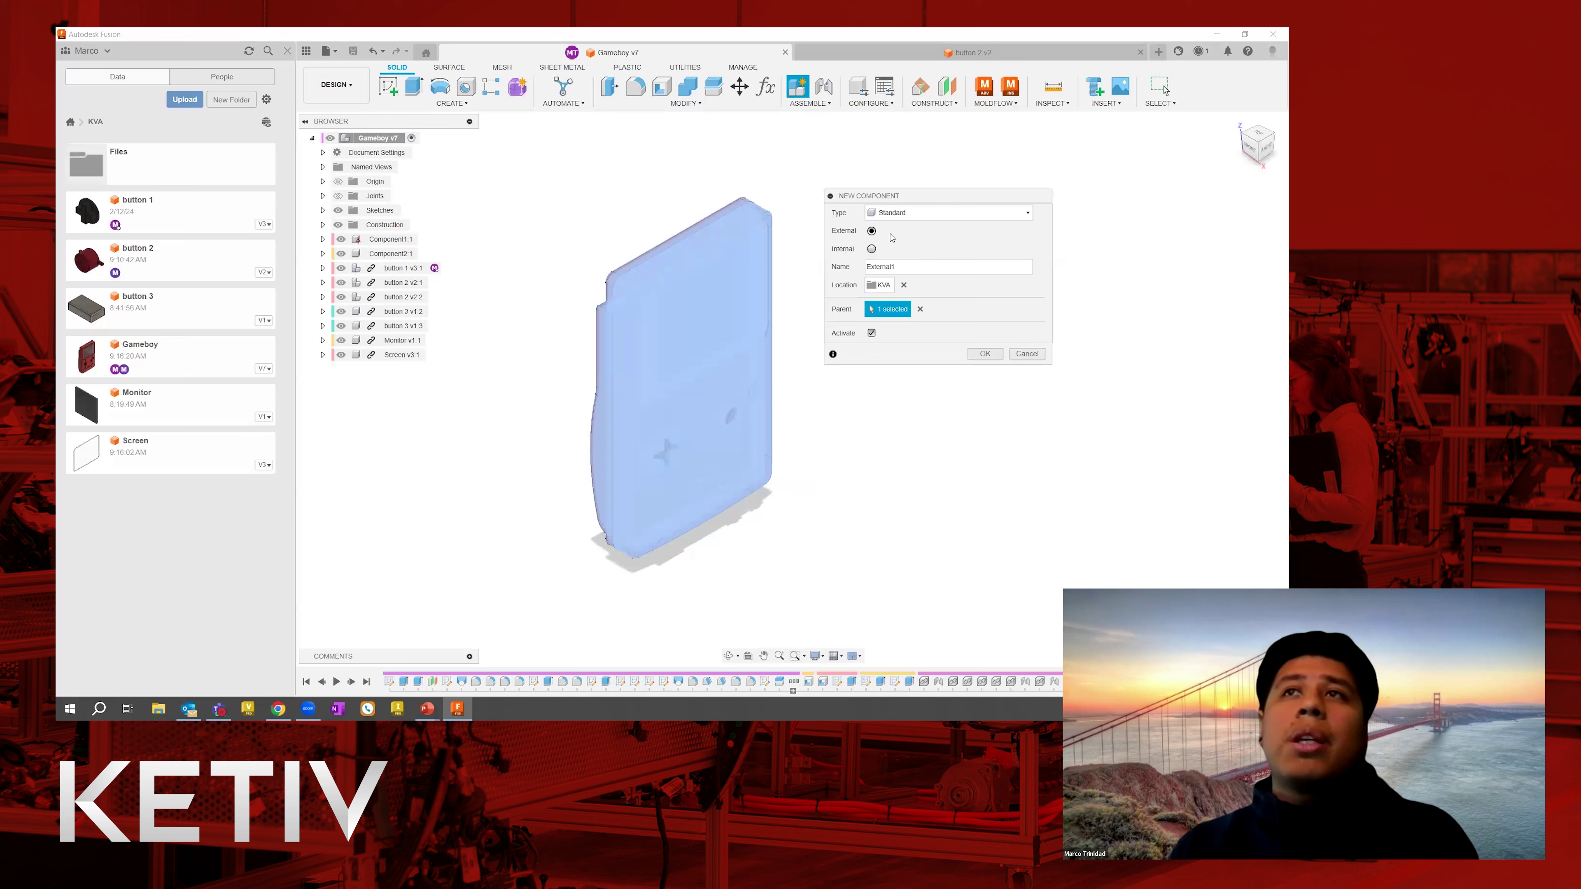
click(872, 249)
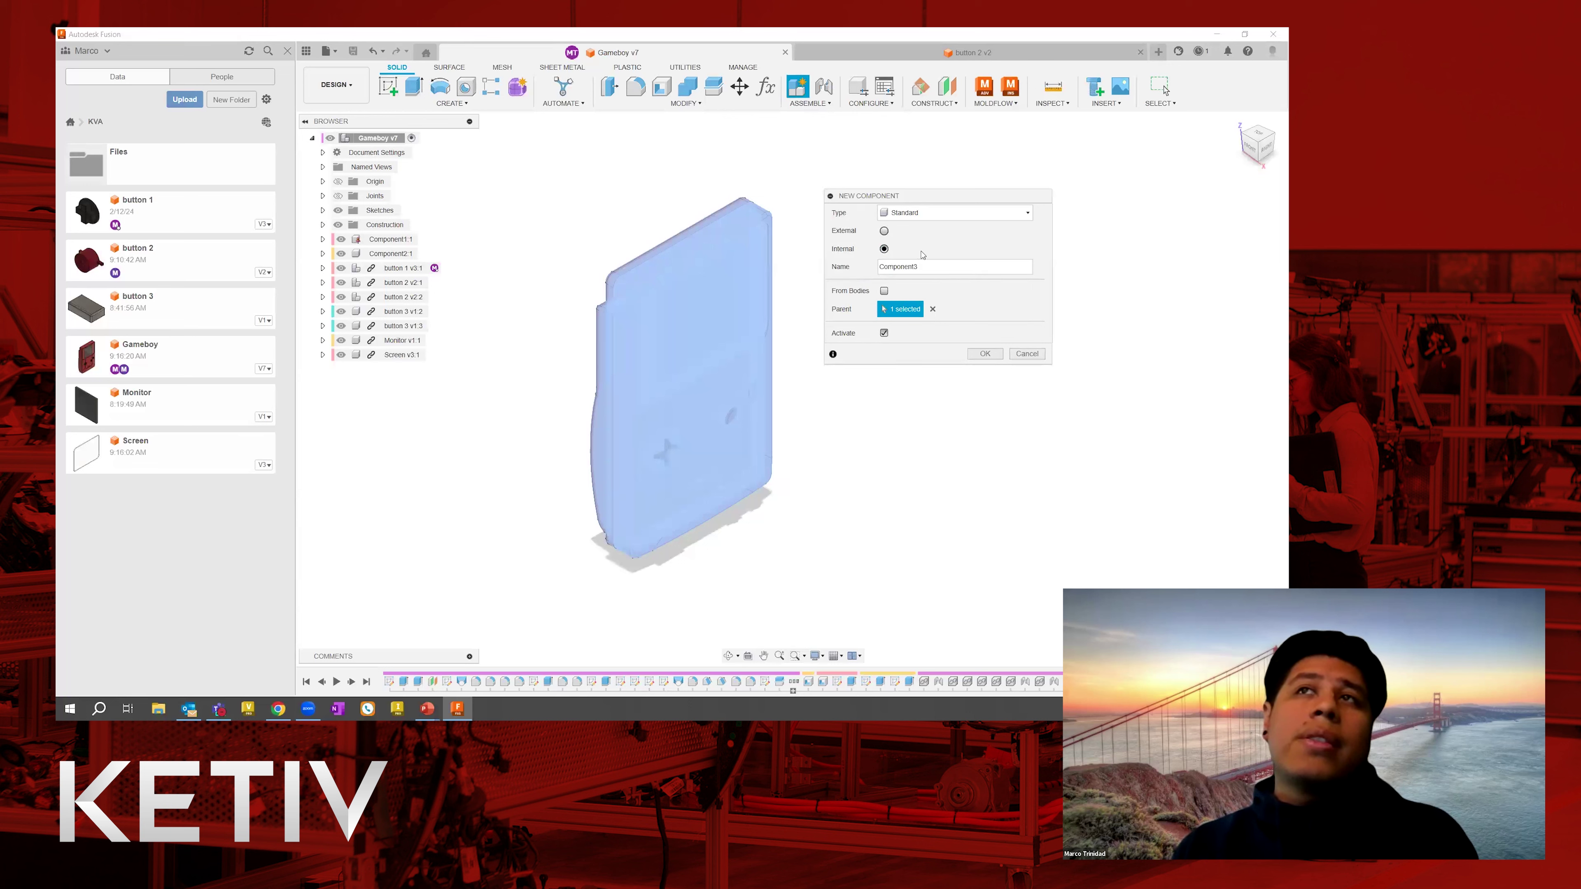
click(884, 231)
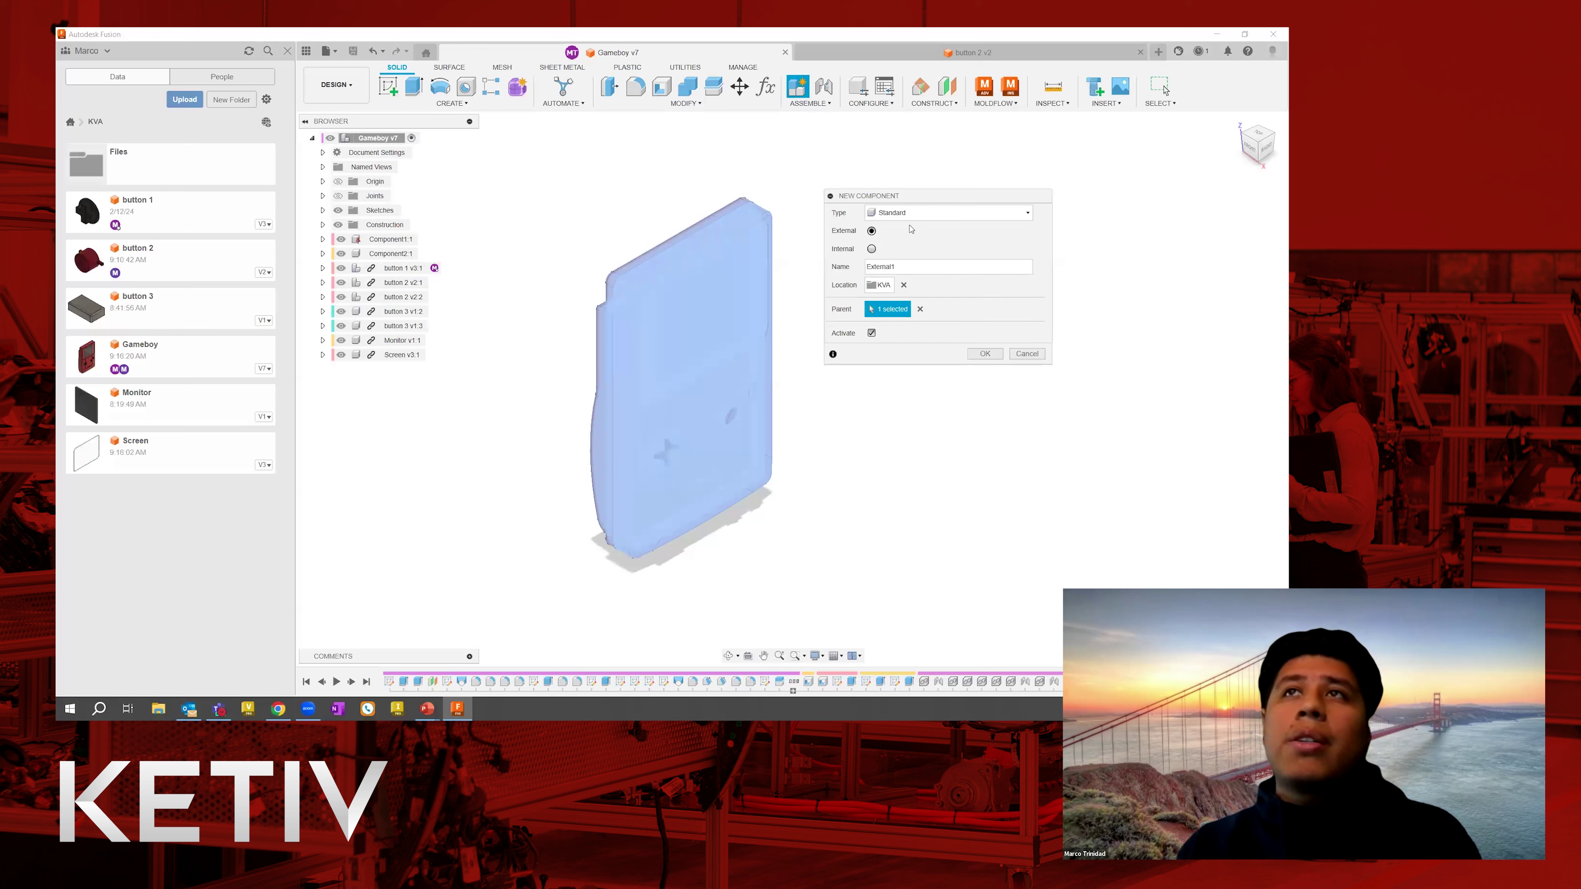
click(985, 353)
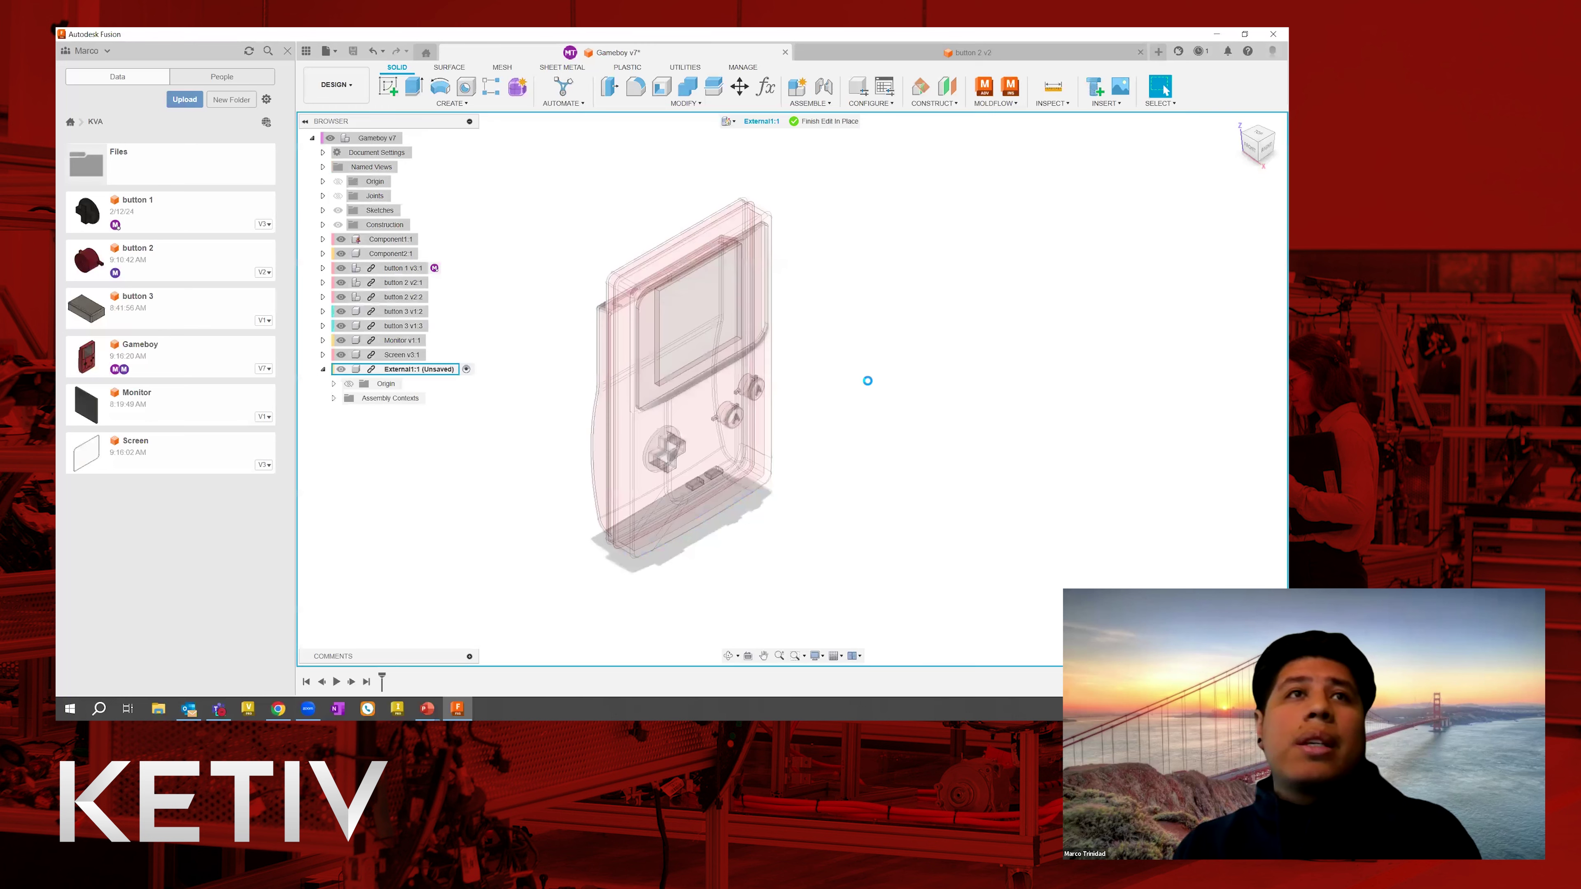
Sketch a circle about 1 in in diameter on the new component's horizontal plane, just in front of the Gameboy's button side.
click(382, 371)
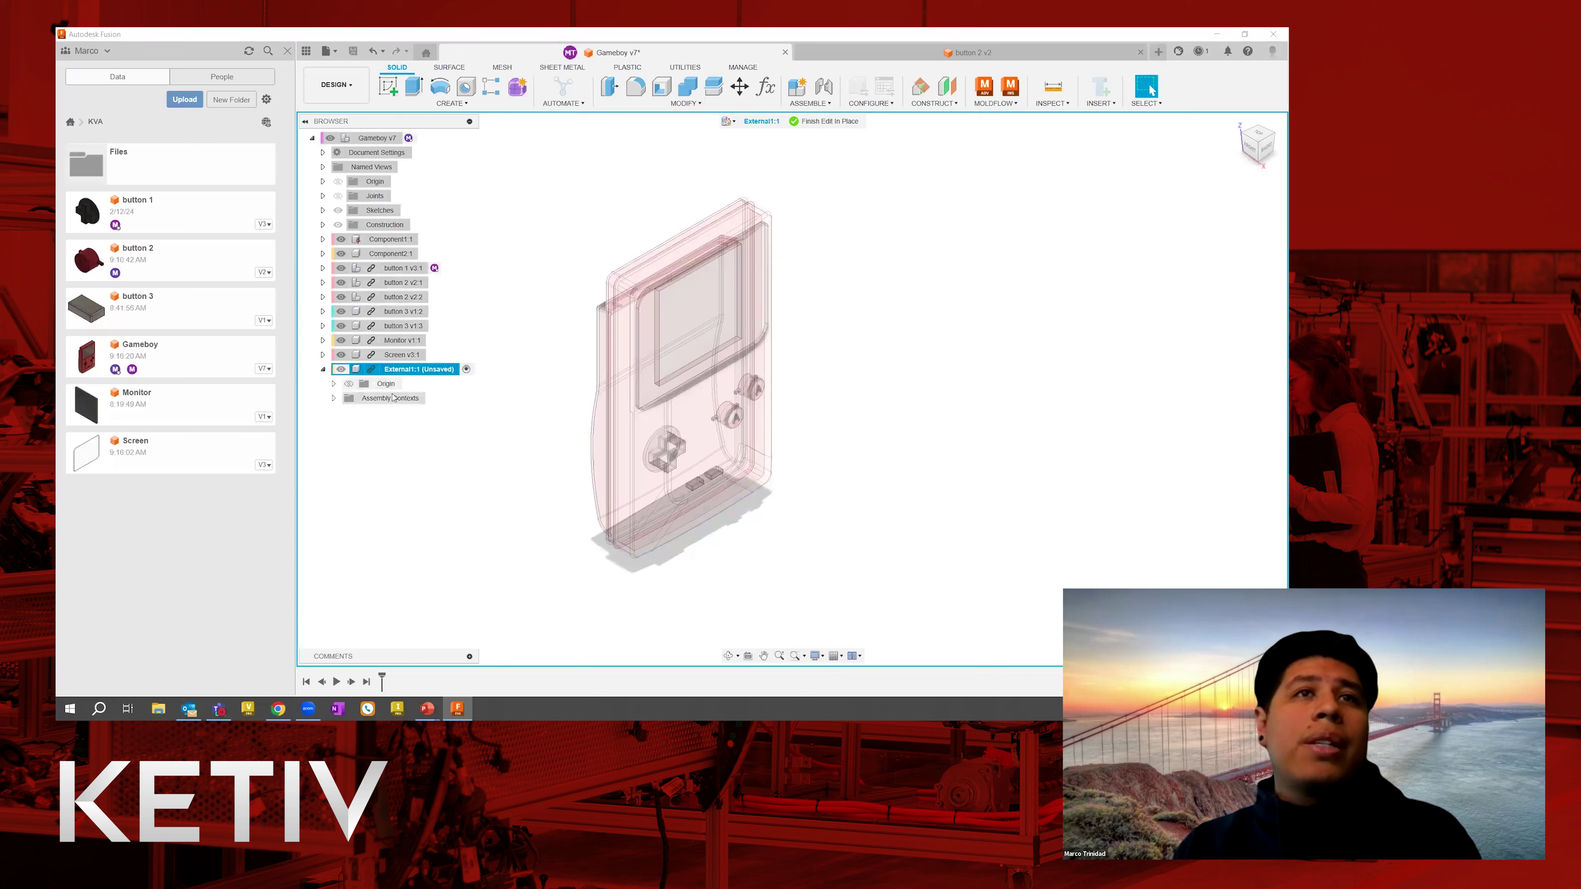
click(388, 86)
click(745, 378)
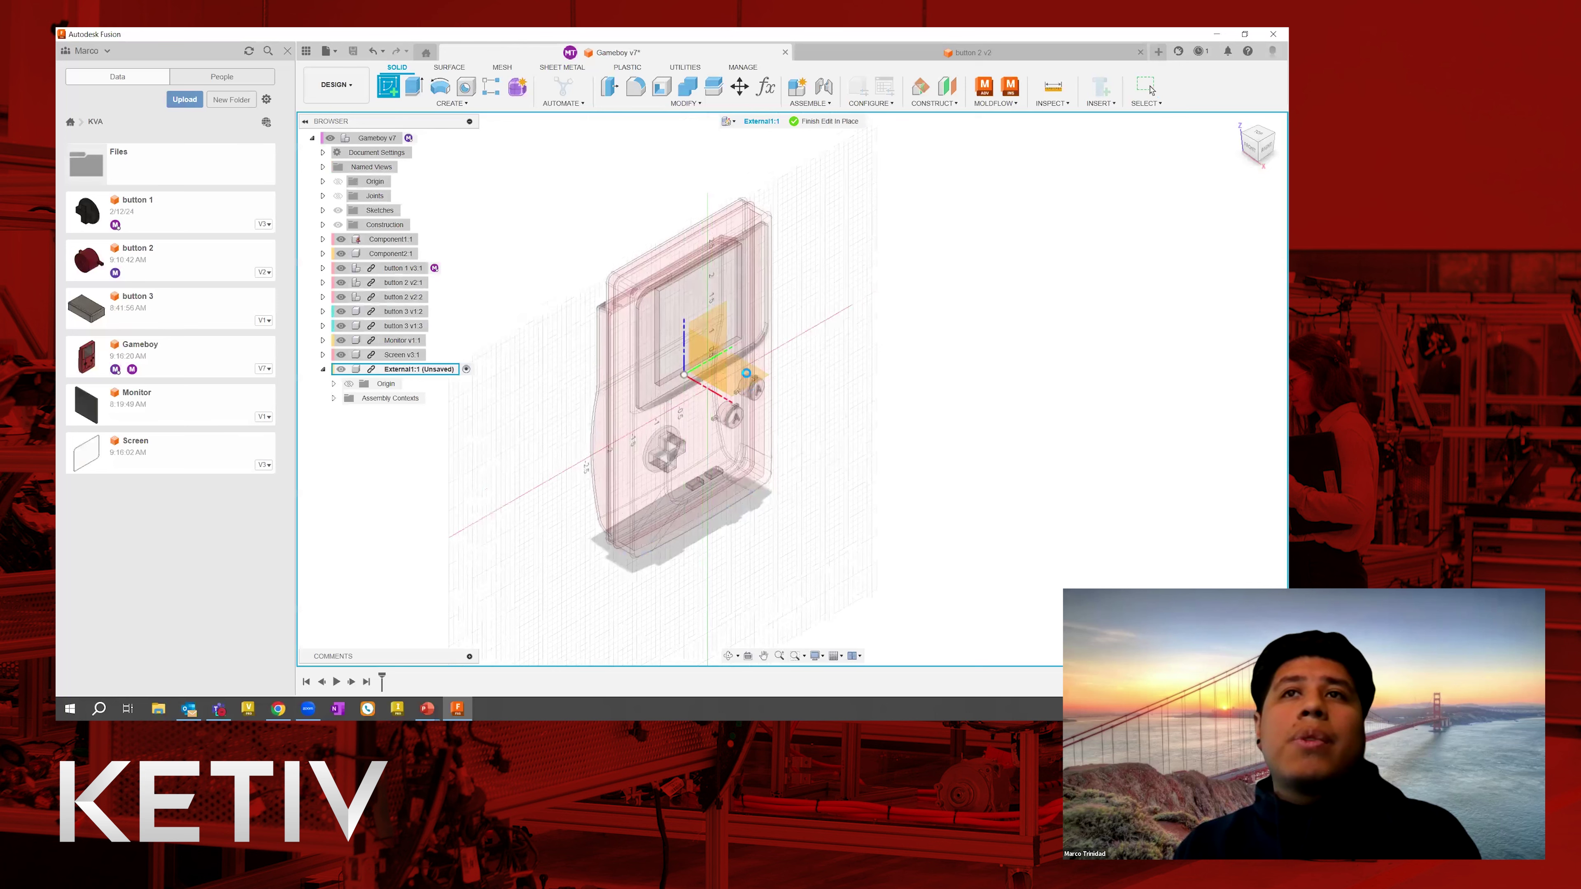
key(c)
click(886, 369)
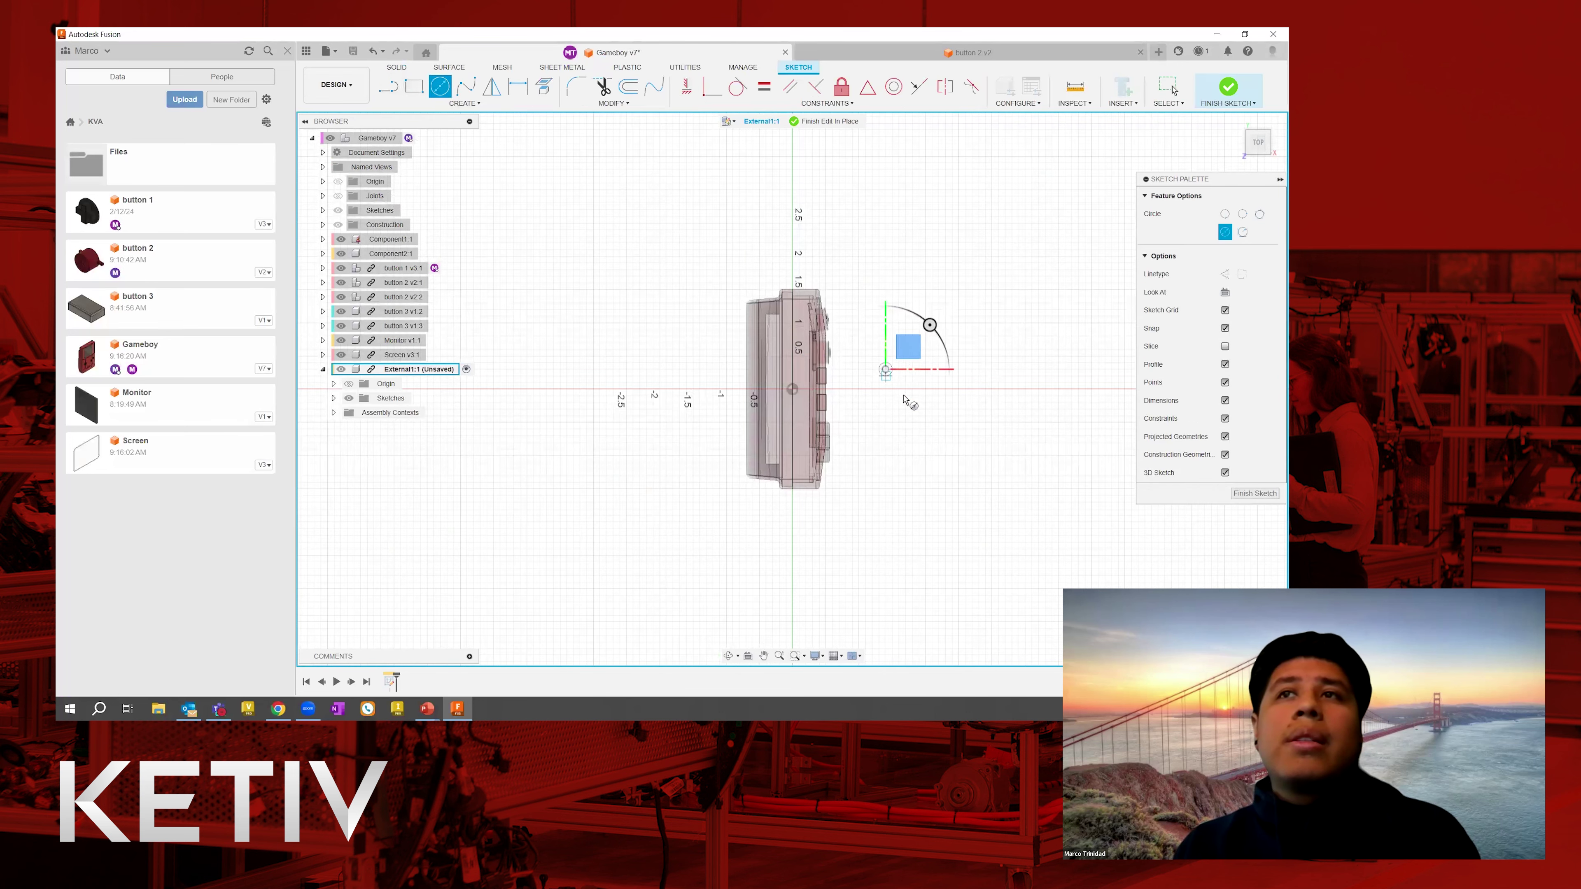
click(905, 396)
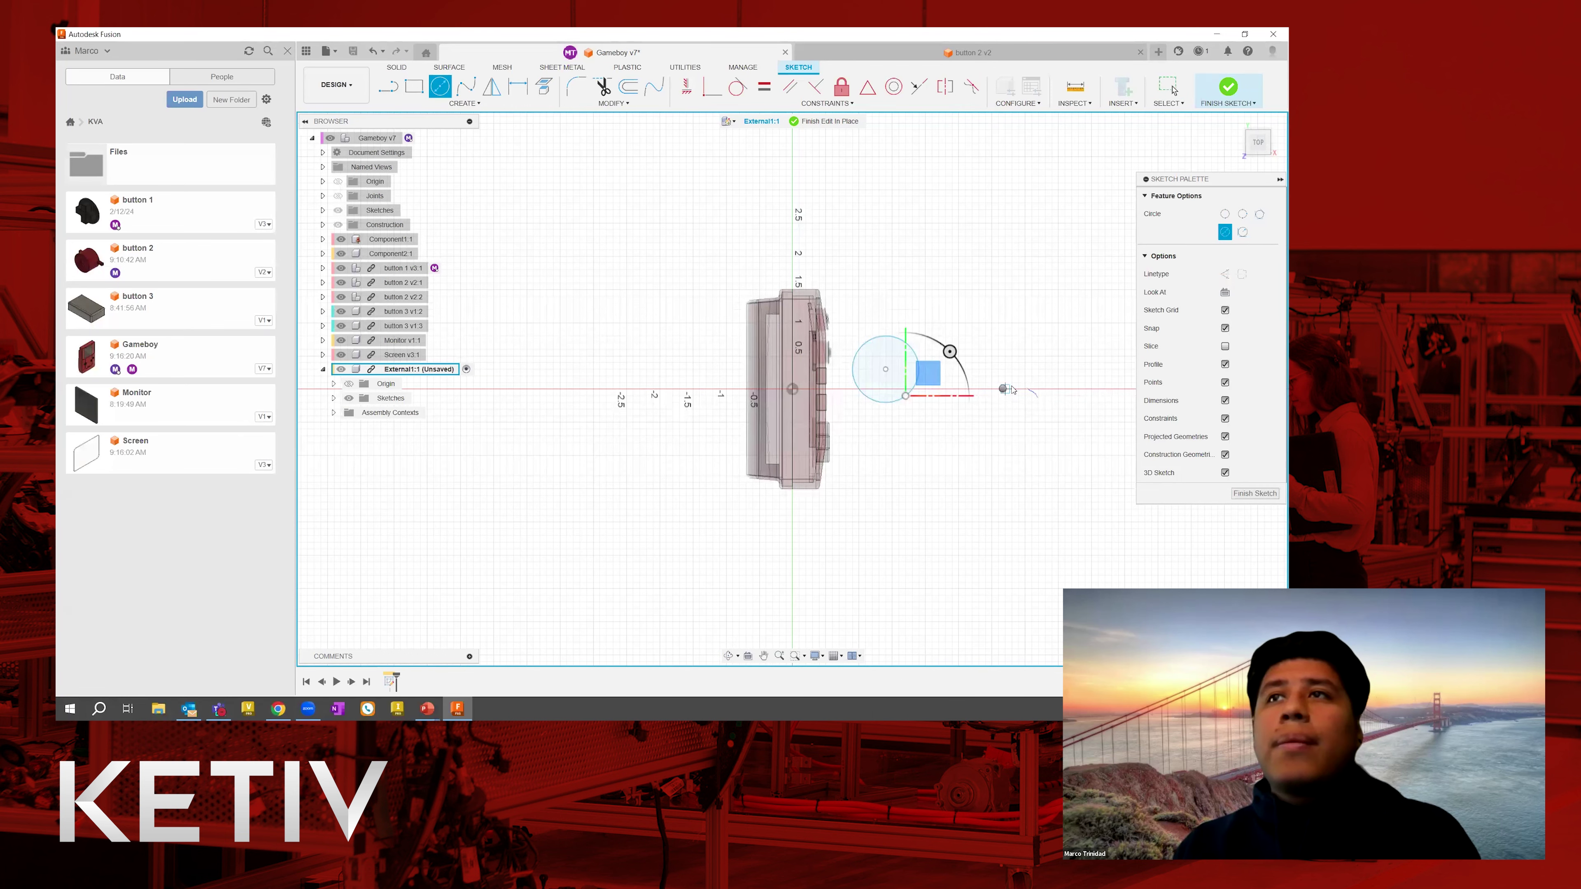
right_click(1017, 394)
key(Escape)
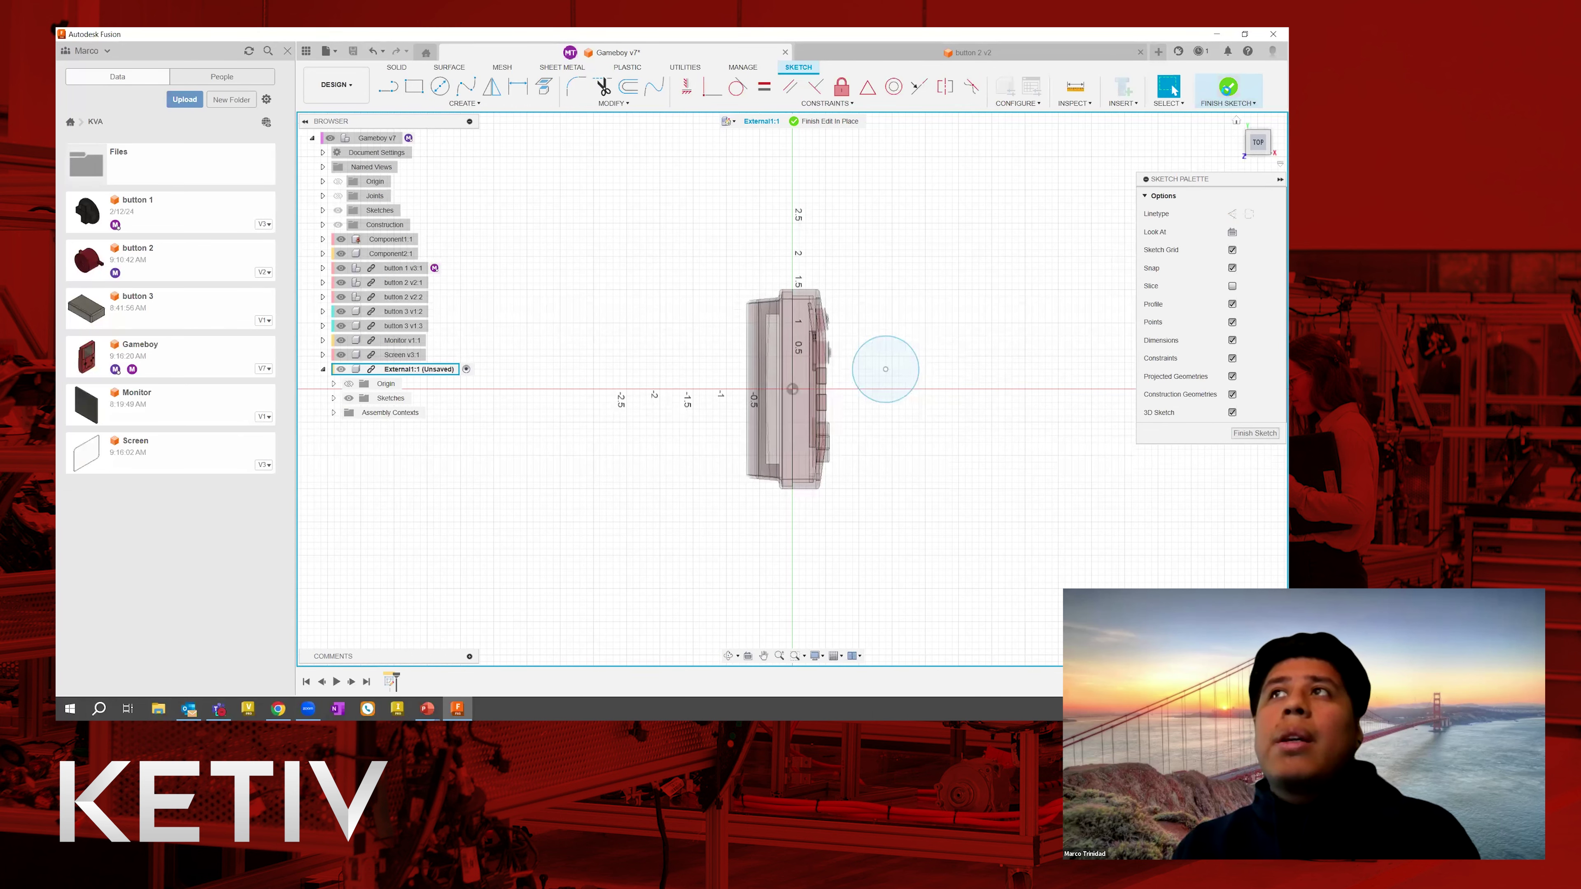
shift+middle_drag(778, 261, 579, 144)
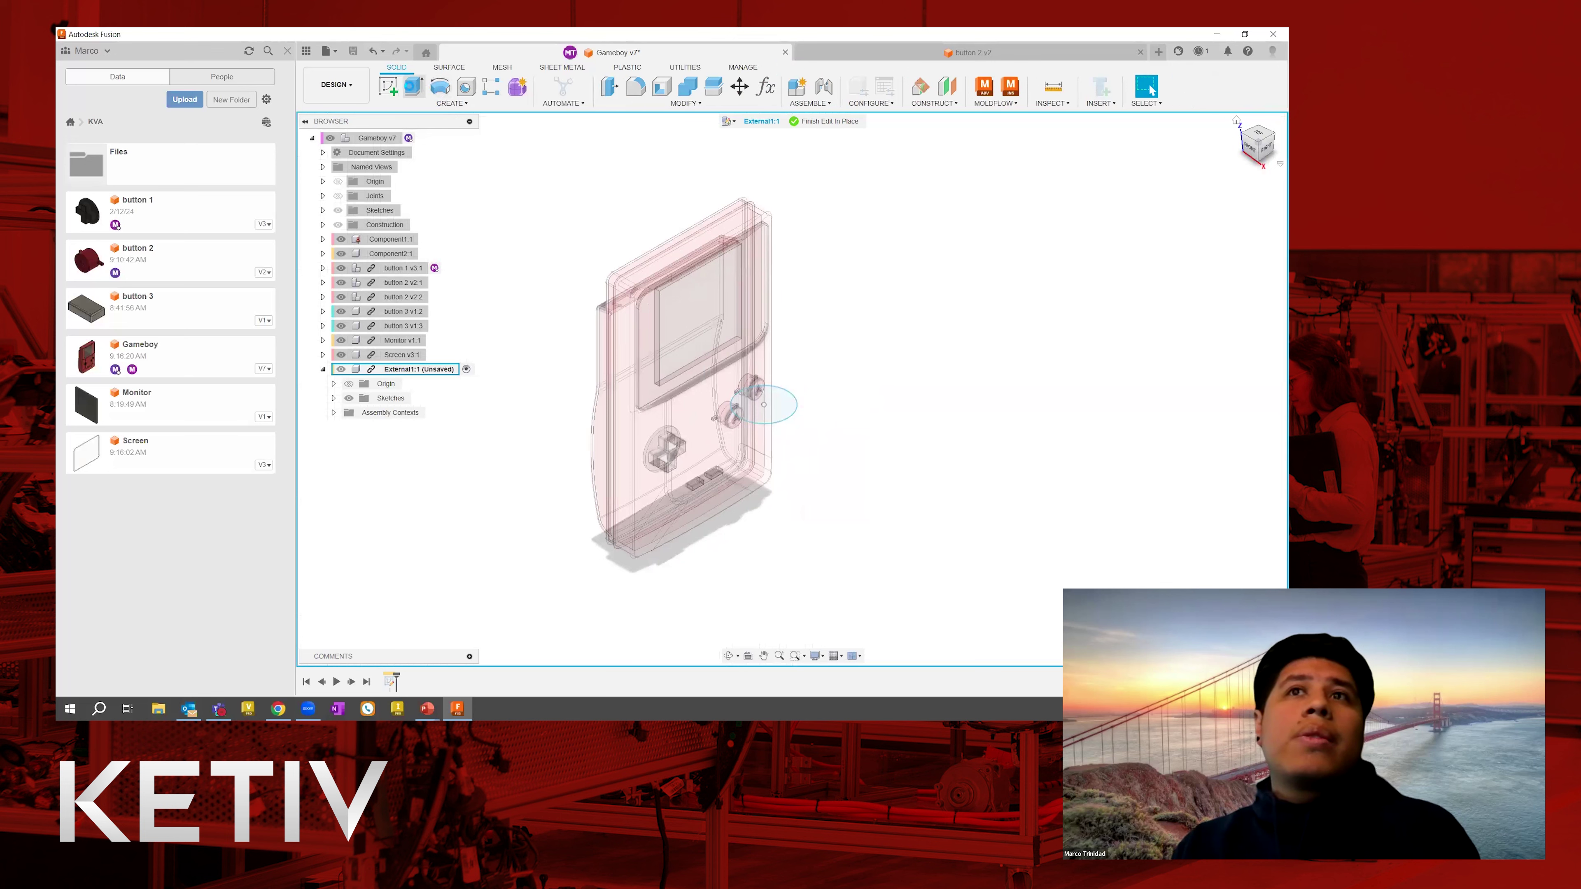
Extrude the circle 1 in upward as a new body.
key(e)
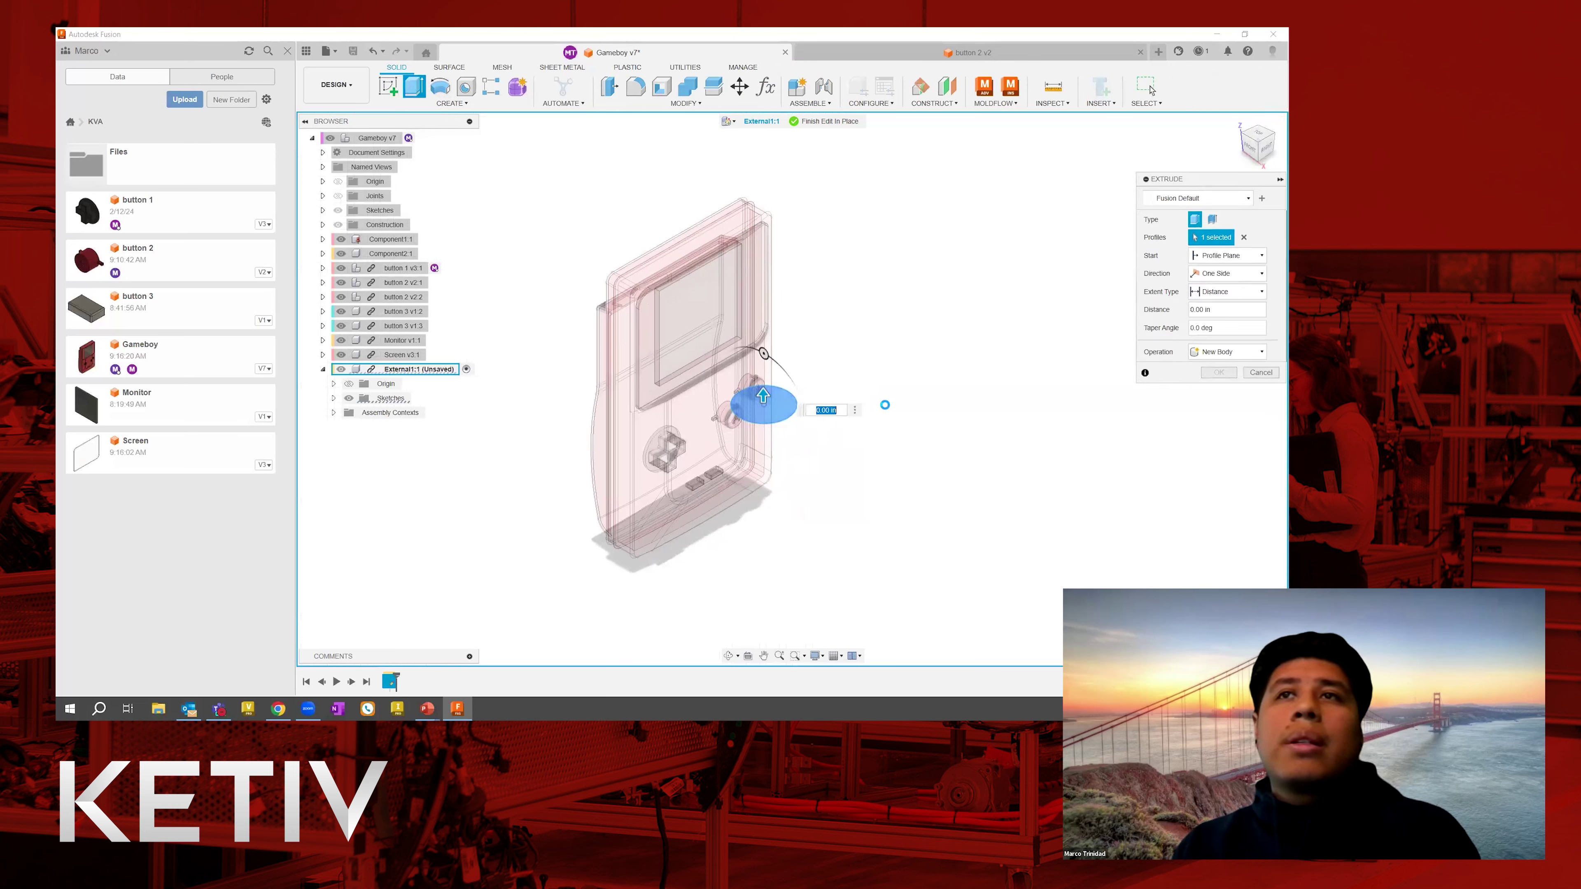
text(1)
key(Return)
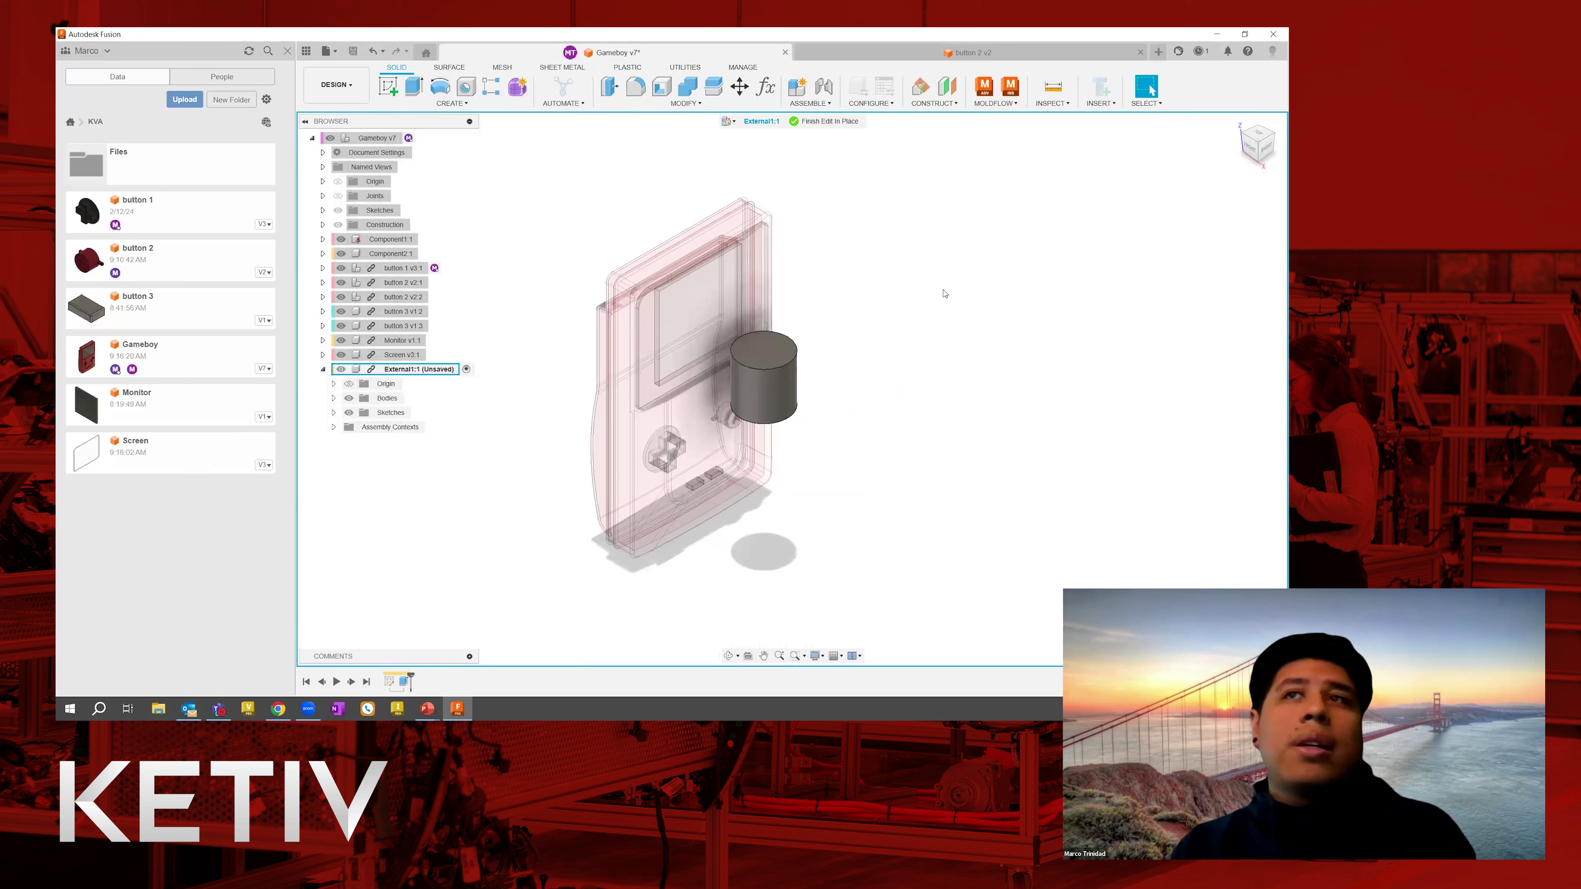
right_click(940, 306)
key(Escape)
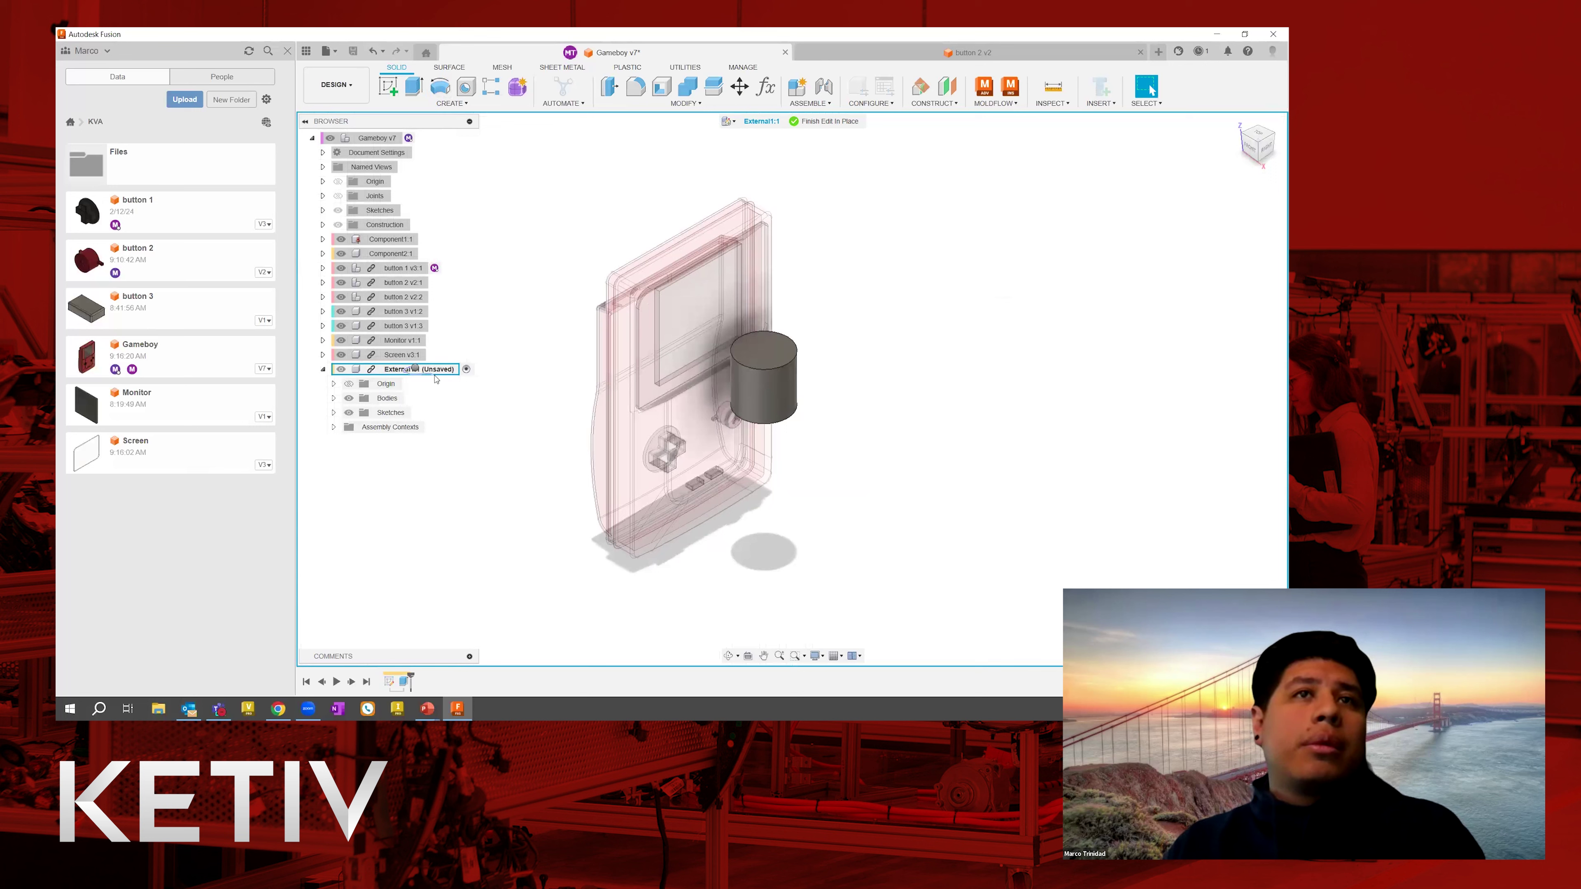
right_click(551, 316)
click(543, 319)
right_click(527, 334)
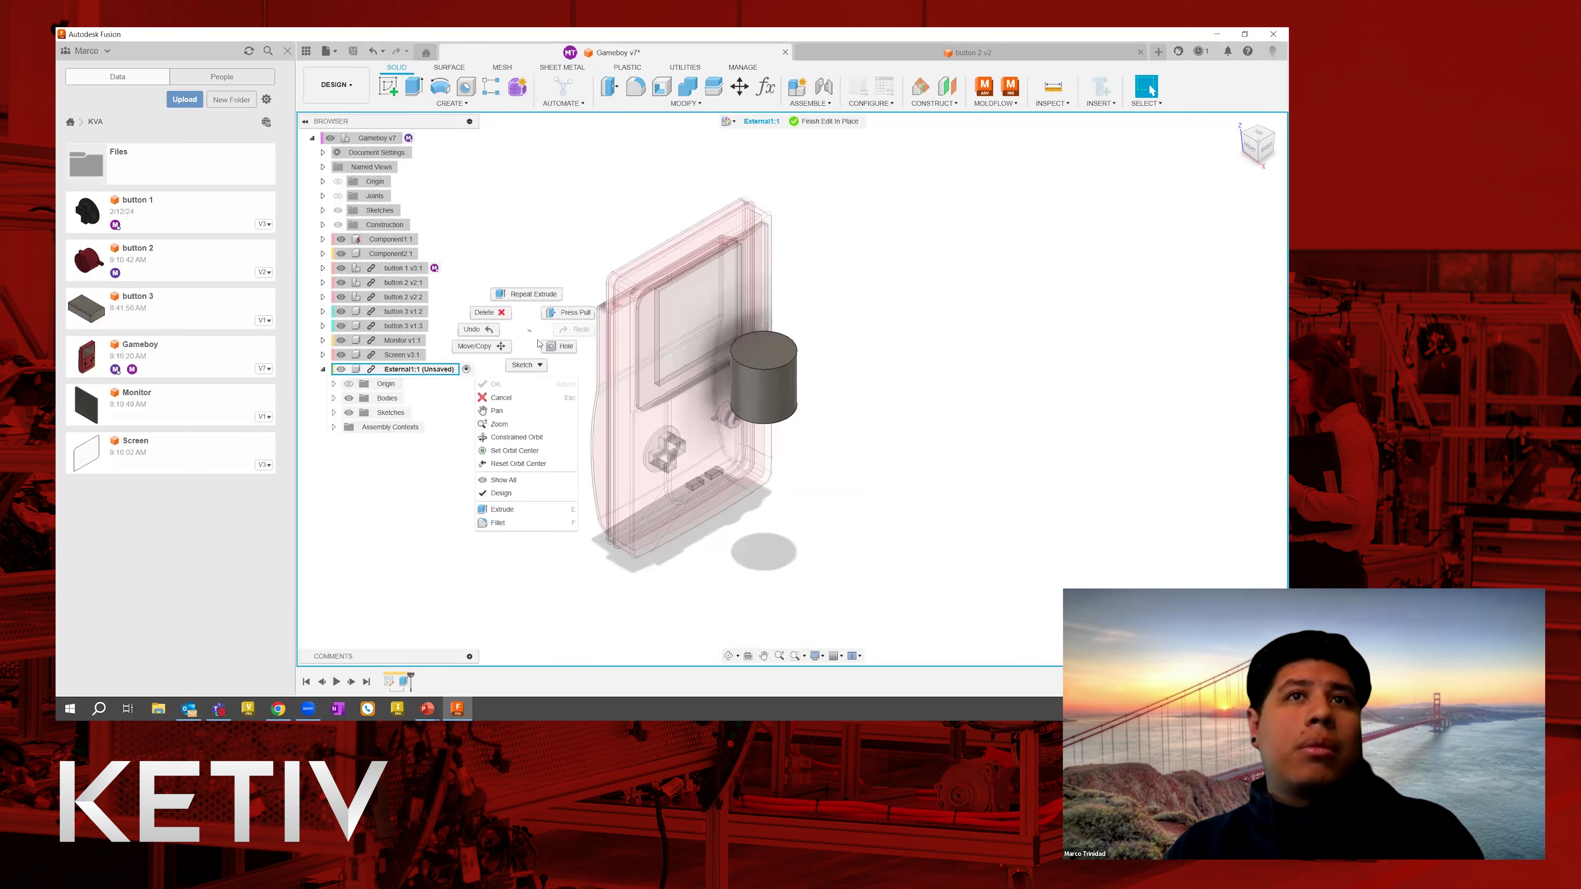
click(526, 388)
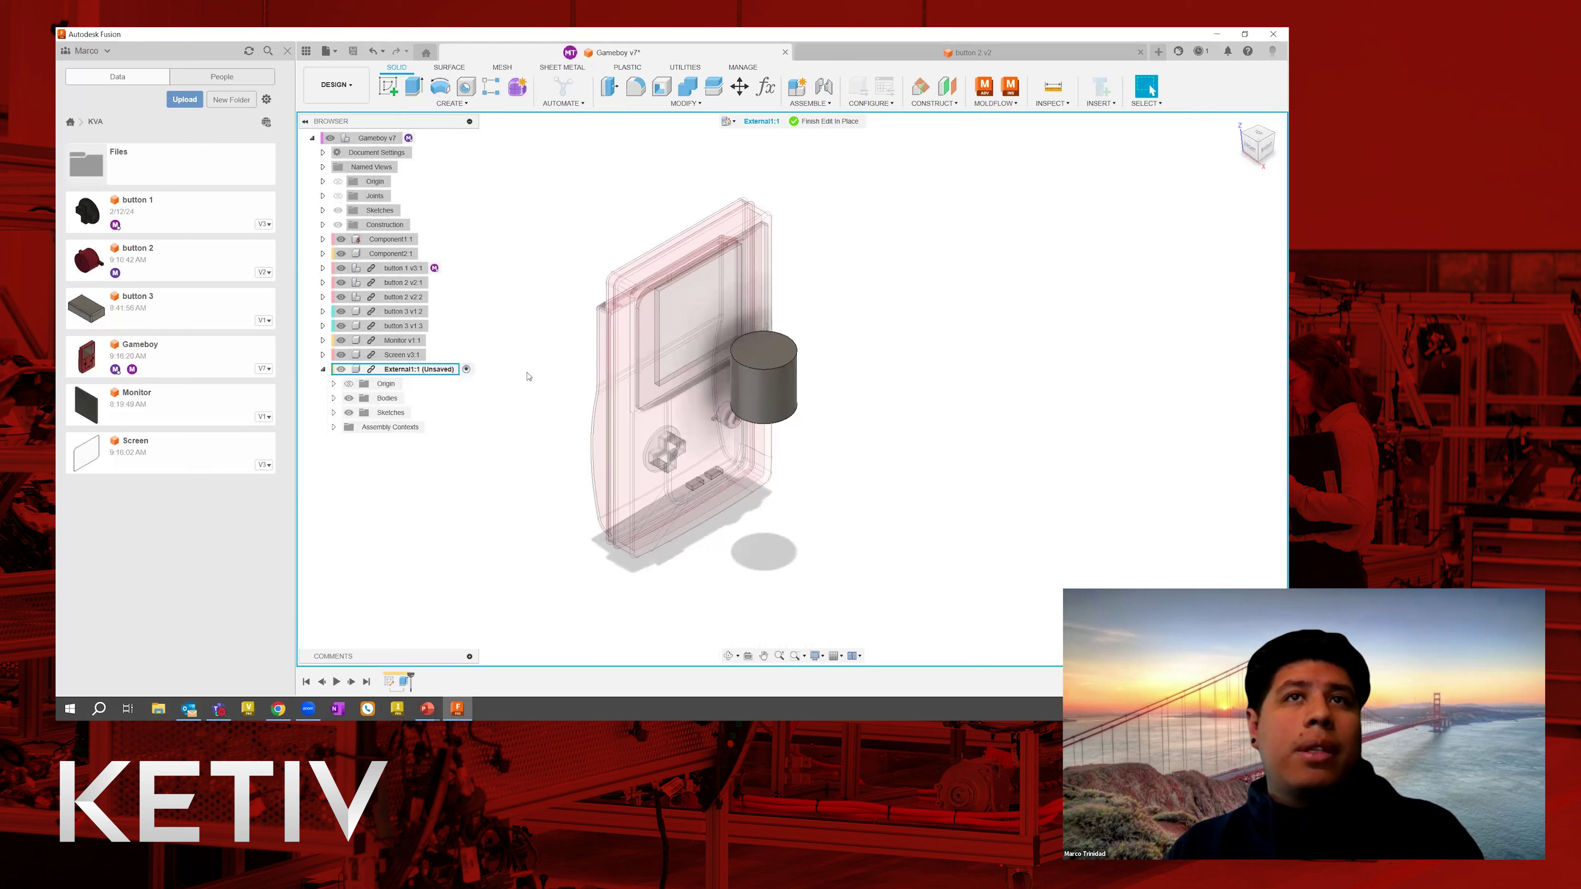
Finish editing the external component in place and save the Gameboy assembly together with External1, keeping the default version description.
click(825, 121)
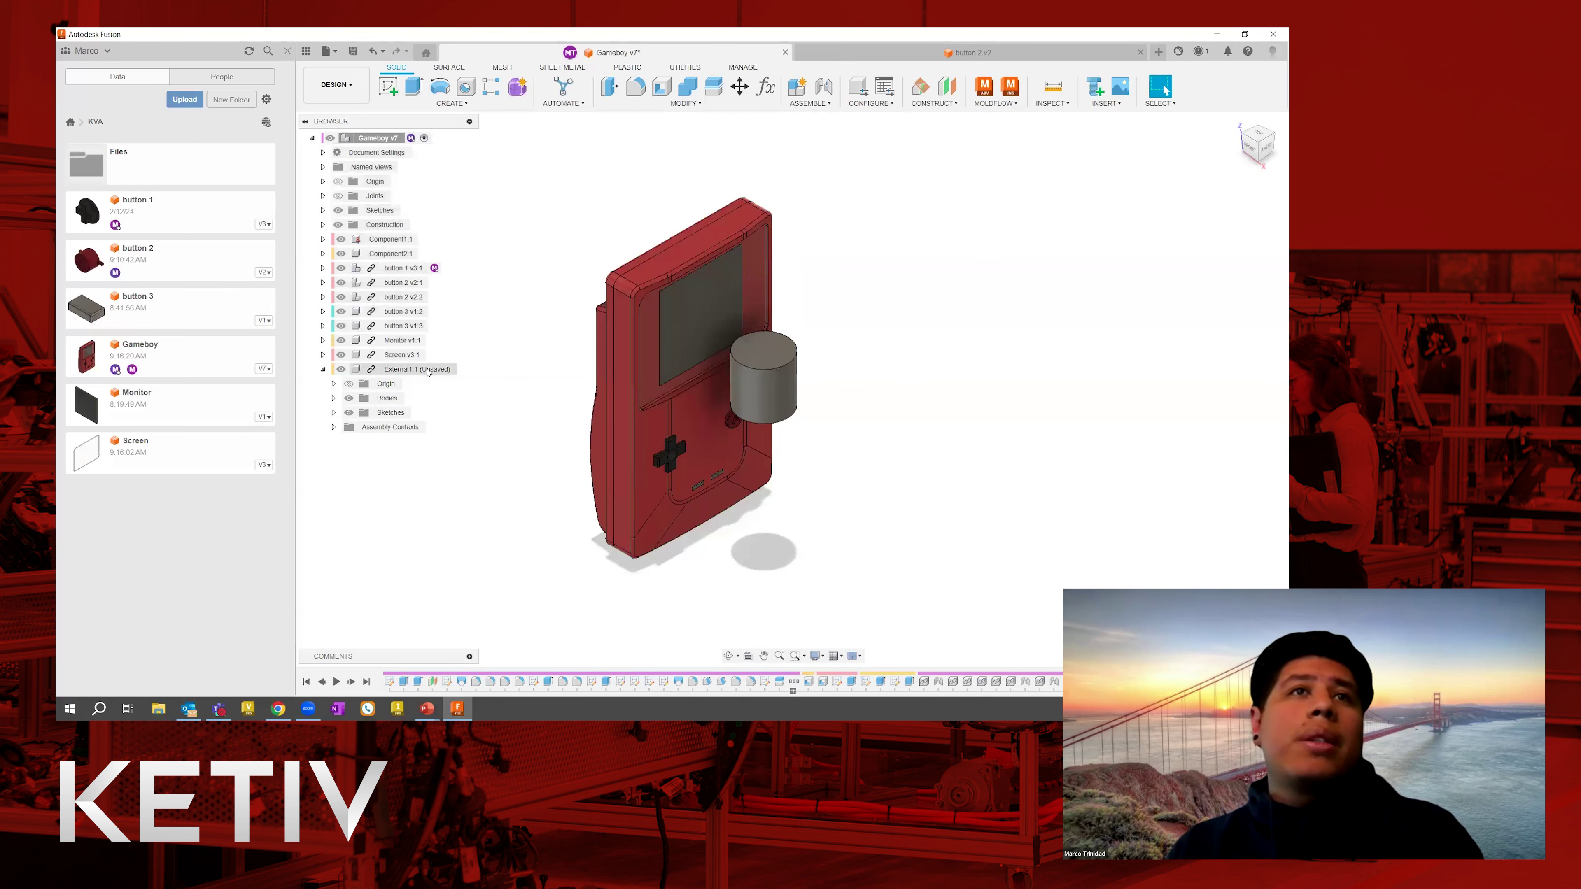
click(352, 51)
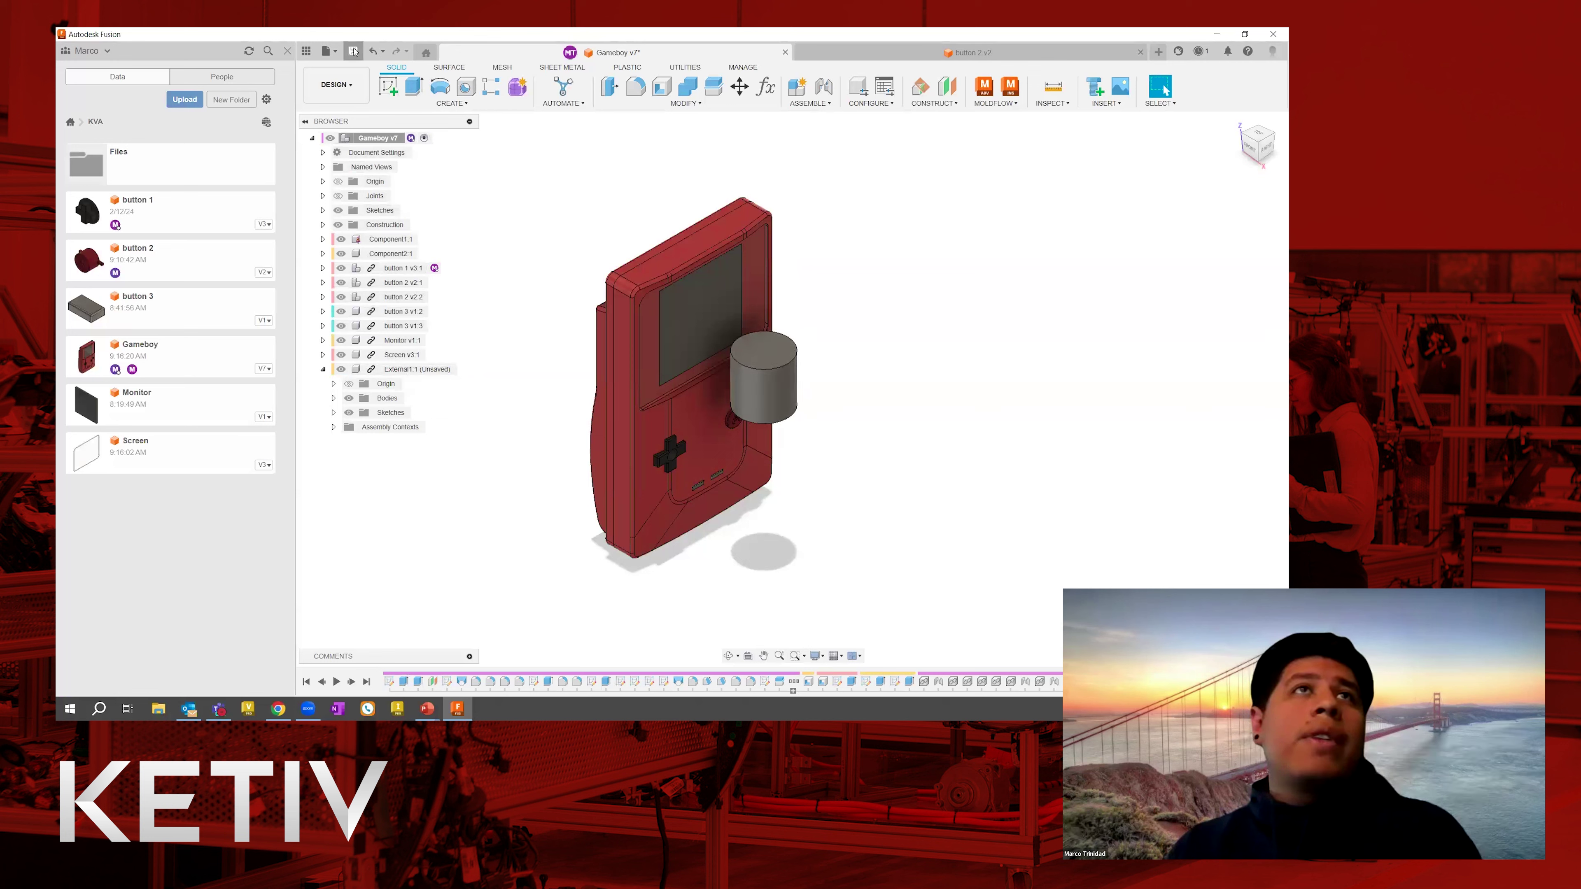
click(582, 381)
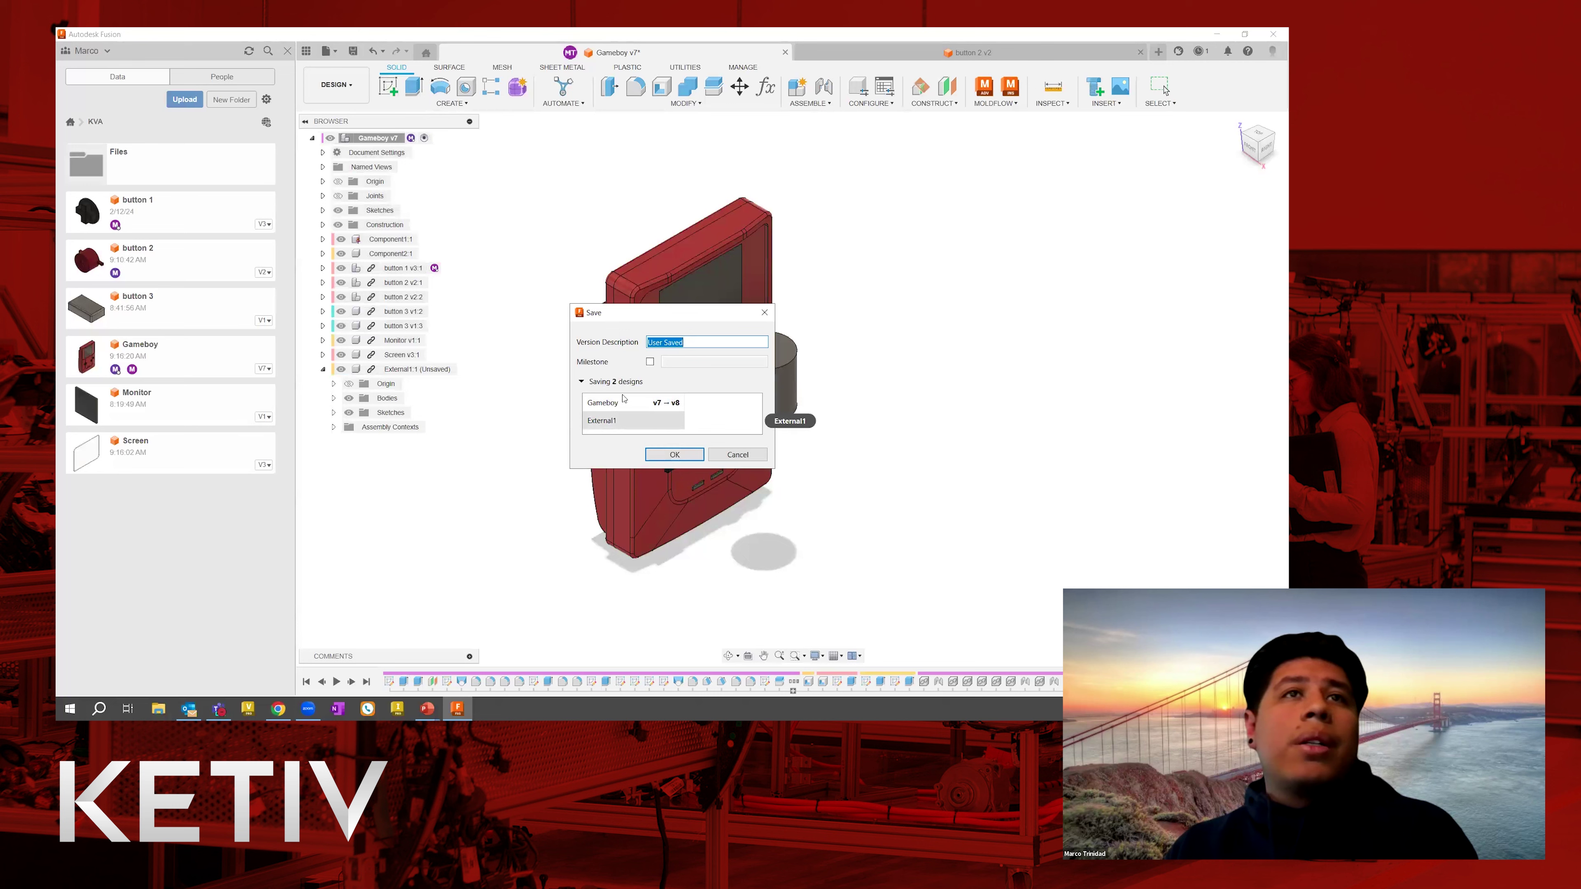
click(674, 455)
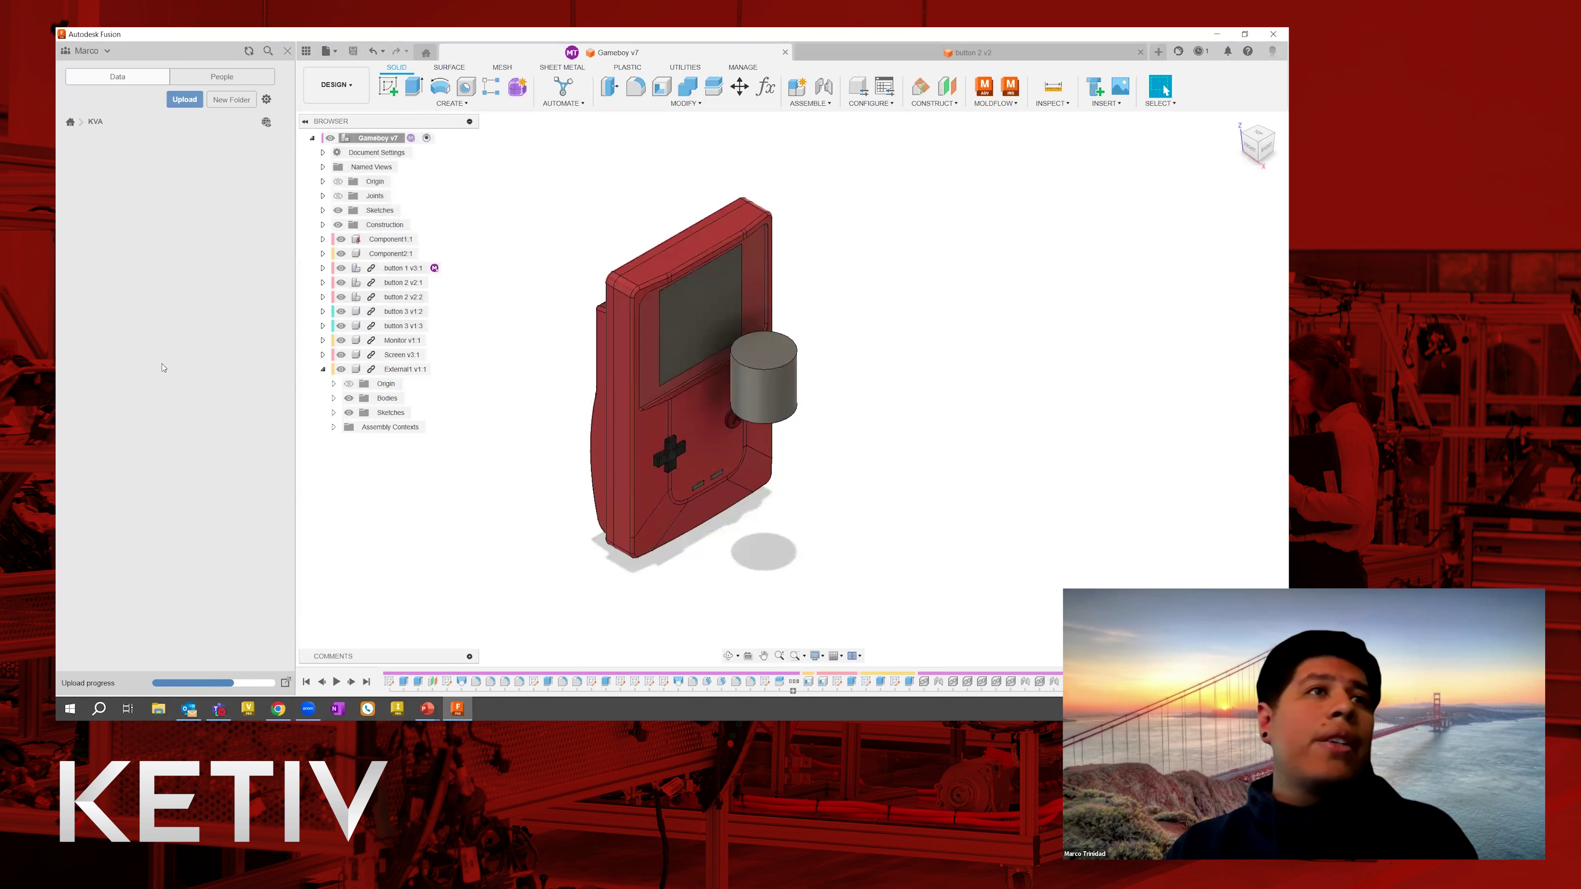
Open the External1 design from the KVA project as its own document.
right_click(170, 366)
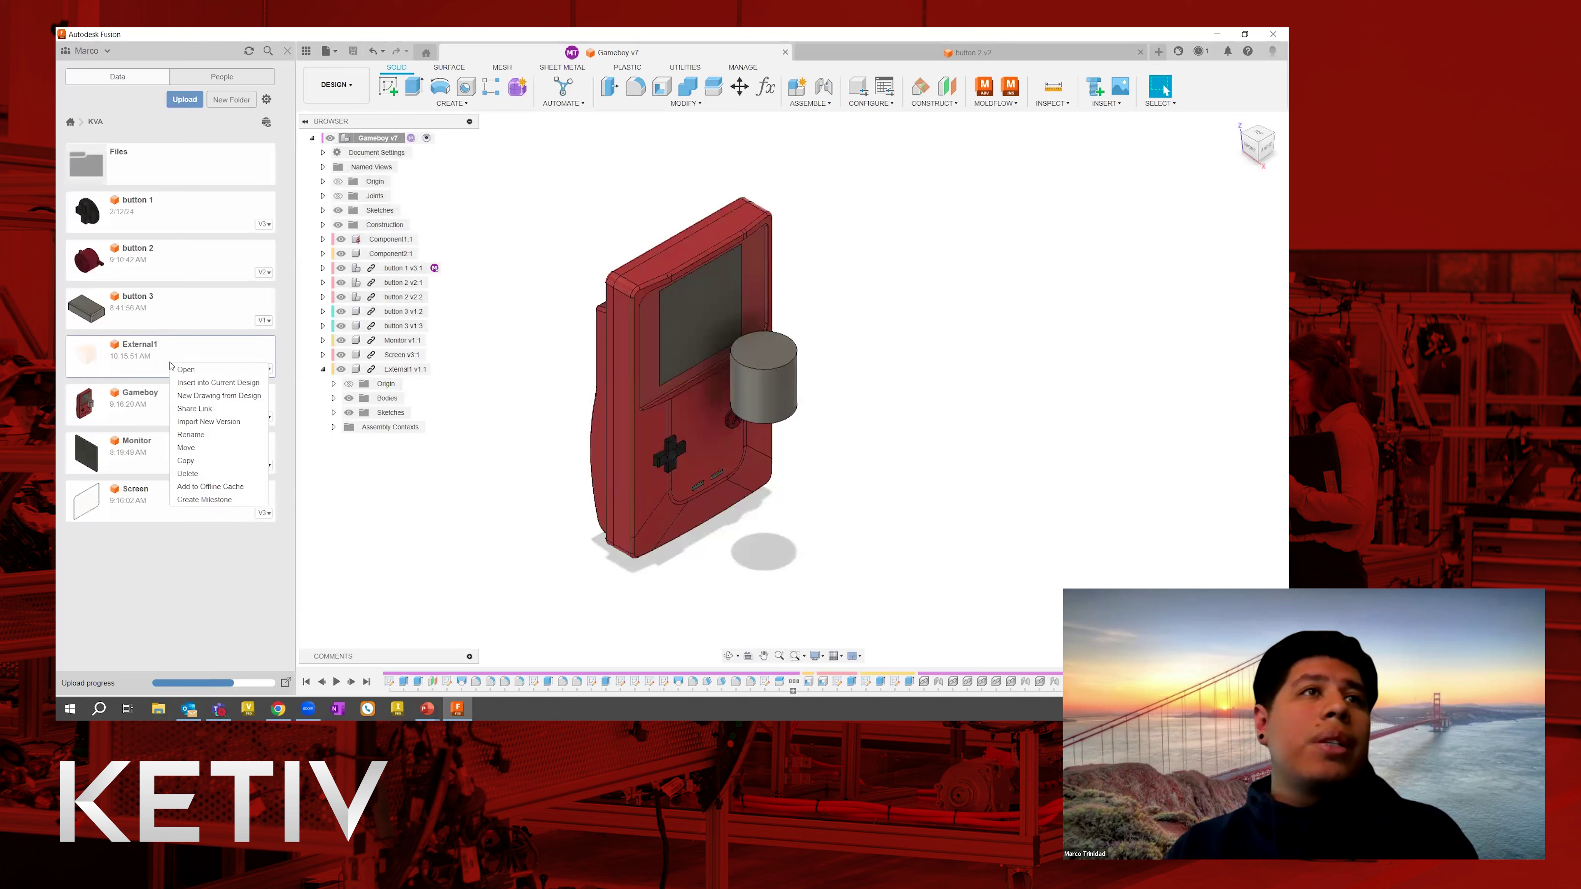
click(193, 369)
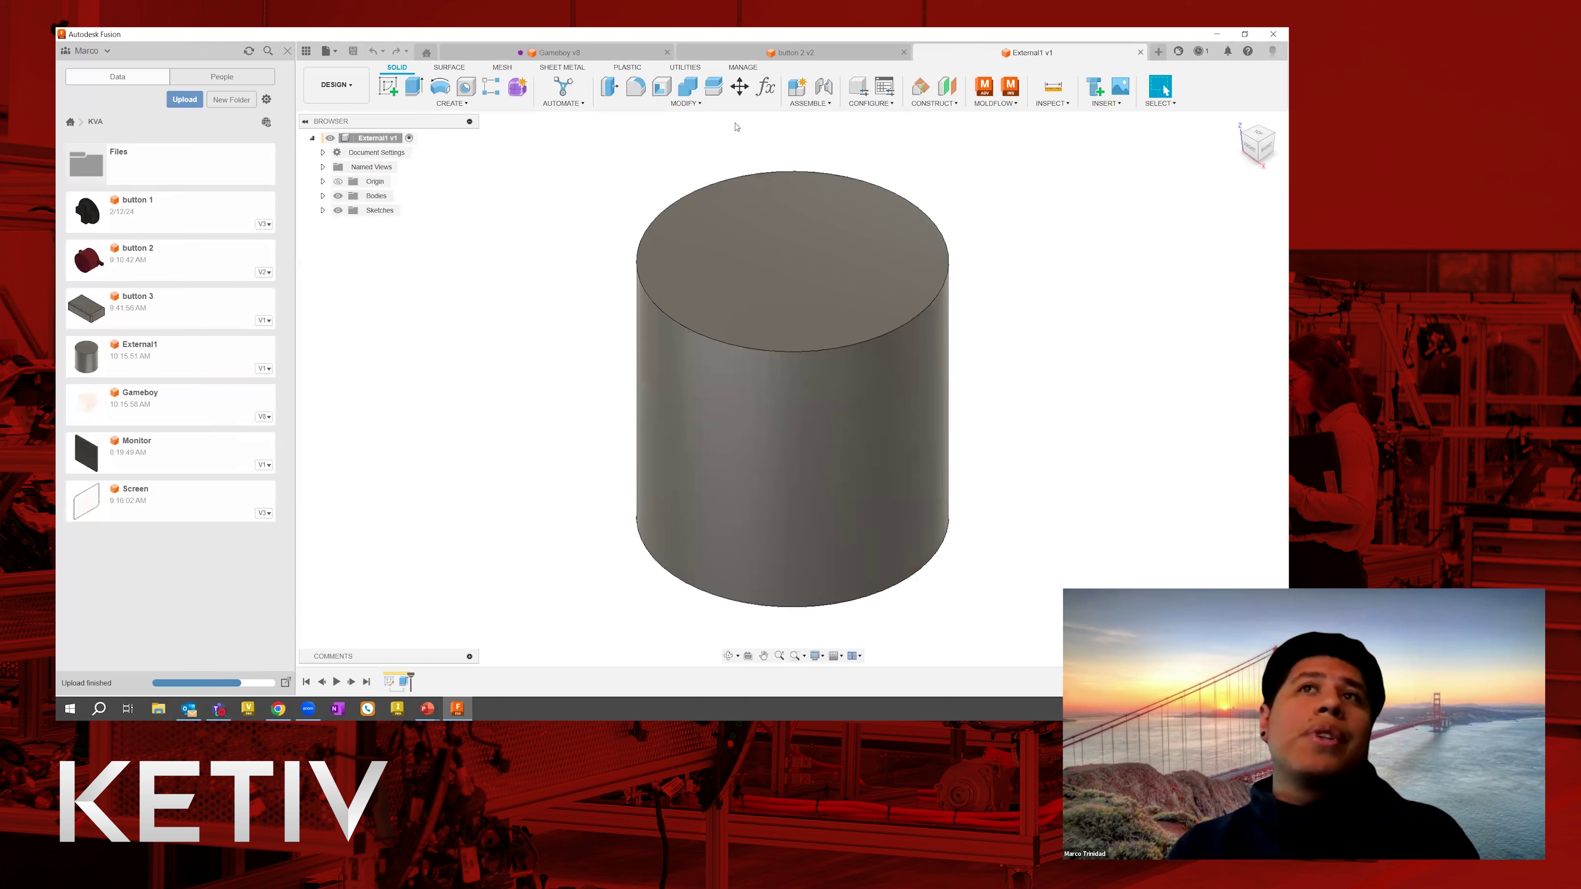
Close the External1 and button 2 documents and delete the External1 component from the Gameboy assembly.
click(516, 54)
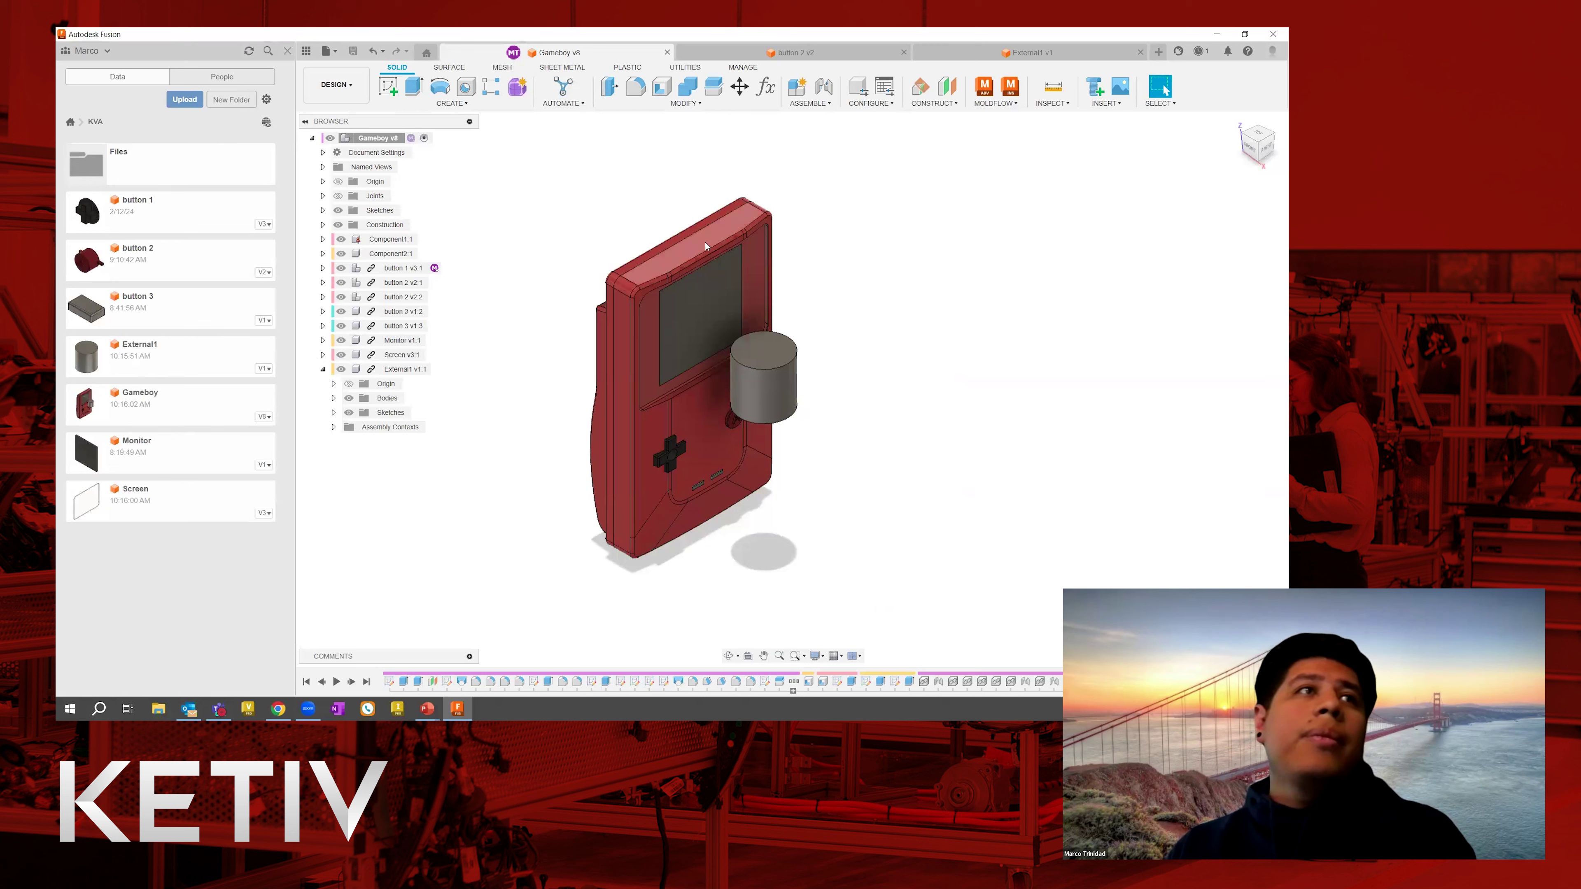
click(1142, 53)
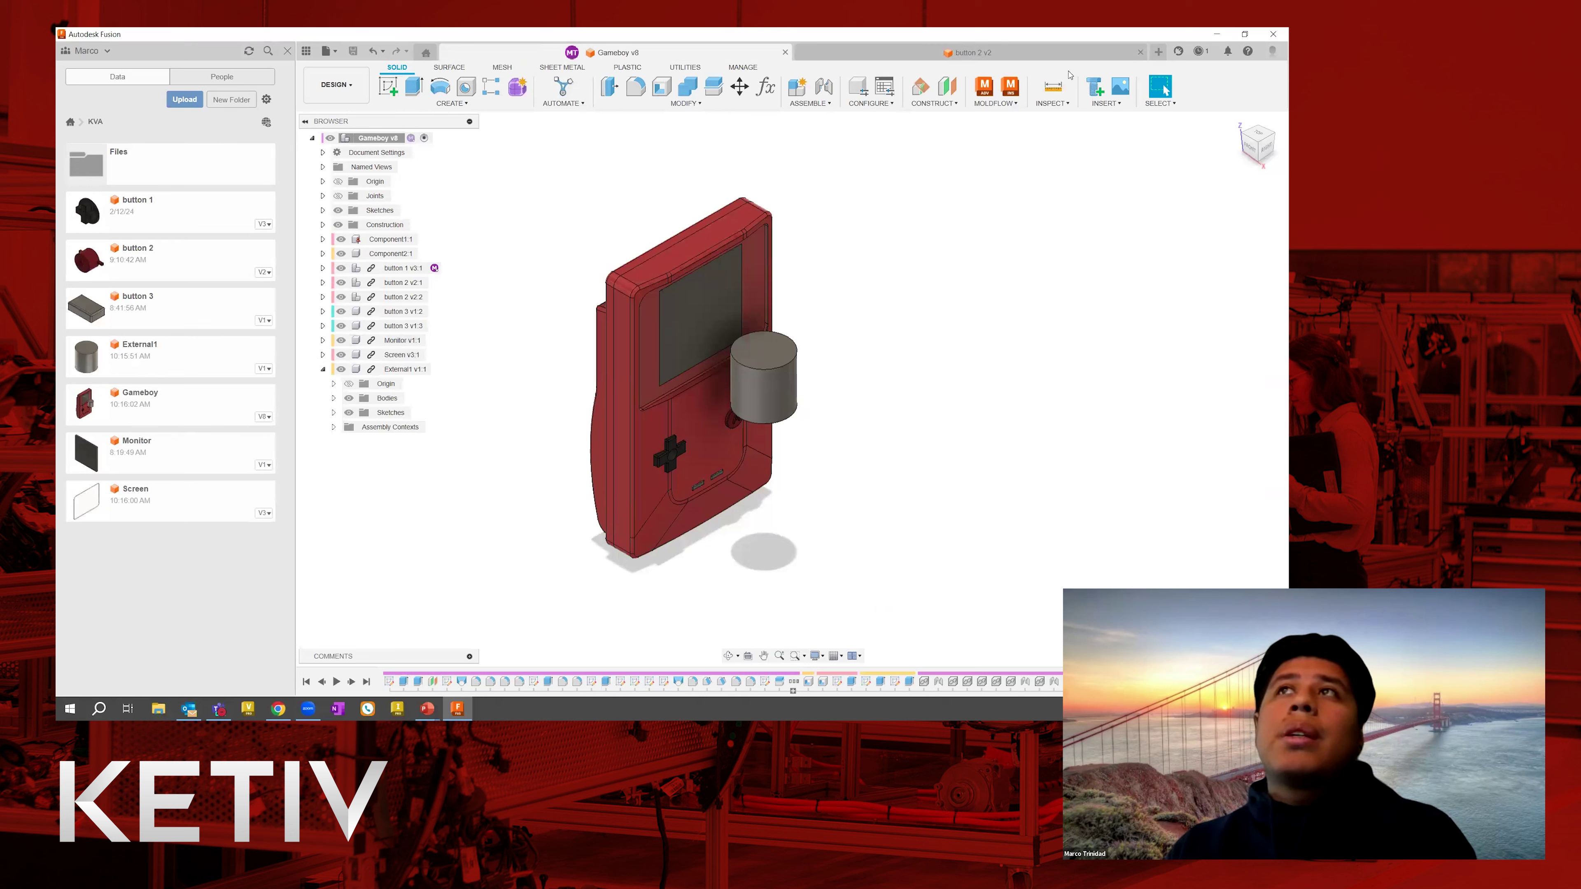
click(1140, 52)
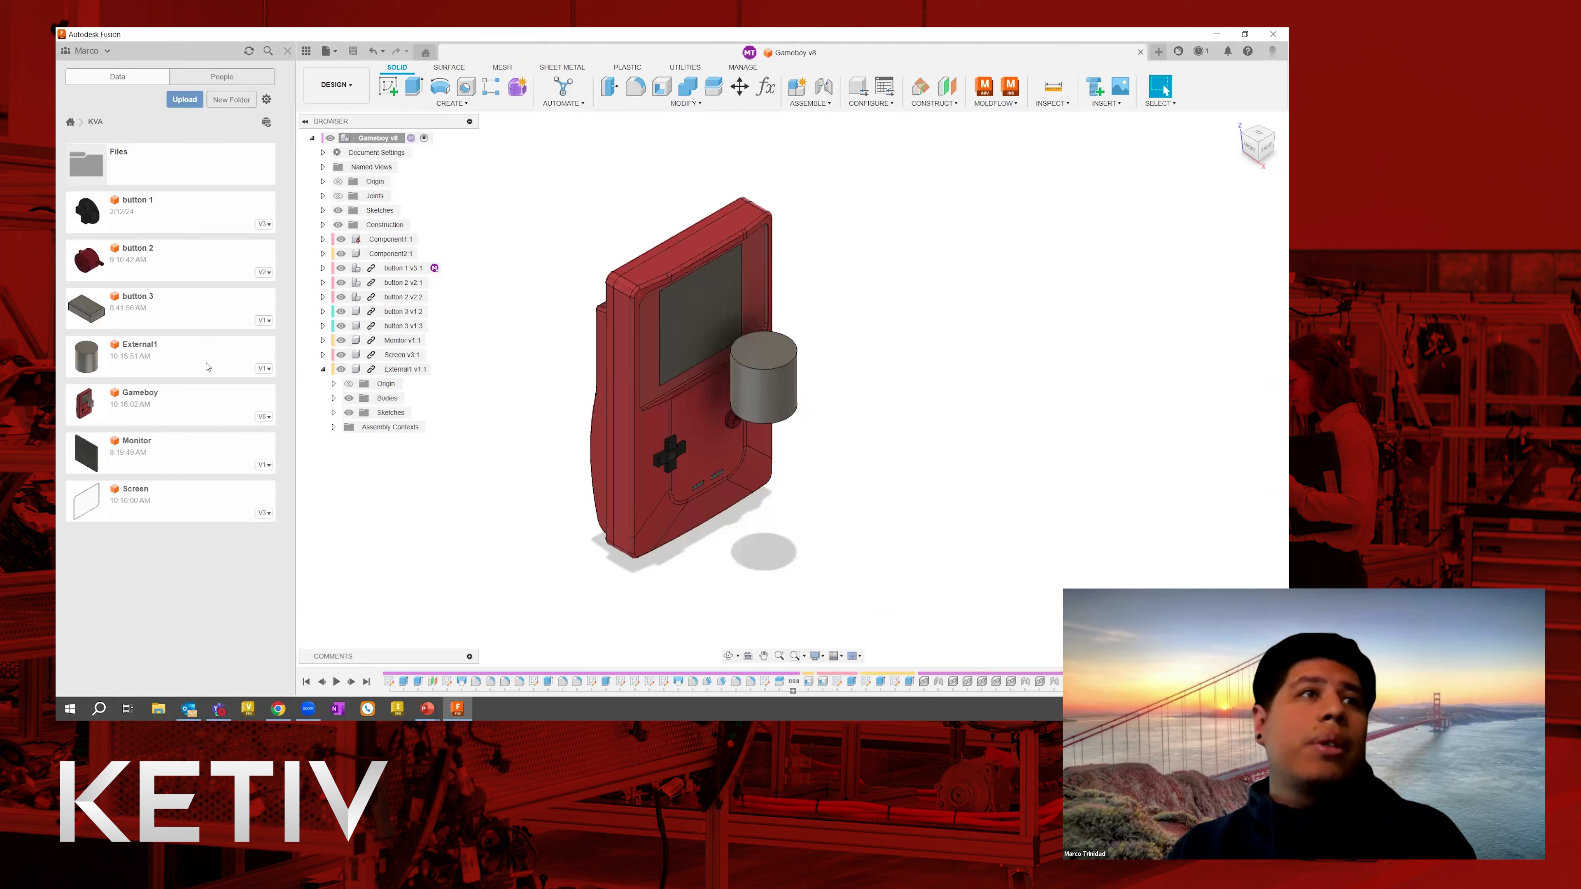
right_click(396, 372)
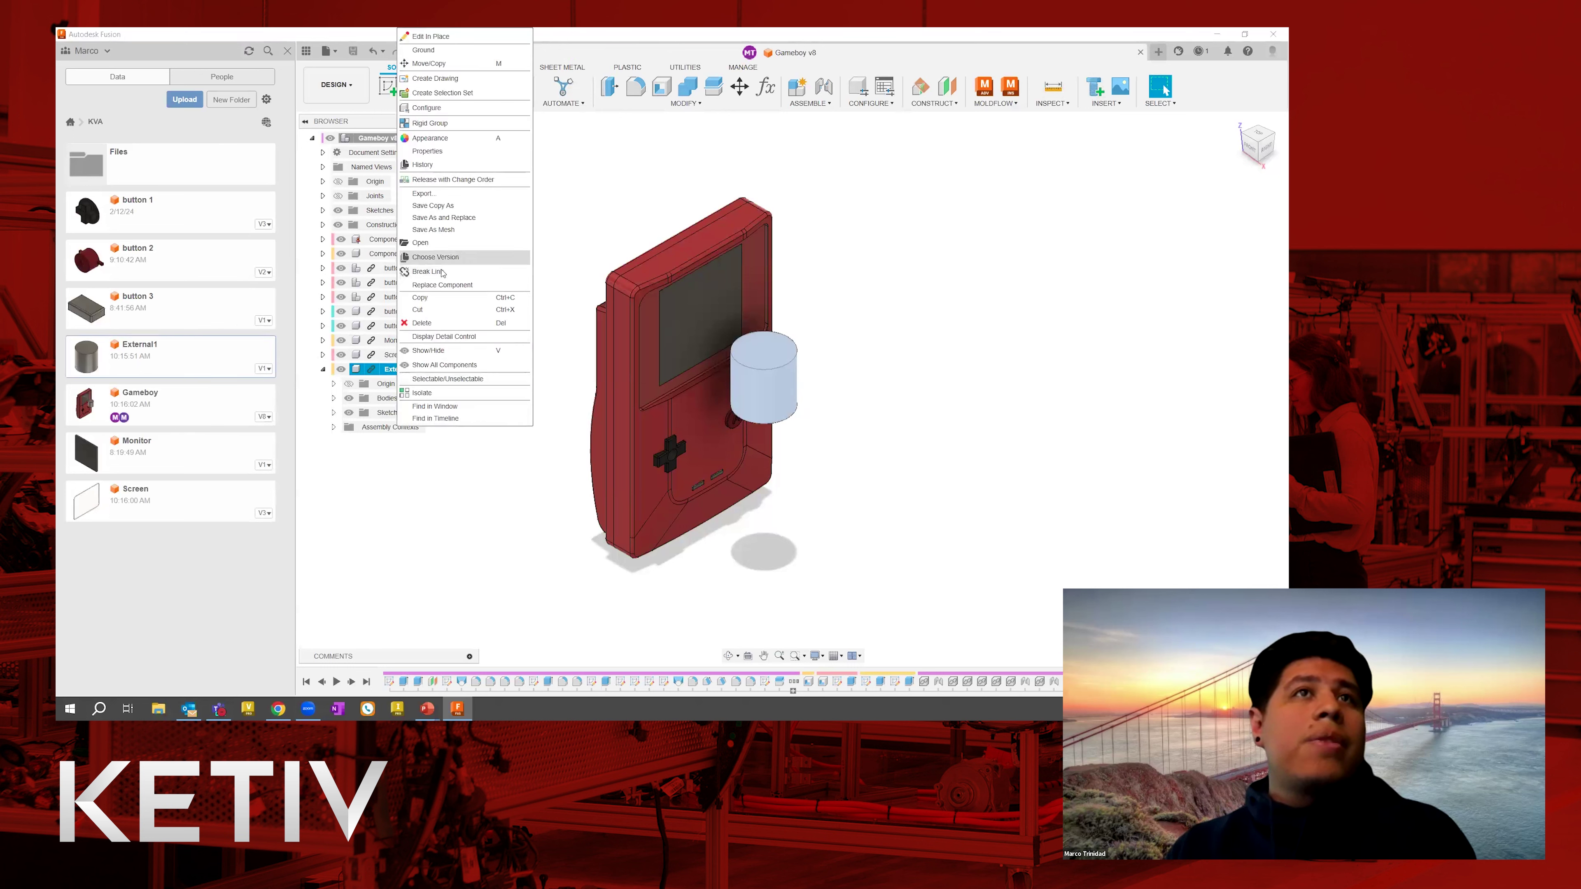
click(429, 327)
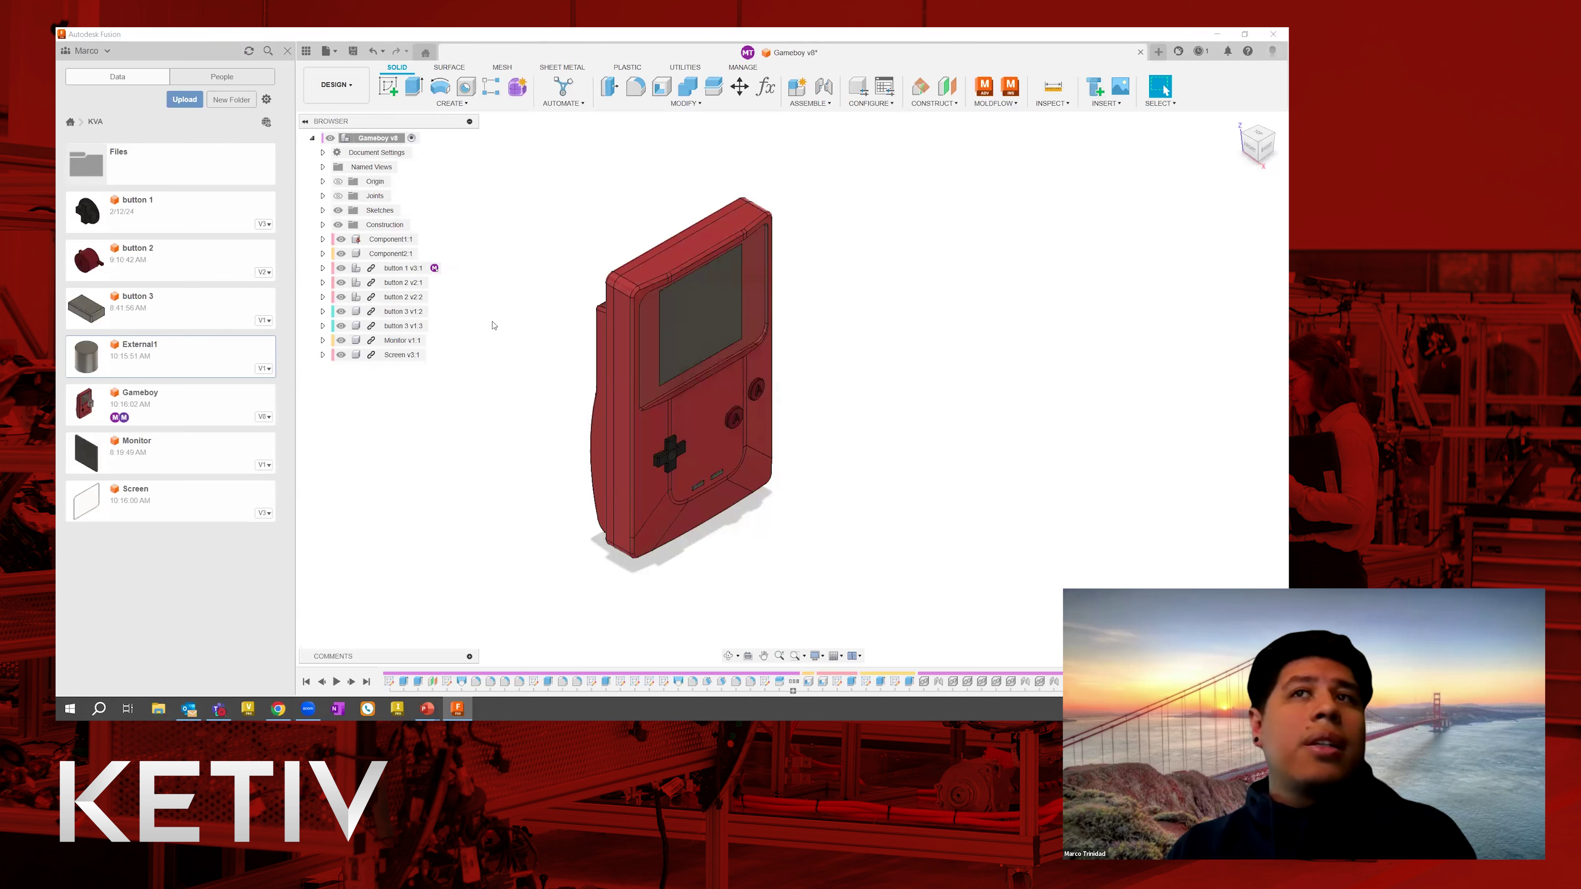
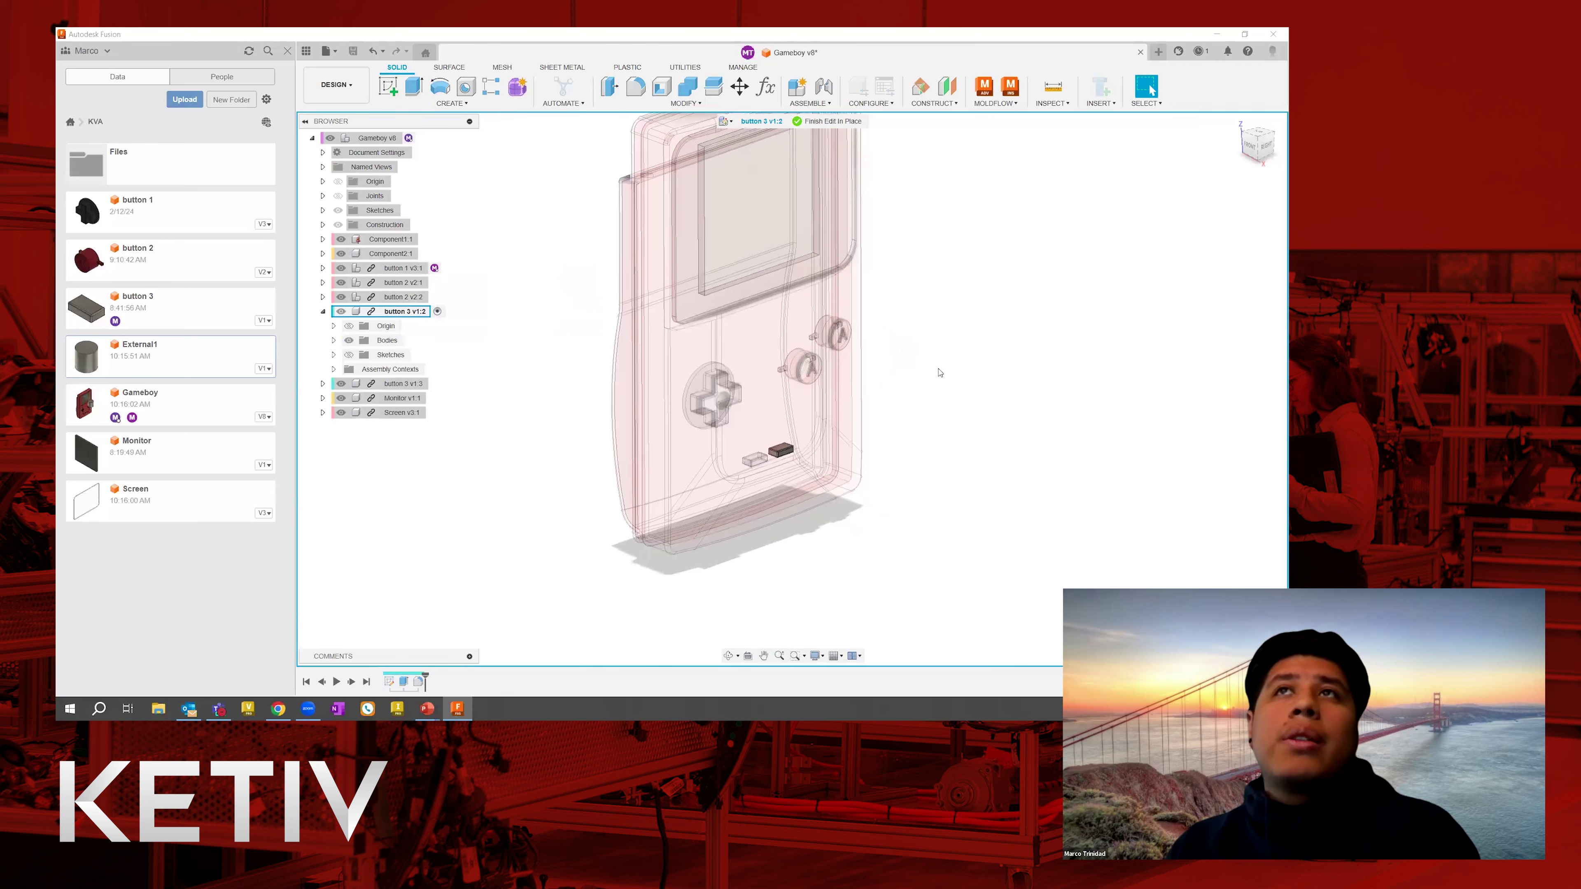
Start a new sketch on the front face of the button 3 component being edited in place.
middle_drag(855, 368, 916, 354)
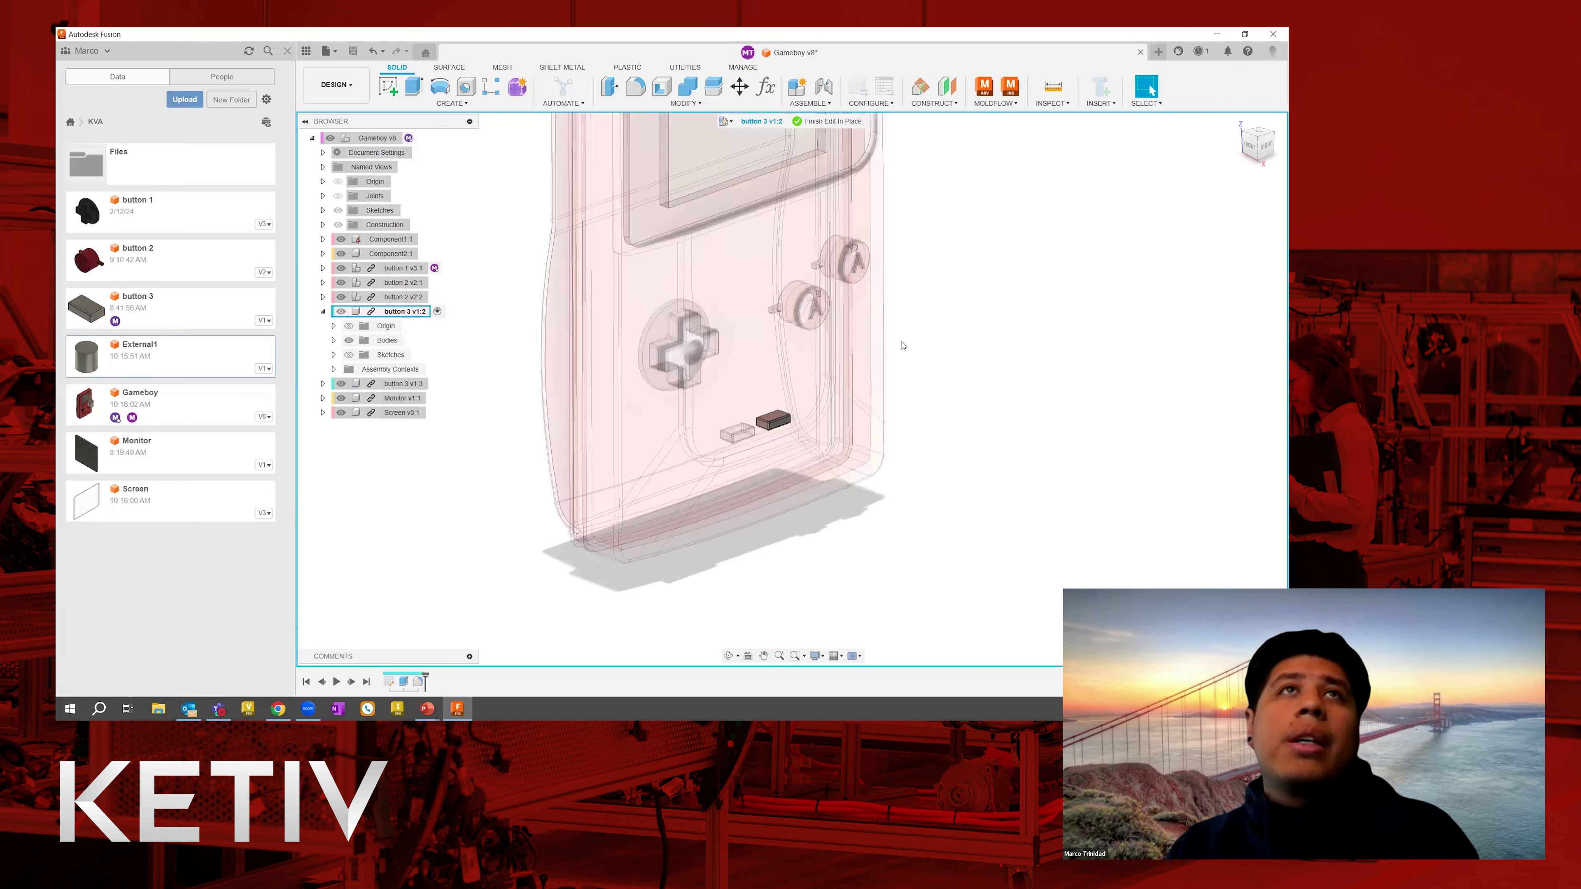
click(388, 86)
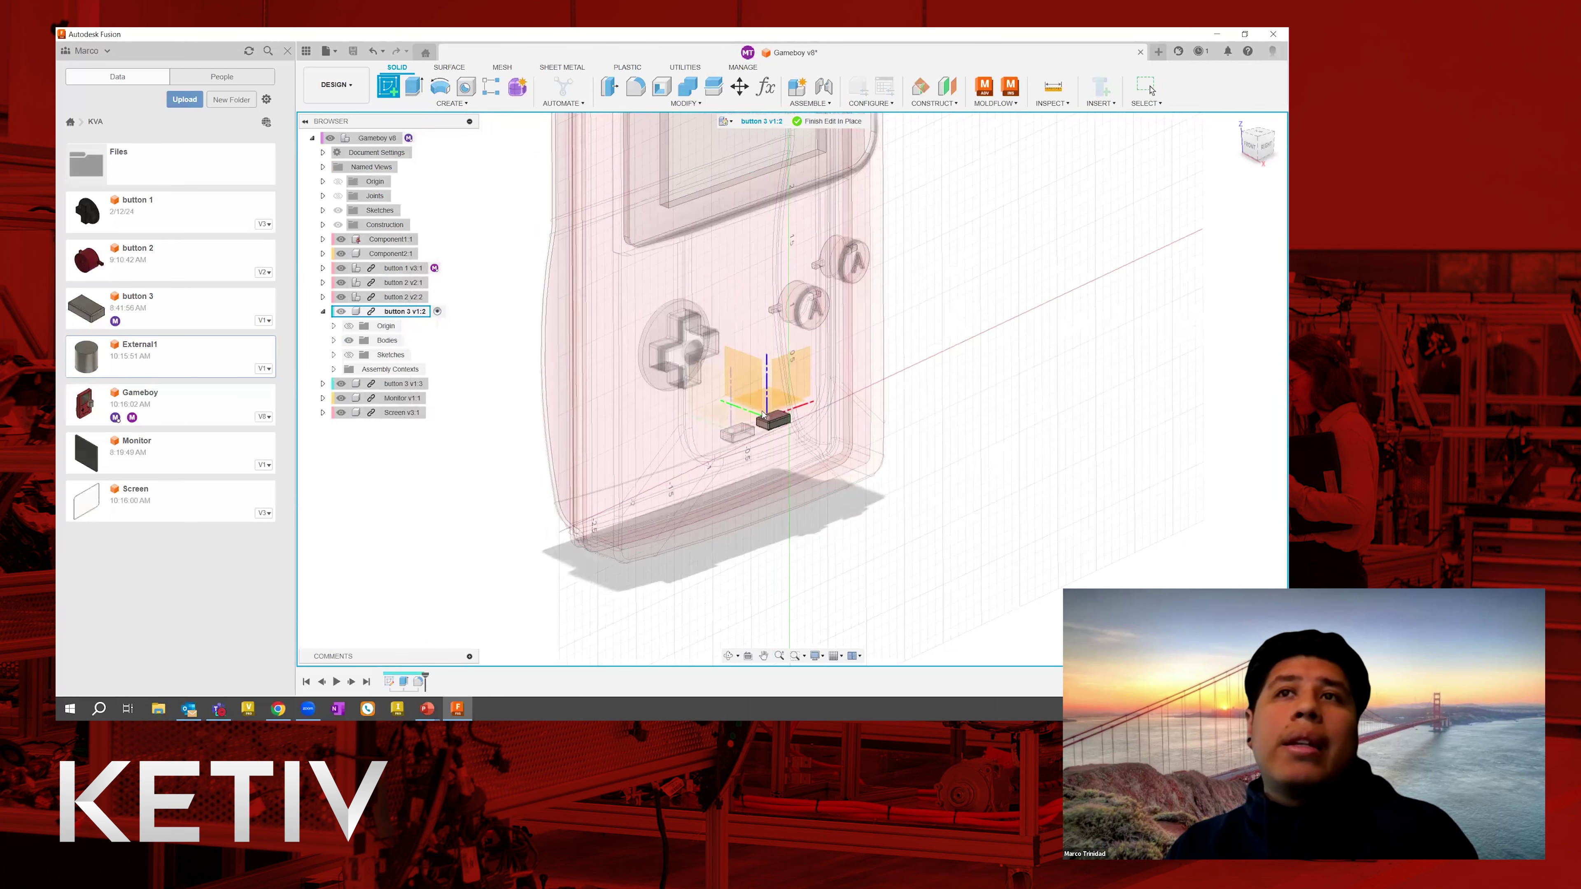
scroll(778, 426, up, 4)
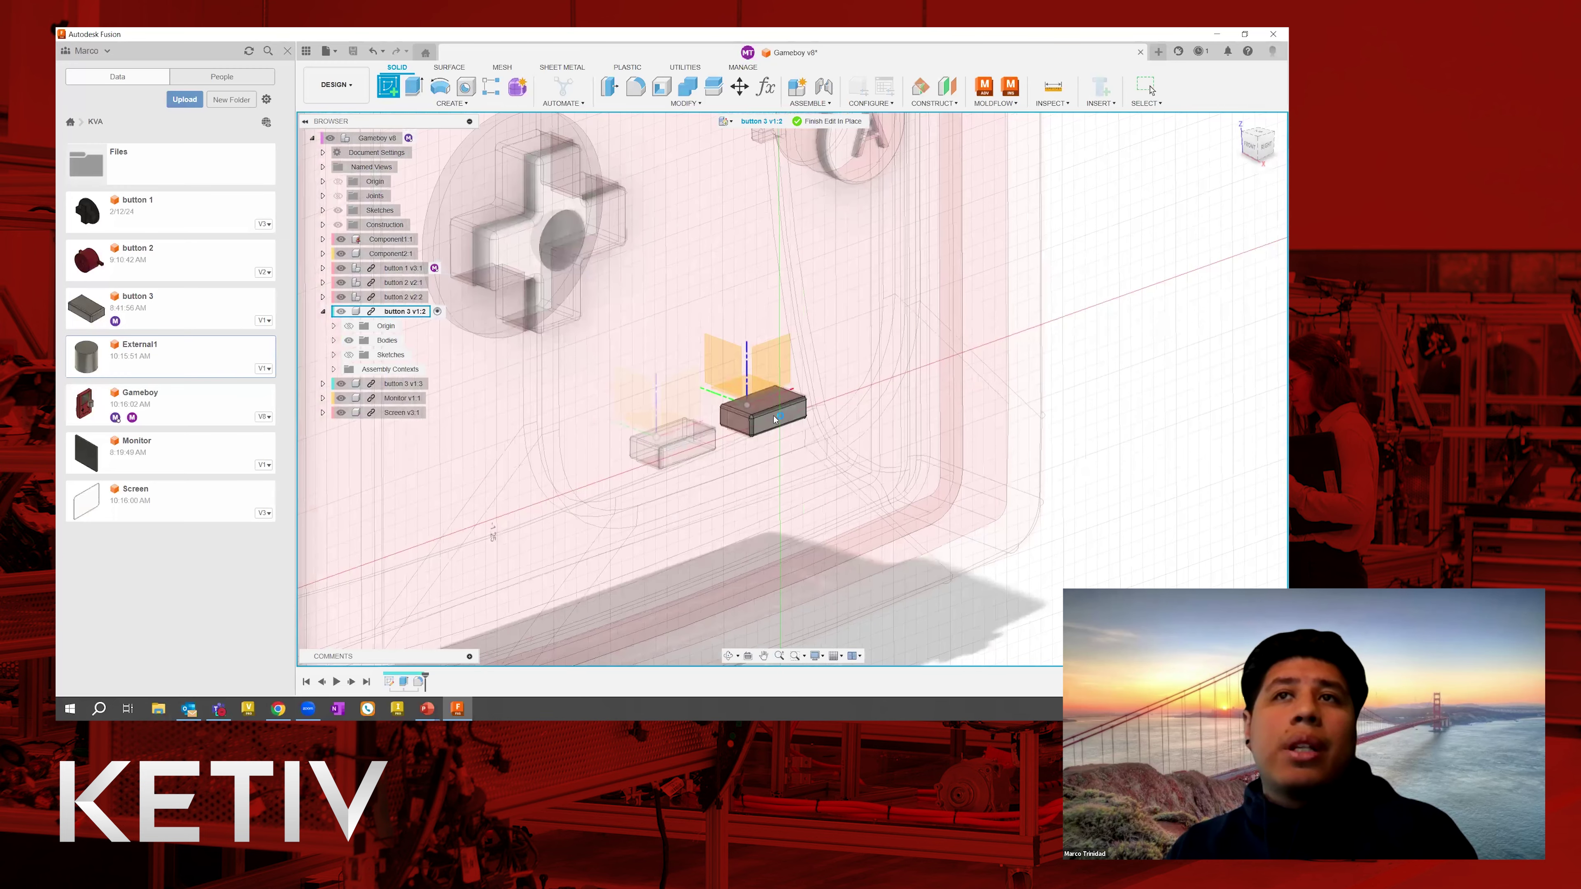
click(775, 419)
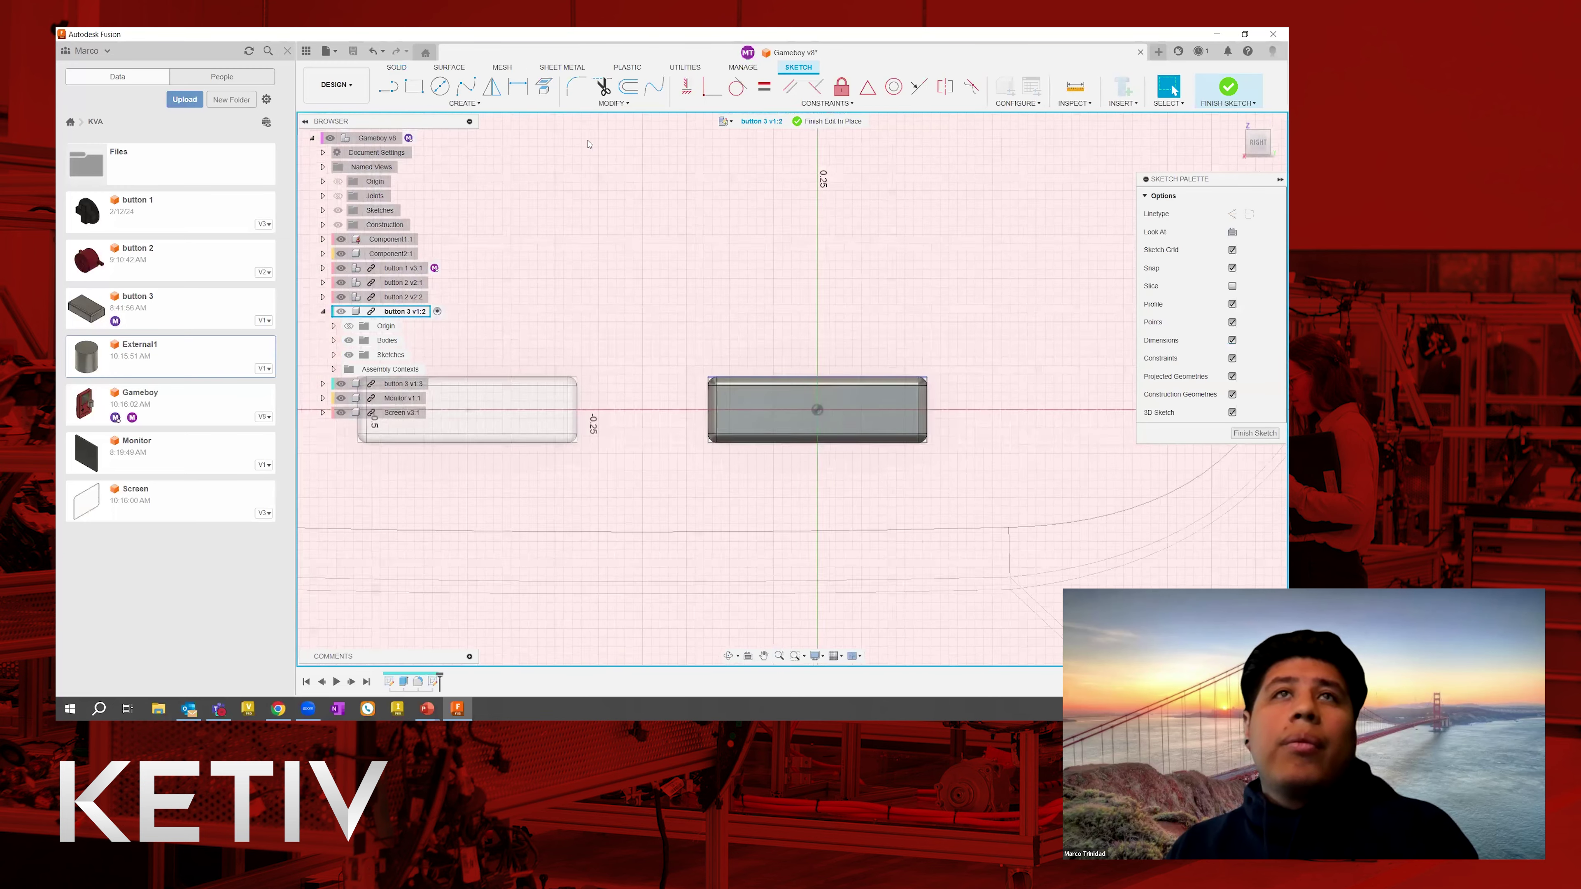
Project the Gameboy front shell's geometry into the button sketch with Projection Link enabled, and finish the sketch.
scroll(728, 377, up, 2)
key(p)
click(668, 350)
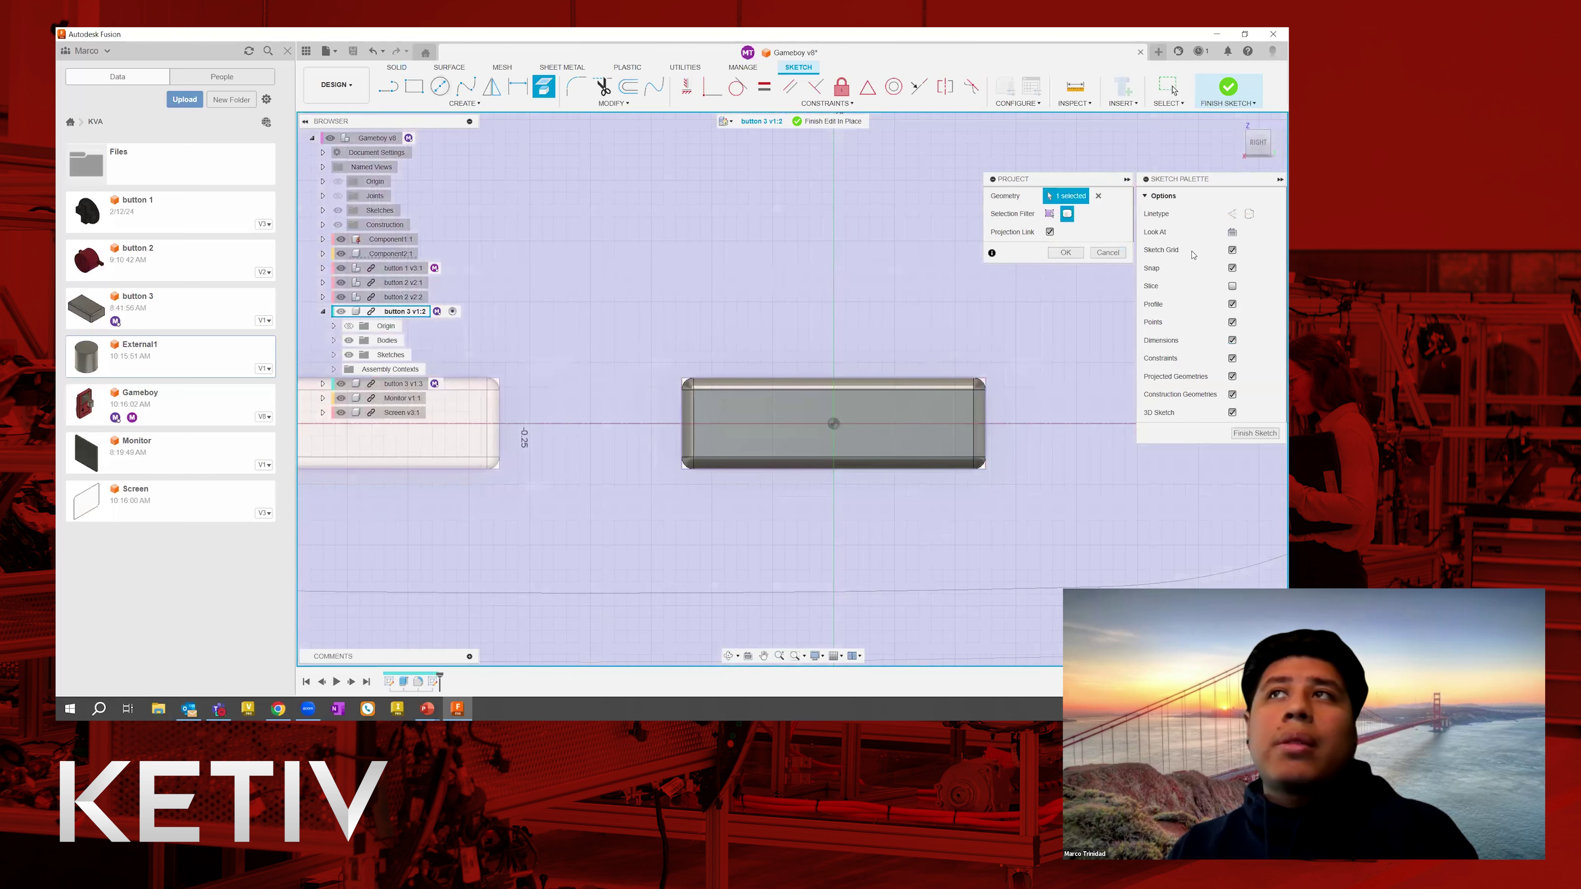
click(1065, 252)
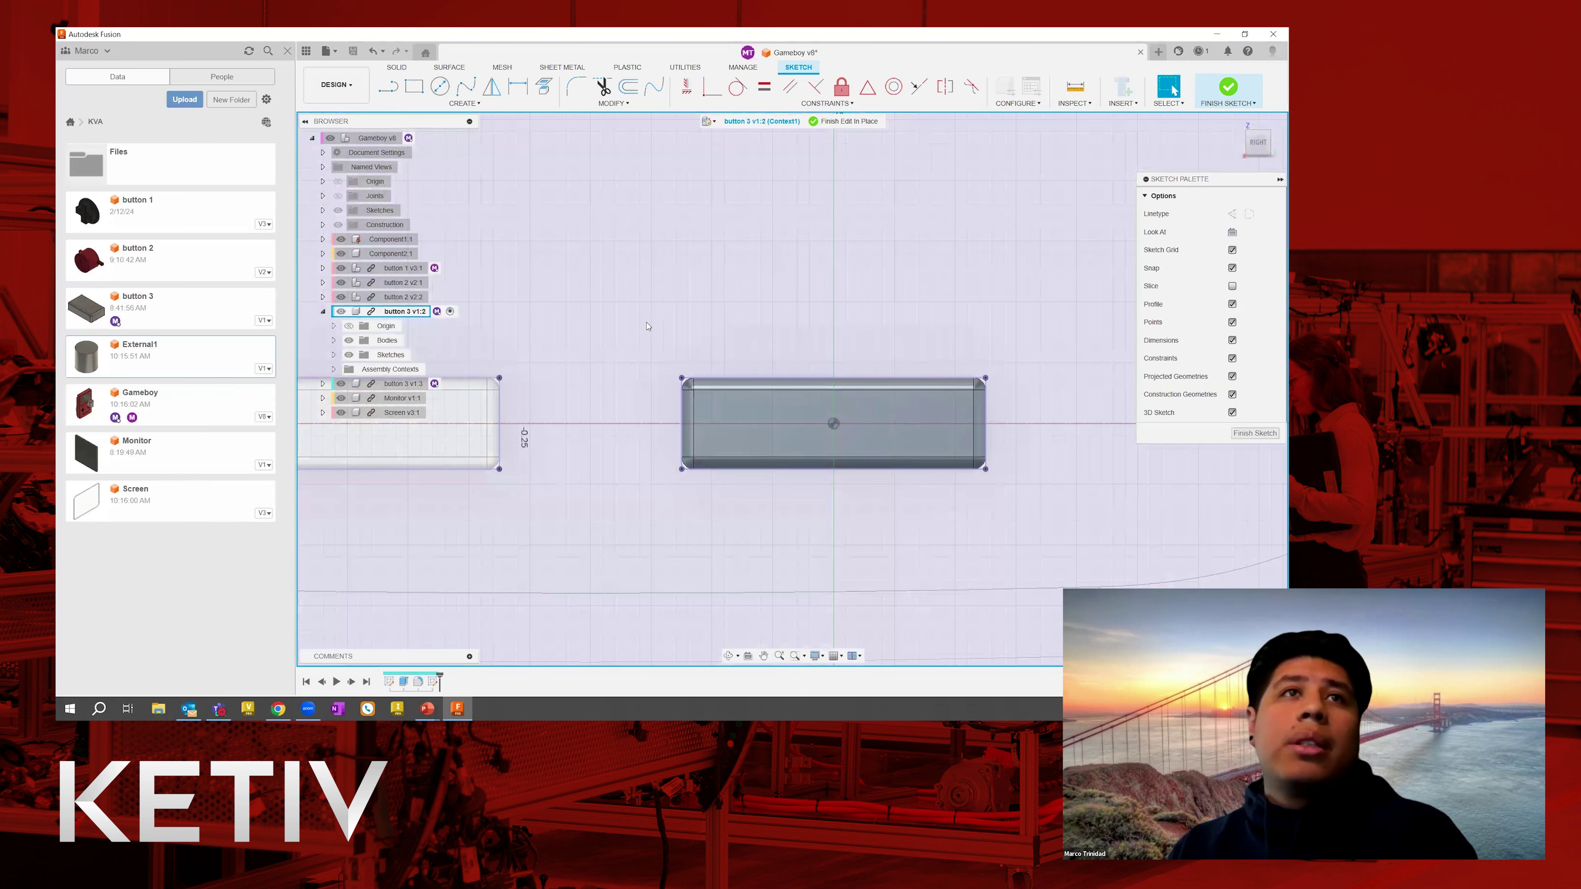
scroll(684, 328, down, 2)
scroll(684, 328, down, 3)
mouse_move(809, 355)
shift+middle_down()
mouse_move(947, 358)
mouse_move(1015, 302)
shift+middle_up()
right_click(1016, 302)
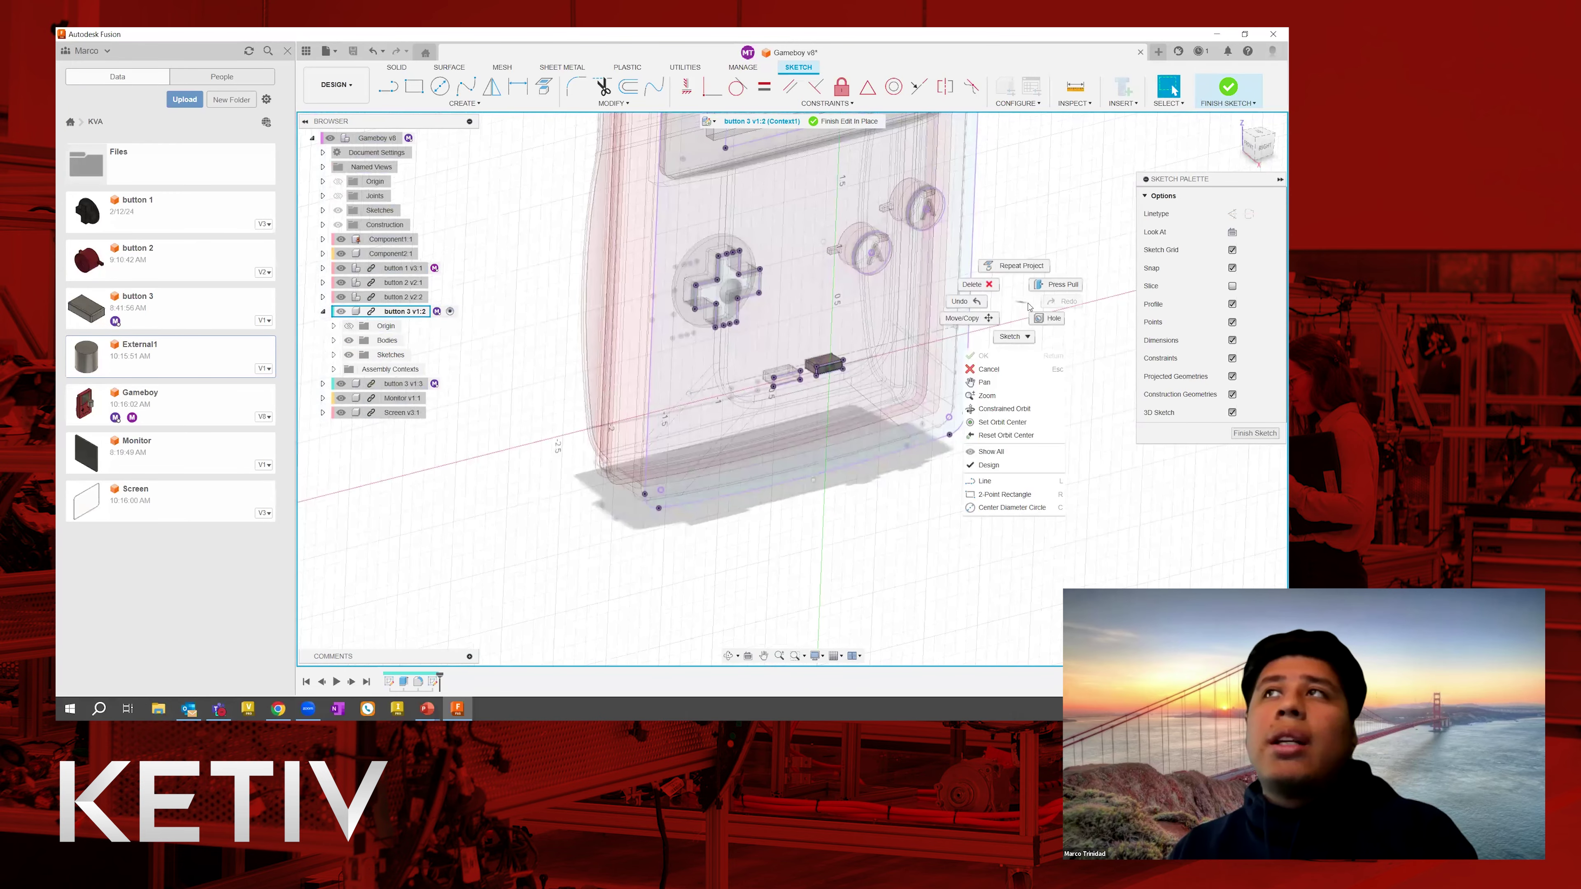
click(1192, 153)
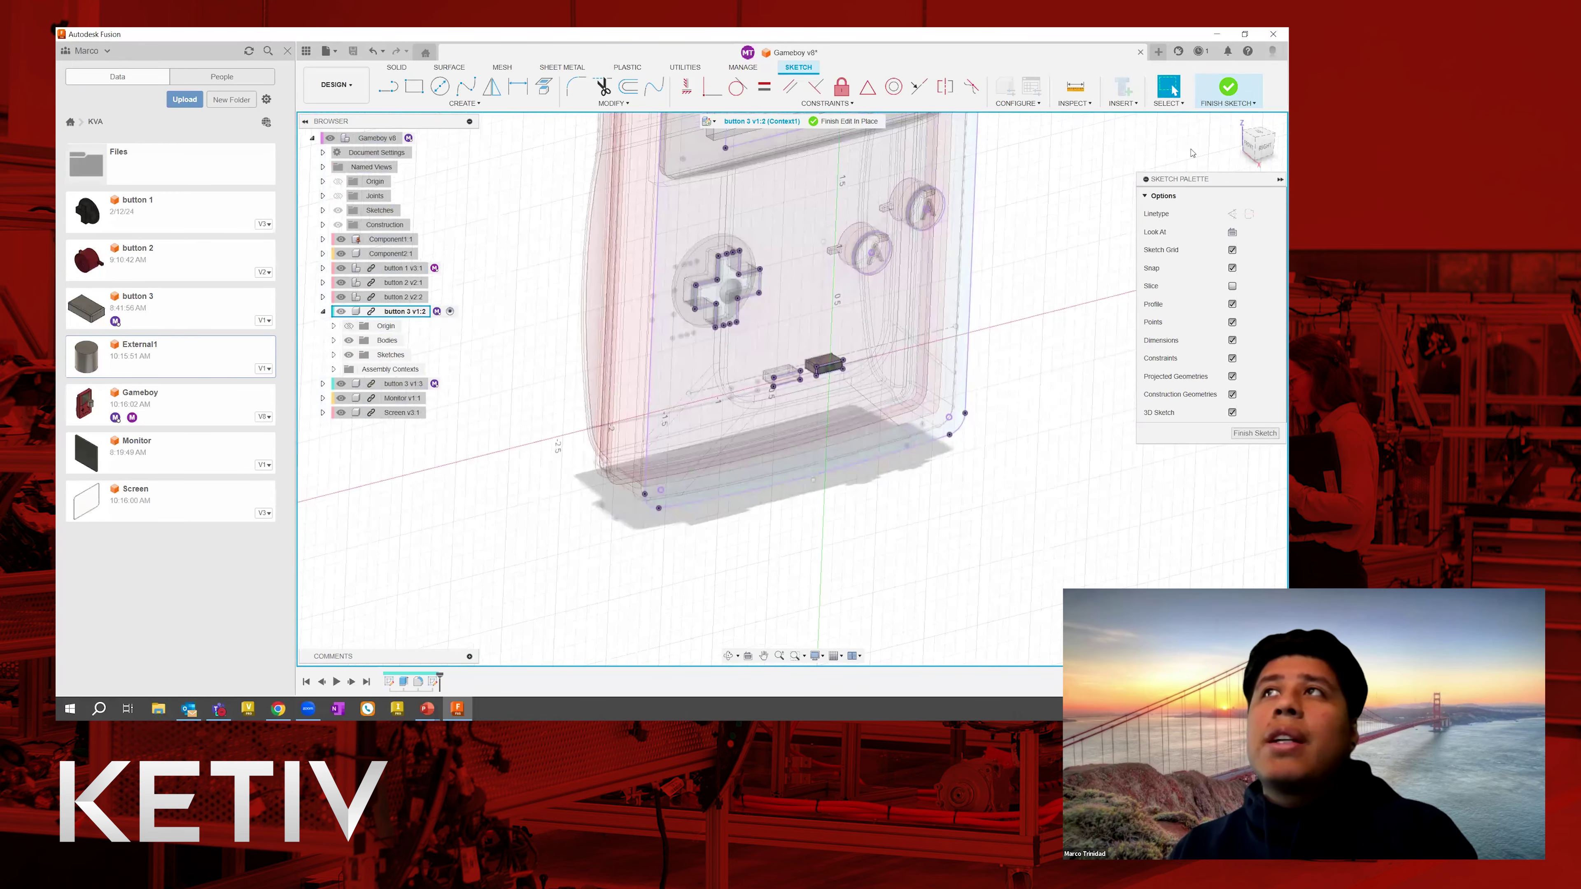
click(1229, 89)
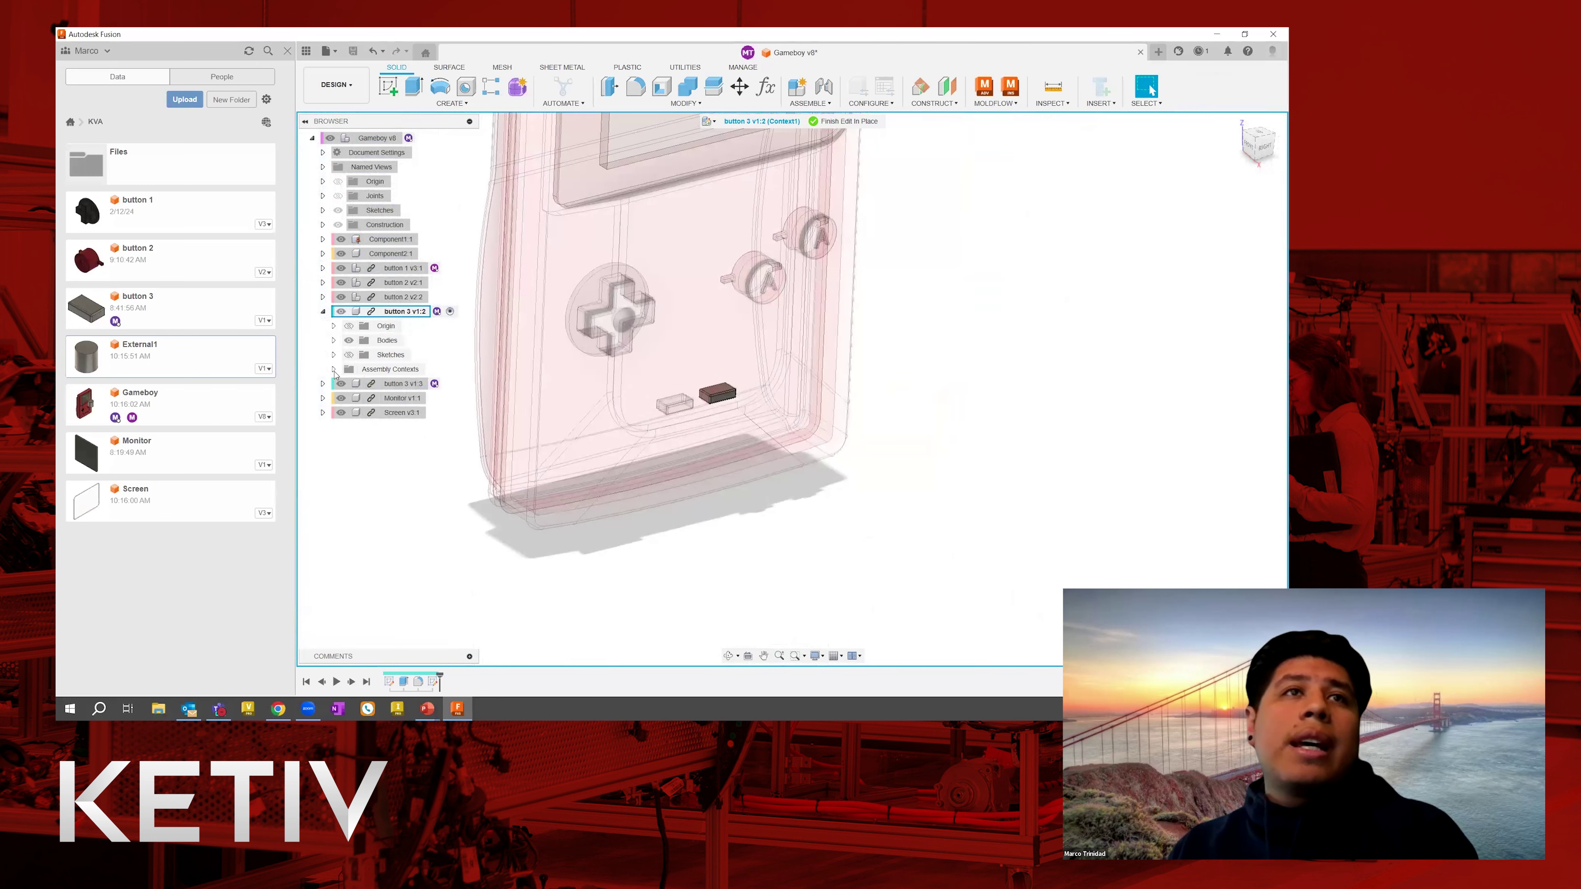
Expand button 3's Assembly Contexts down to the bodies of Context1 and highlight Body1 in the model.
click(333, 369)
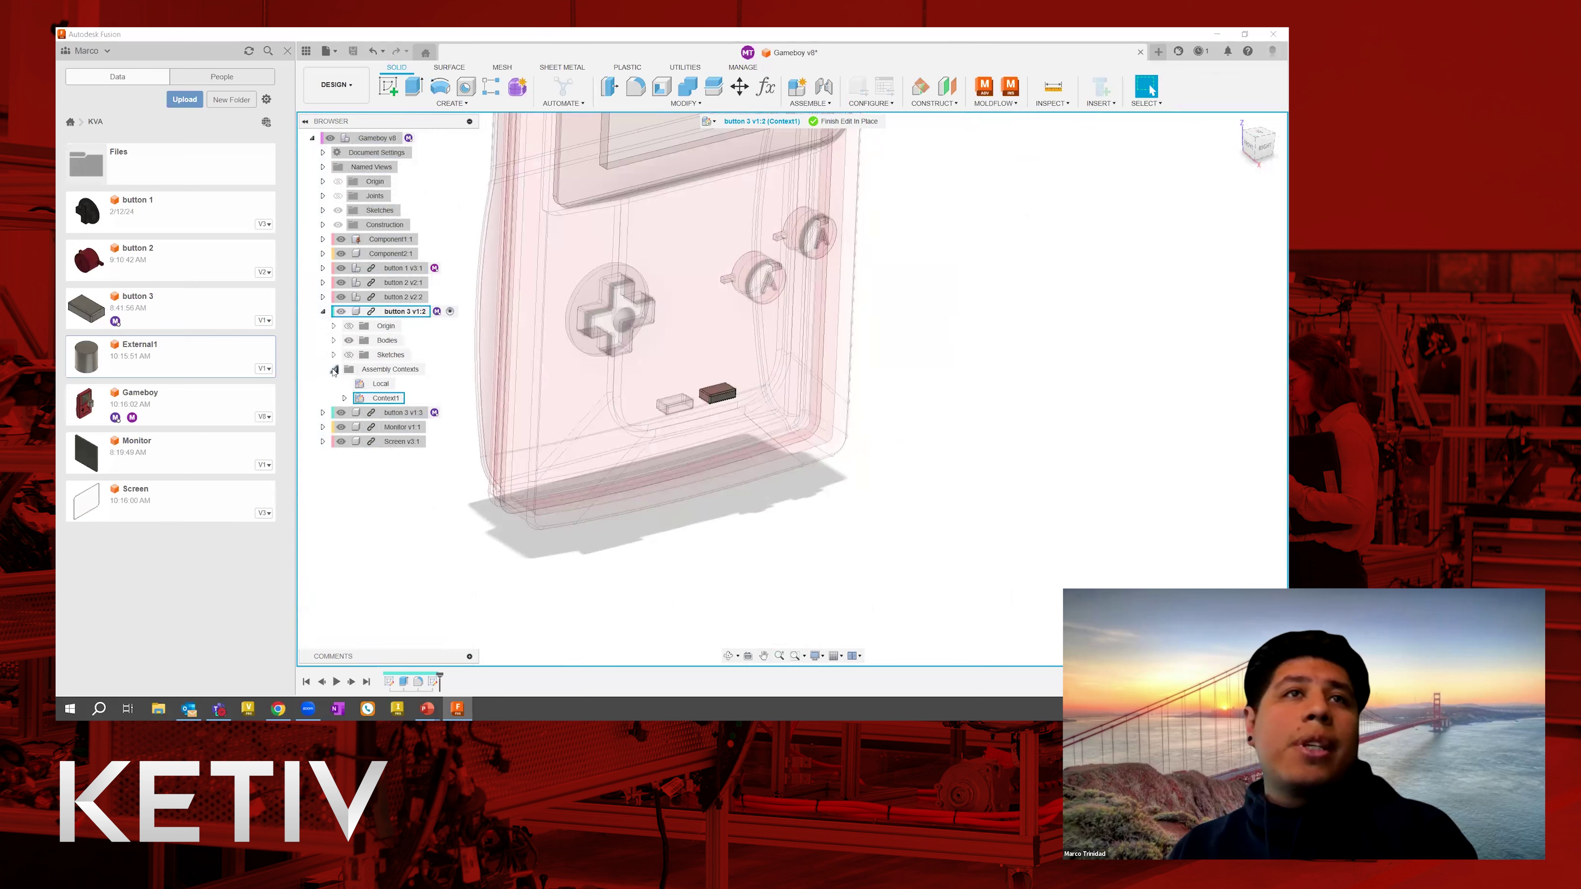
click(345, 398)
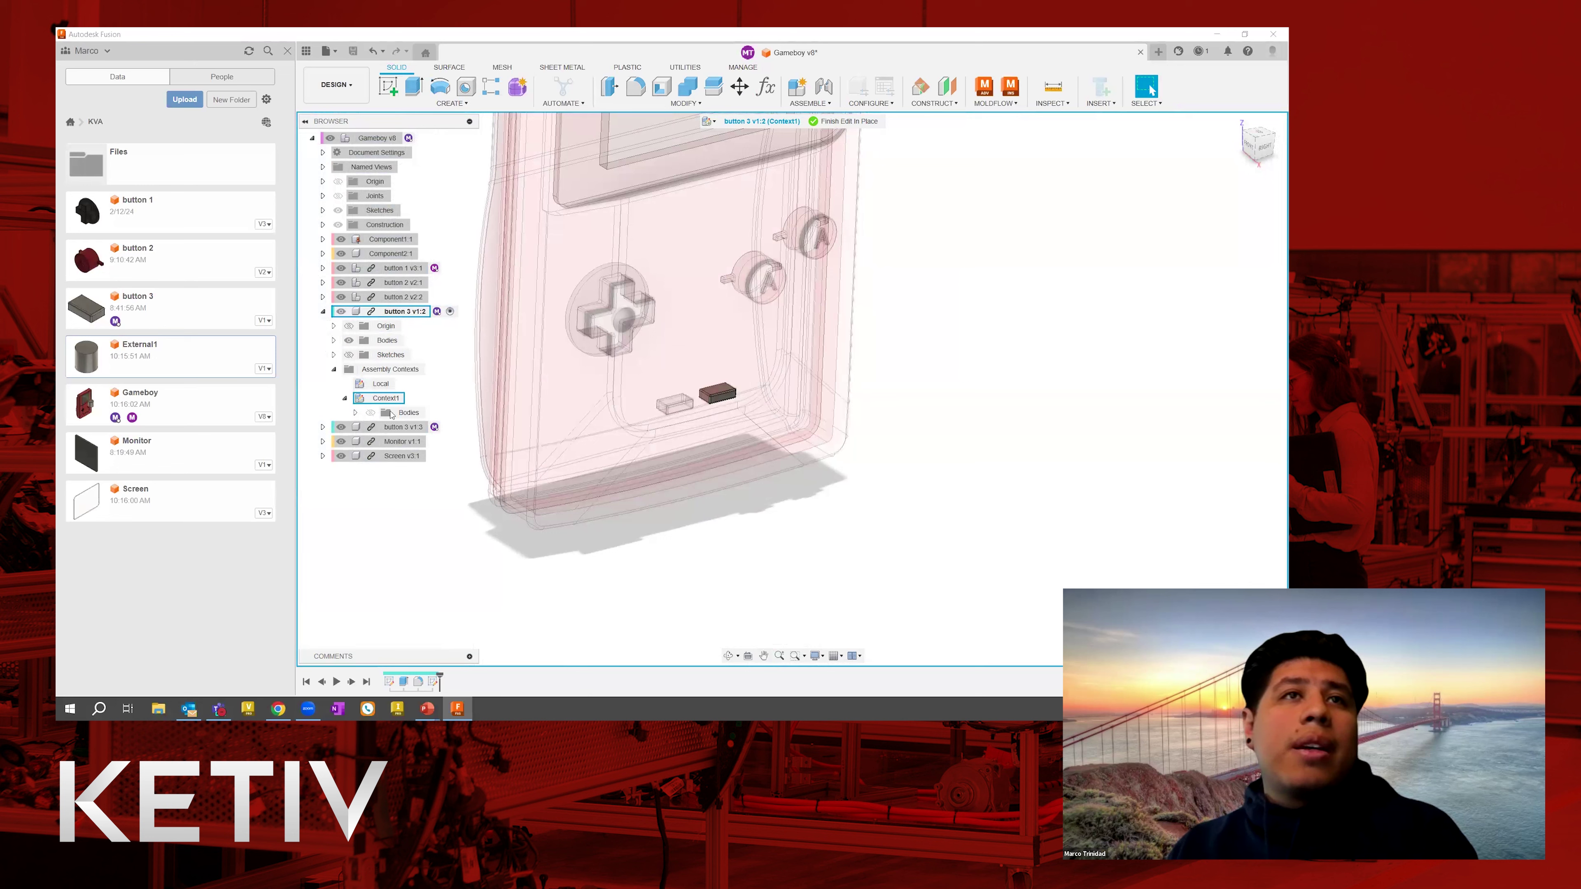
click(355, 412)
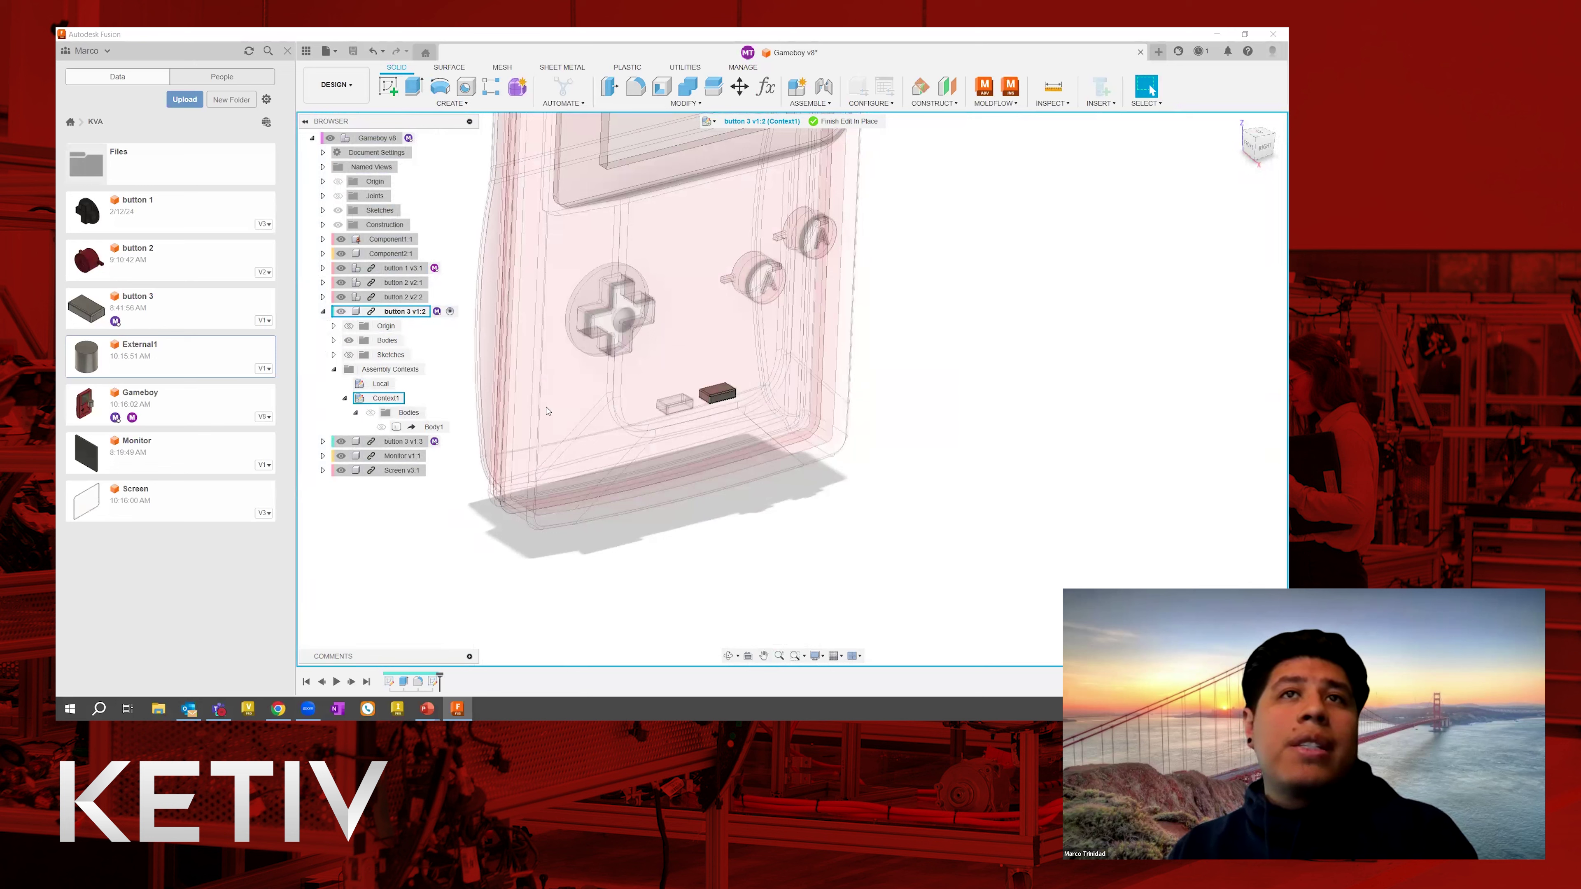
click(434, 427)
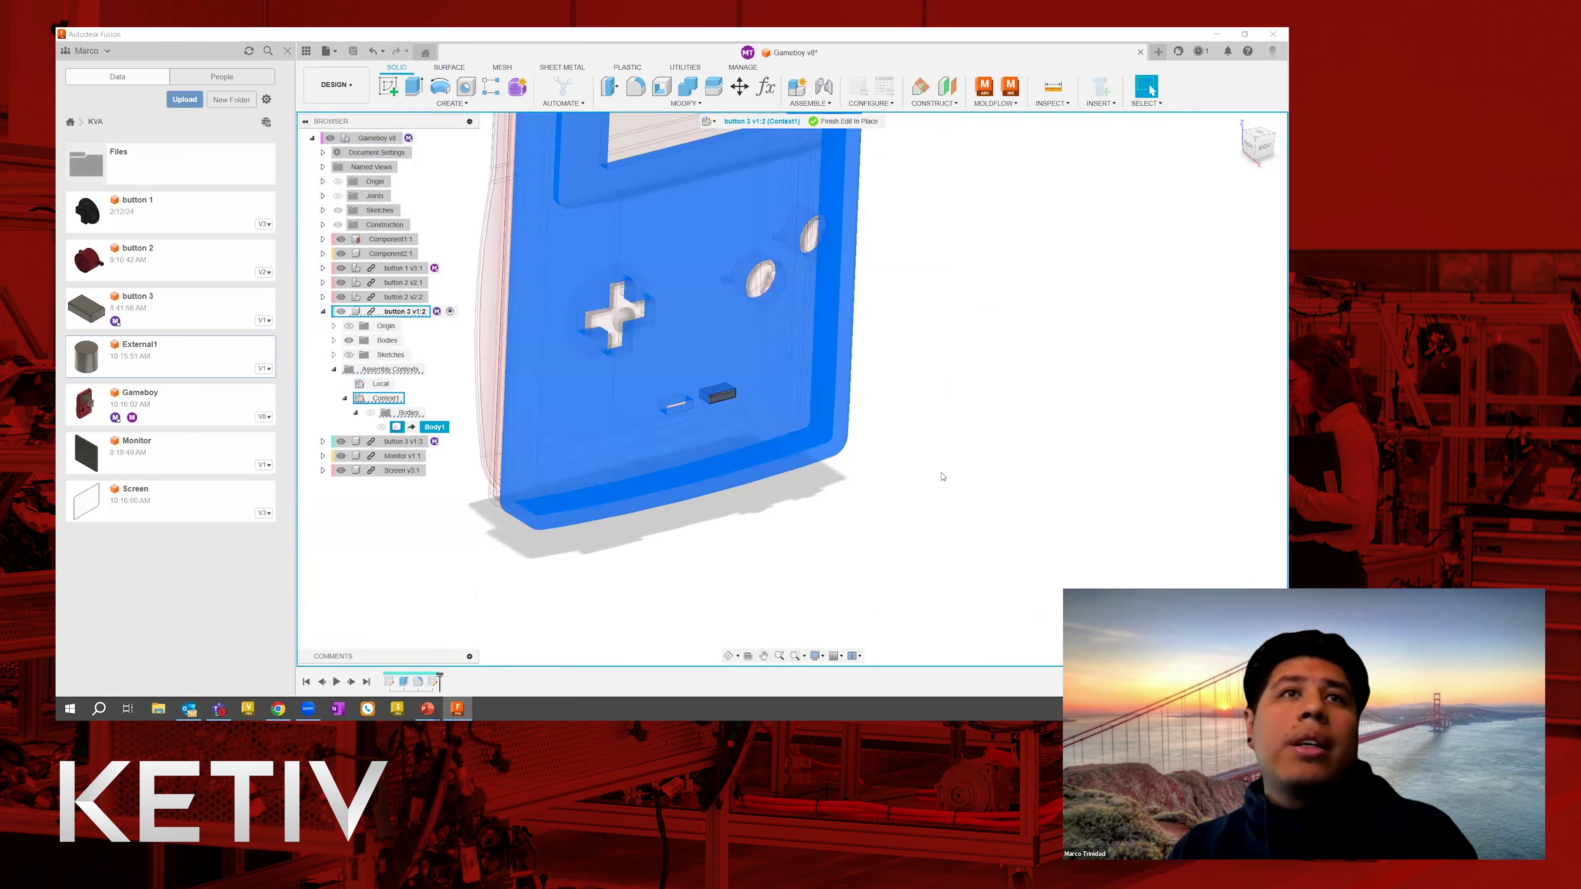
mouse_move(919, 442)
shift+middle_down()
mouse_move(955, 472)
mouse_move(944, 439)
shift+middle_up()
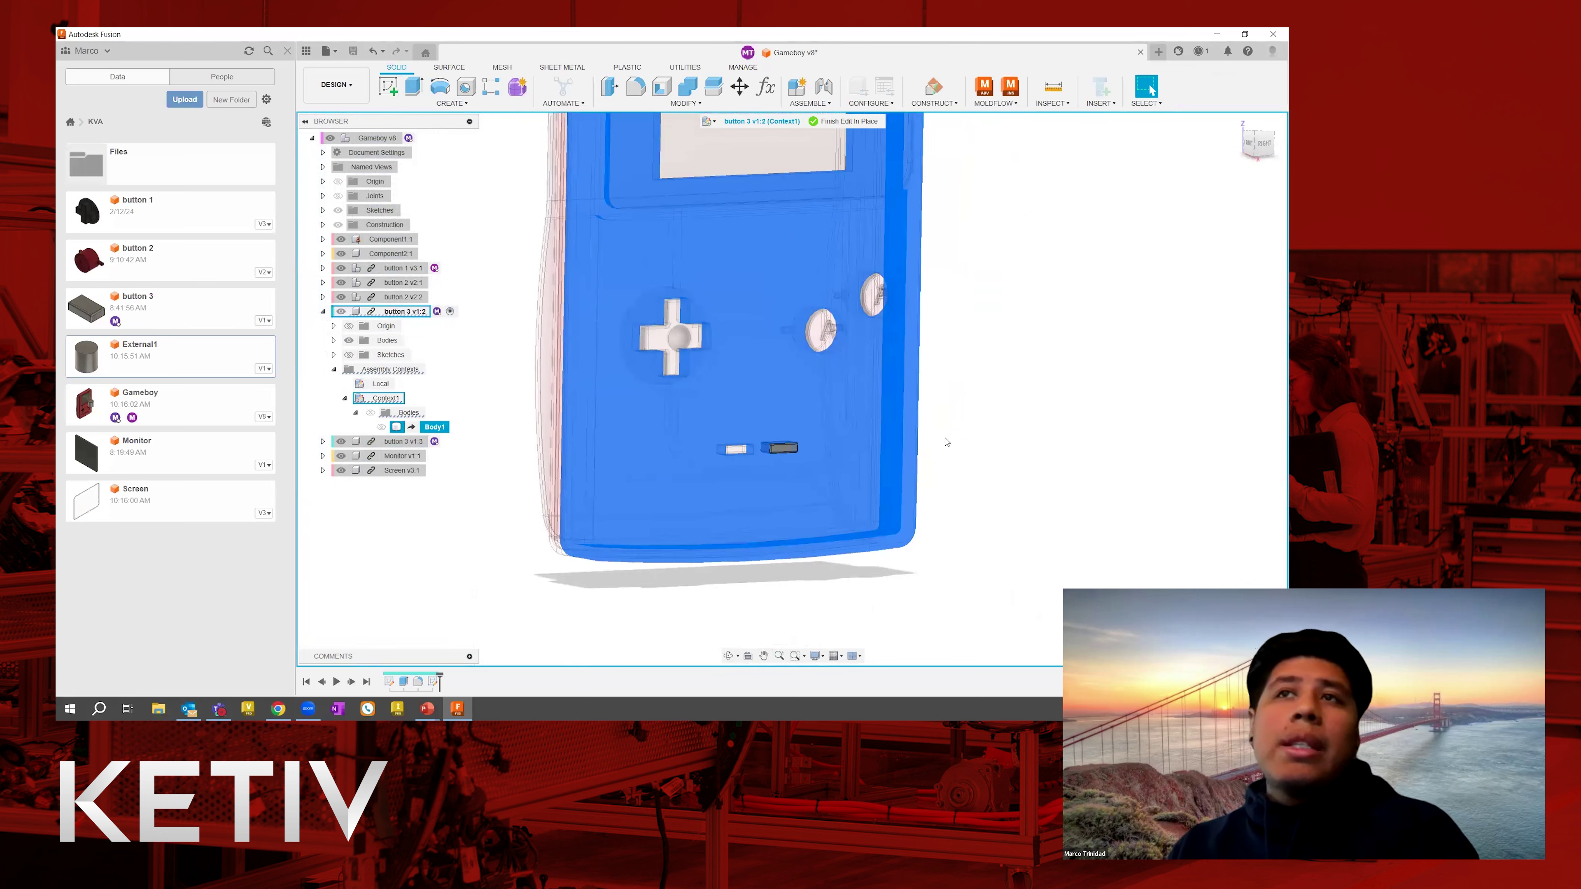
key(Escape)
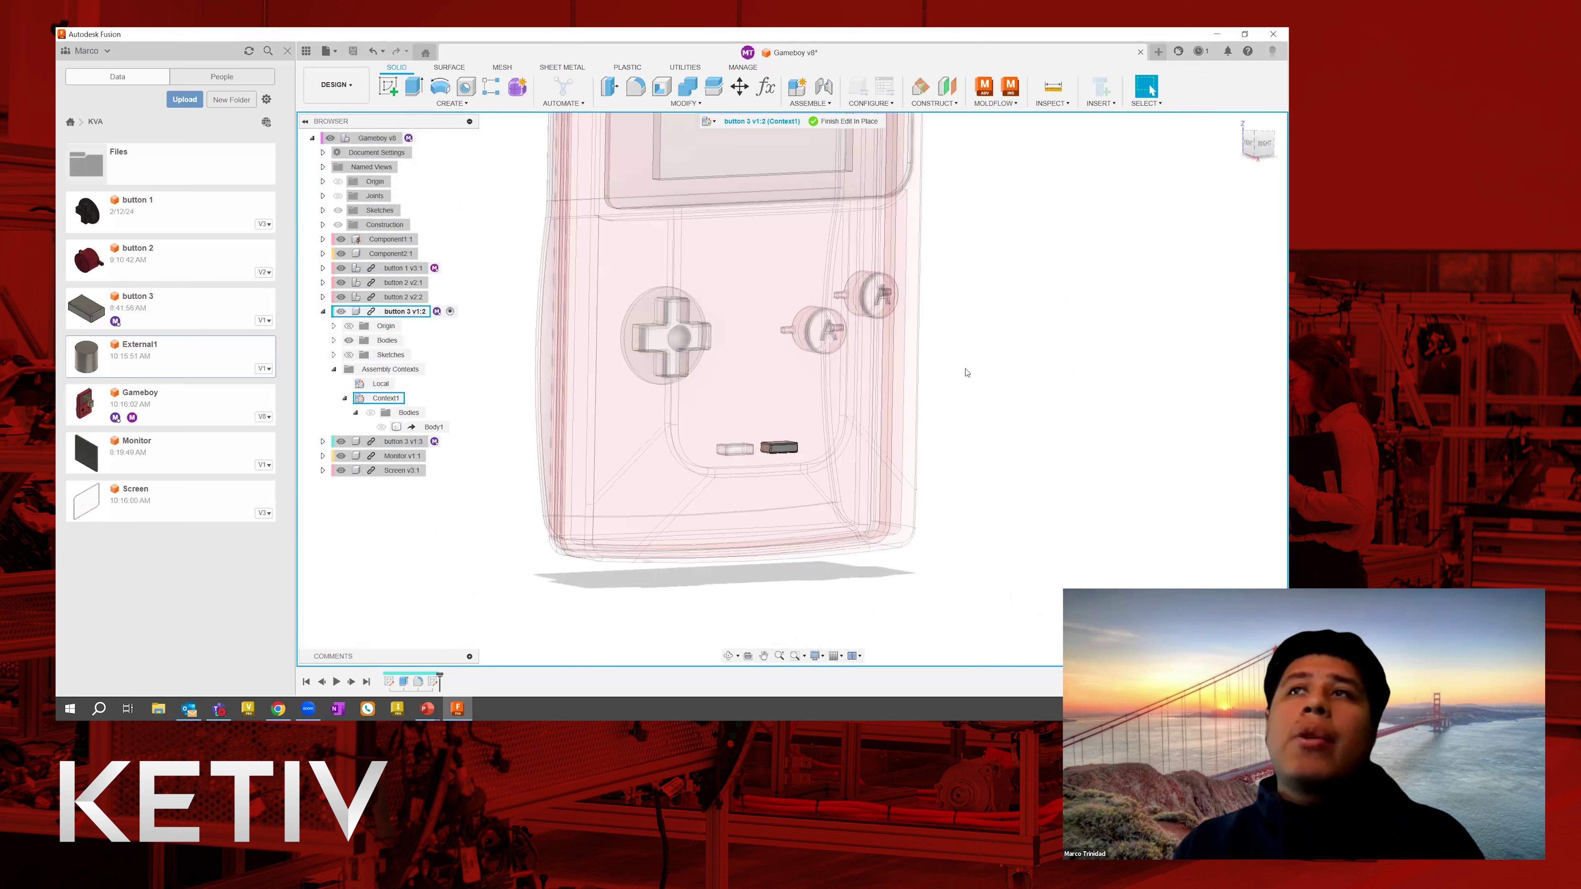
scroll(795, 458, up, 5)
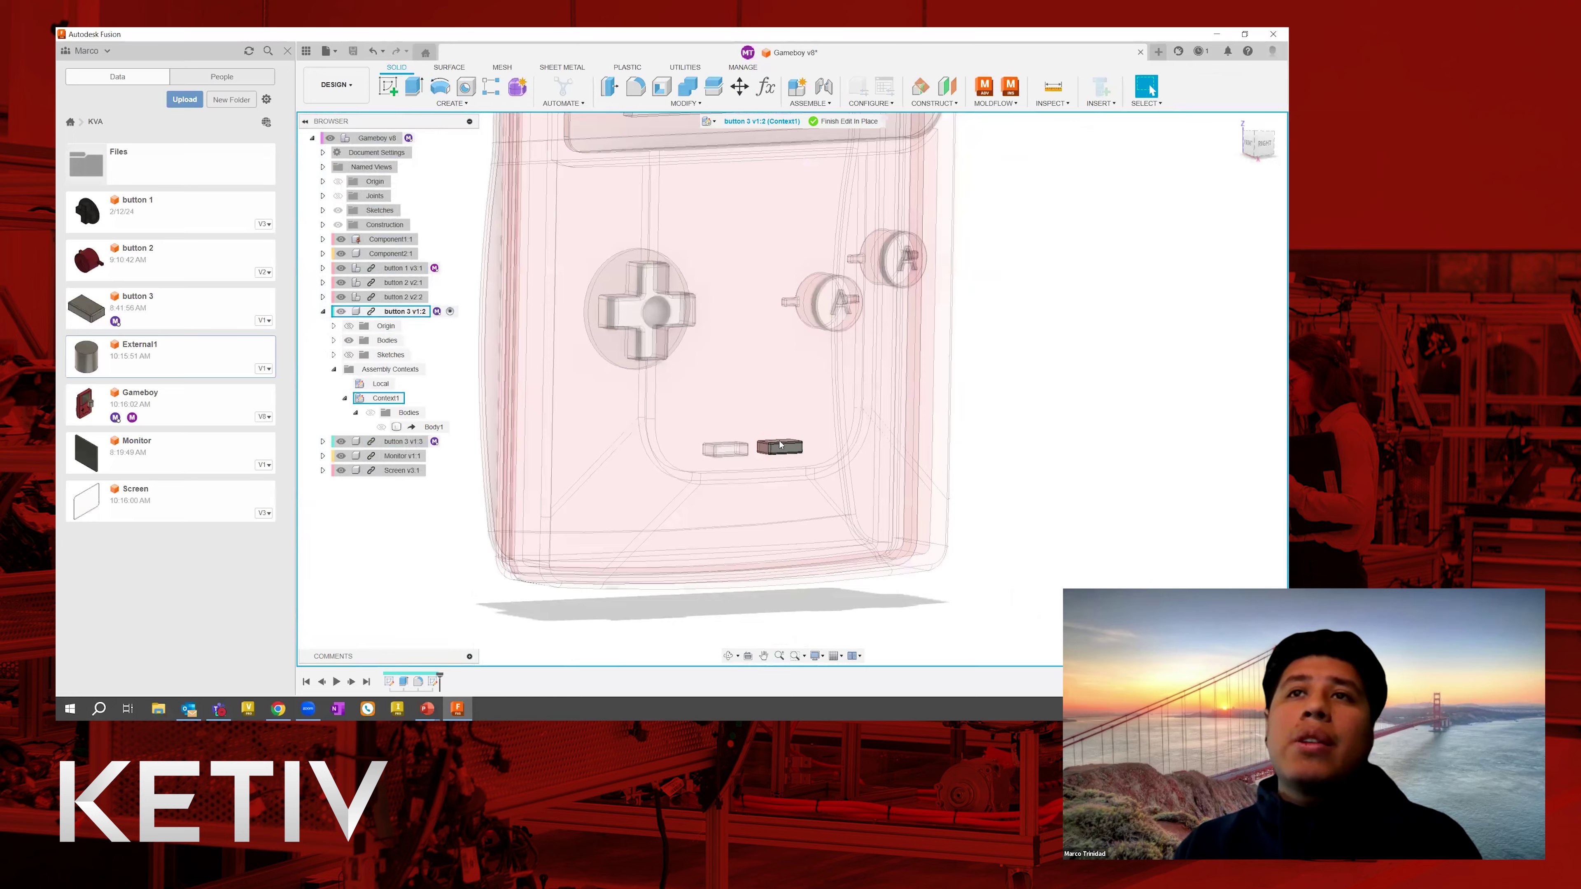
scroll(853, 375, down, 4)
scroll(759, 454, down, 1)
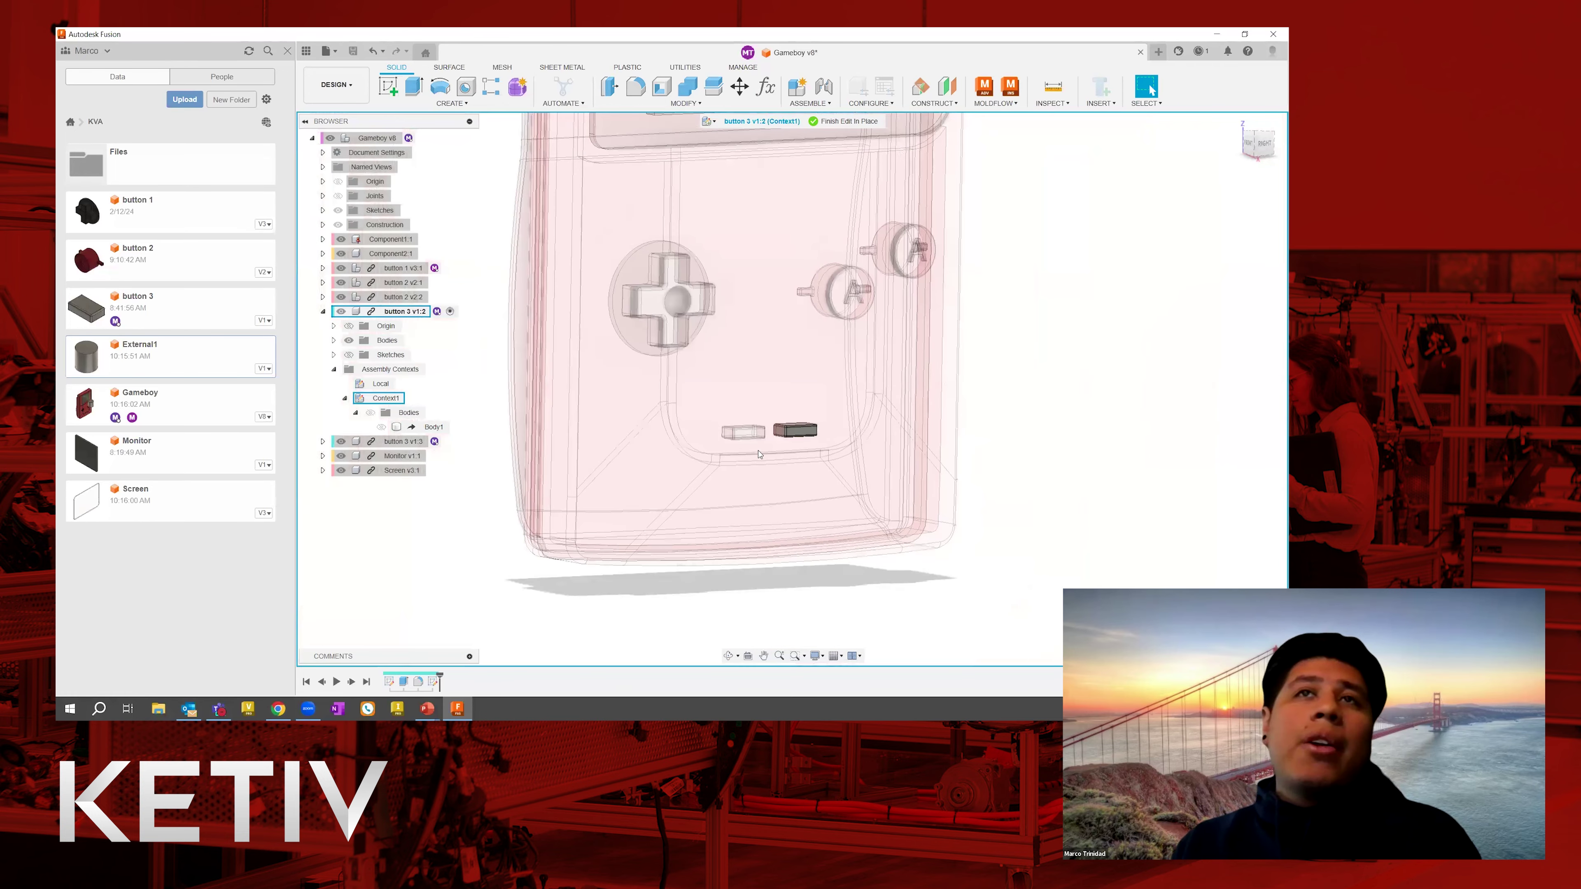
right_click(377, 399)
click(518, 287)
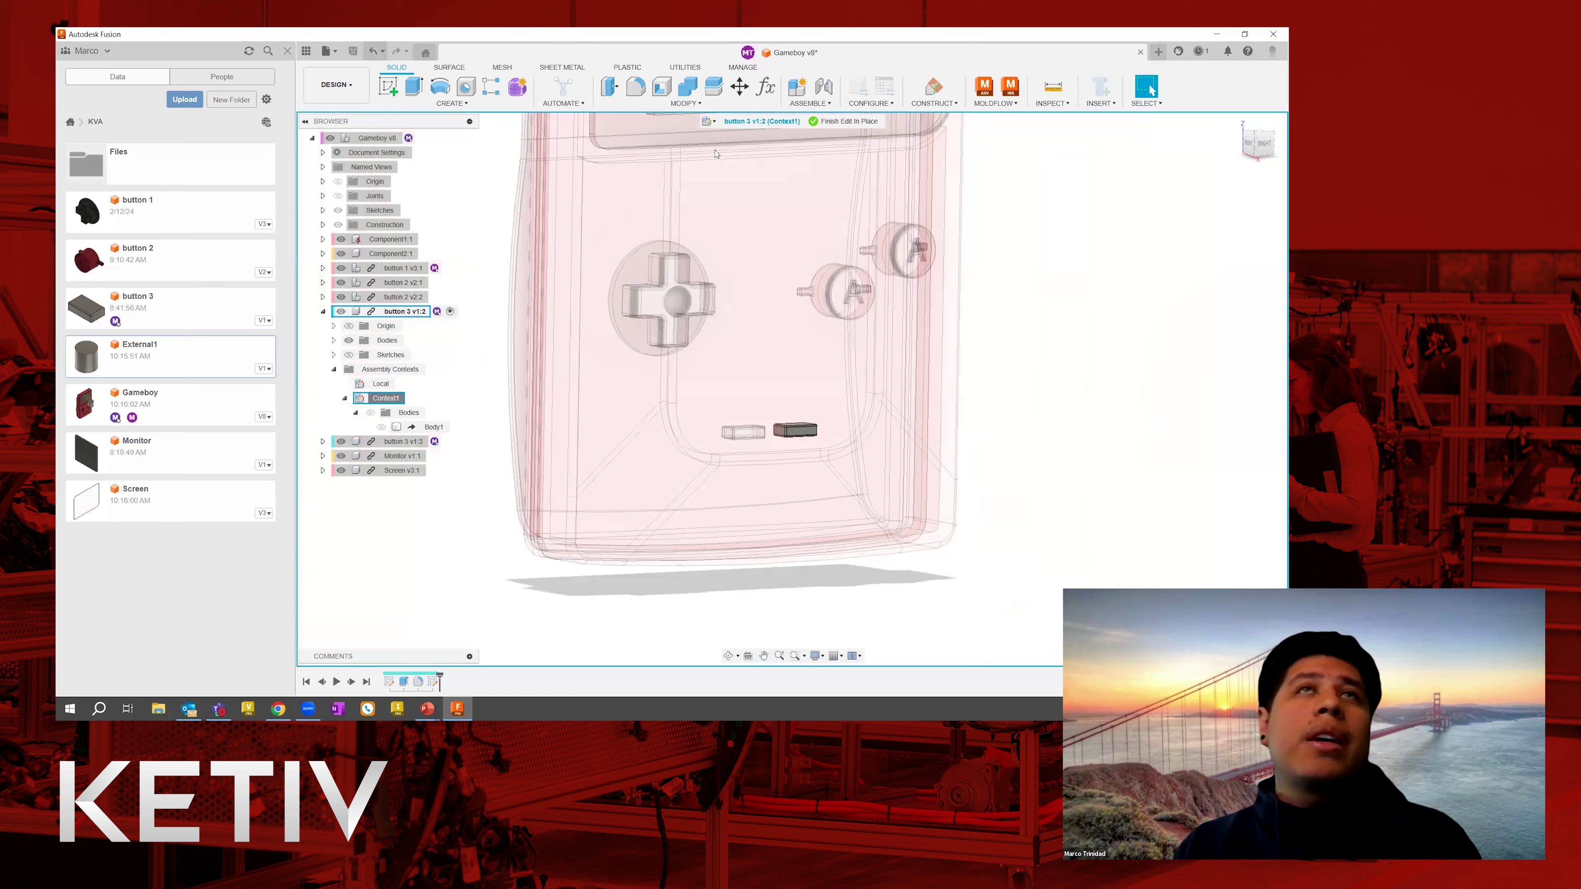
Finish editing button 3 in place and save it together with the Gameboy assembly, keeping the default version description.
click(834, 121)
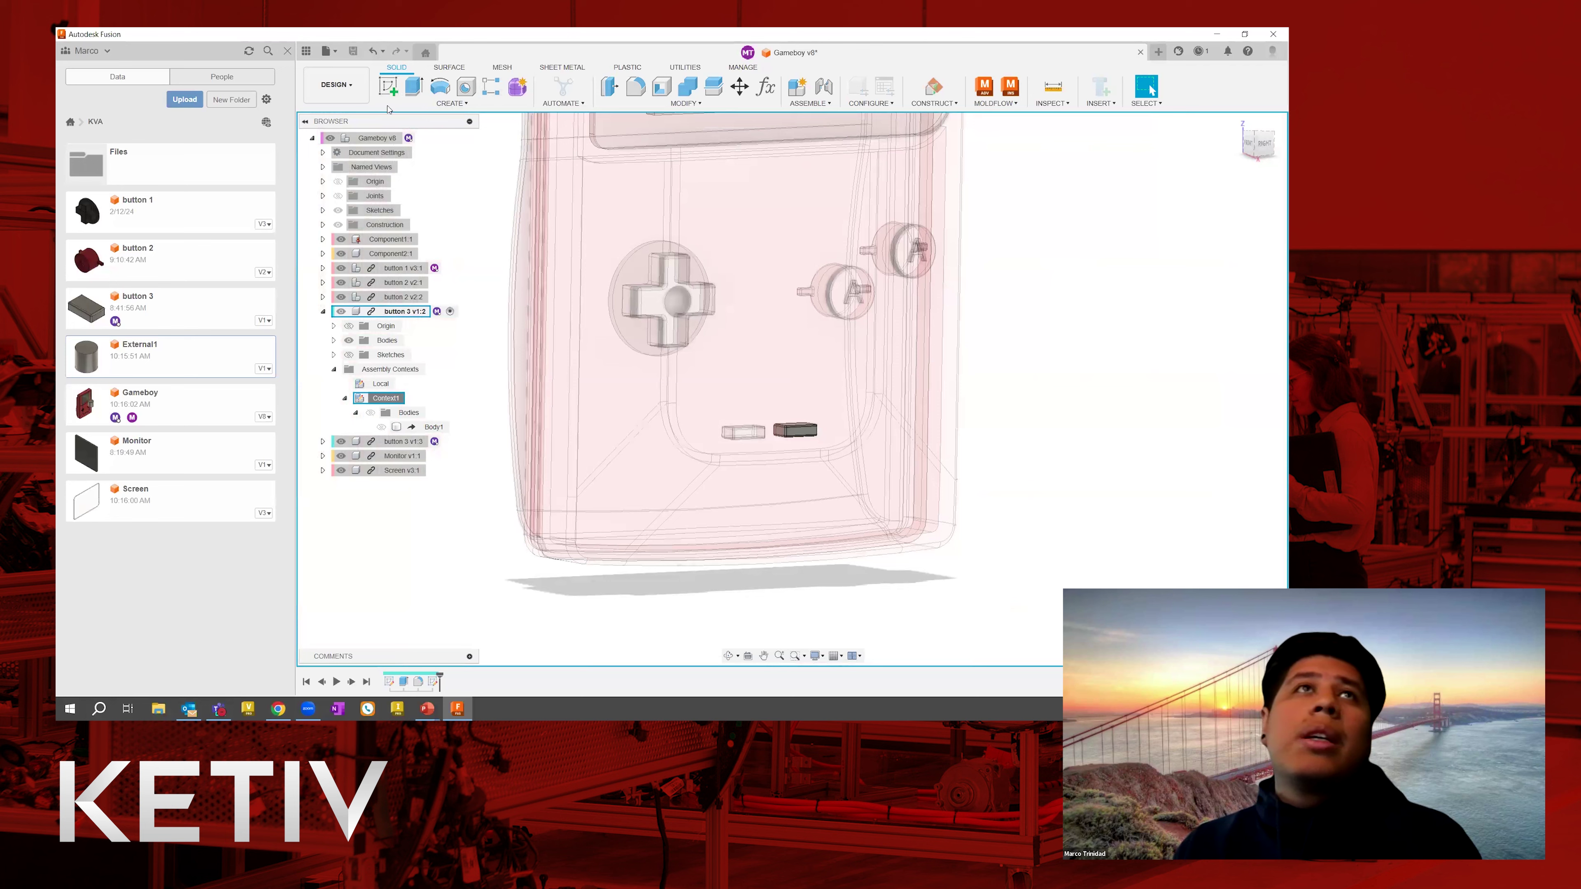
click(353, 51)
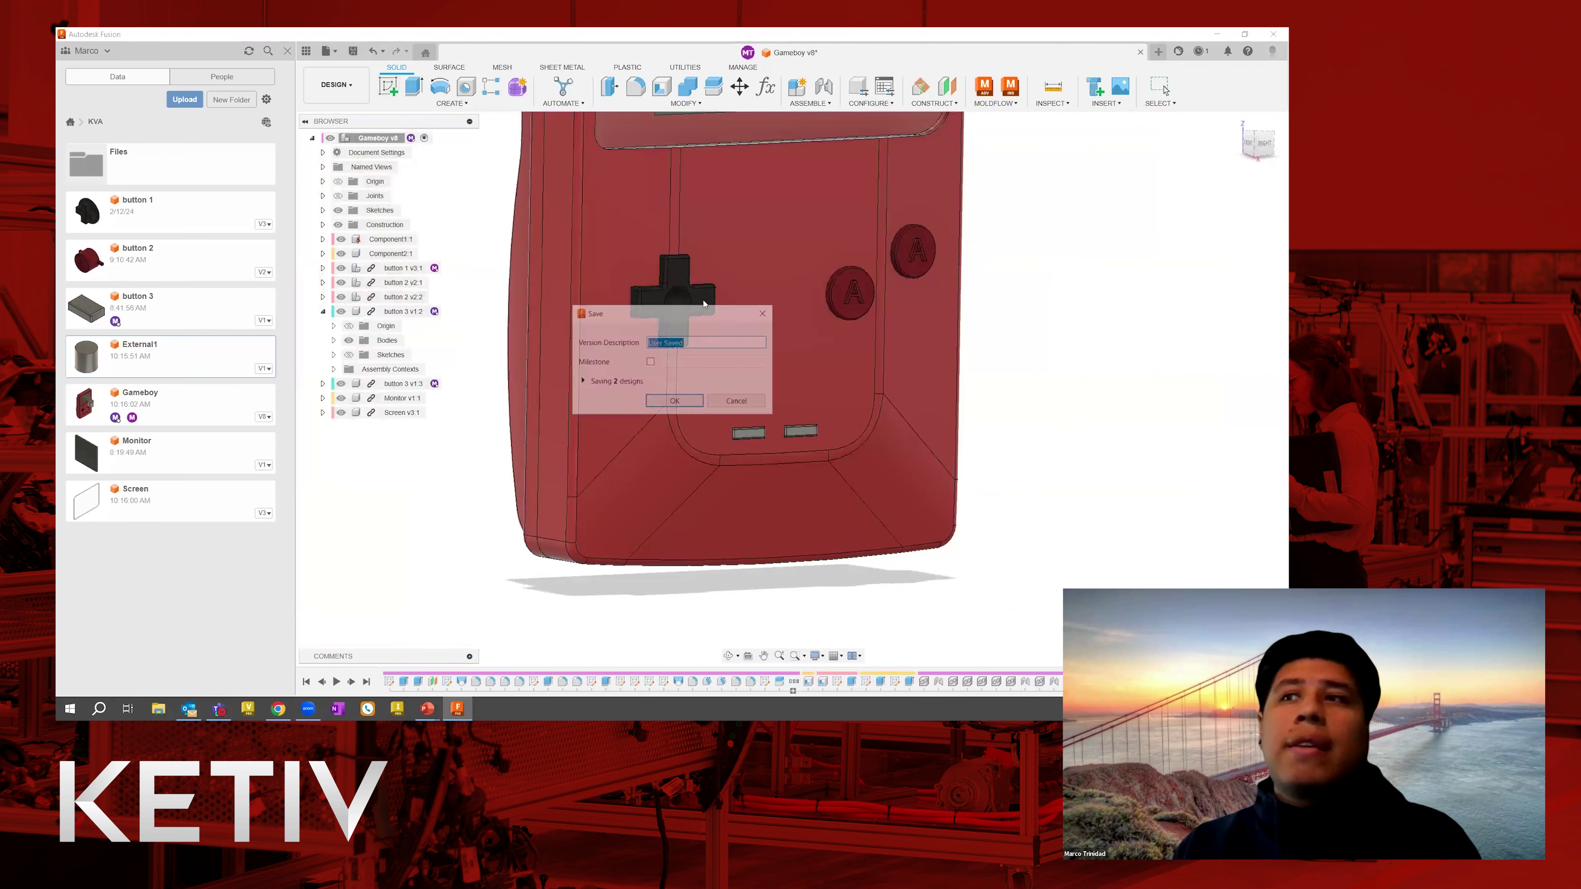
click(658, 405)
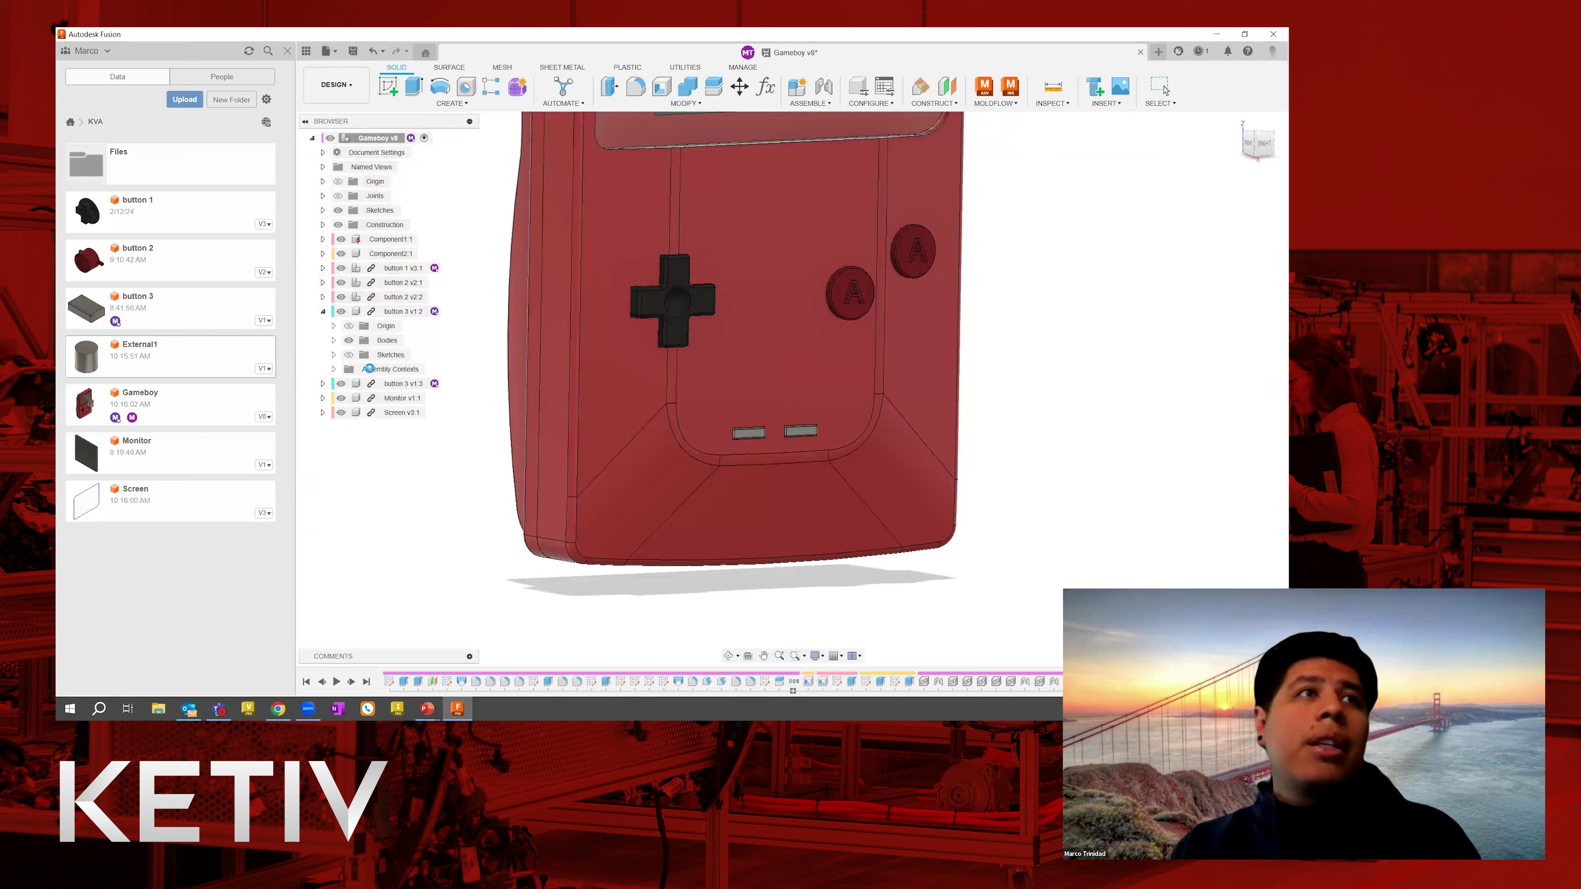
Open button 3 from the assembly as its own document and expand its Assembly Contexts down to Context1.
right_click(393, 314)
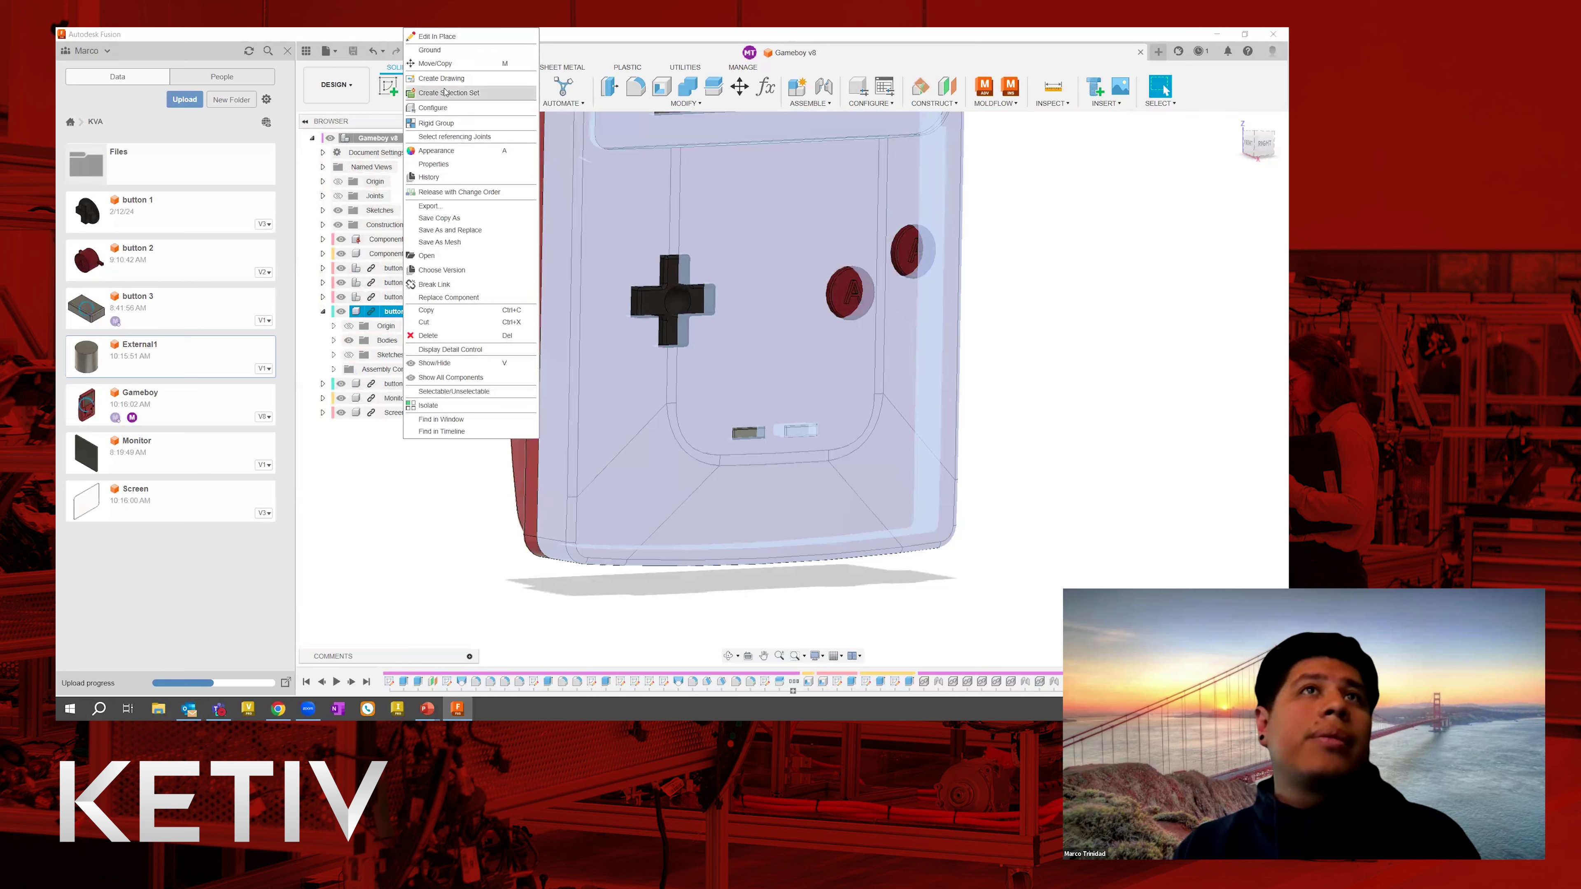
key(Escape)
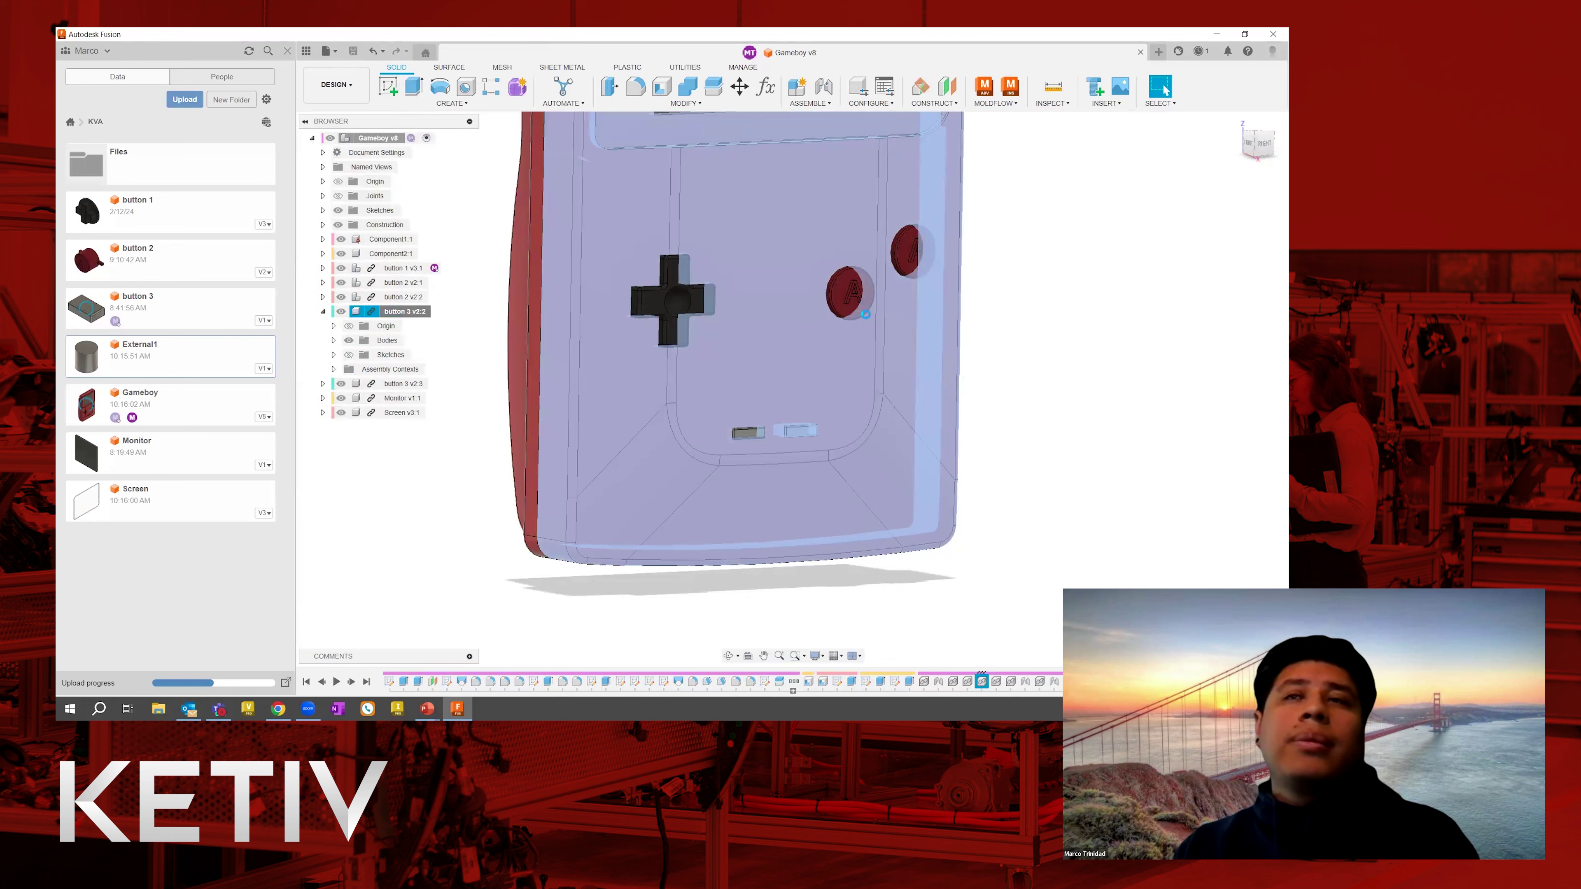
click(323, 225)
click(334, 254)
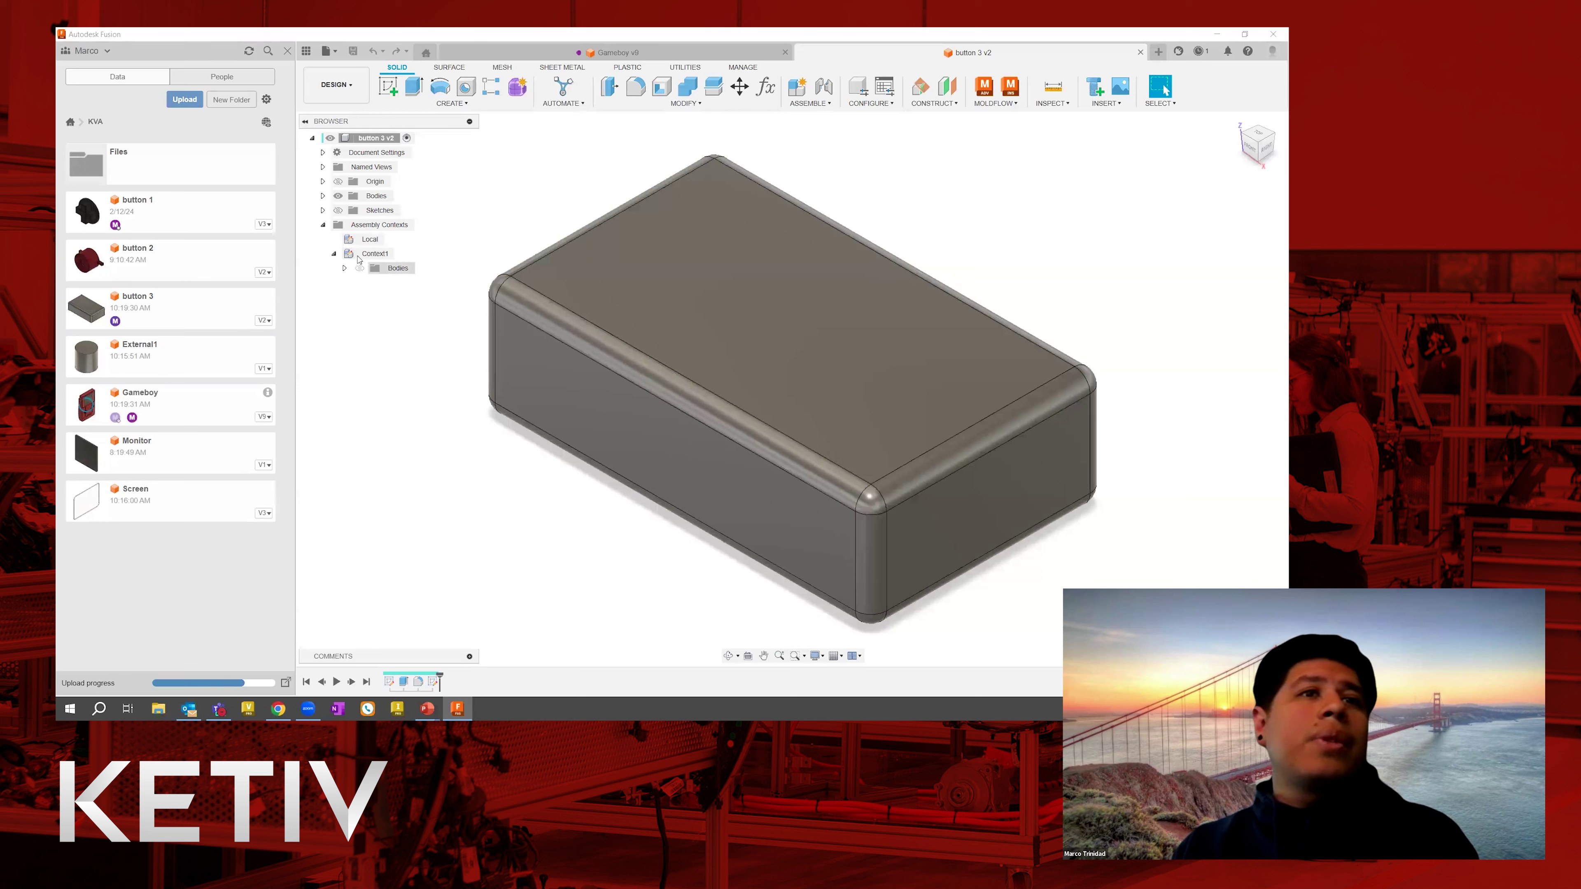
Edit Context1 in the button 3 document and examine the button's position within the surrounding Gameboy shell.
right_click(361, 255)
click(399, 269)
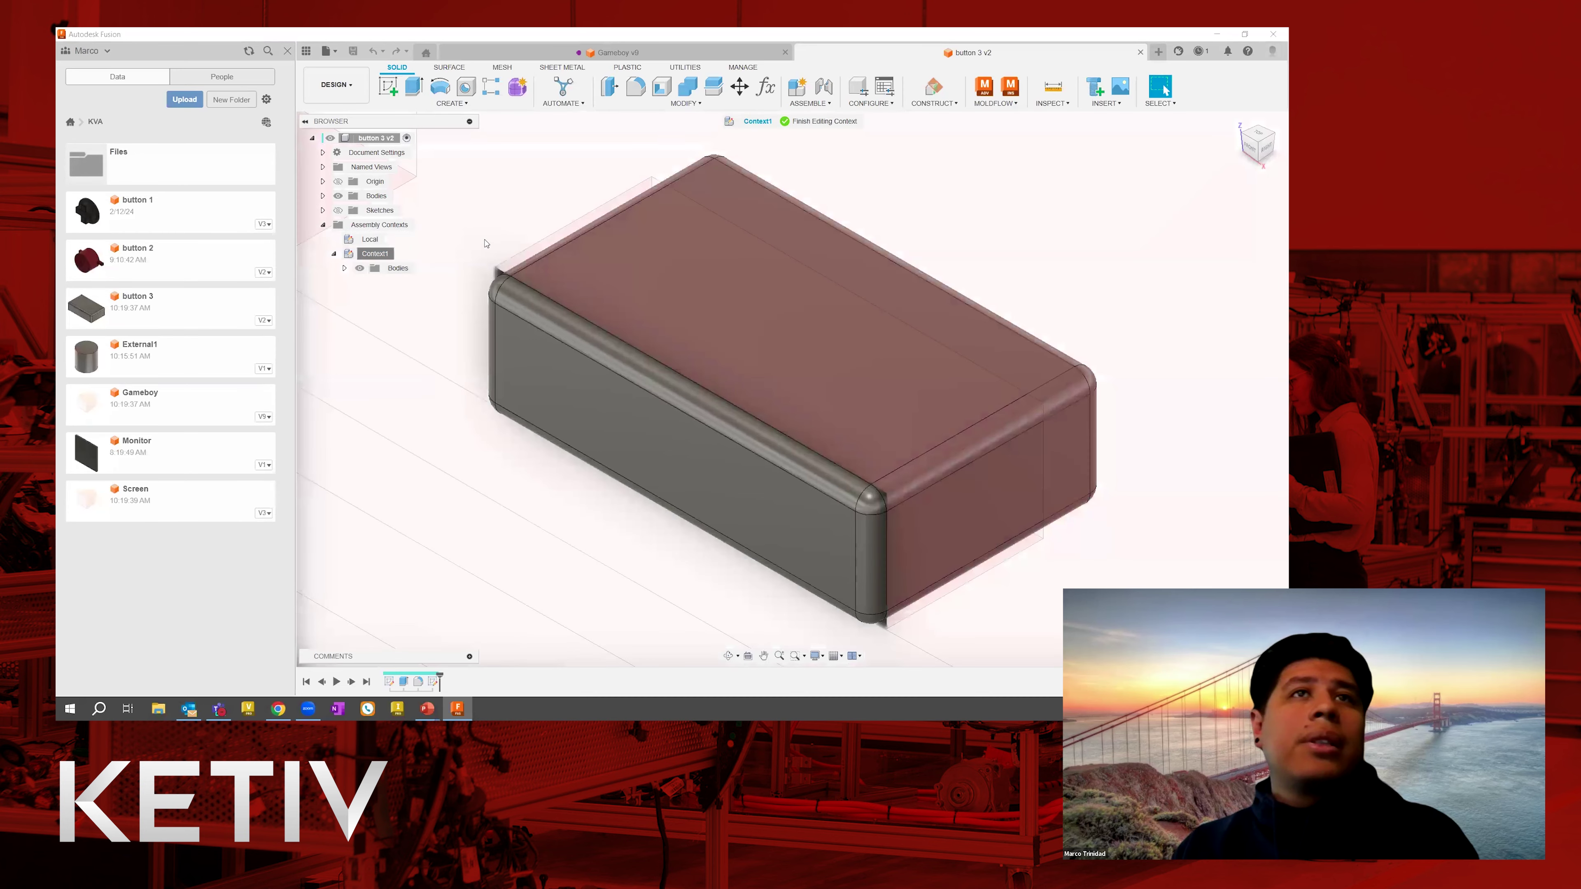
scroll(497, 249, down, 8)
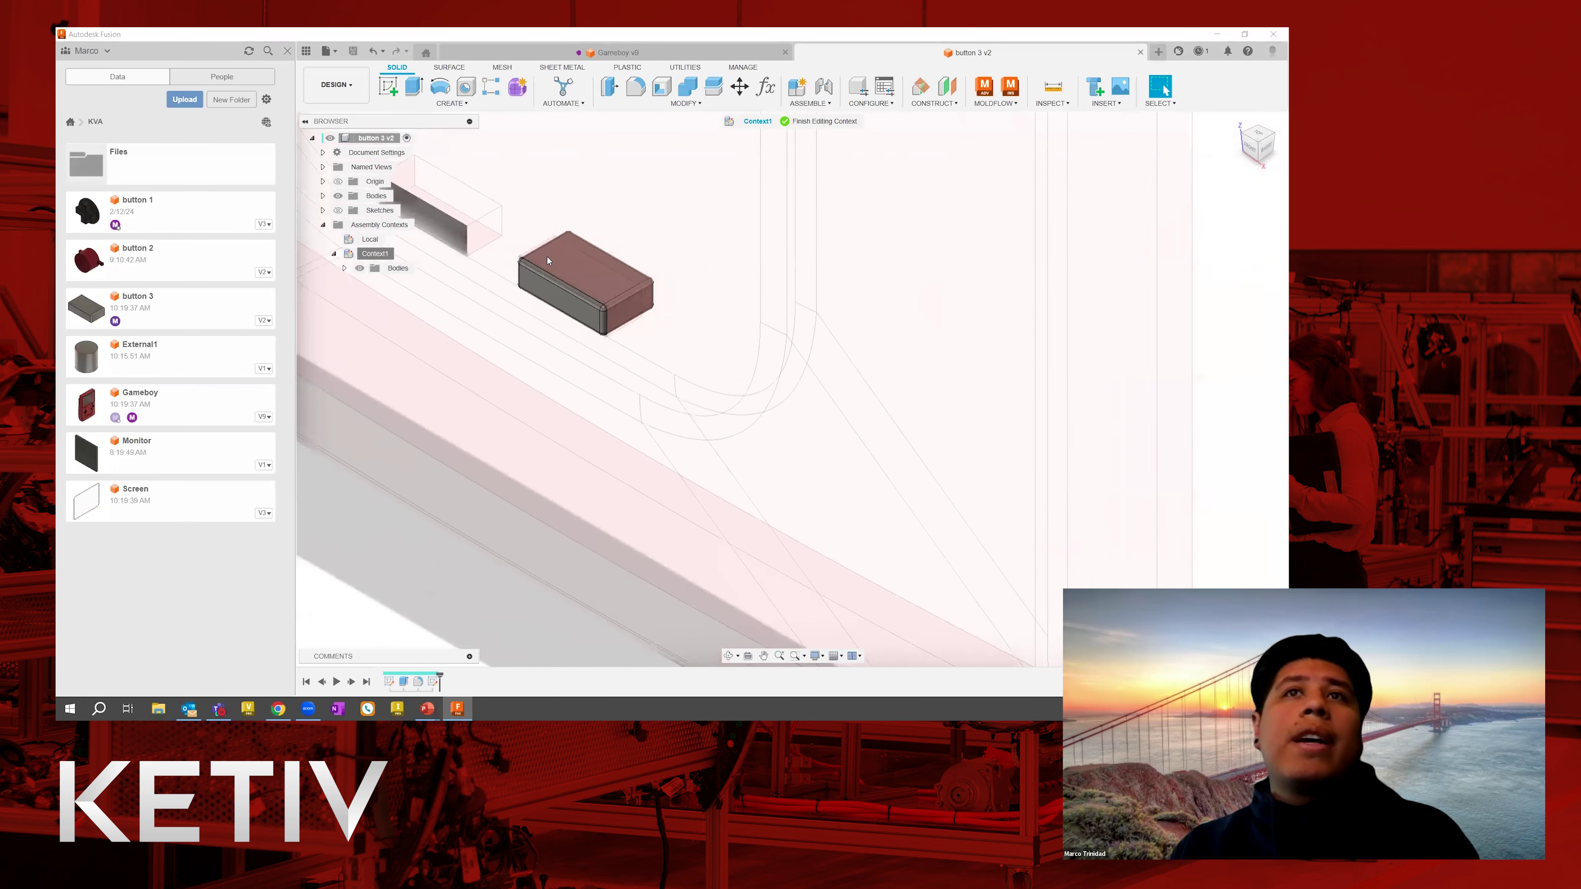
scroll(548, 261, down, 5)
middle_drag(529, 243, 657, 393)
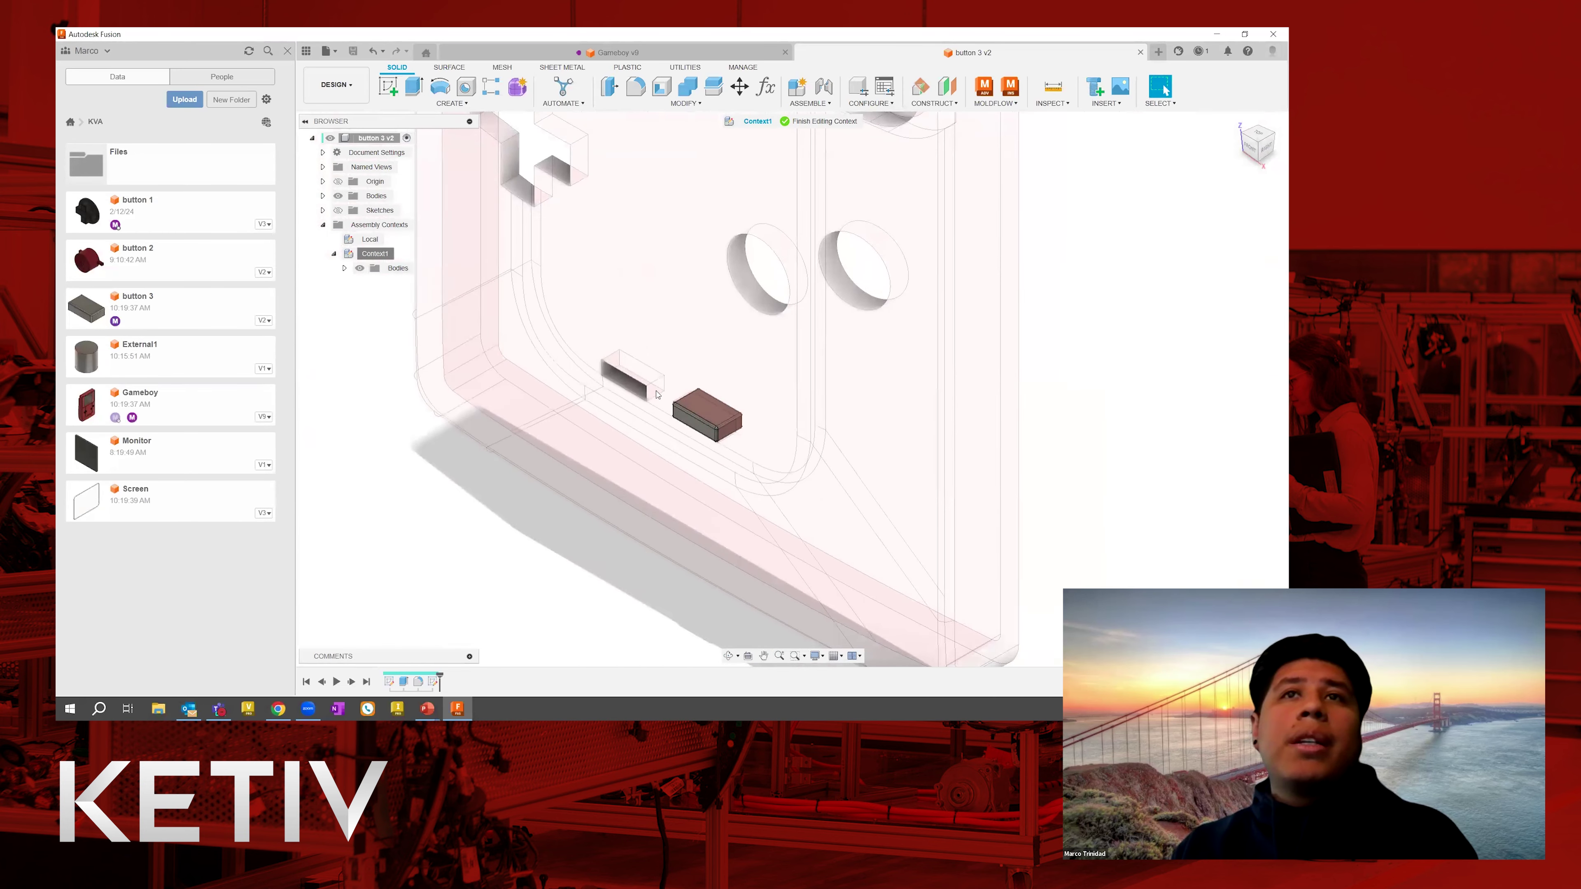
scroll(662, 392, up, 3)
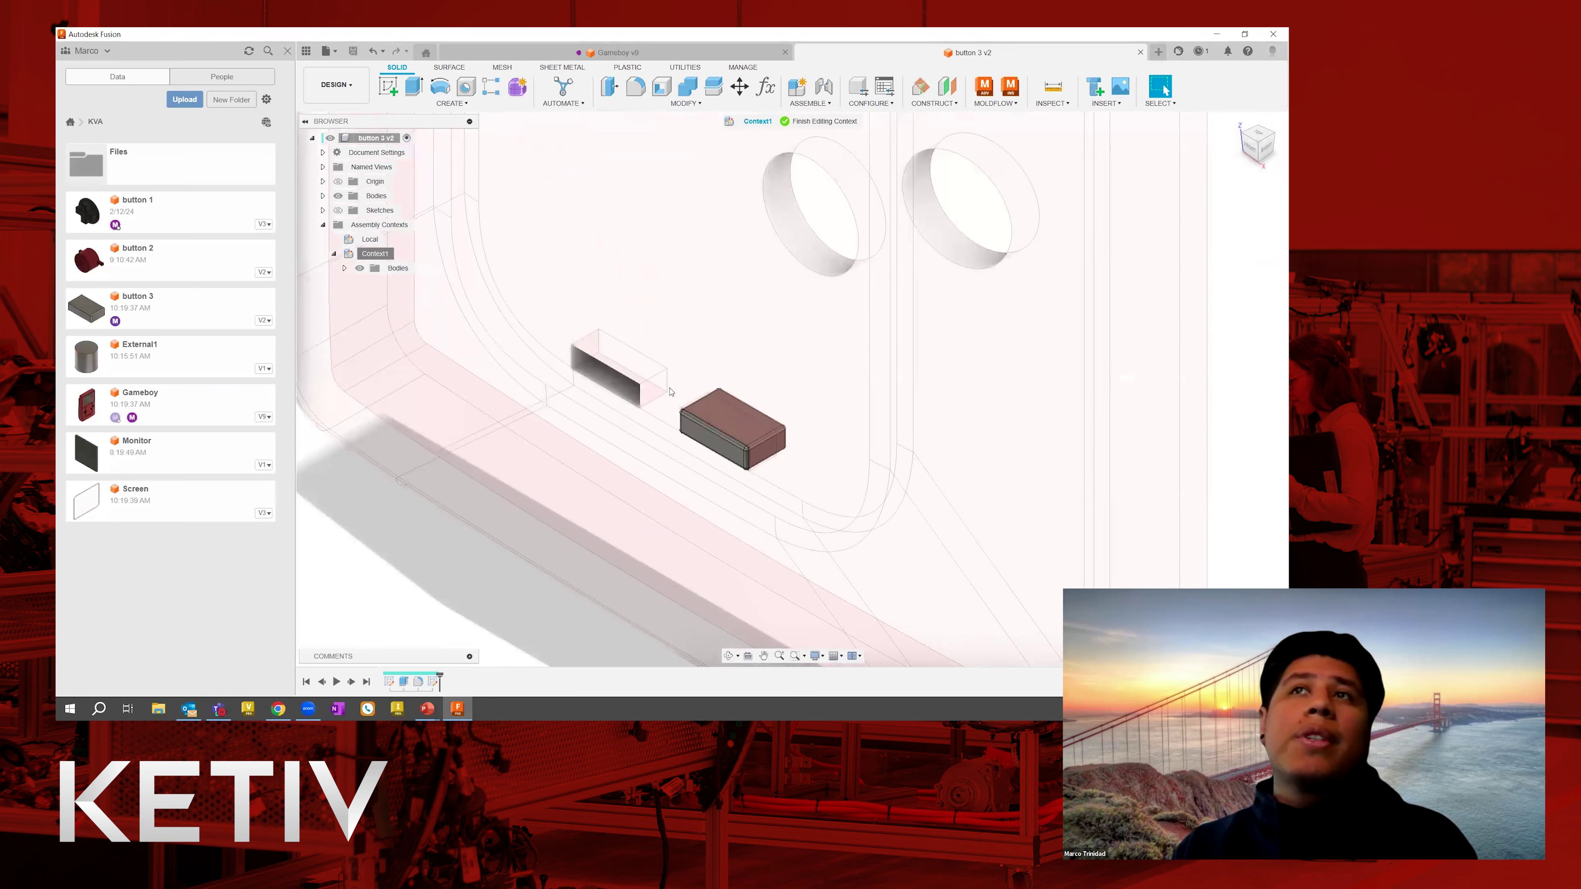
scroll(681, 402, down, 3)
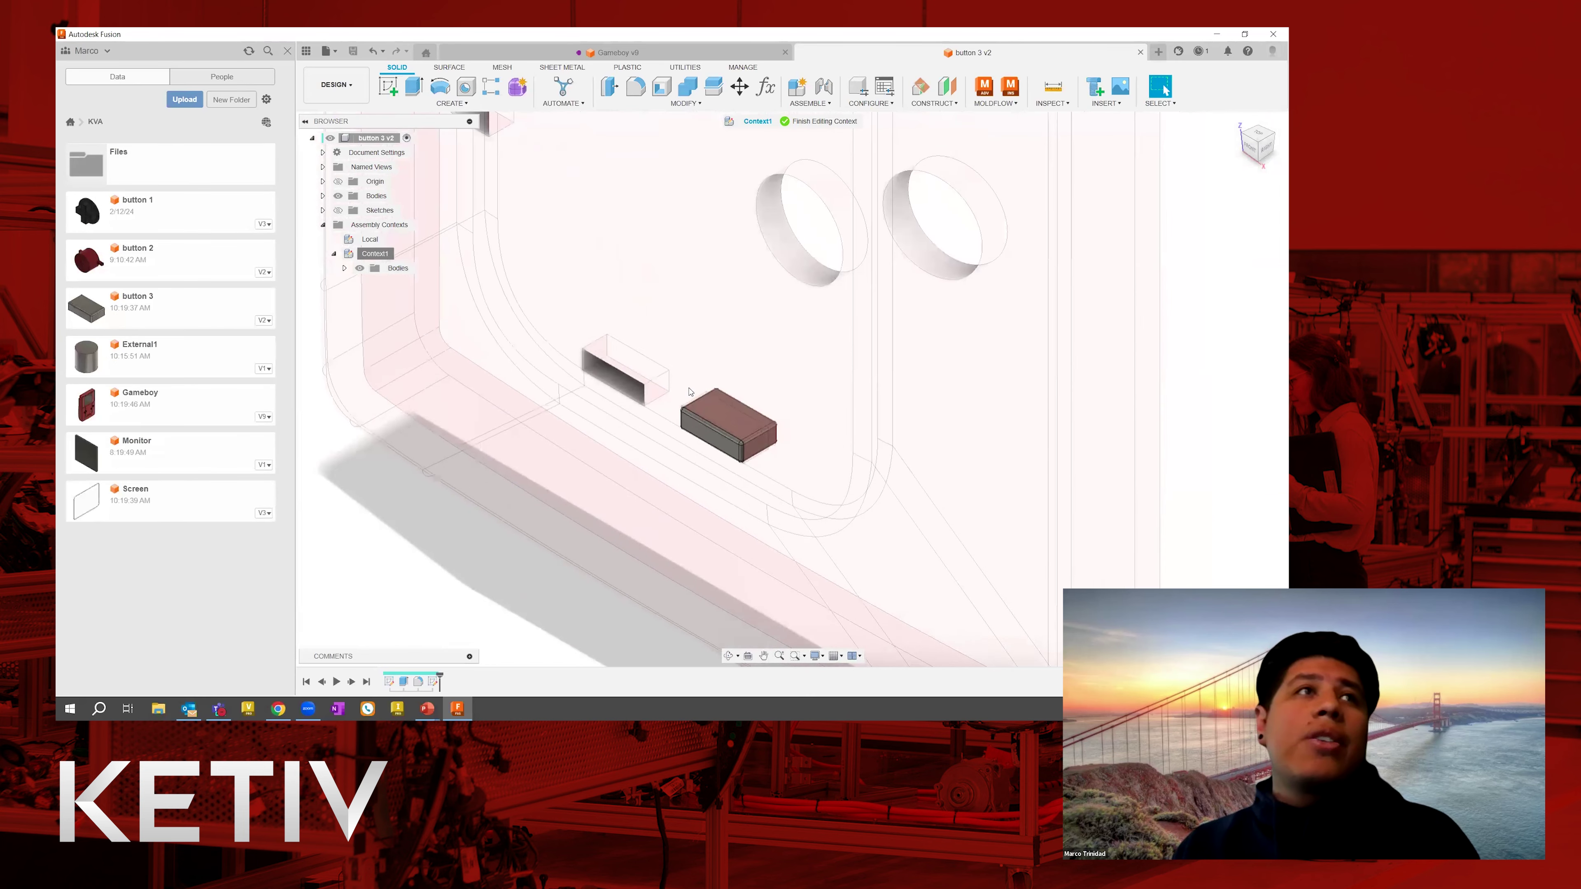
middle_drag(716, 337, 663, 280)
scroll(700, 386, up, 5)
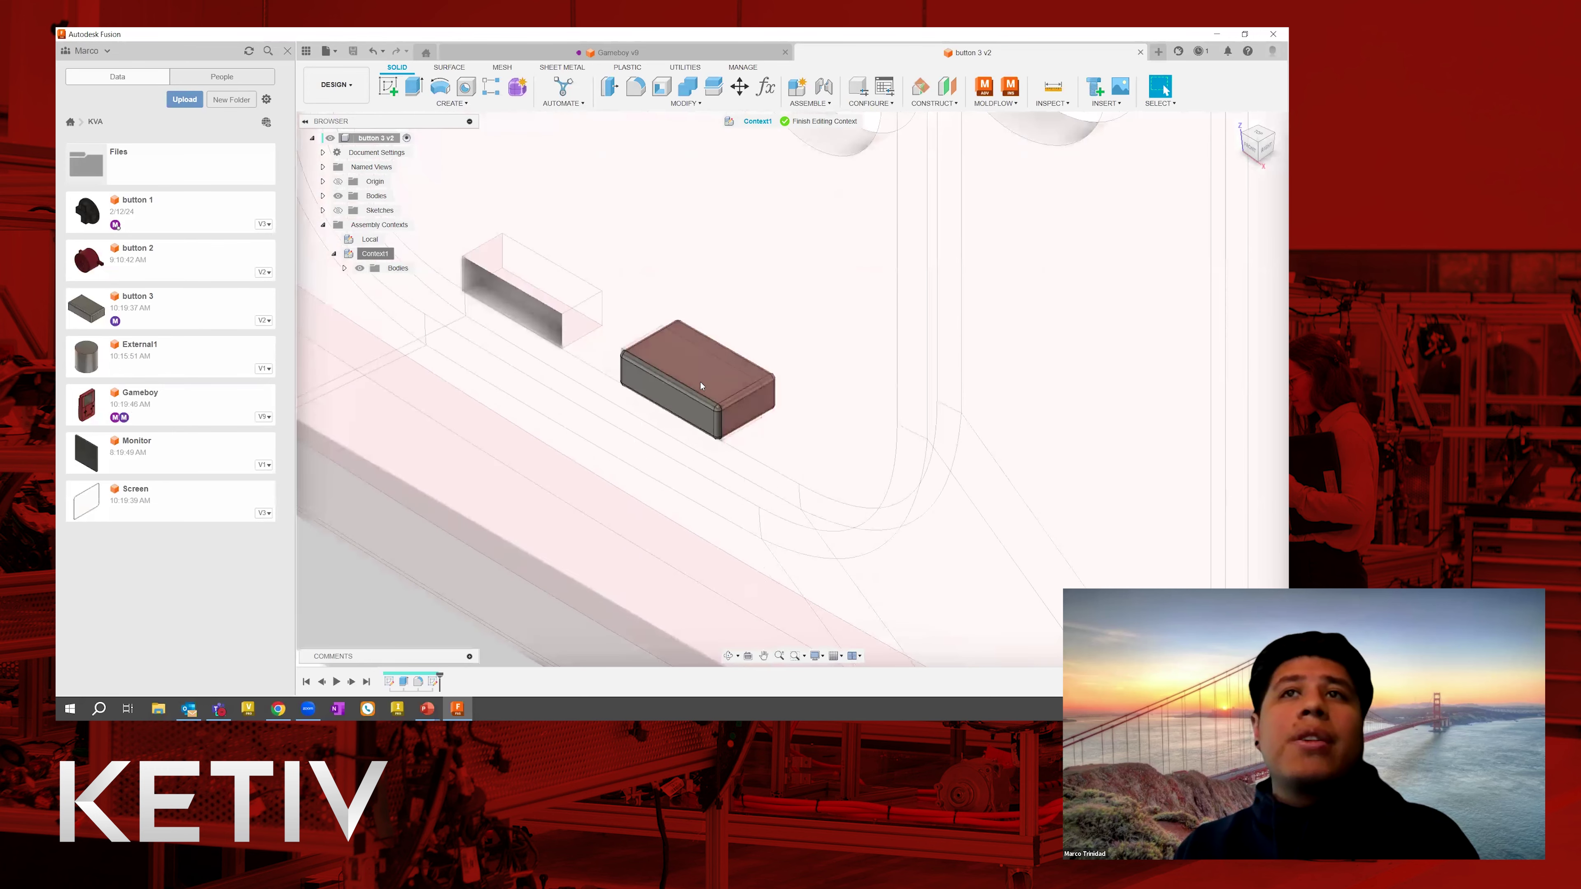
middle_drag(621, 338, 716, 366)
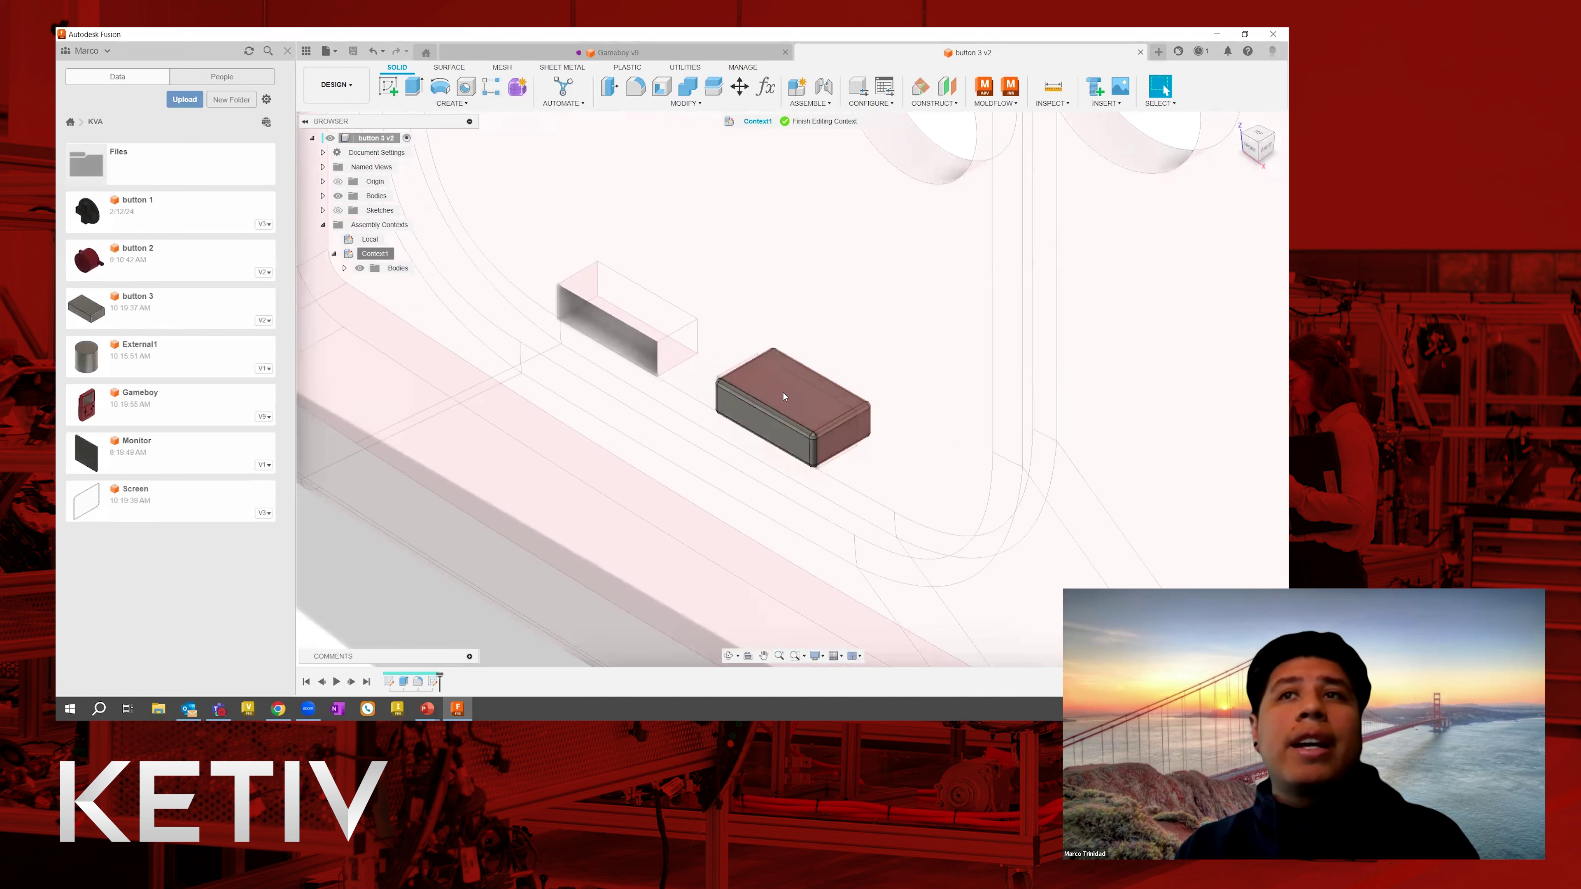
scroll(798, 389, down, 5)
scroll(442, 452, down, 1)
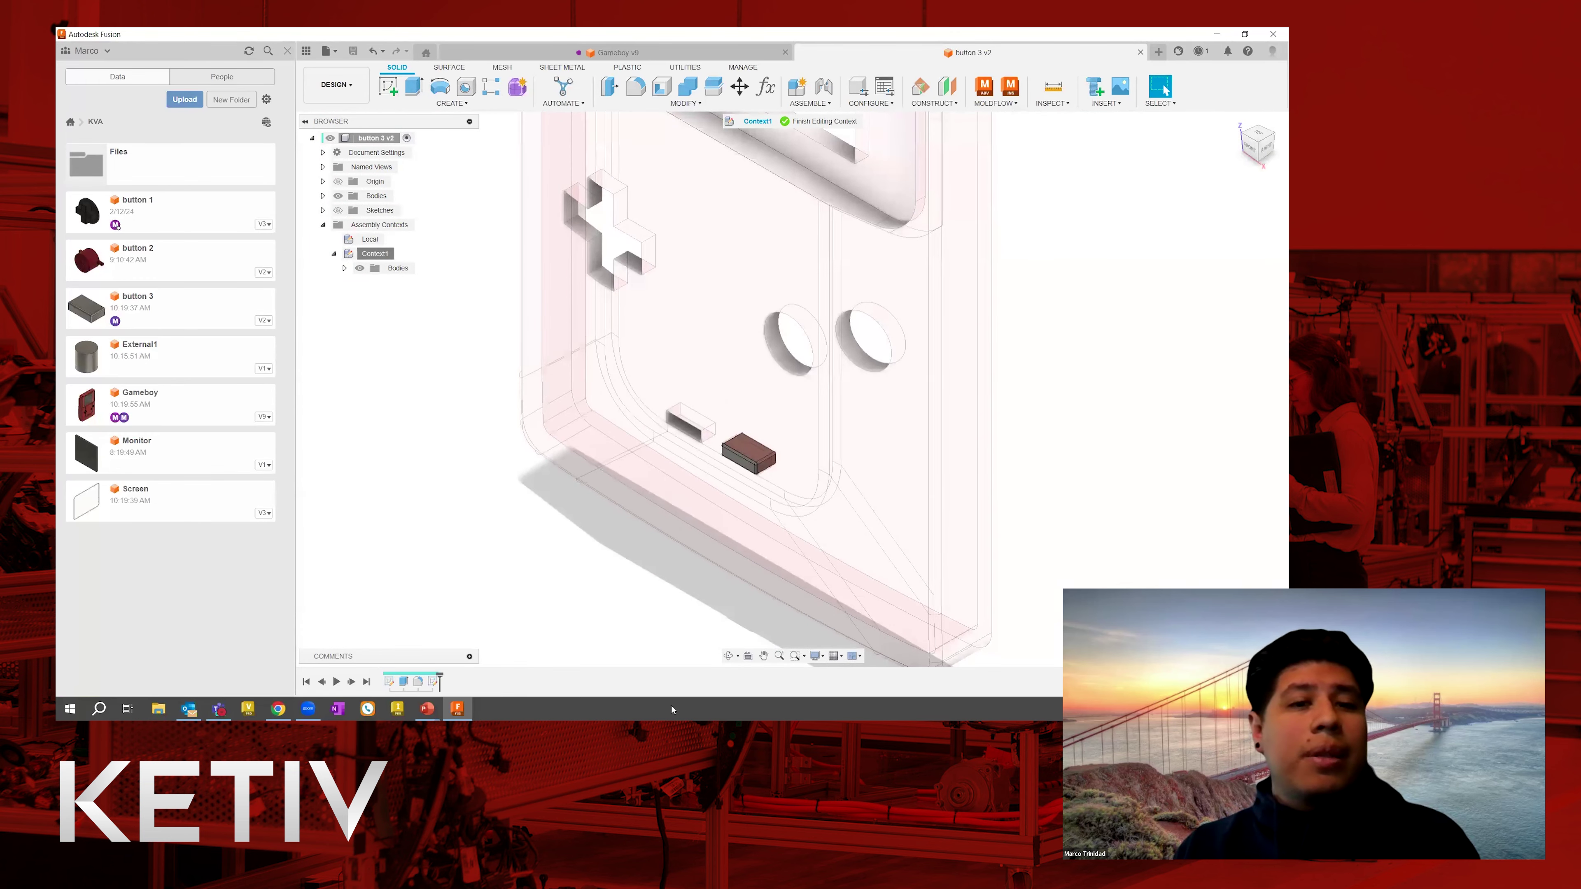
Sketch a small centre-diameter circle at the middle of button 3's front face and finish the sketch.
scroll(703, 461, up, 5)
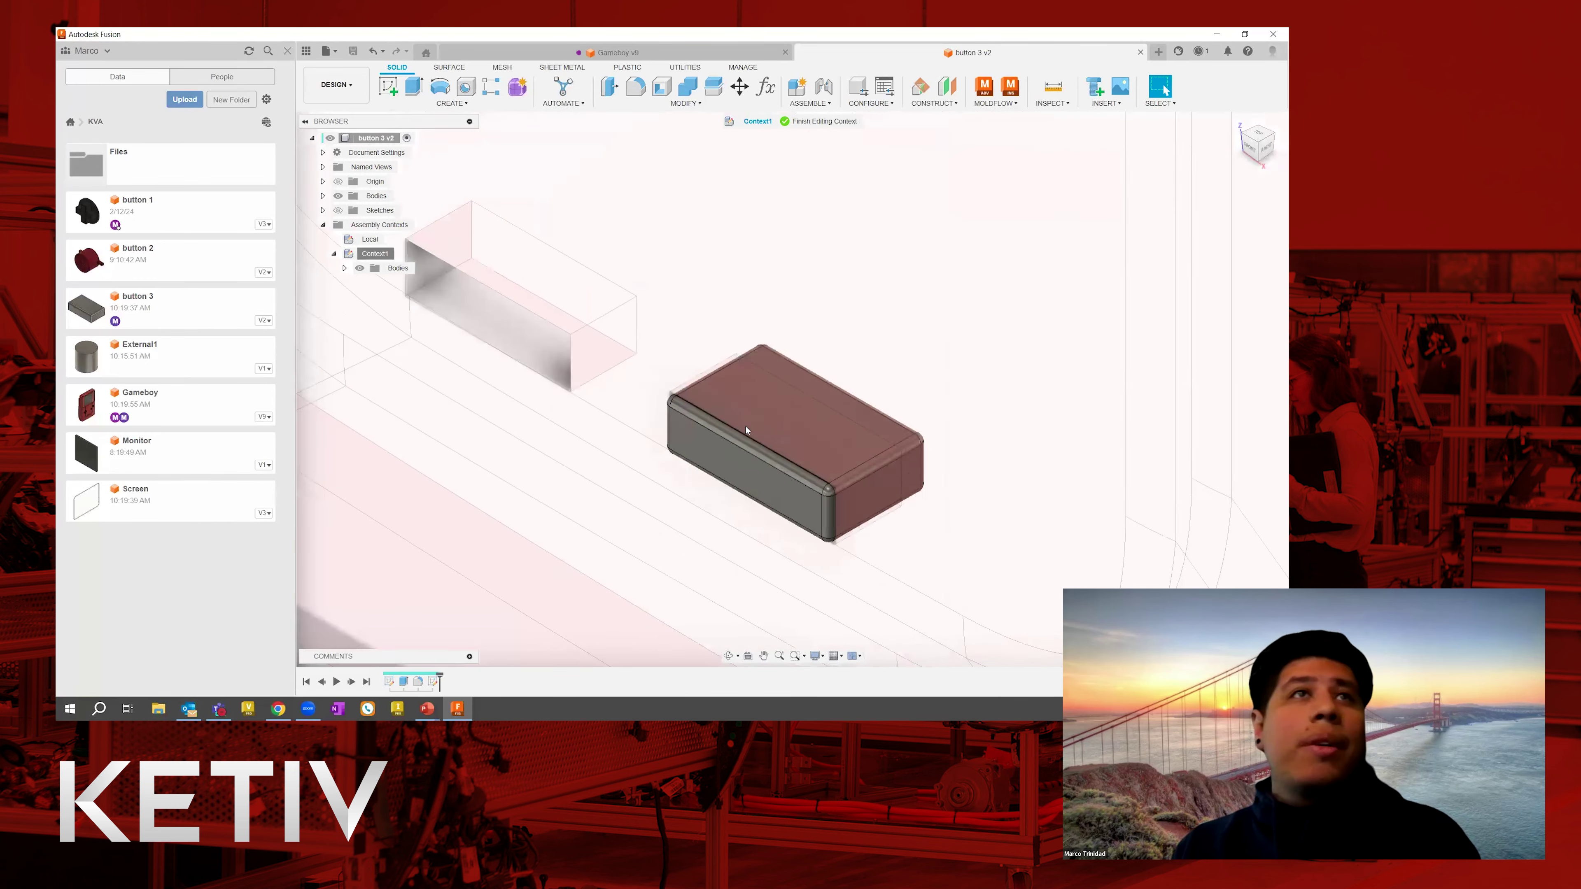
click(388, 86)
click(725, 451)
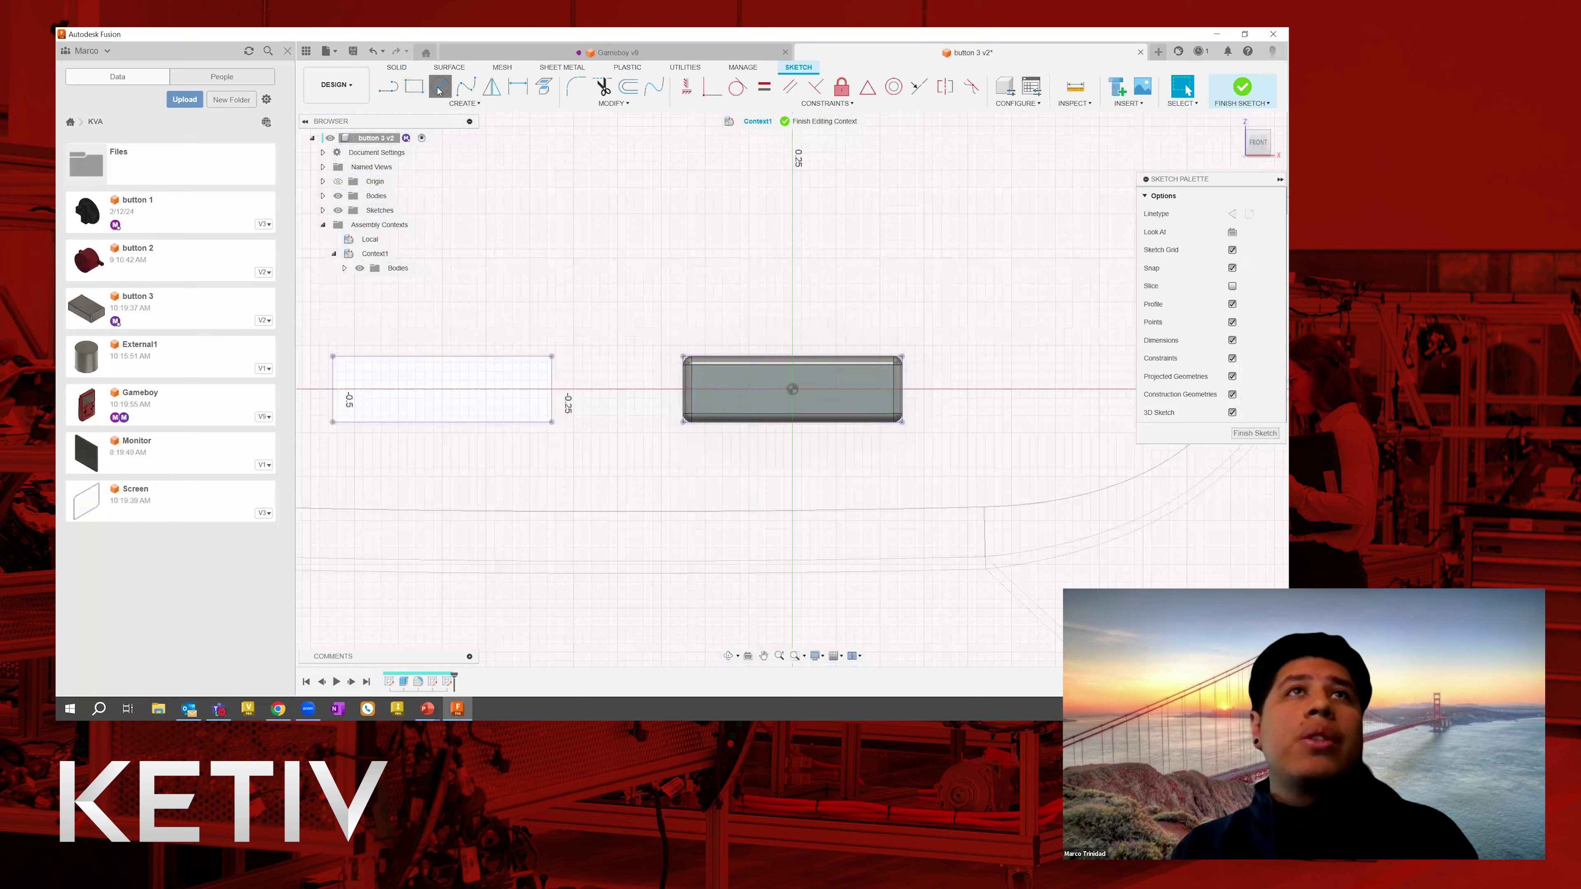
click(439, 87)
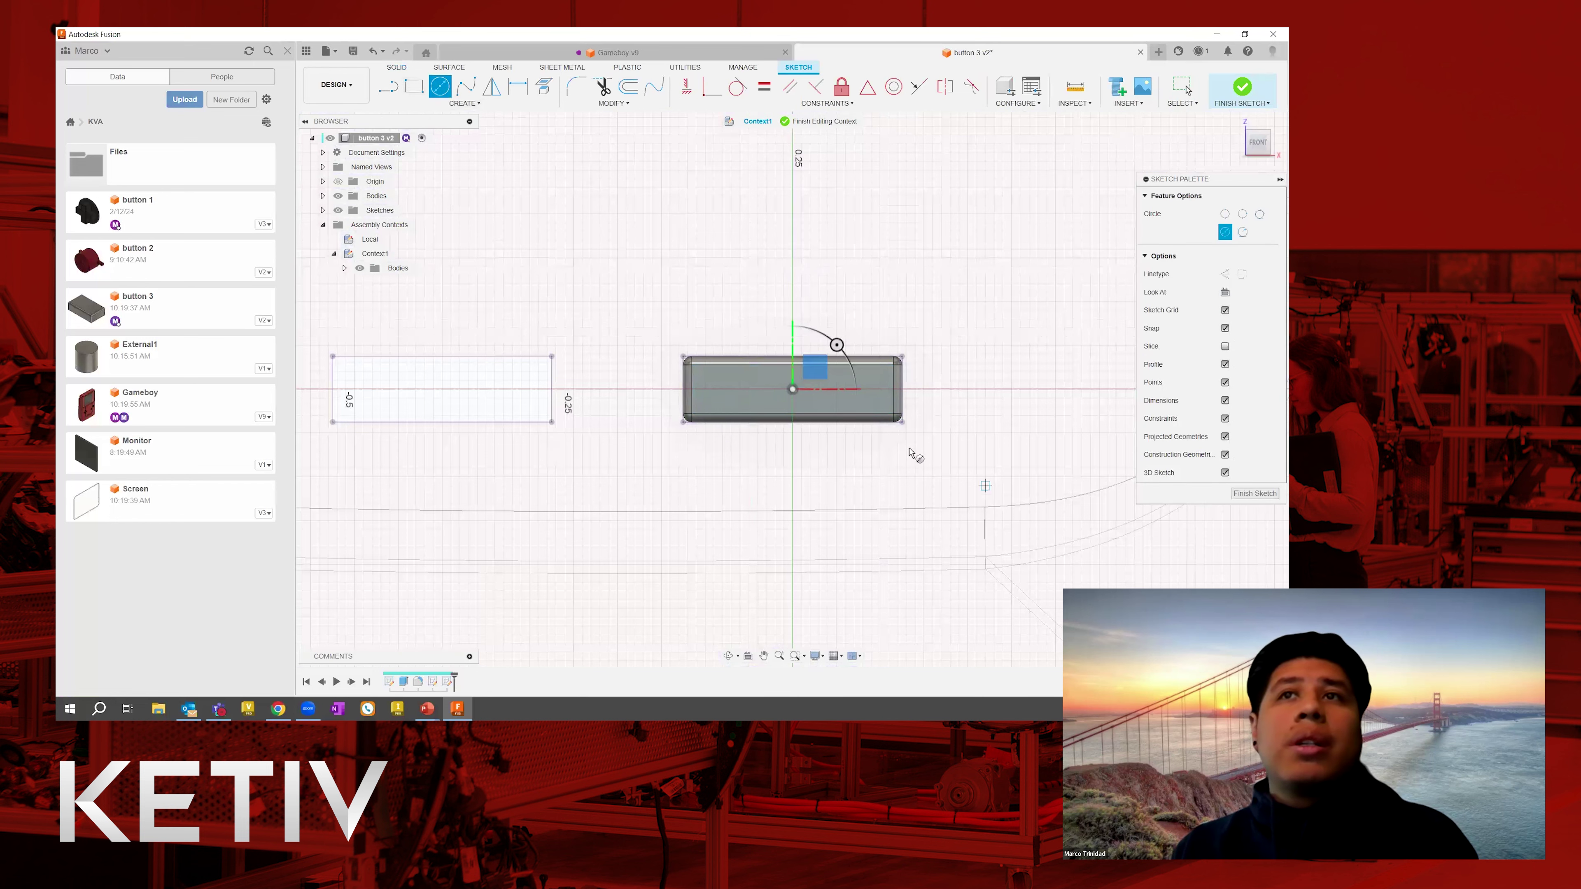
click(793, 389)
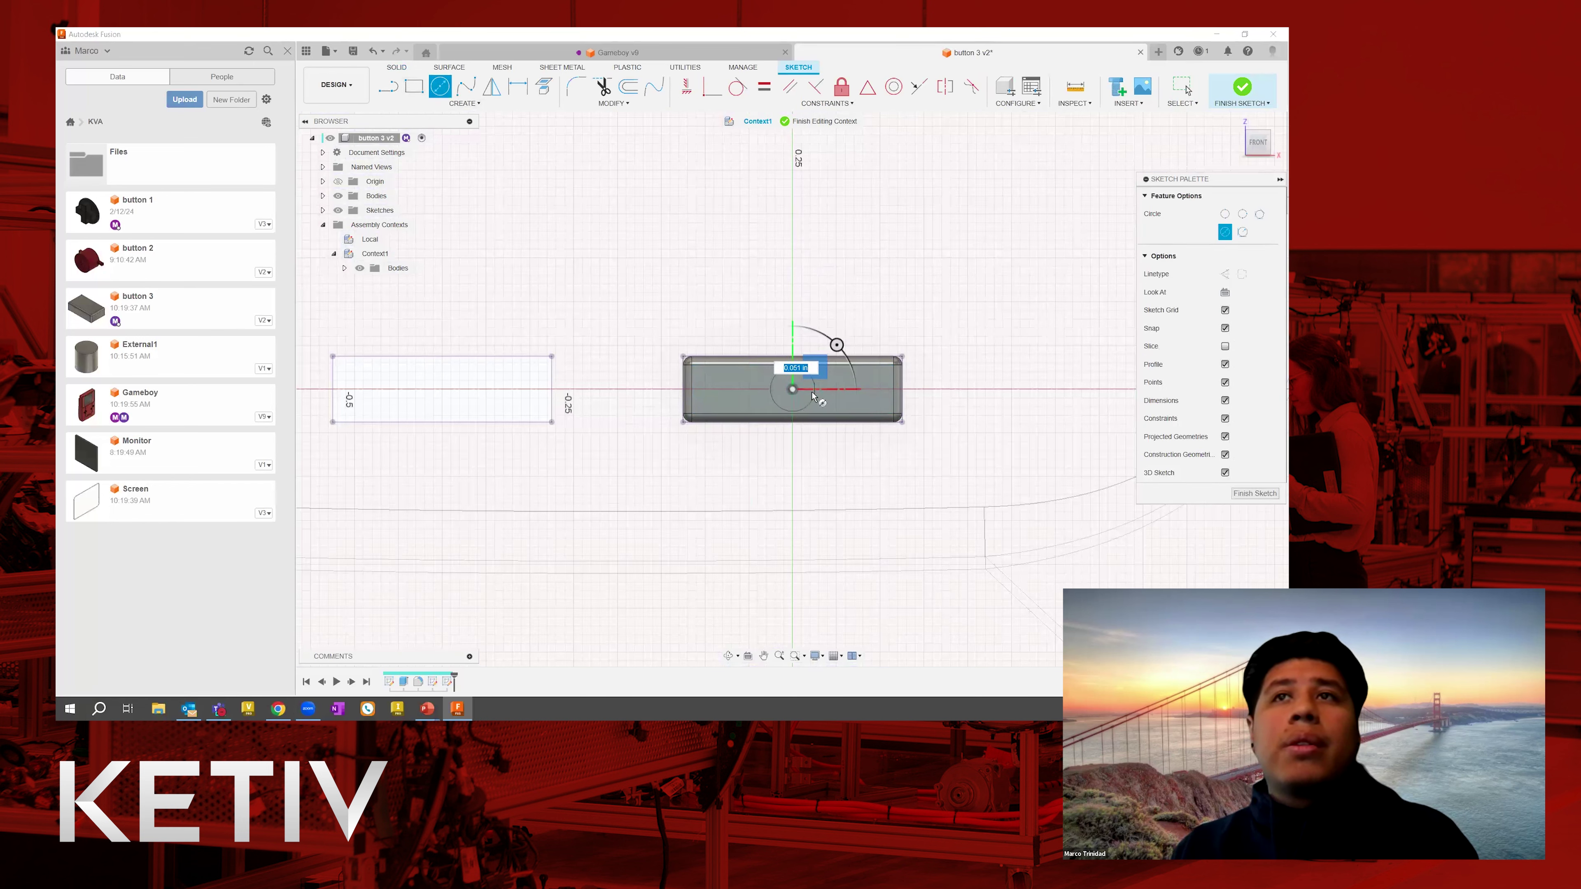
right_click(874, 397)
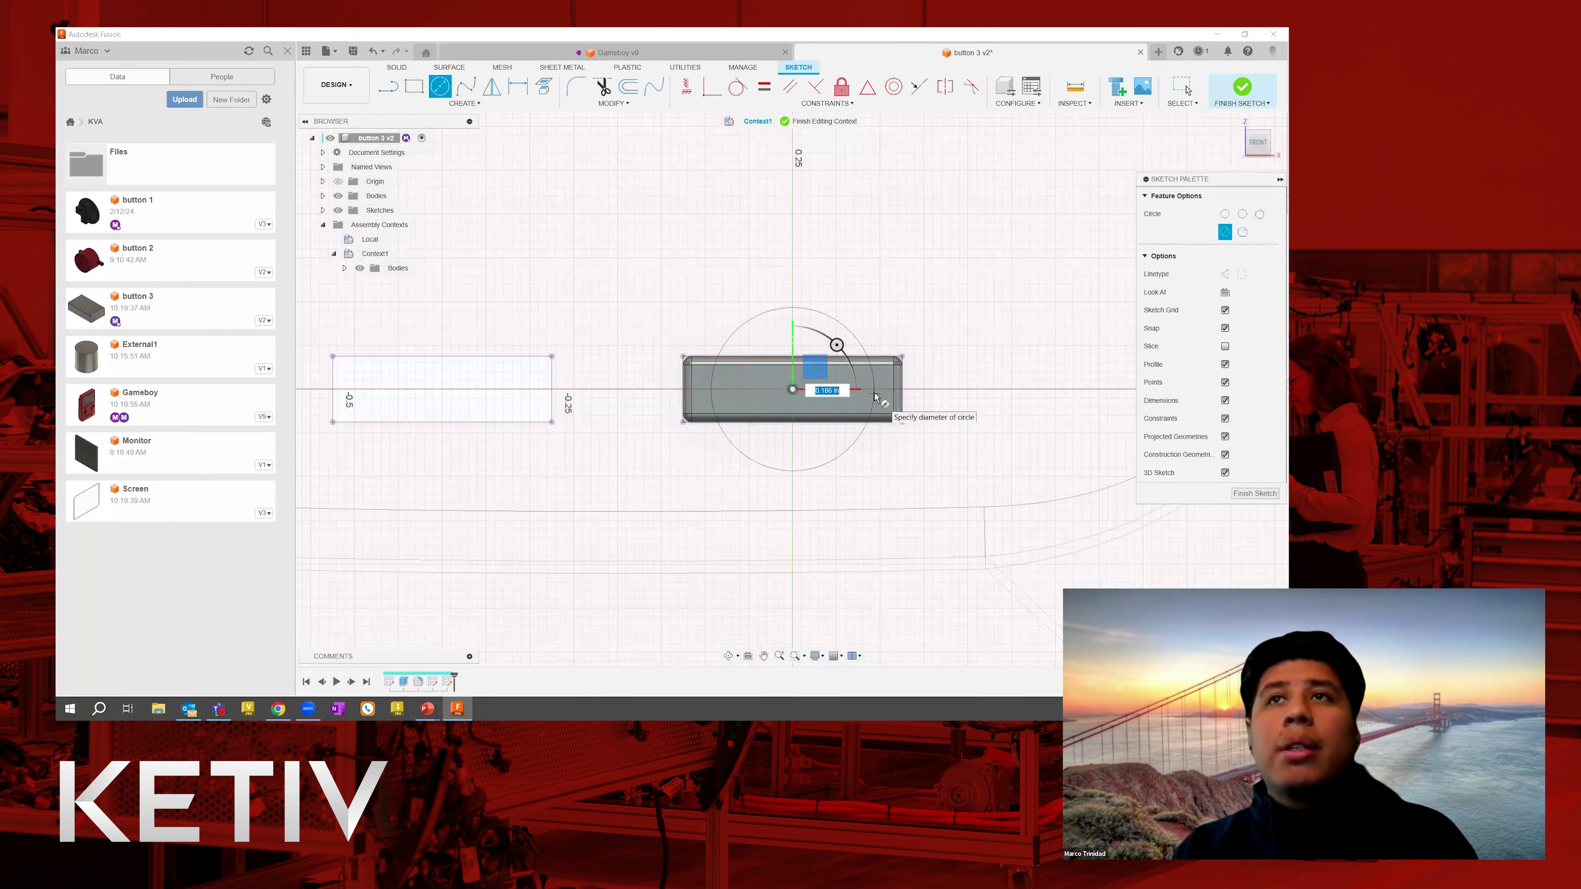
click(820, 393)
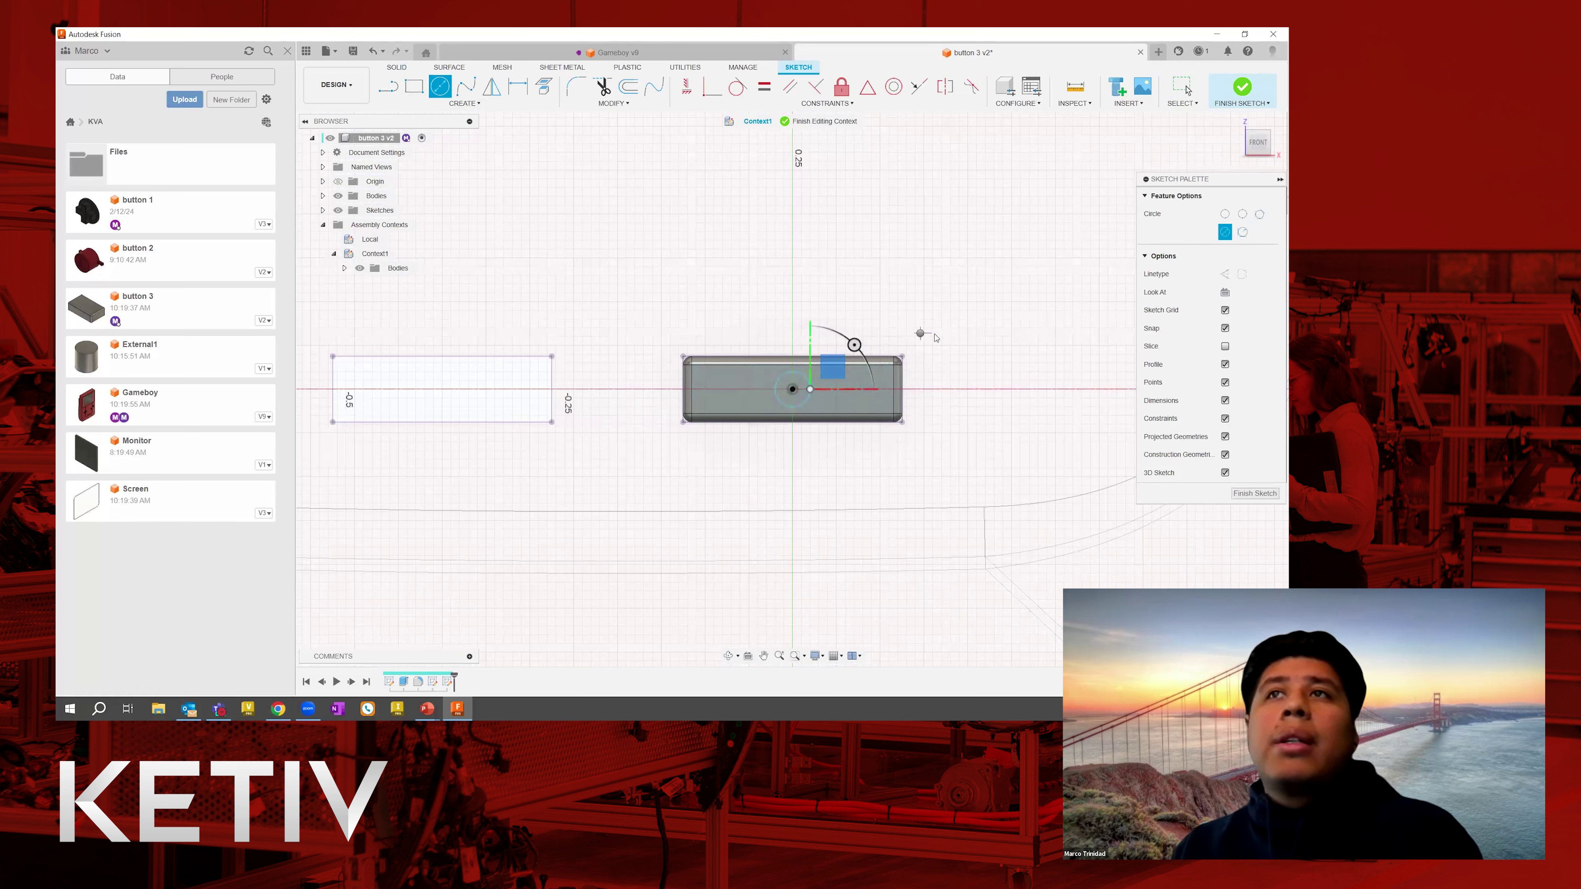
right_click(923, 337)
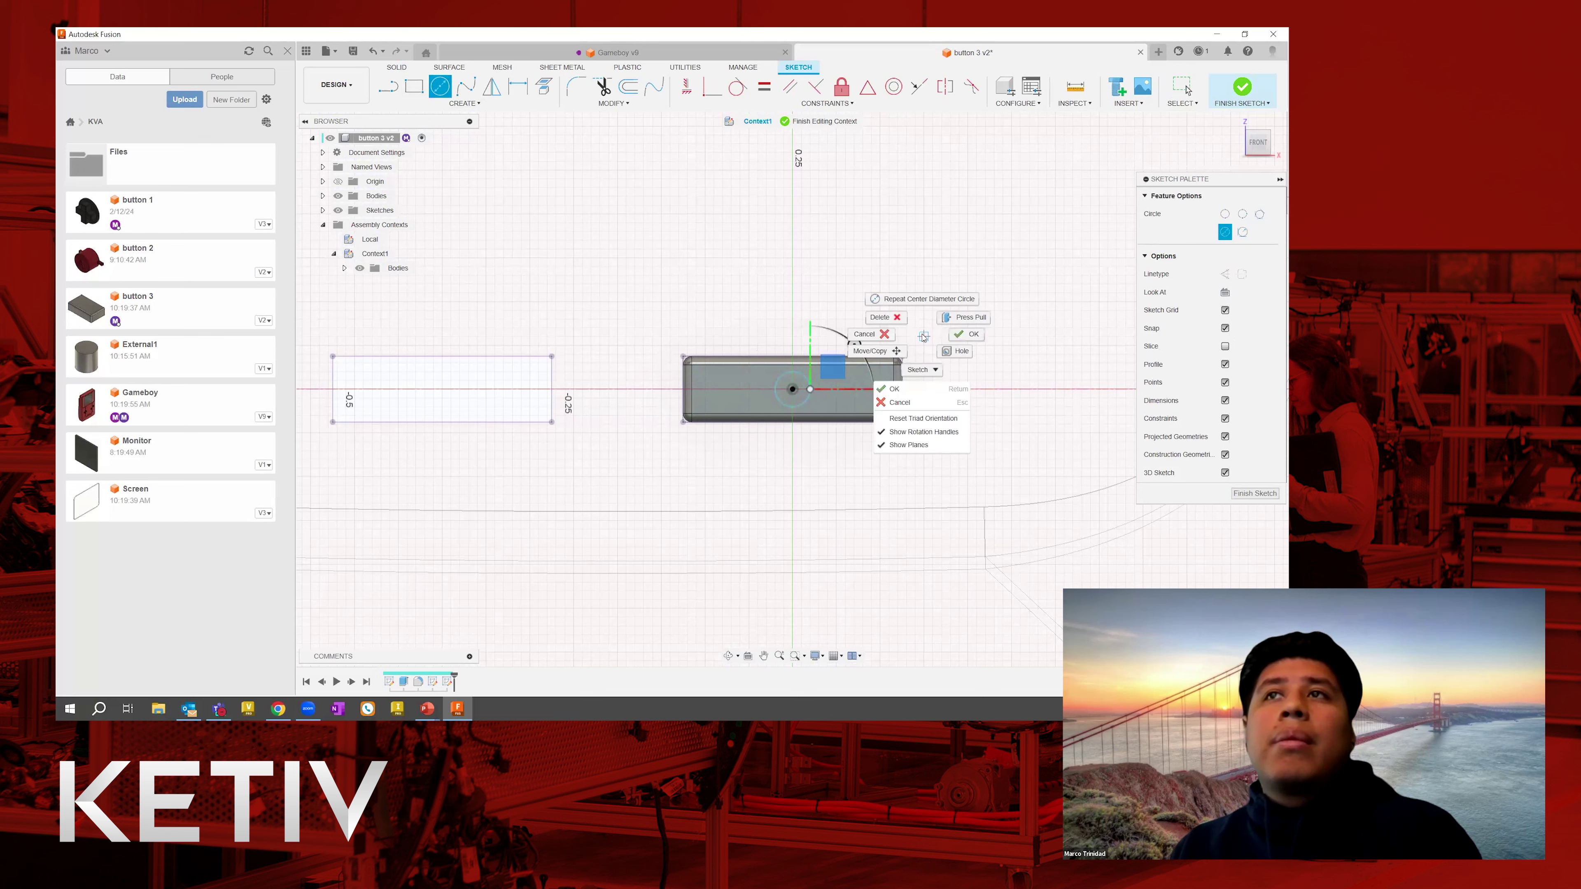
click(978, 339)
click(1238, 90)
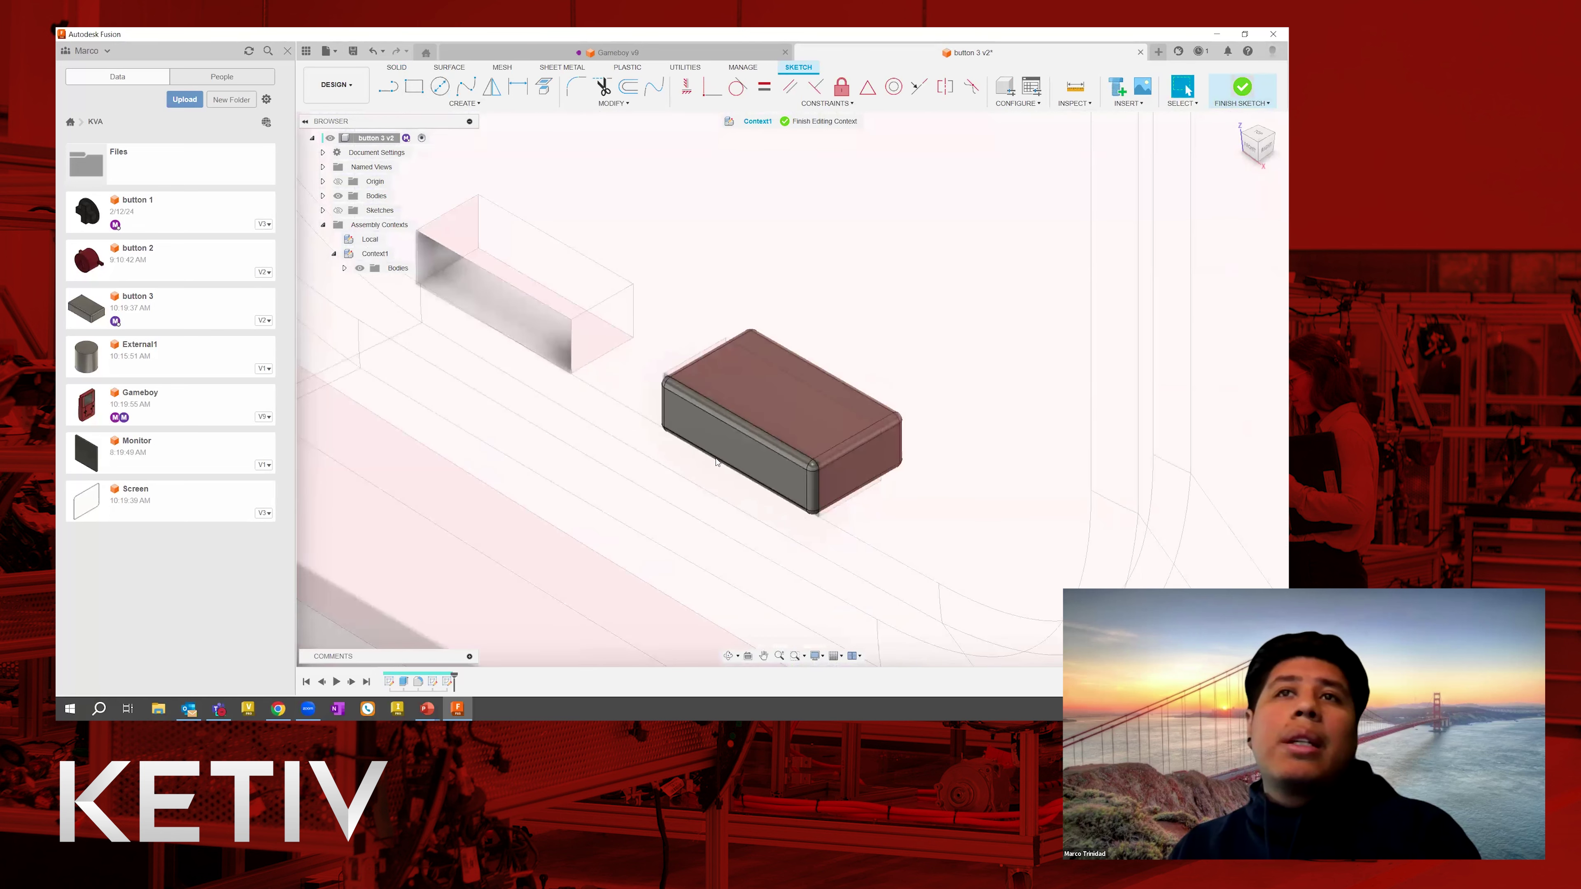
Show button 3's sketches and extrude the small circle by 0.1 outward from the front face.
key(e)
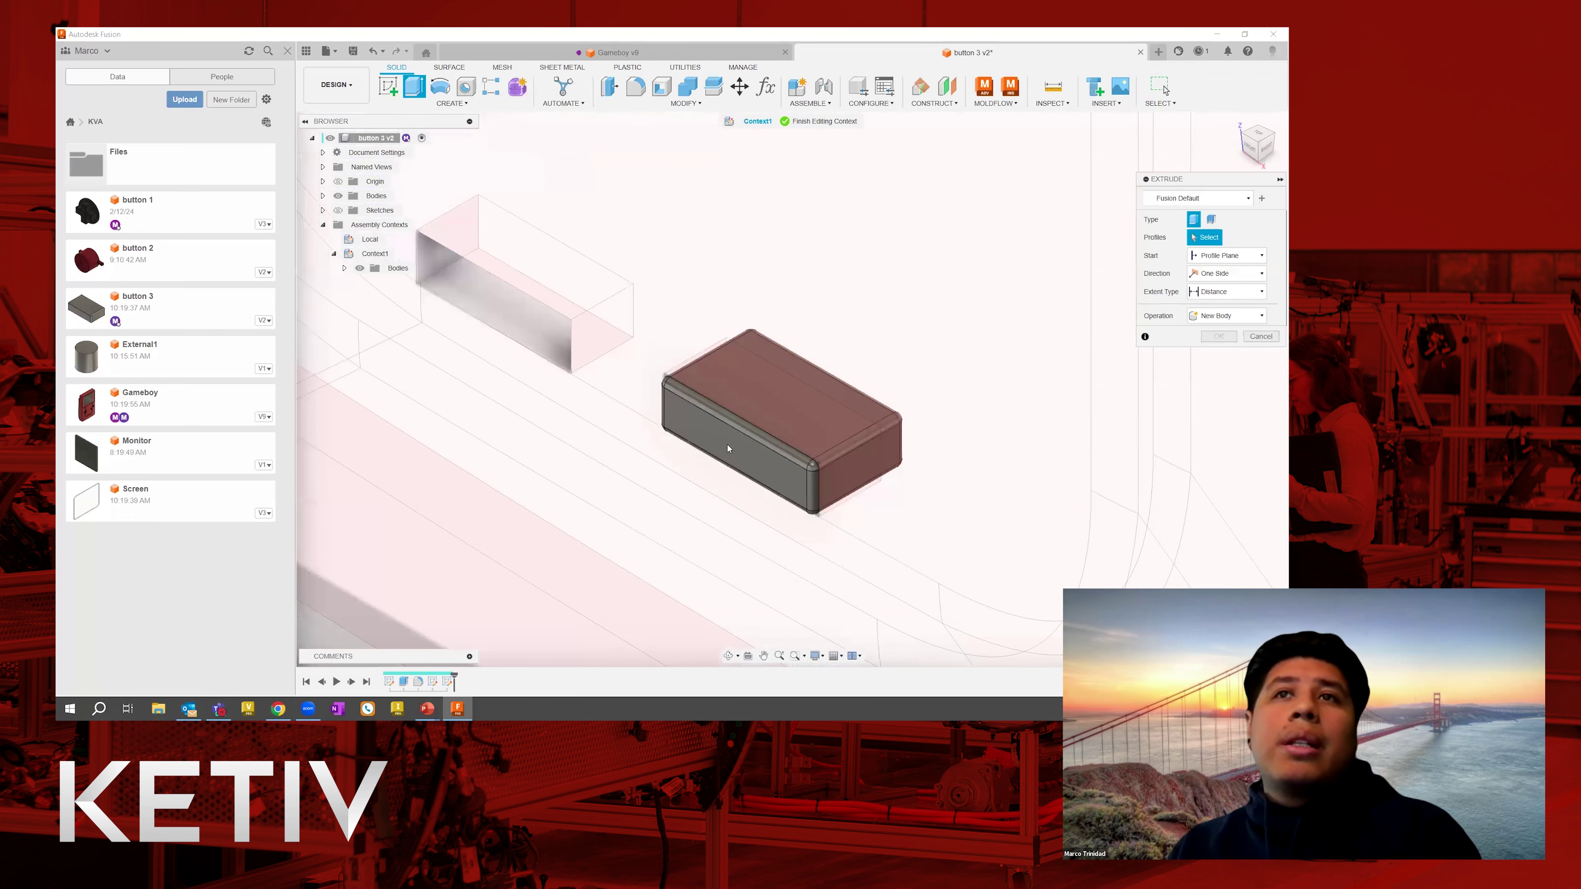
click(338, 210)
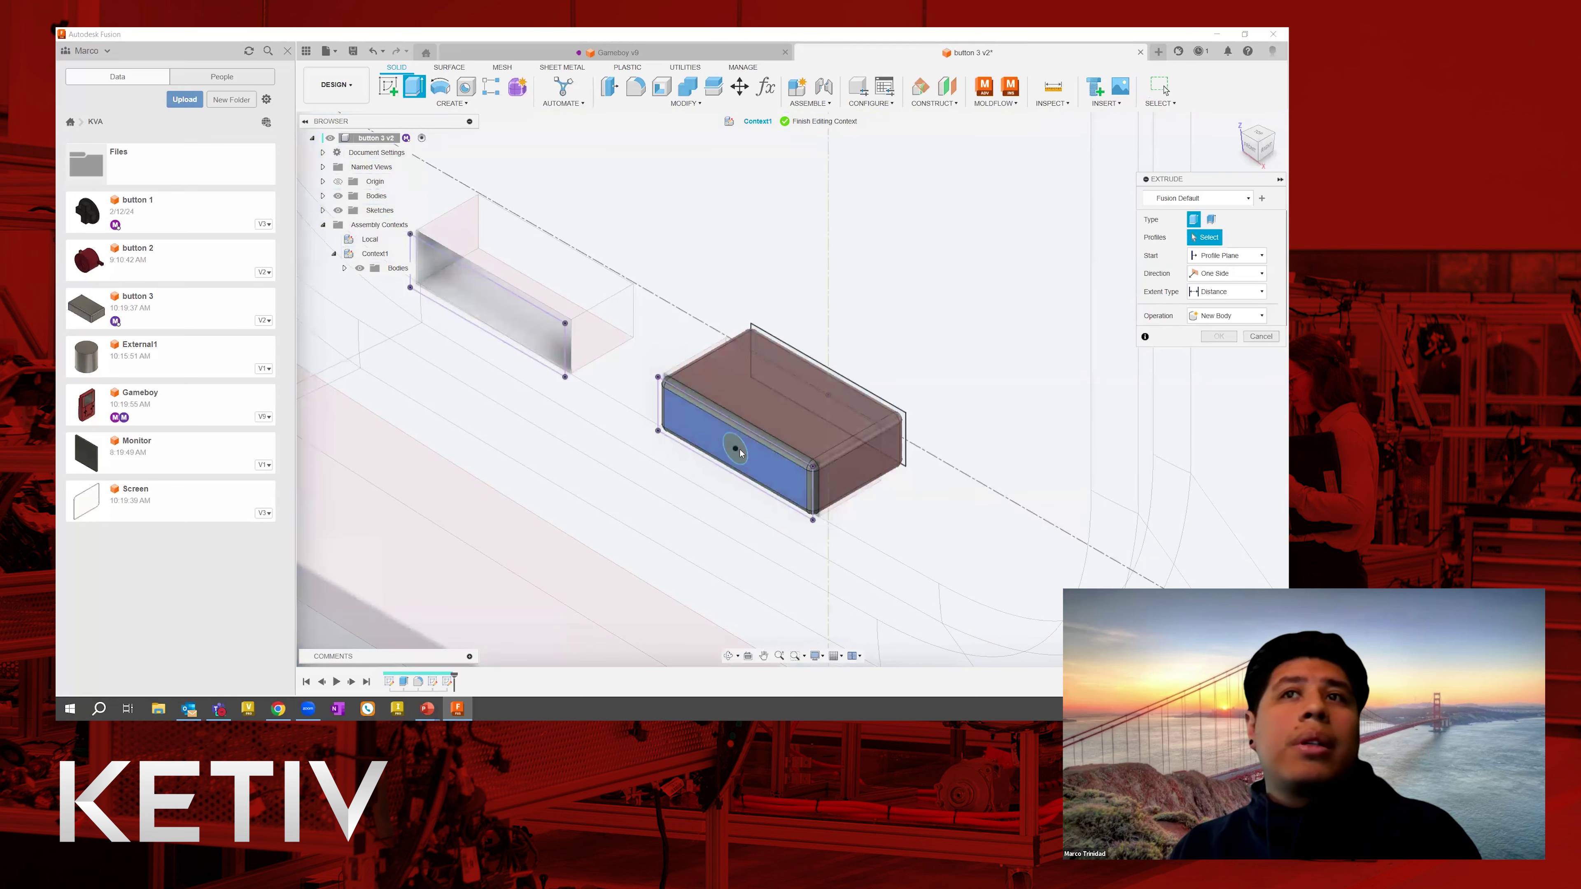
scroll(736, 452, up, 2)
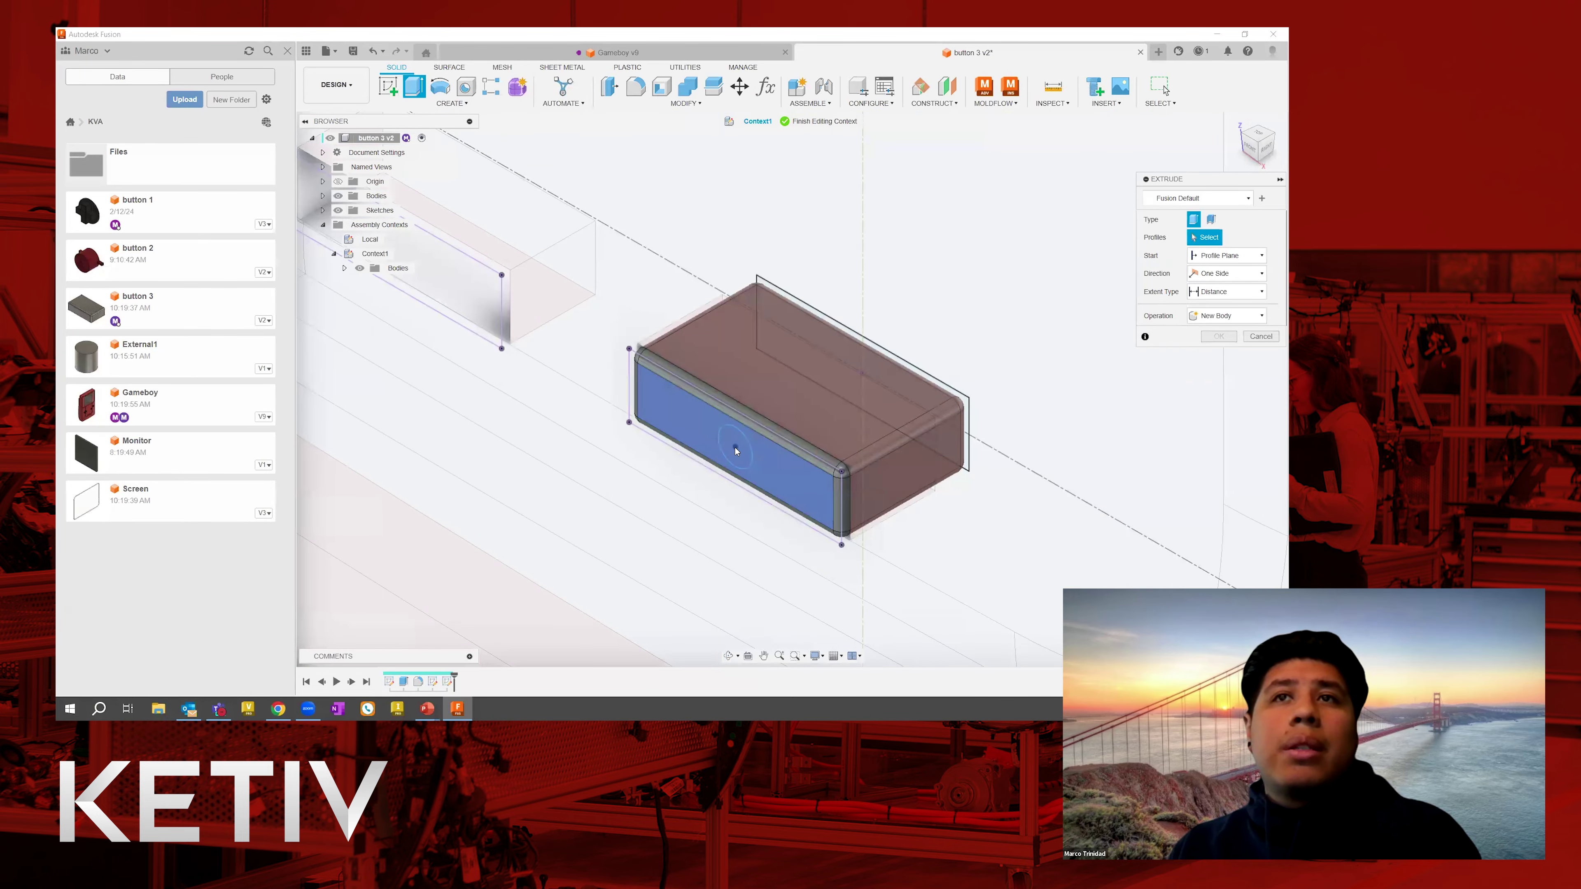
scroll(738, 449, up, 4)
click(732, 405)
scroll(772, 430, down, 4)
text(0.1)
key(Return)
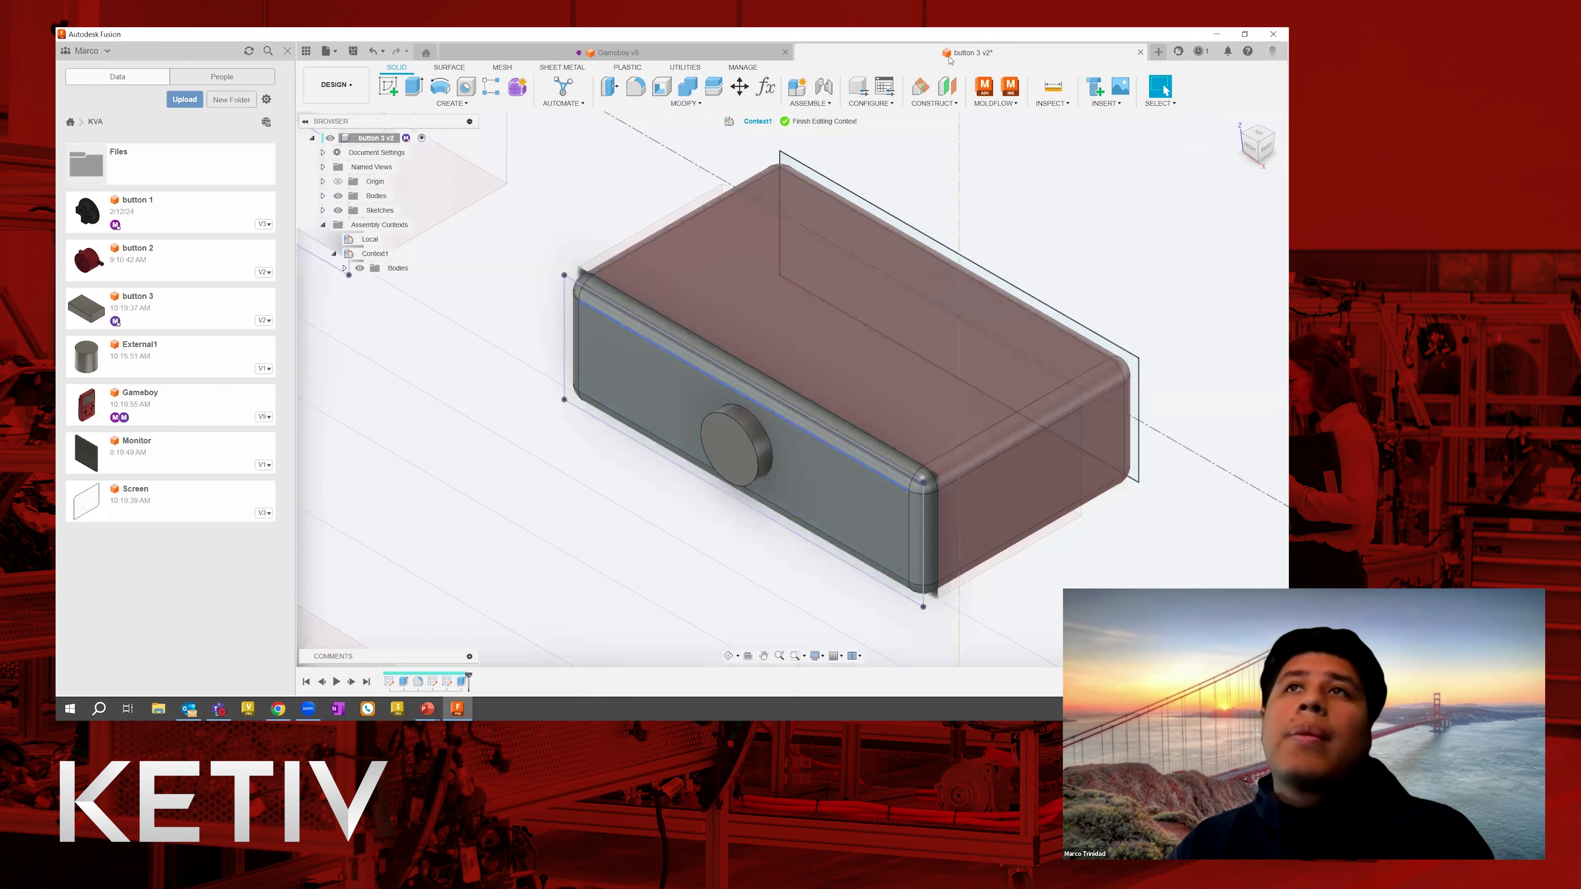
Finish editing Context1 in the button 3 document.
right_click(979, 122)
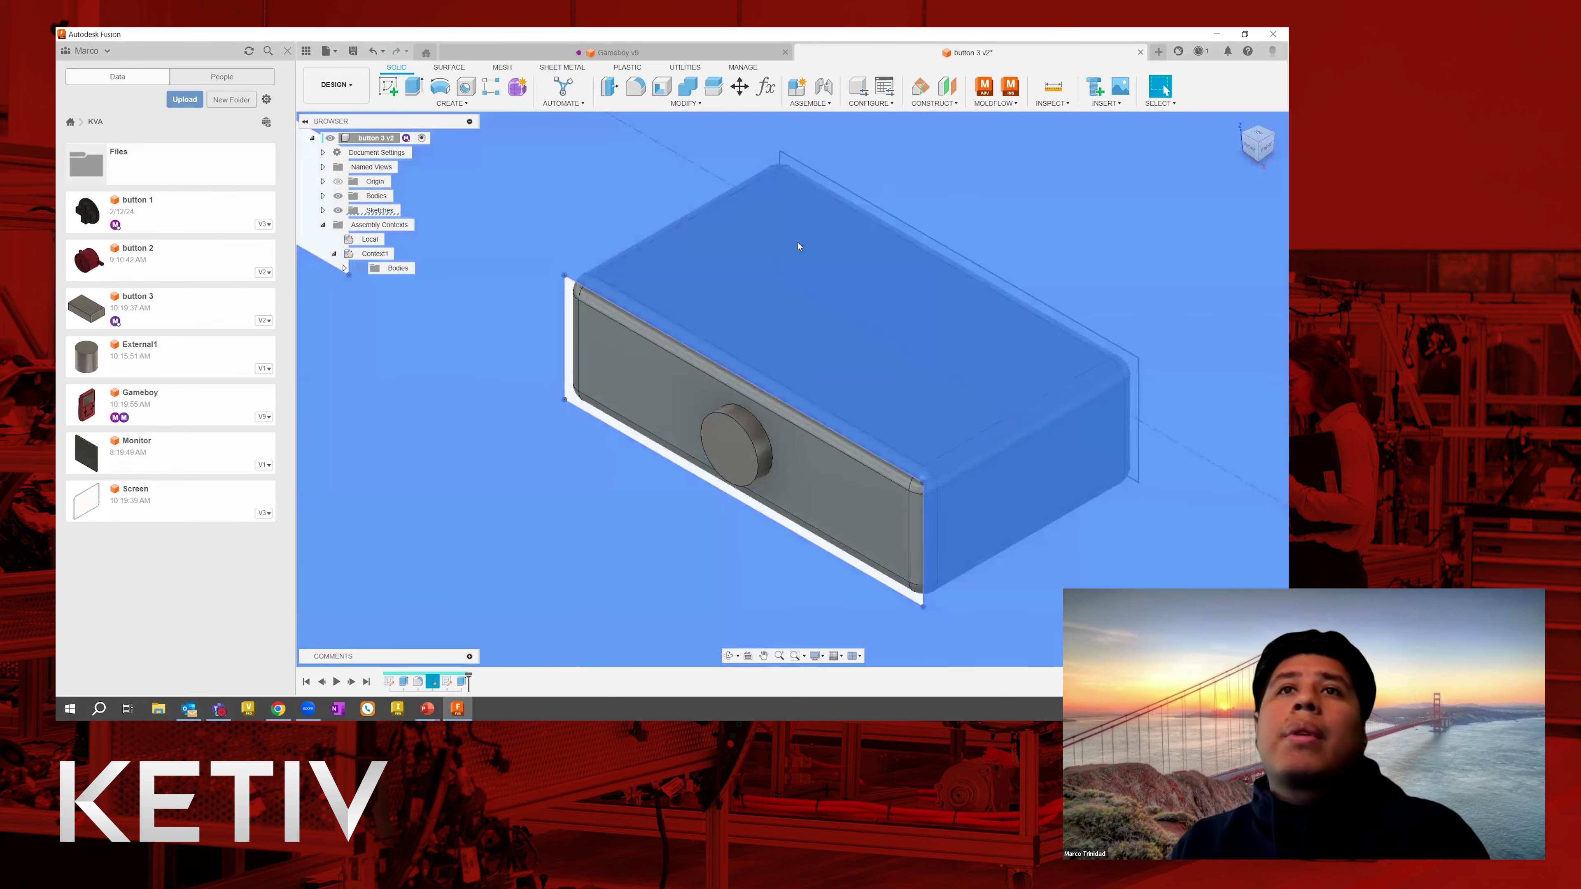
scroll(774, 243, down, 3)
scroll(775, 243, down, 3)
click(1159, 264)
scroll(1119, 314, down, 3)
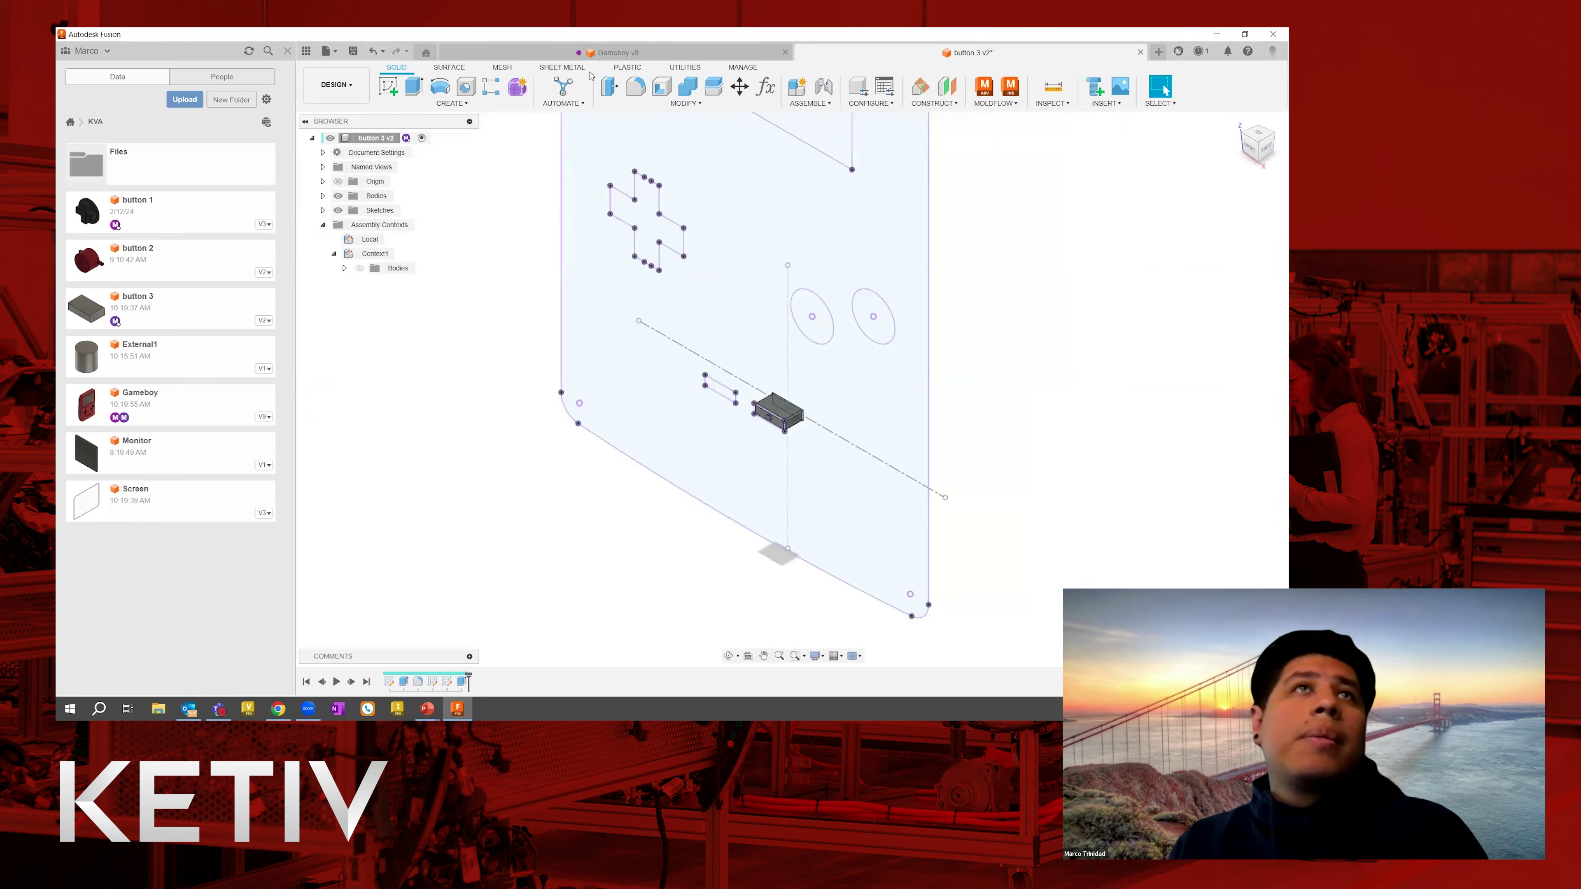
Check the first button 3 component in the Gameboy assembly and return to the edited button 3 document.
click(613, 52)
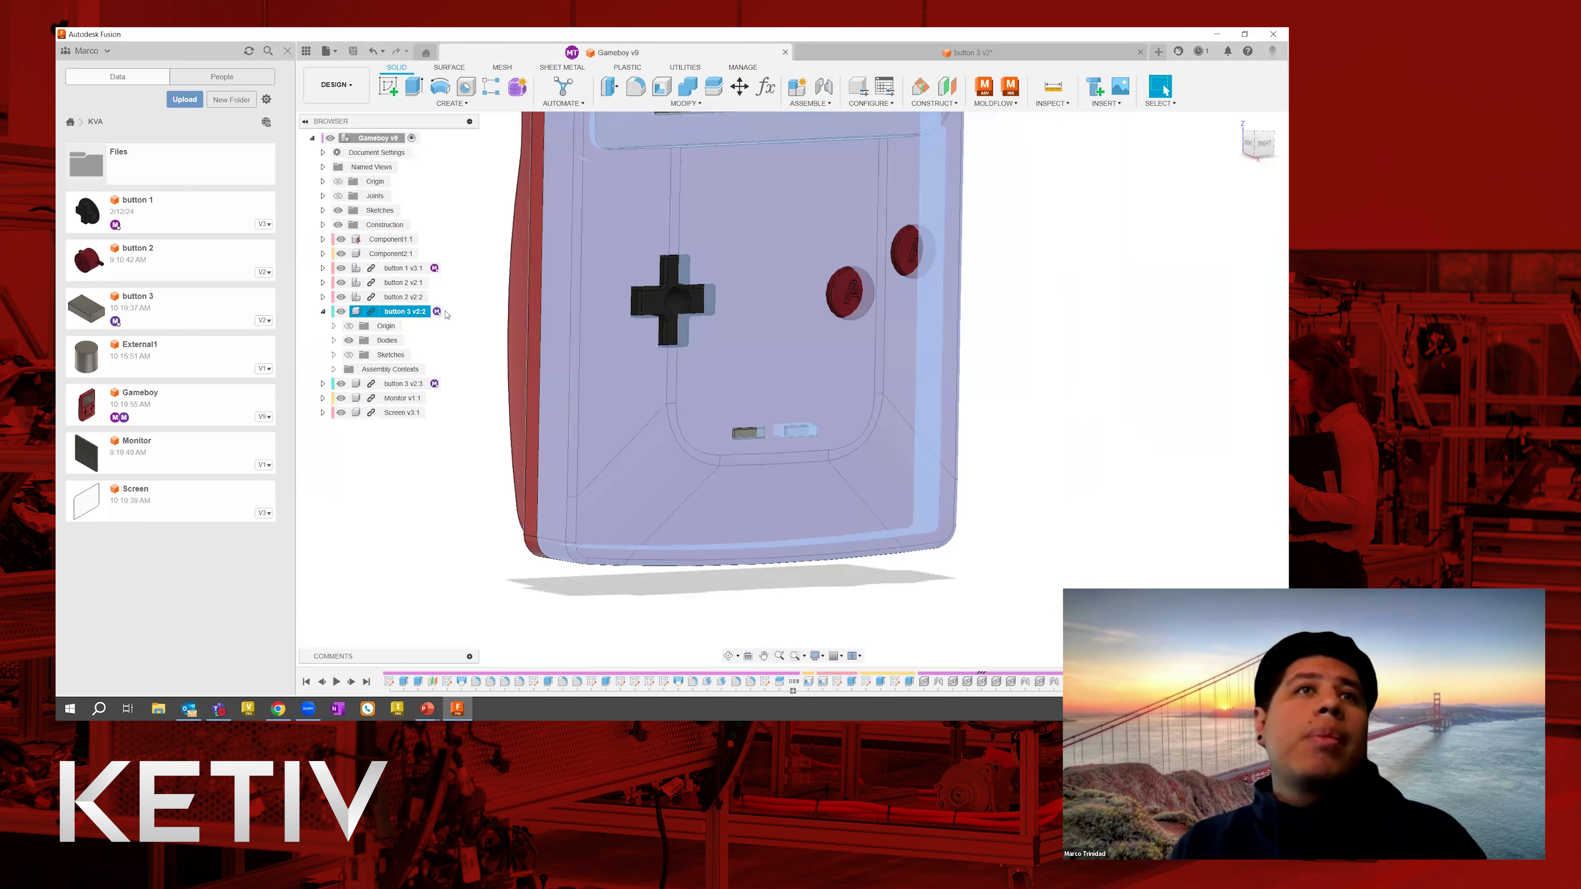
click(454, 314)
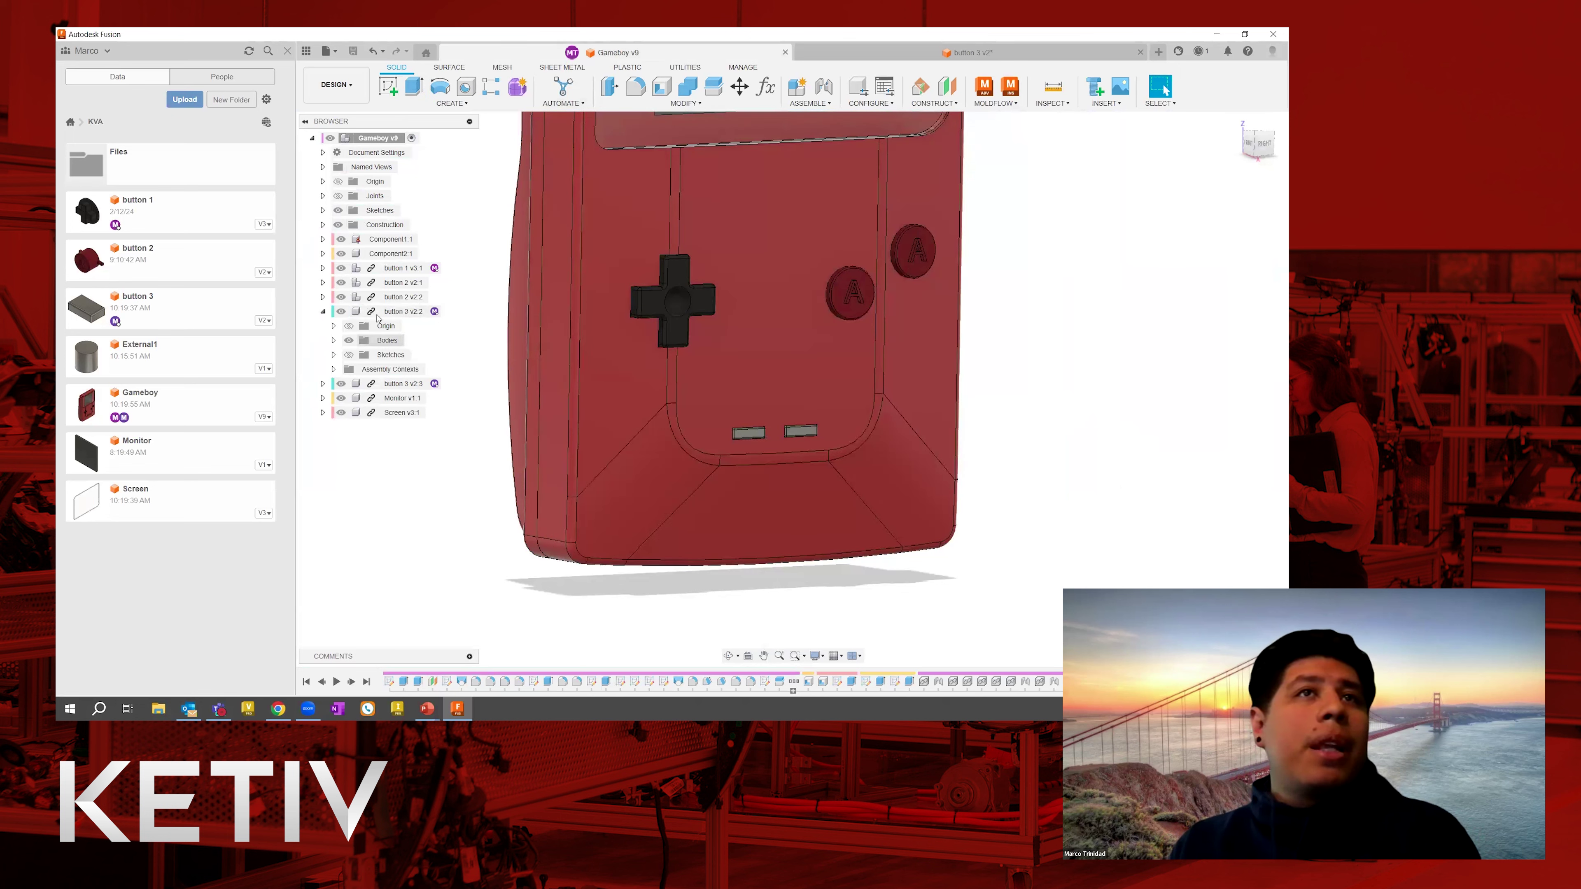
click(962, 66)
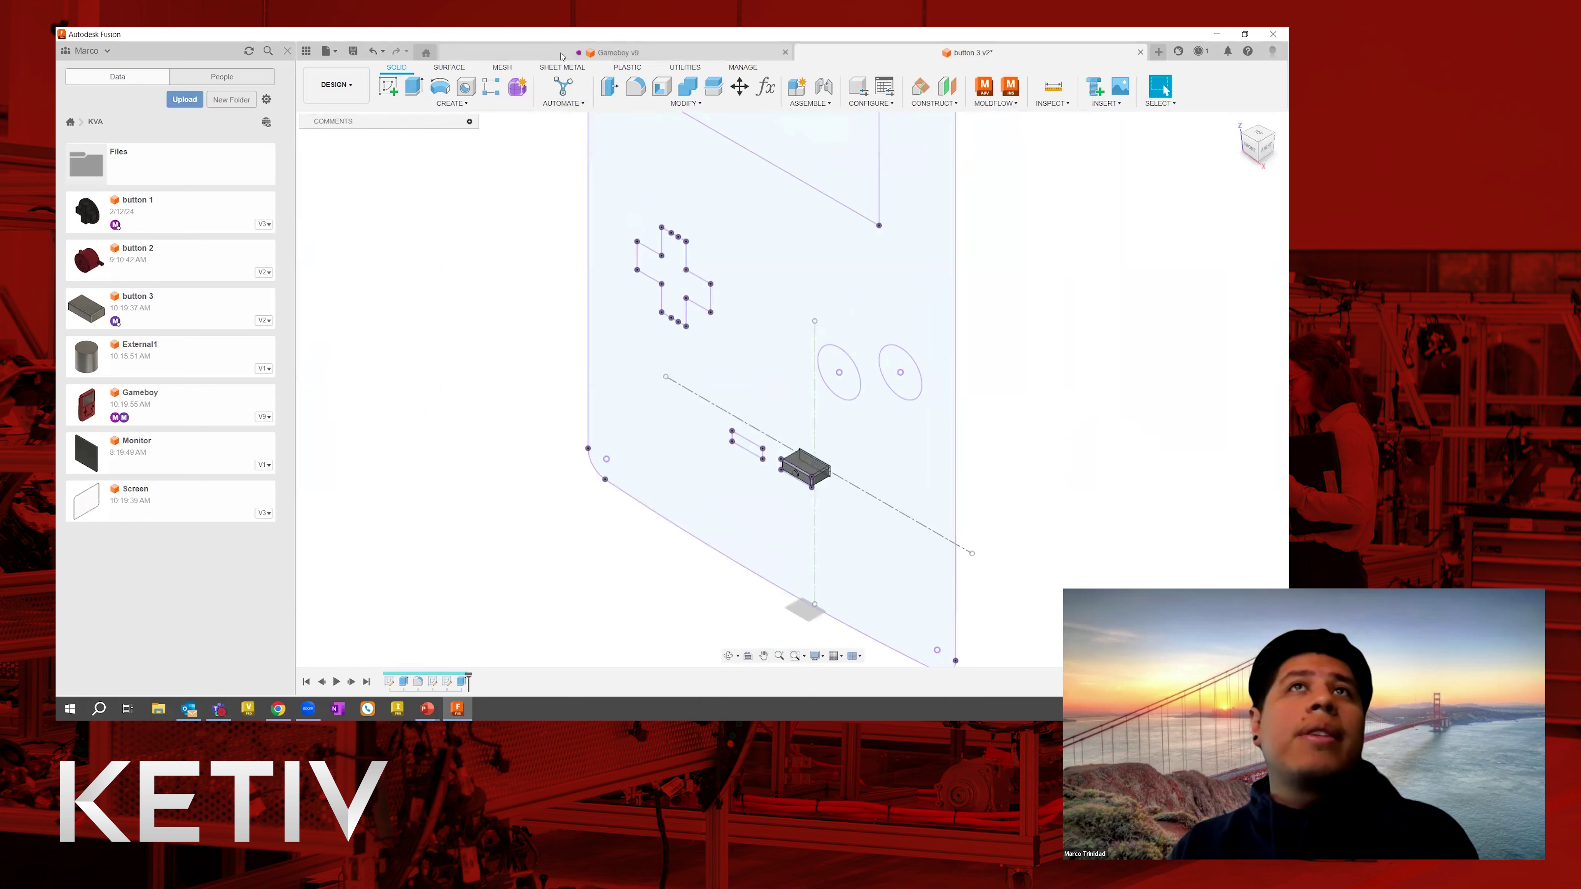
click(543, 52)
key(ctrl+Tab)
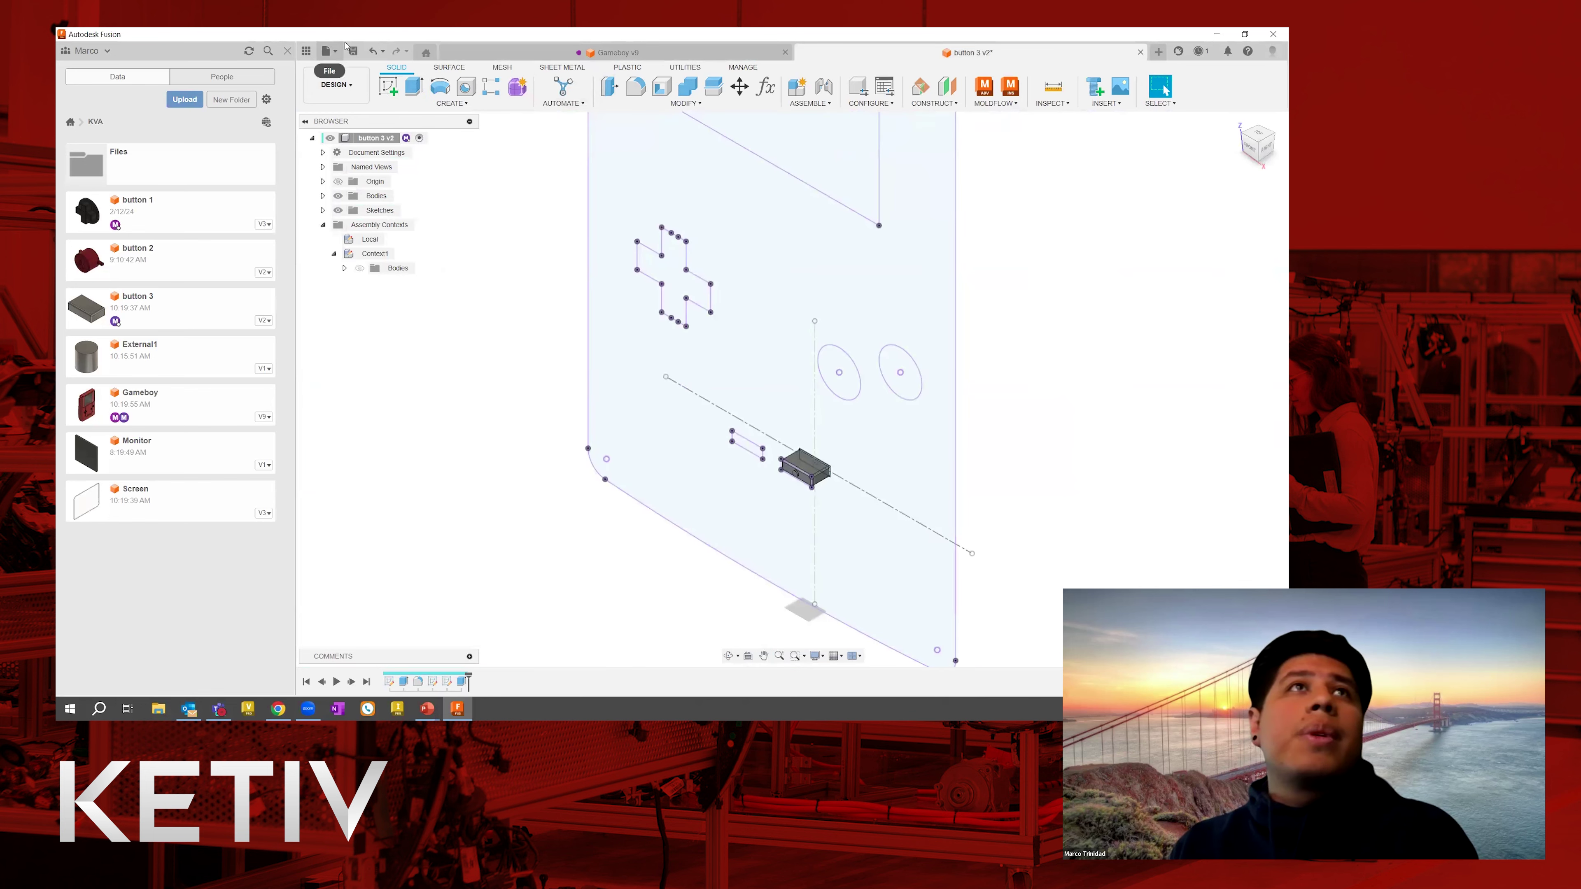
Save the button 3 document as a new version and get its latest version in the Gameboy assembly.
click(353, 51)
click(669, 396)
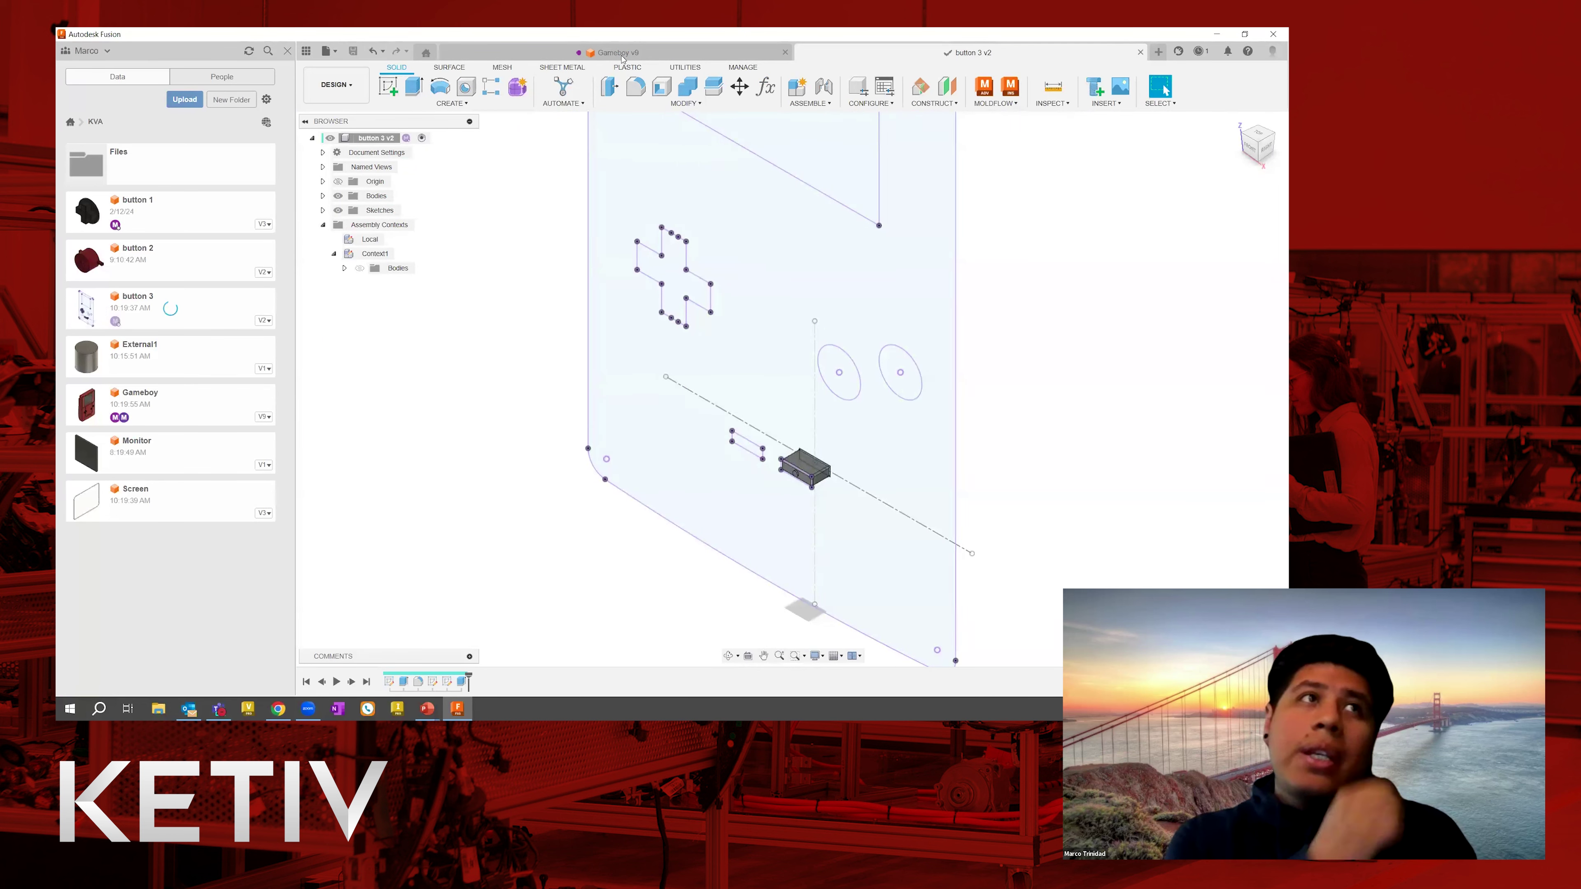
click(619, 54)
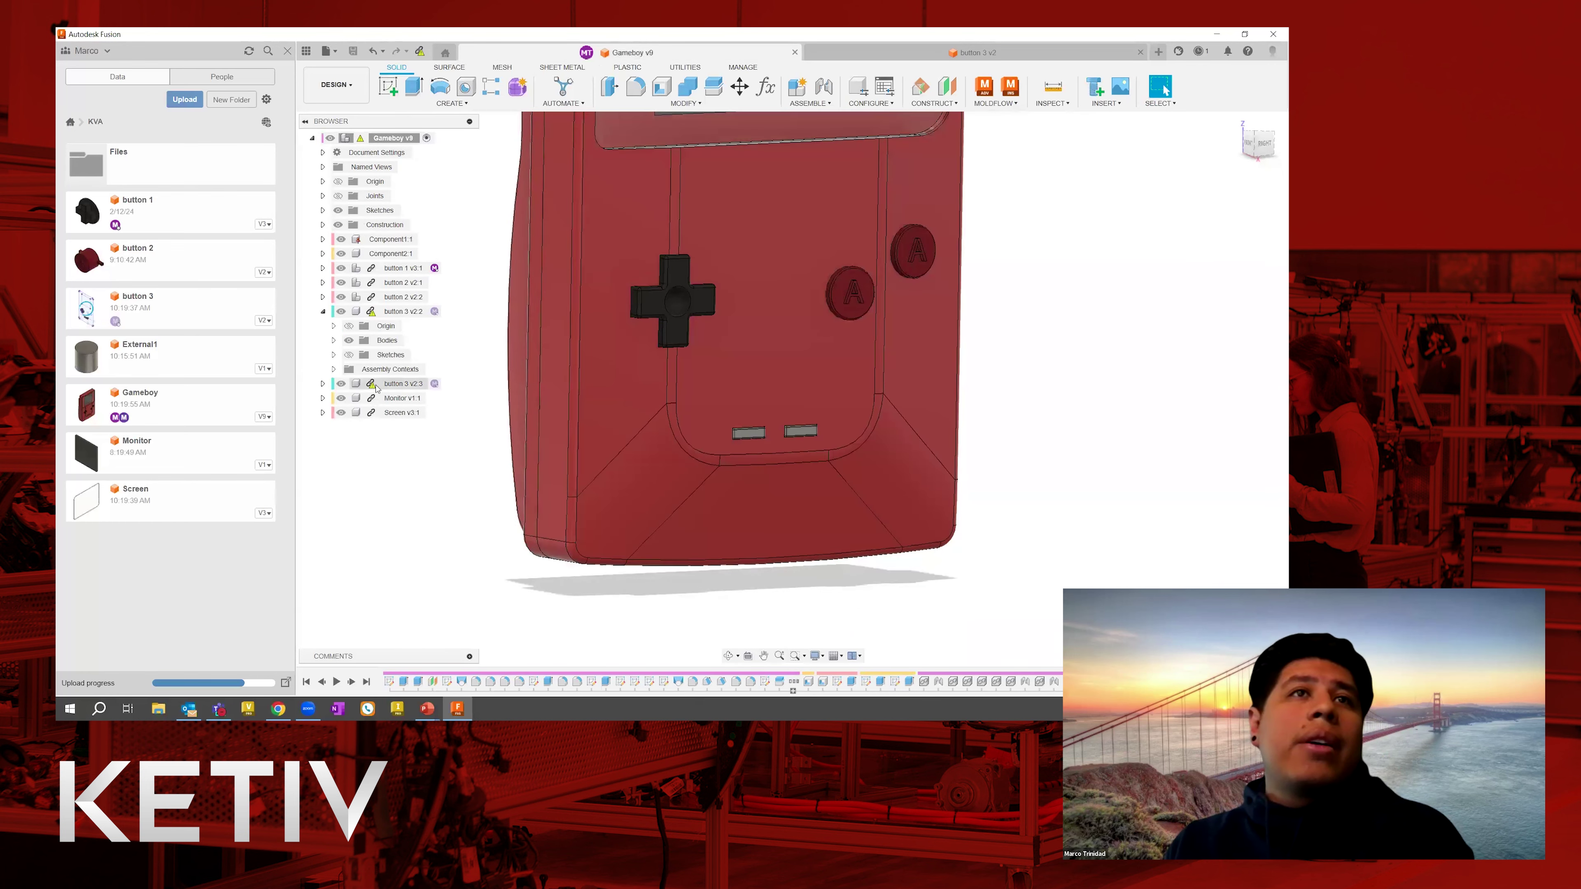
mouse_move(371, 386)
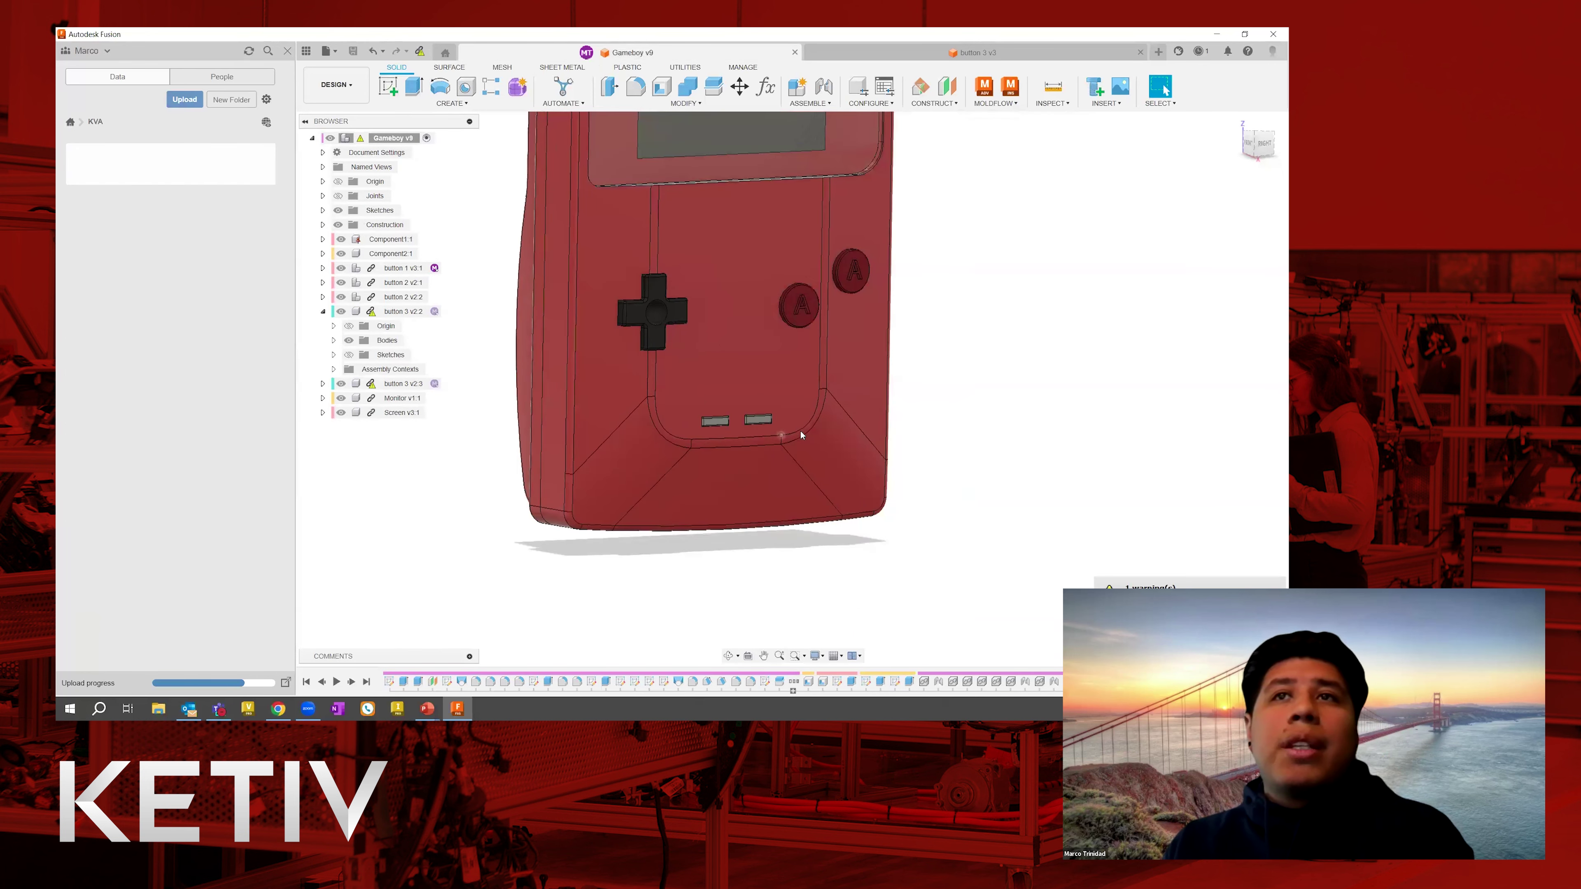
right_click(371, 311)
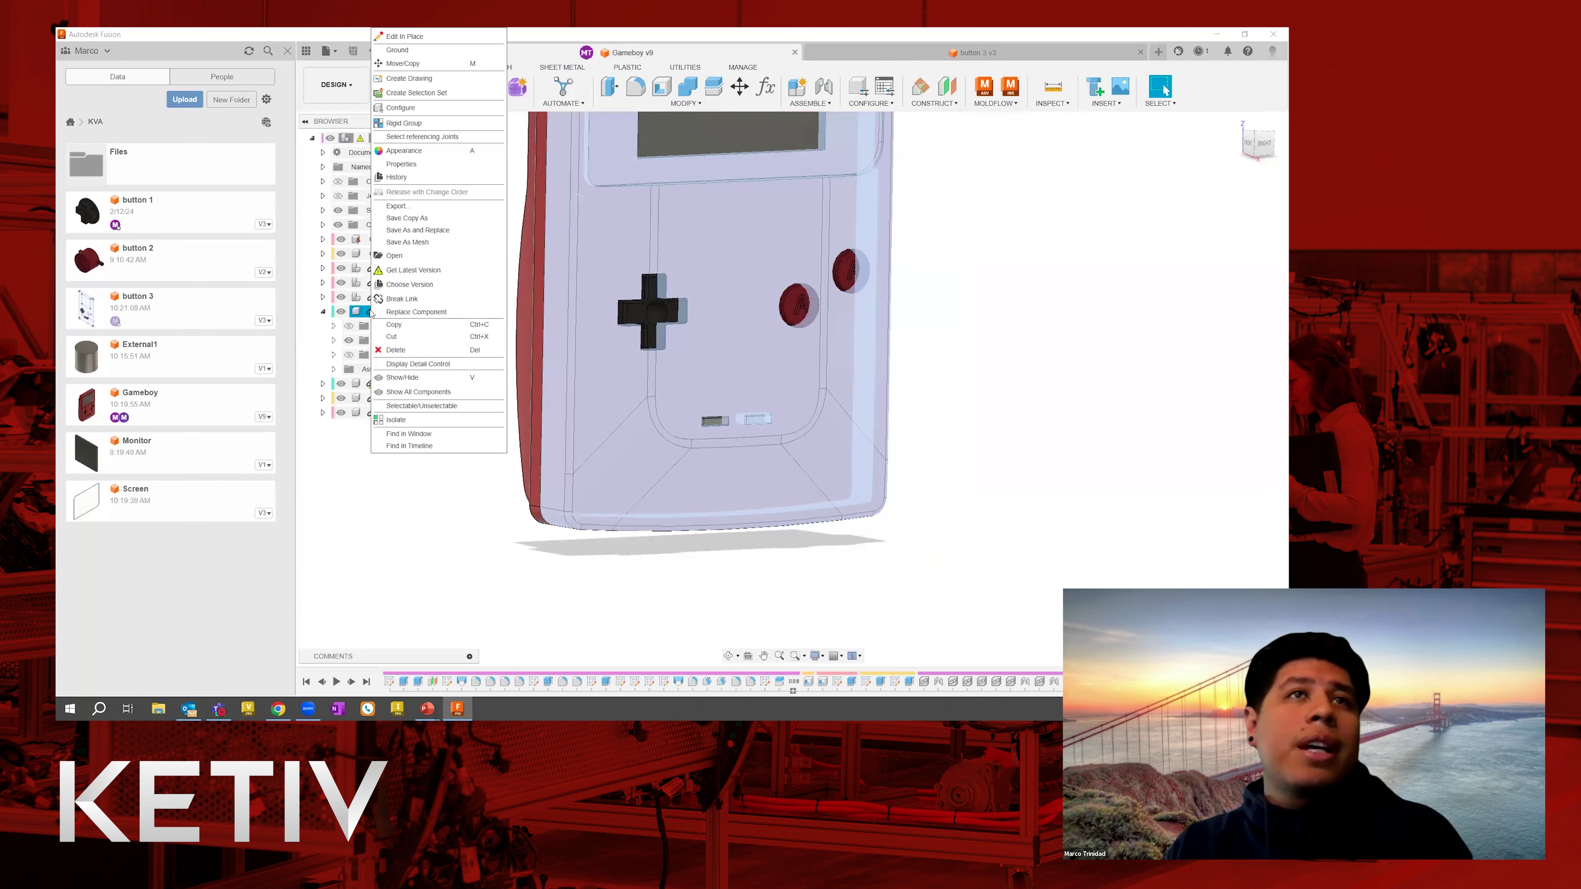
click(411, 271)
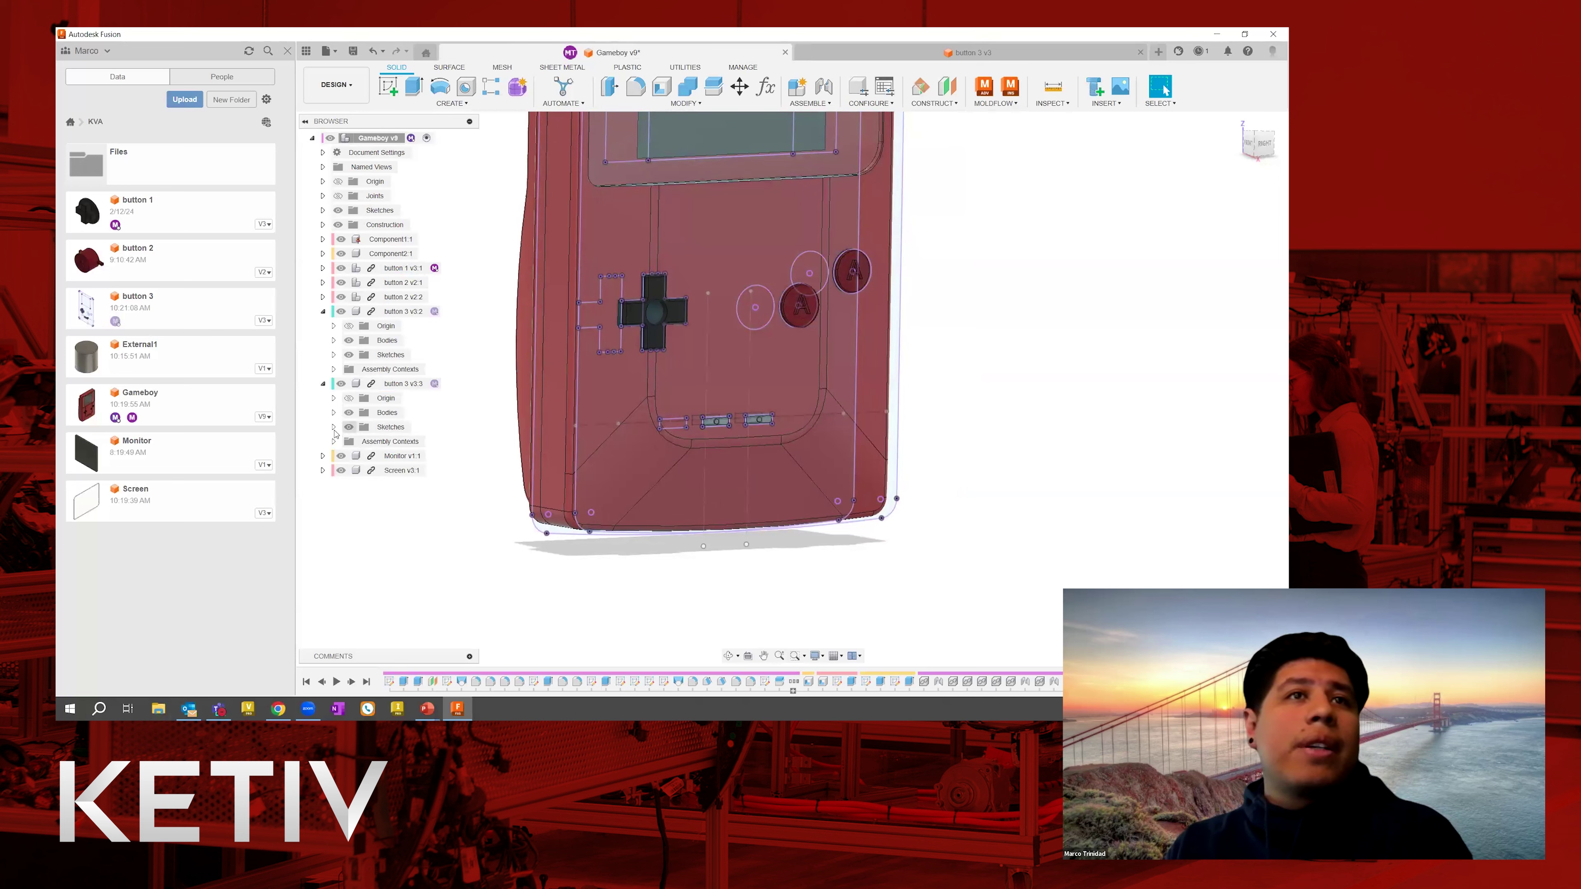
Hide the sketches of both button 3 components in the Gameboy assembly and return the model to the home view.
click(349, 427)
click(349, 355)
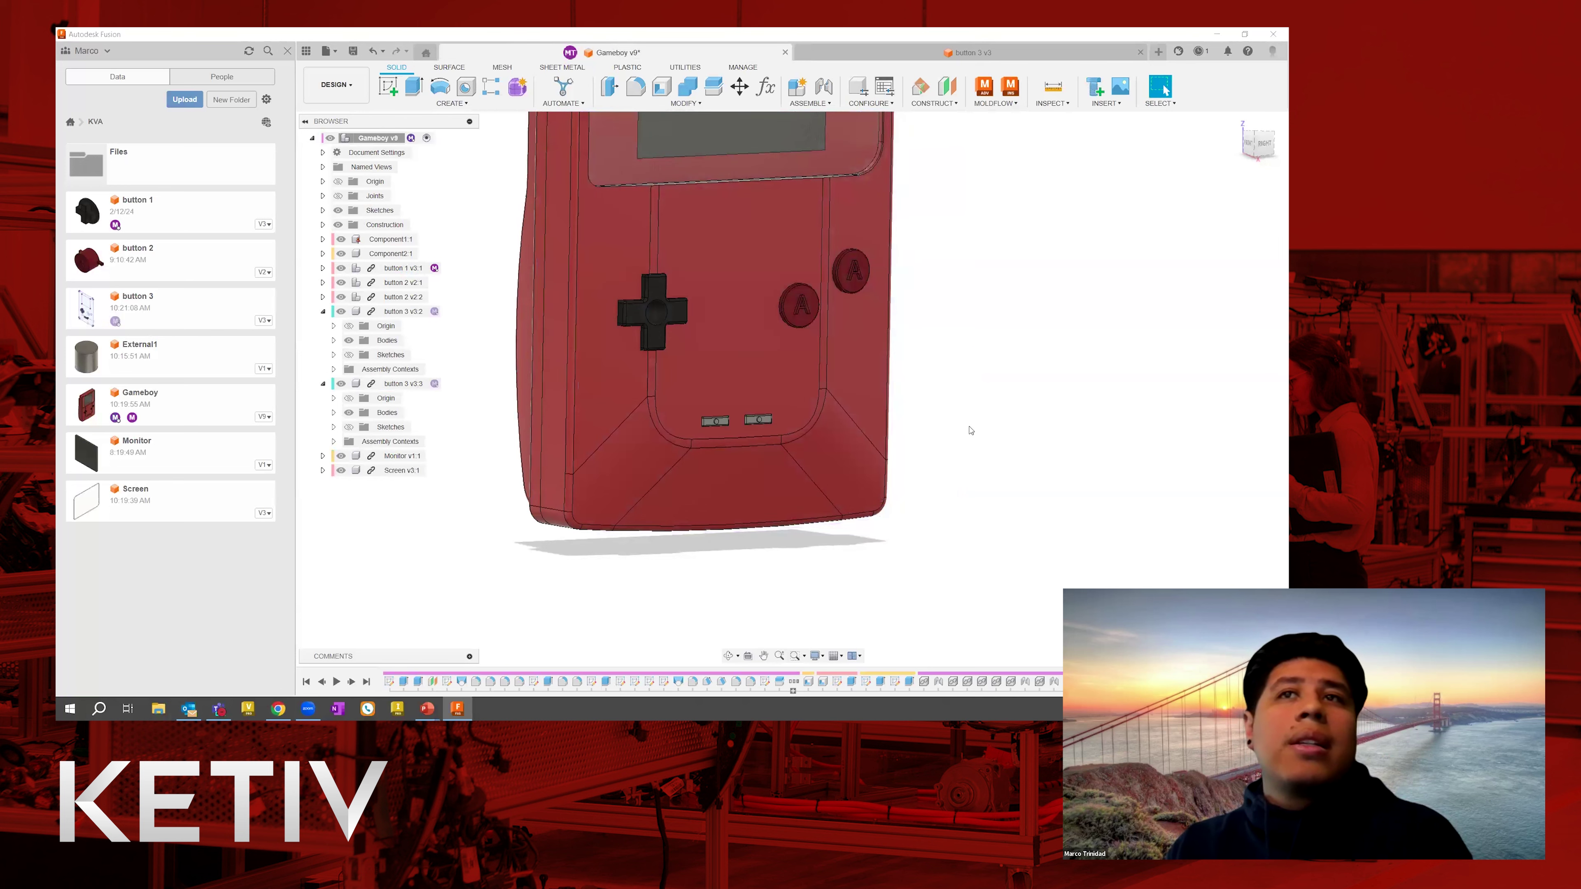
middle_drag(979, 338, 921, 388)
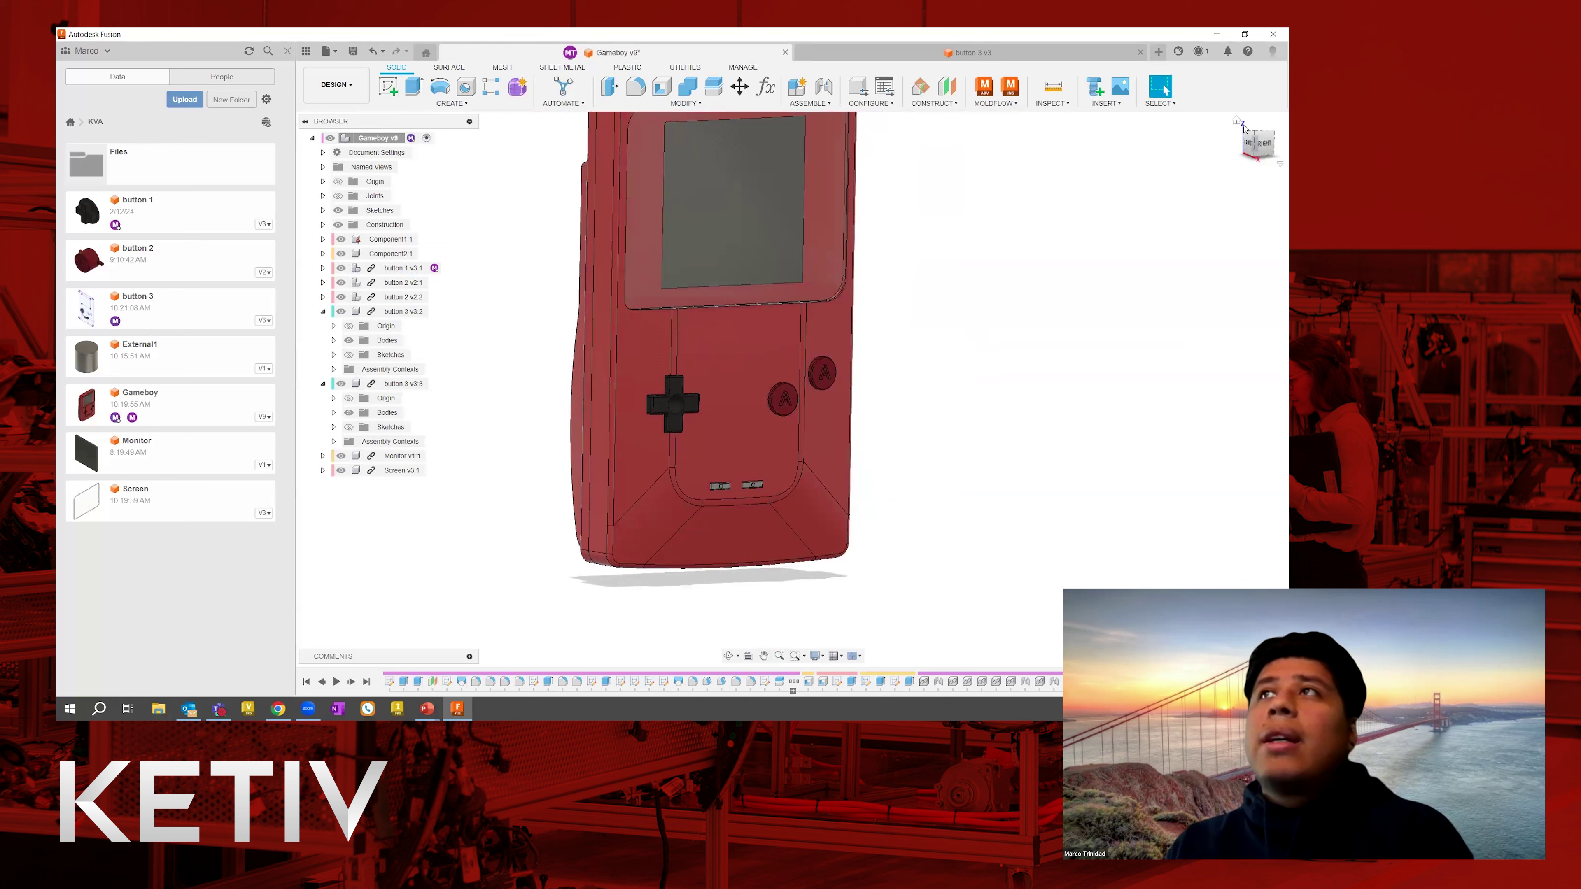
click(1237, 123)
shift+middle_drag(960, 399, 915, 374)
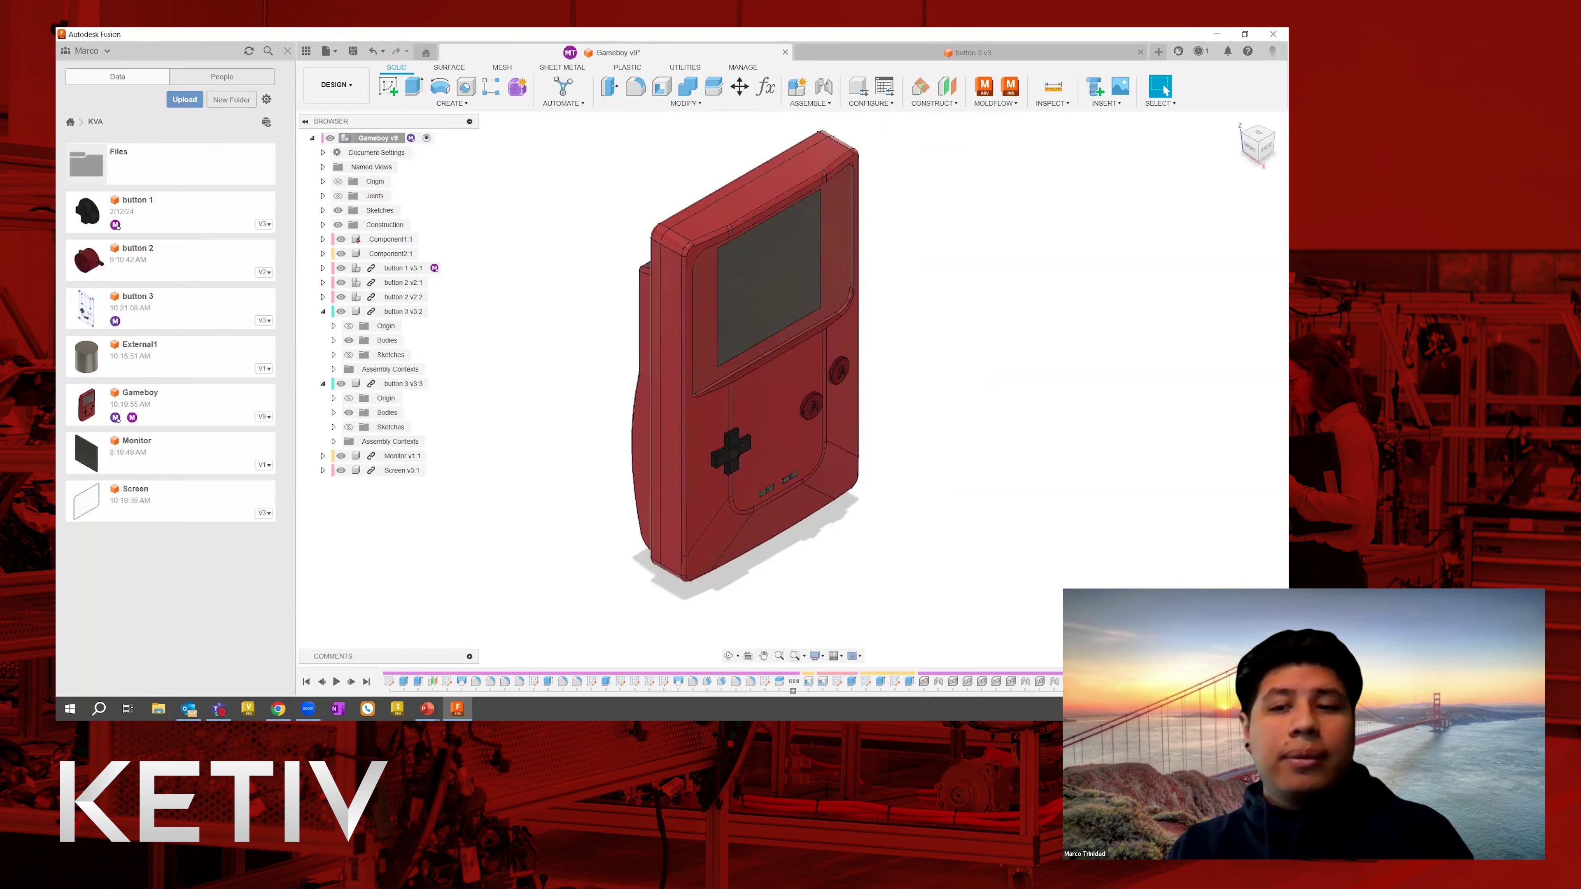
key(alt+Tab)
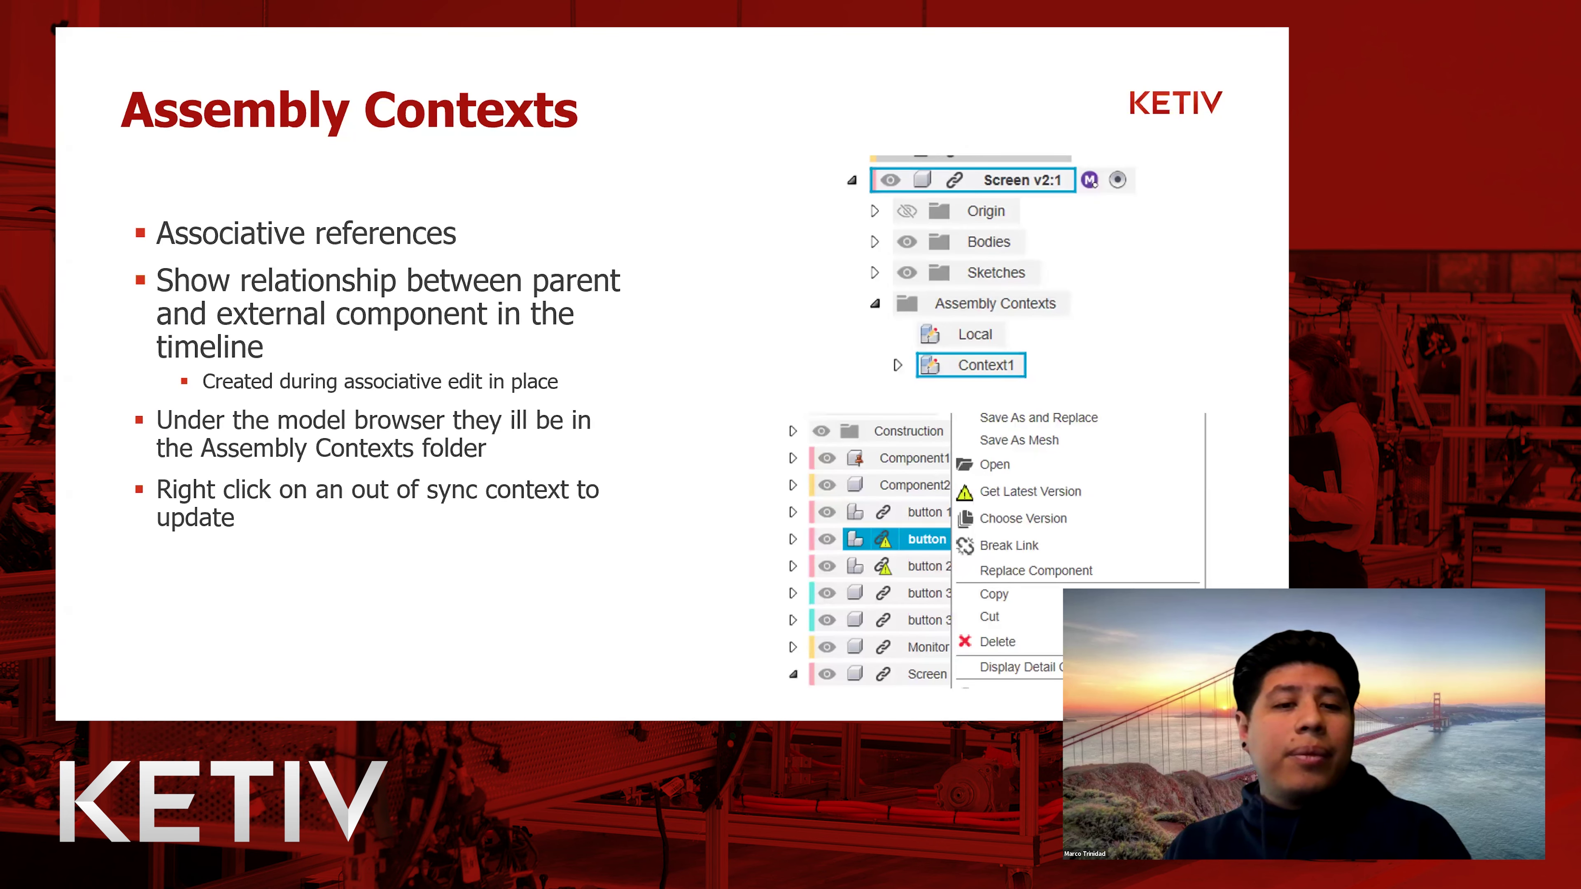
key(Right)
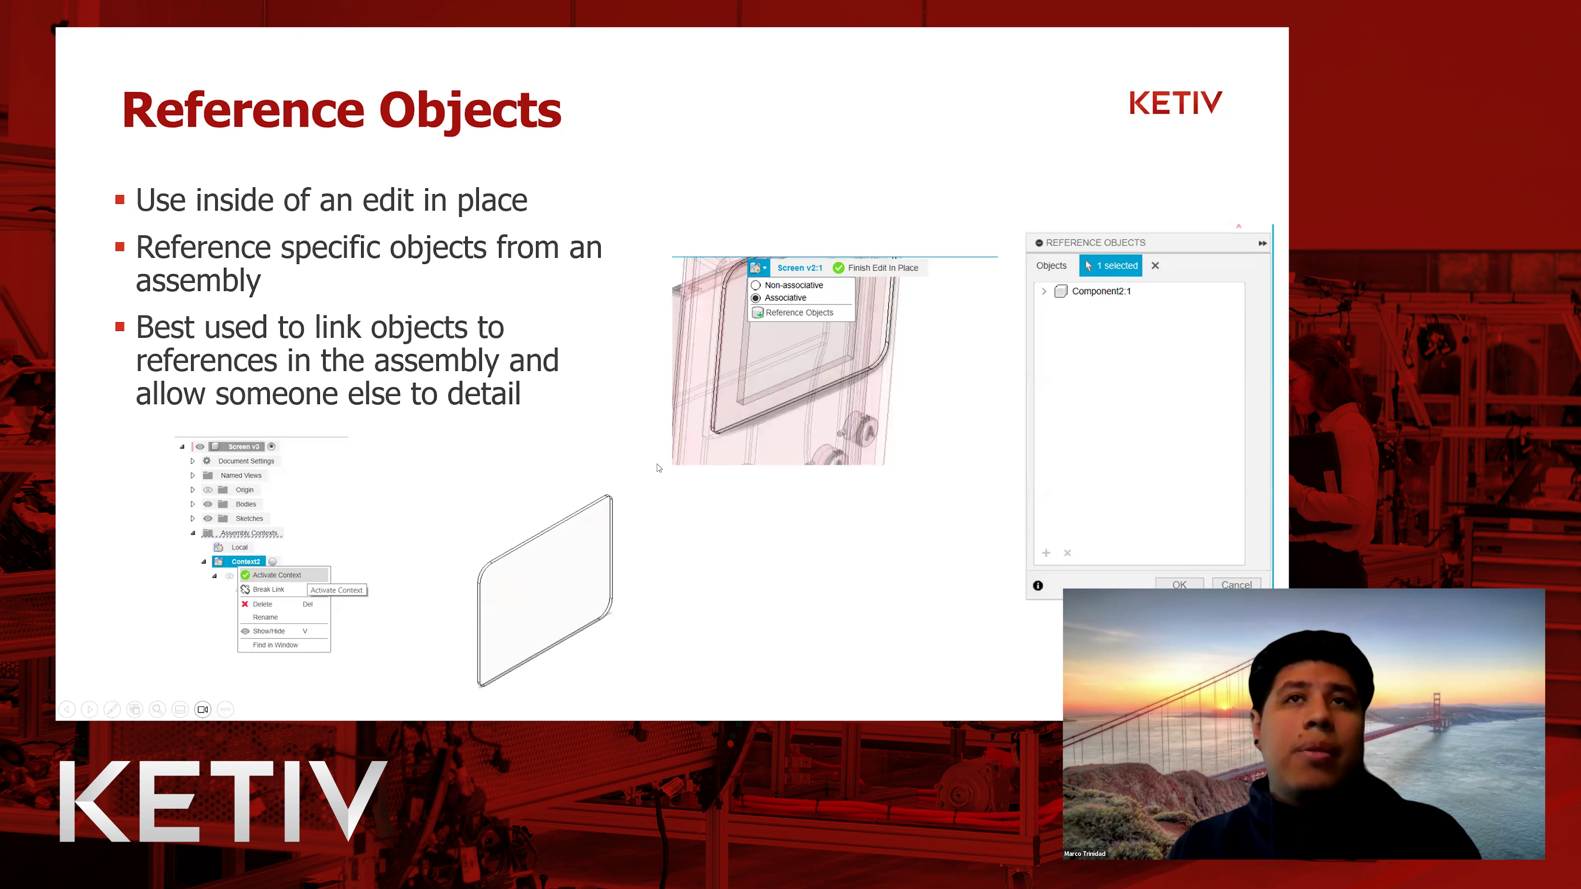
key(alt+Tab)
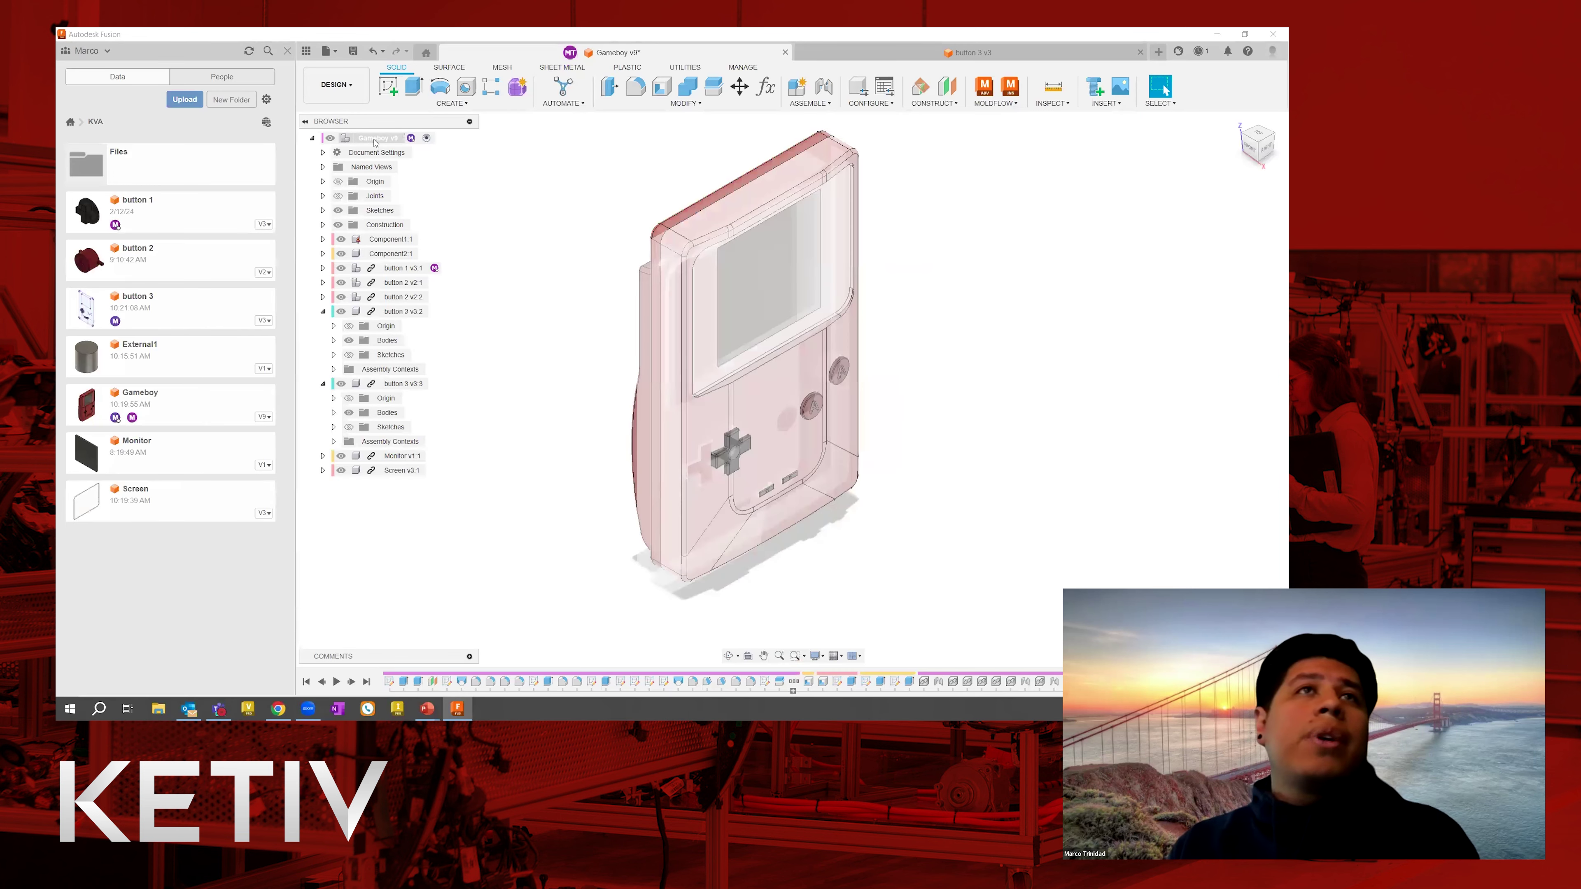
Create an external standard component named buttons in the KVA folder, with the Gameboy assembly as its parent, and activate it.
right_click(376, 138)
click(411, 150)
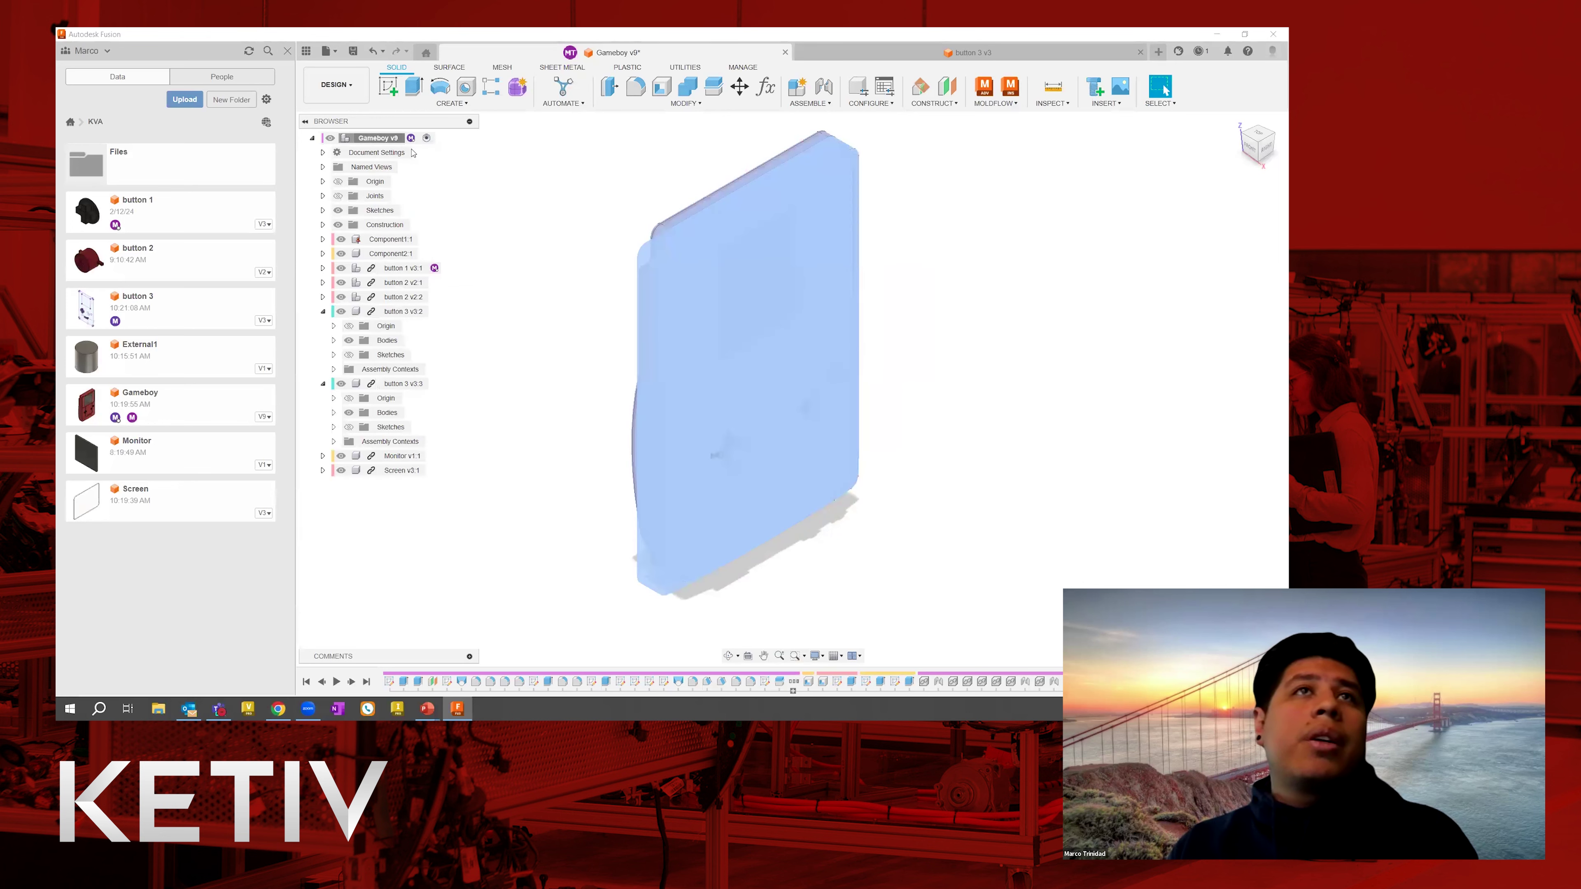
click(871, 231)
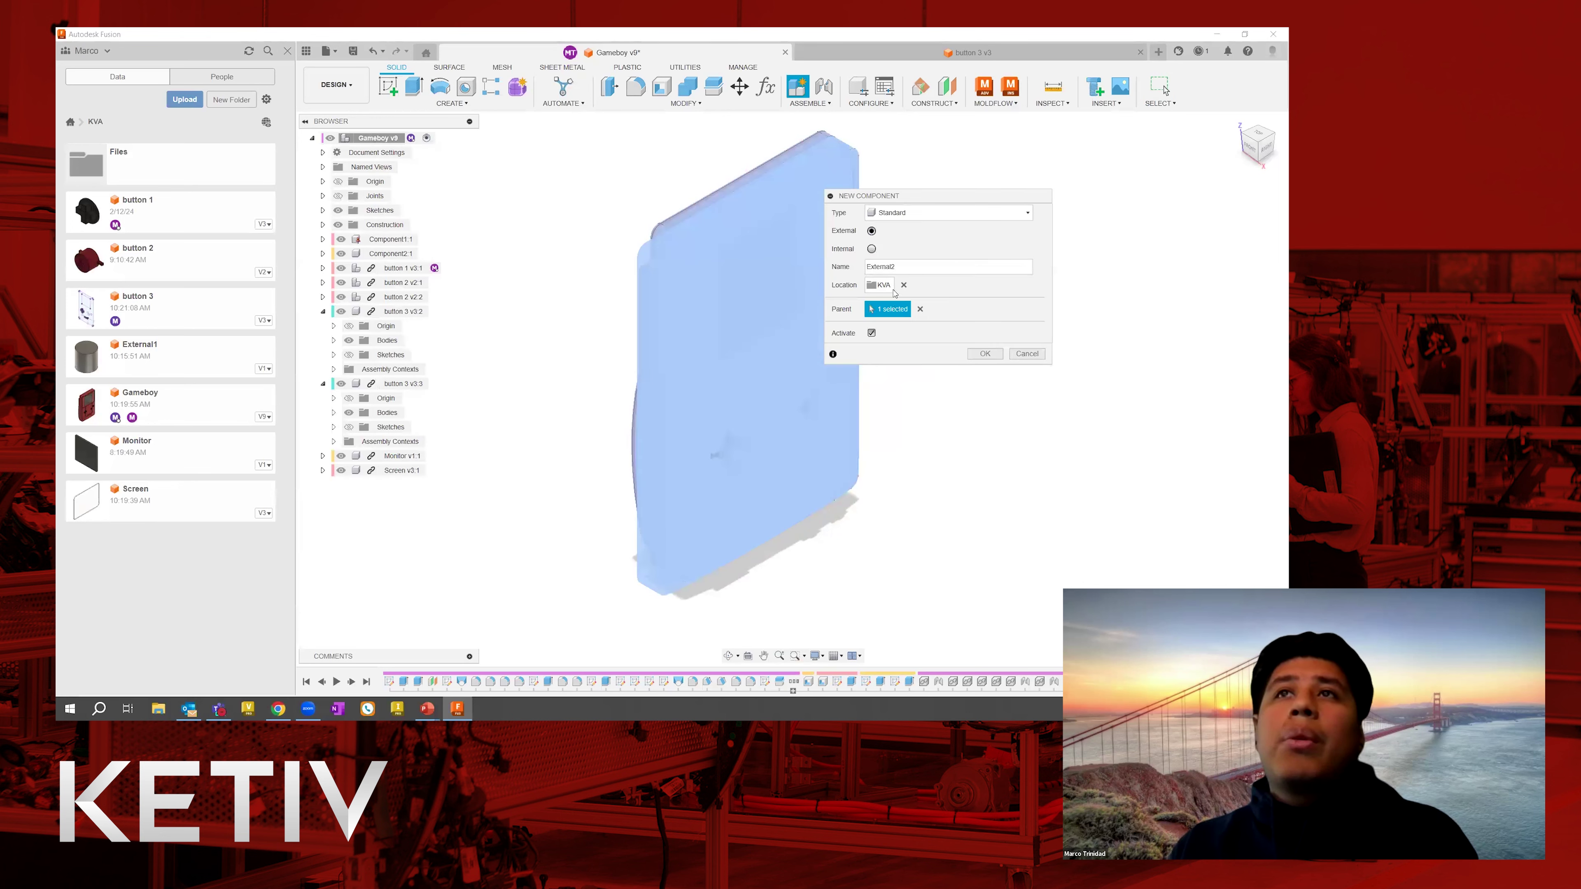
click(837, 267)
text(buttons)
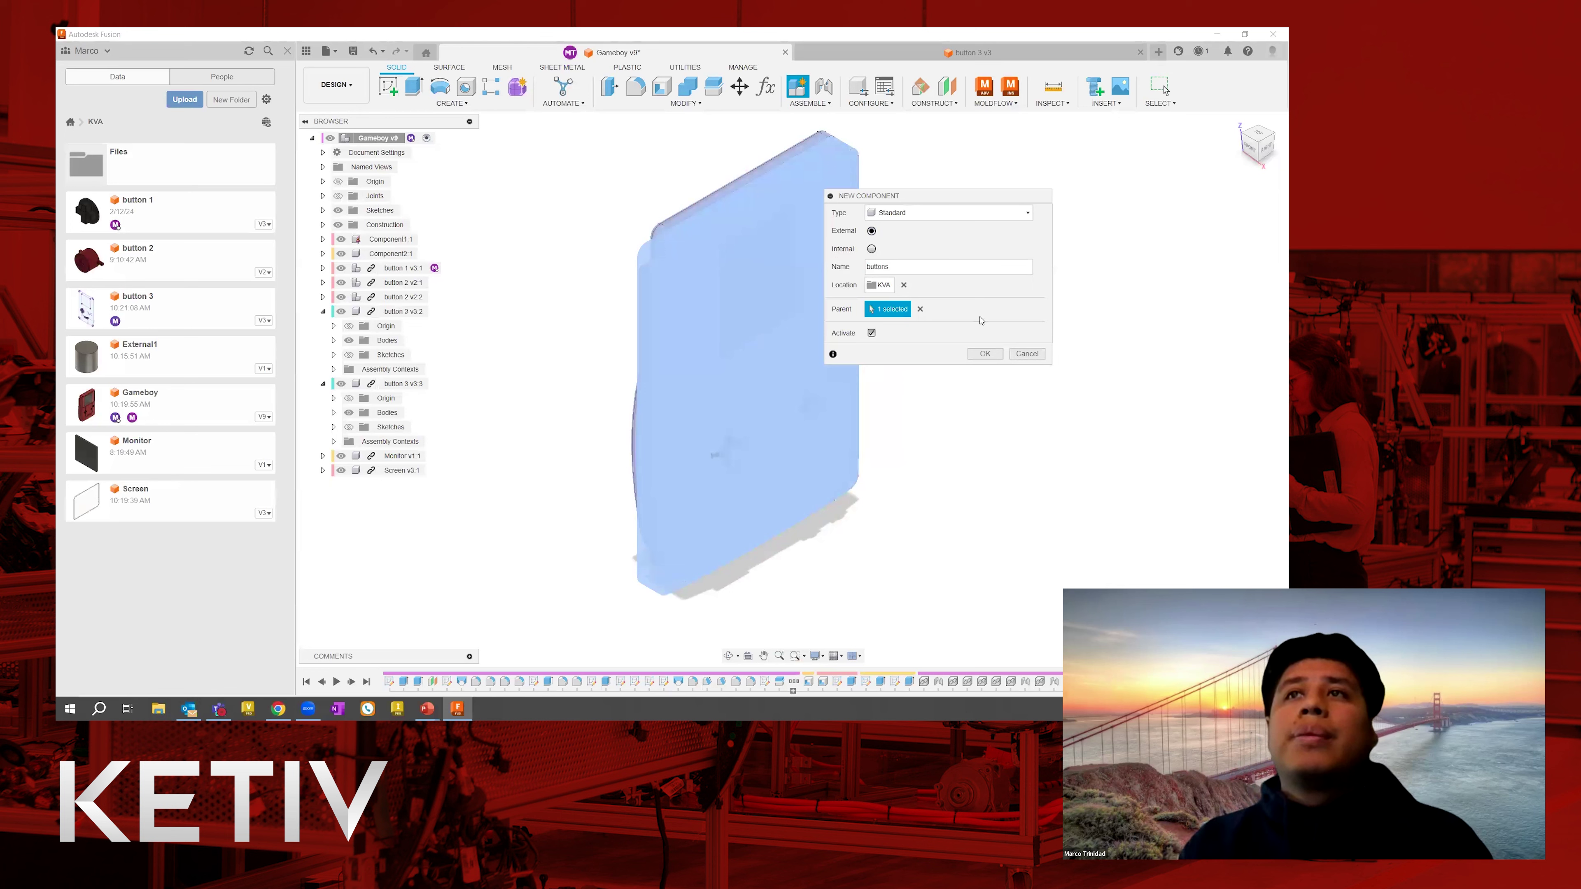
click(985, 354)
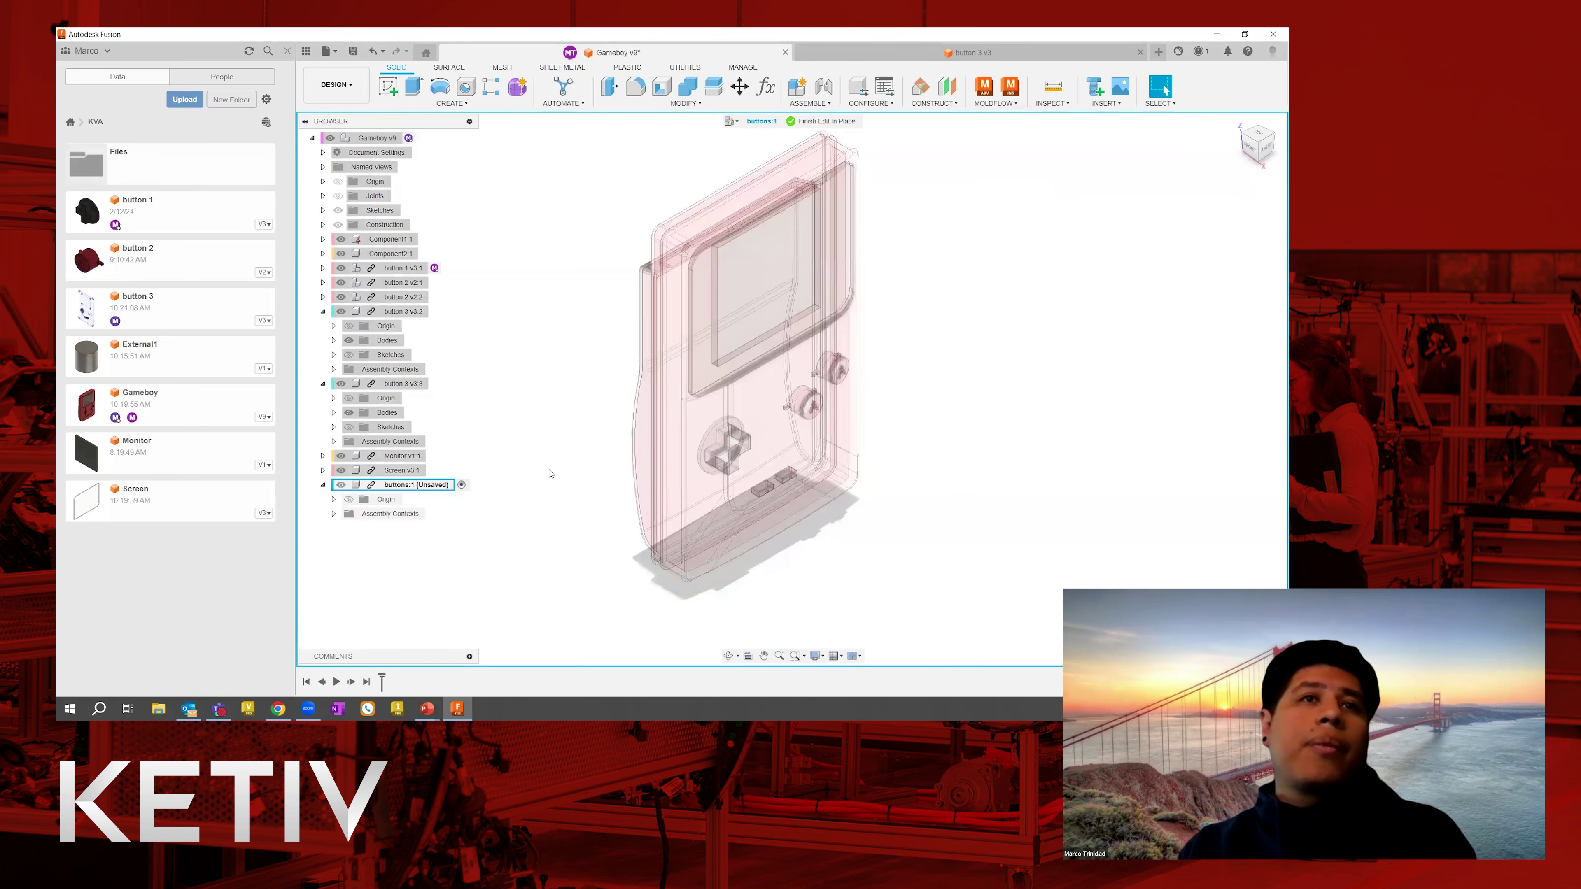
Review the associativity options for editing the buttons component and examine the existing buttons in the case.
scroll(523, 398, down, 4)
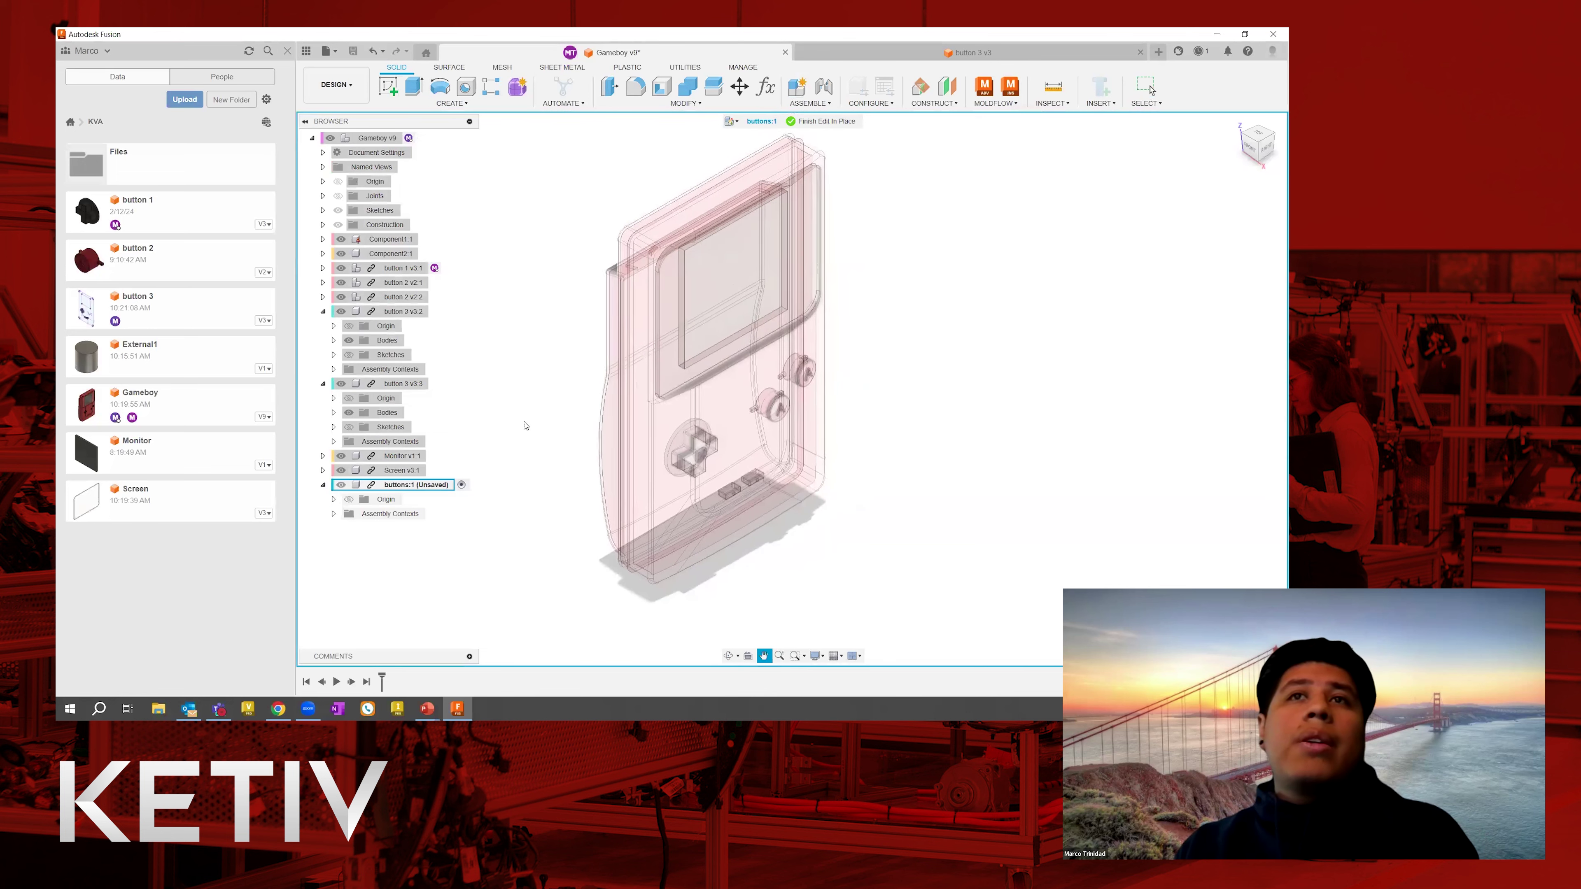
middle_drag(526, 411, 619, 378)
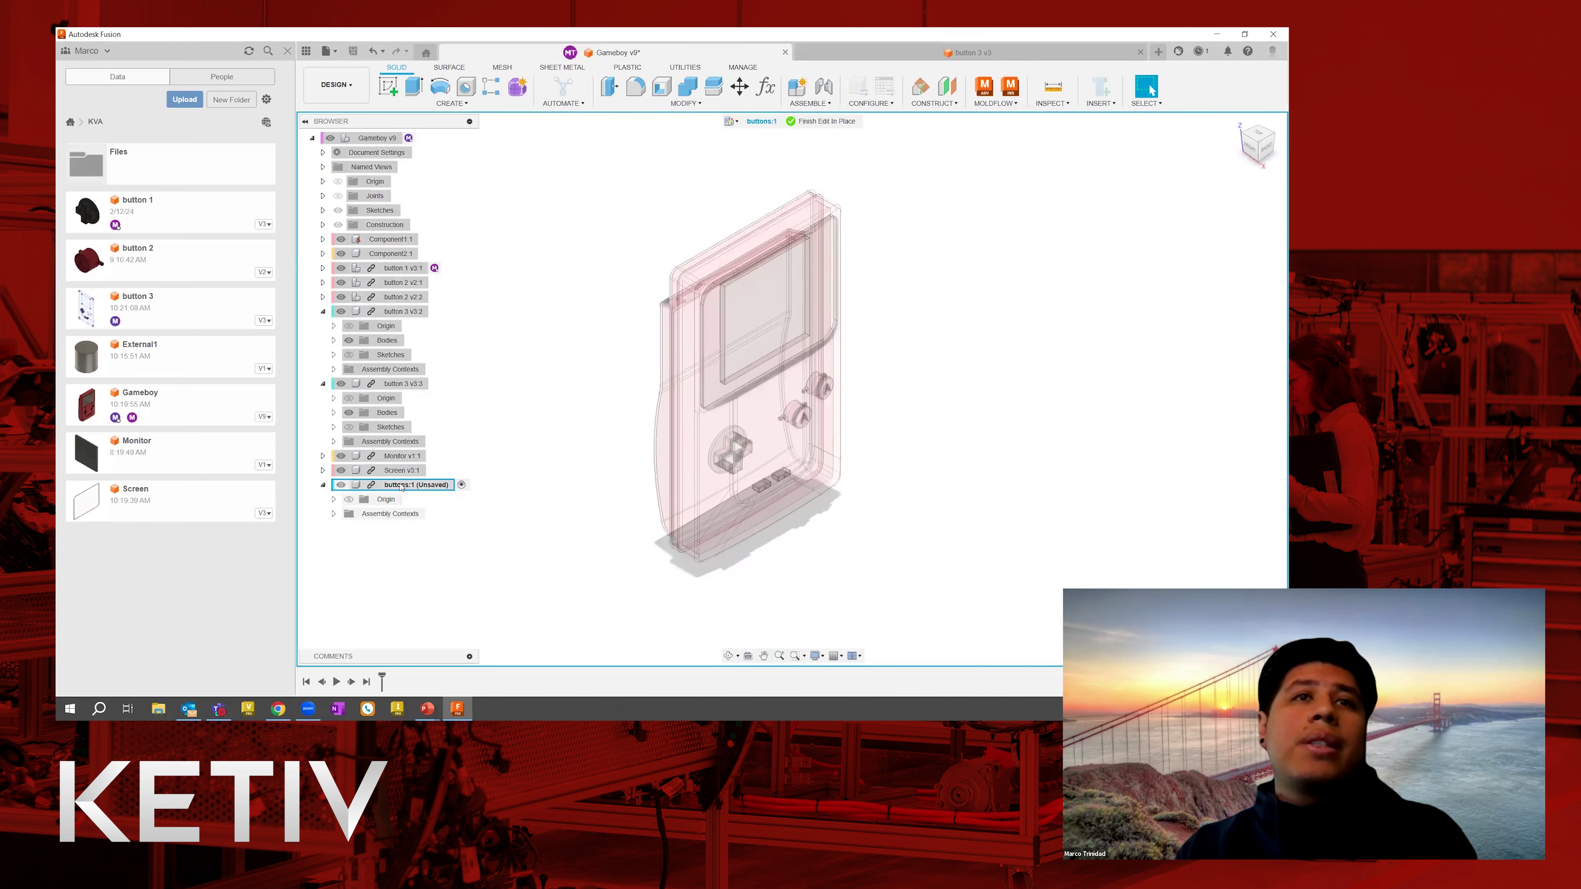
click(737, 120)
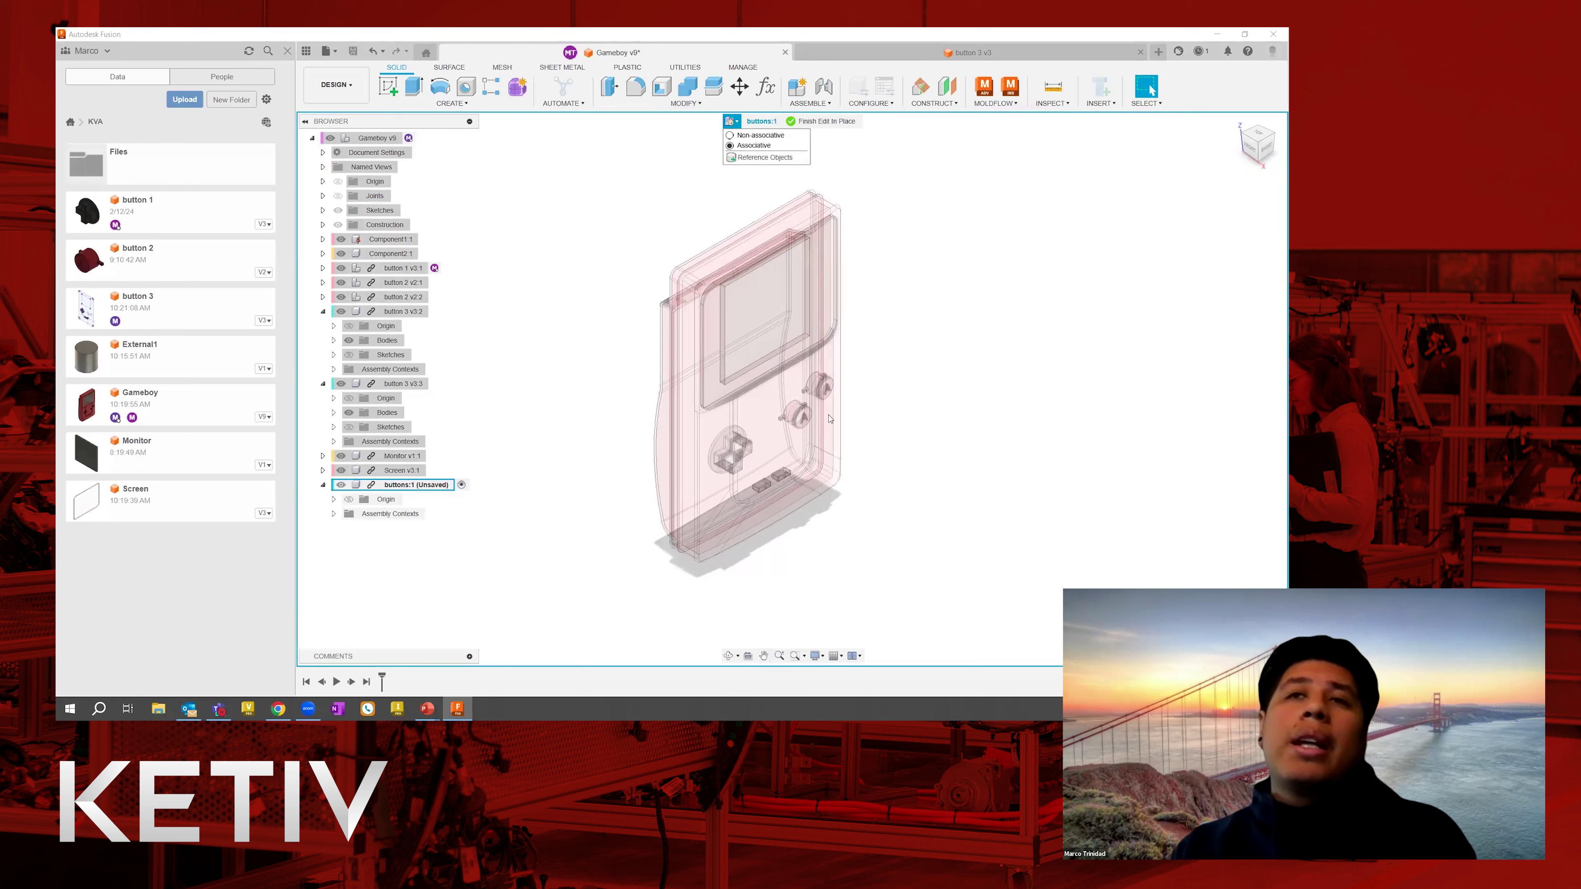
scroll(795, 412, up, 5)
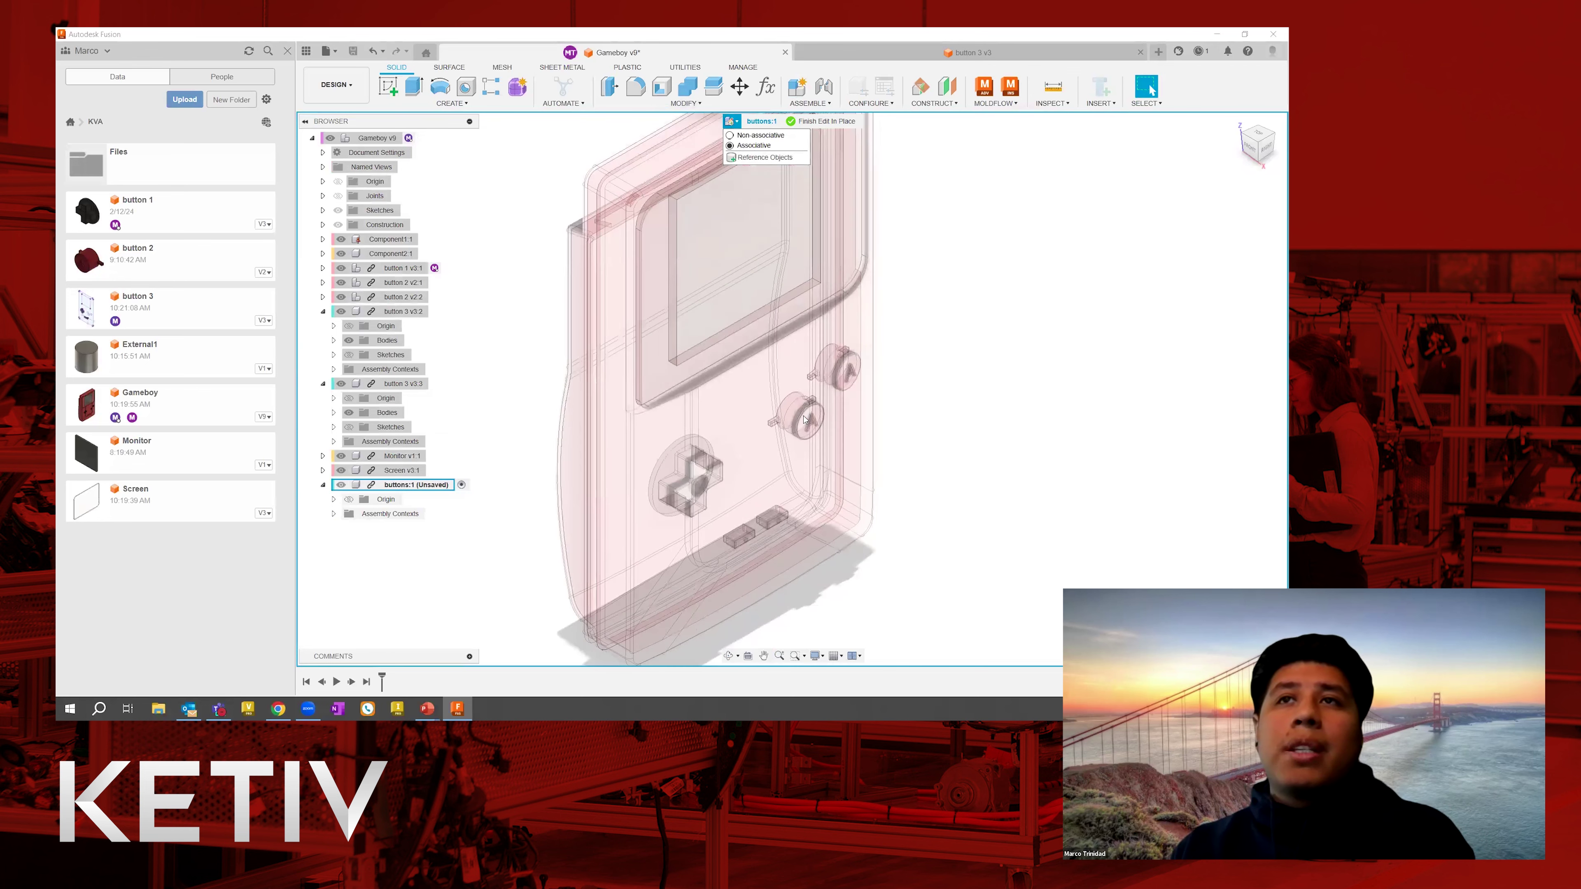
scroll(829, 408, up, 3)
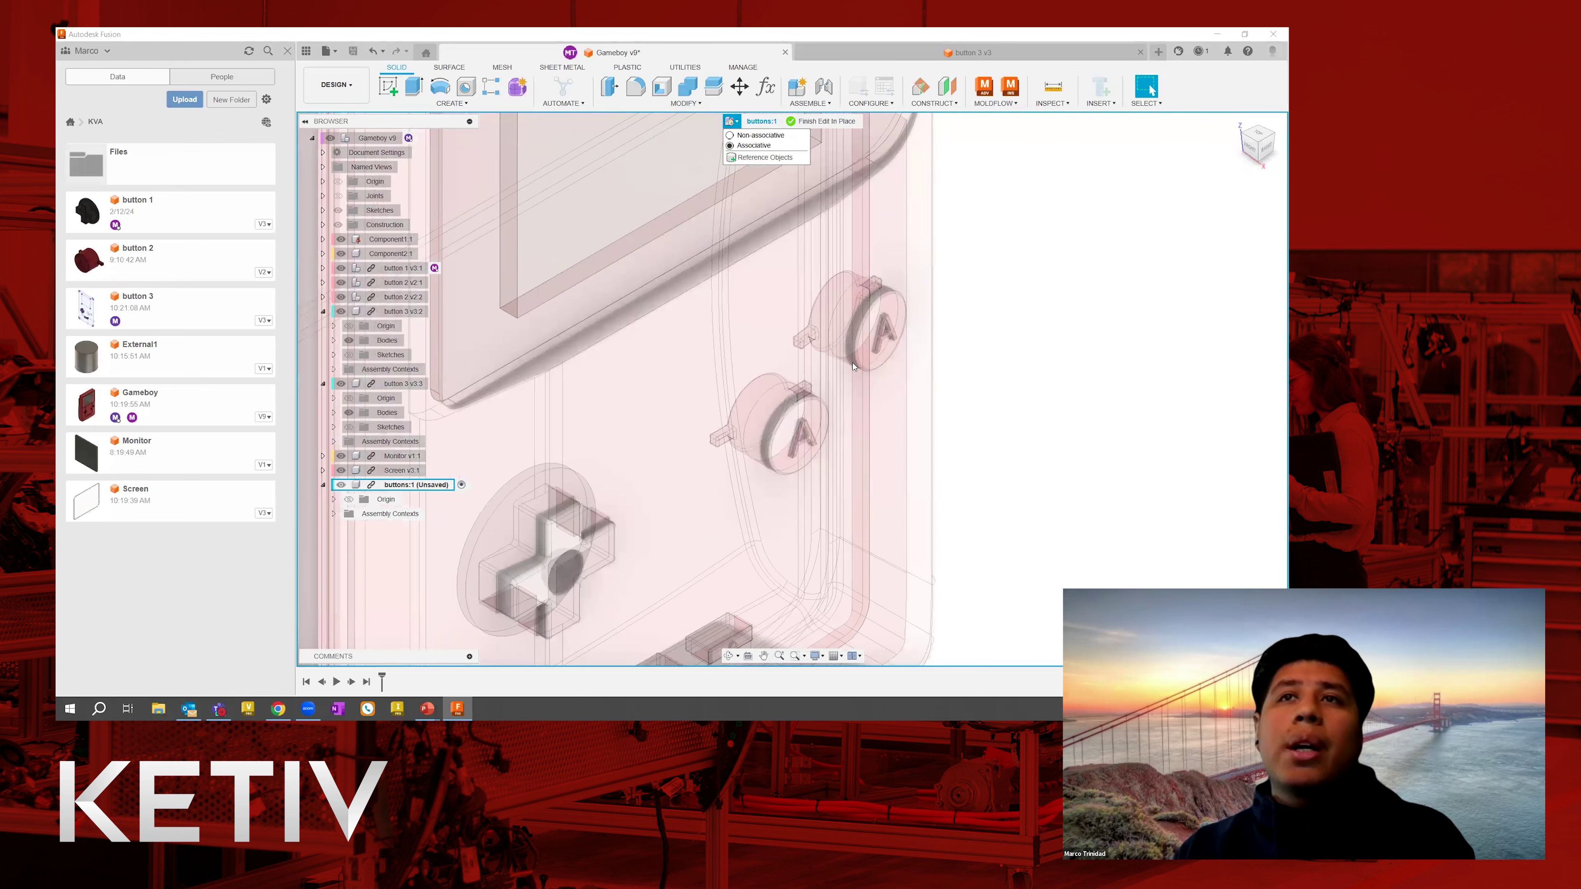
scroll(882, 328, down, 8)
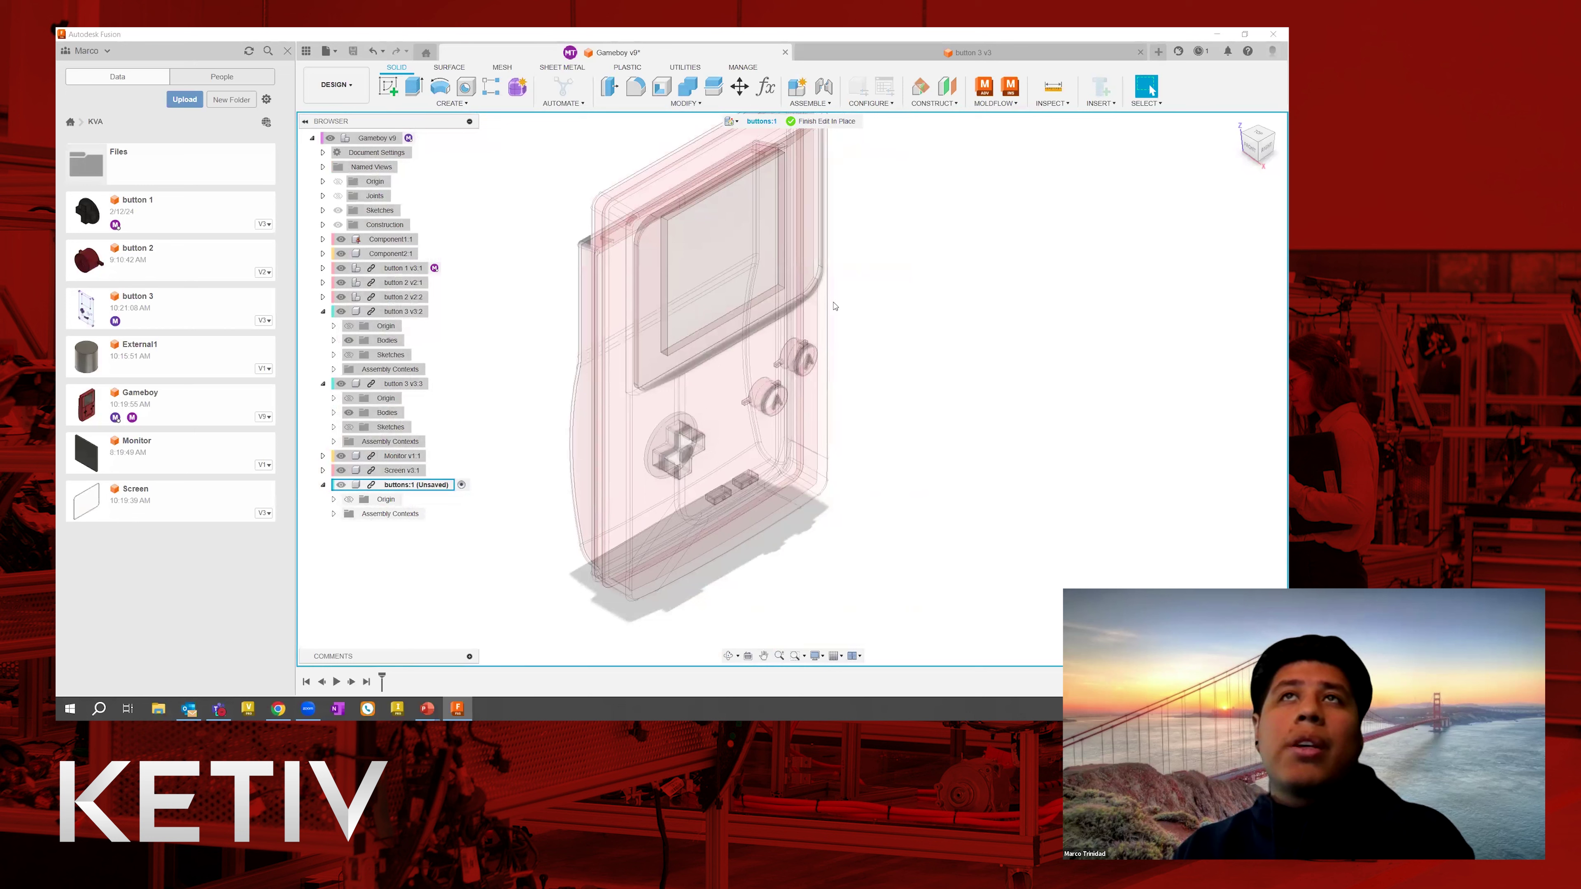
Add Body1 of Component2, the front case, as a reference object for the buttons component.
click(731, 120)
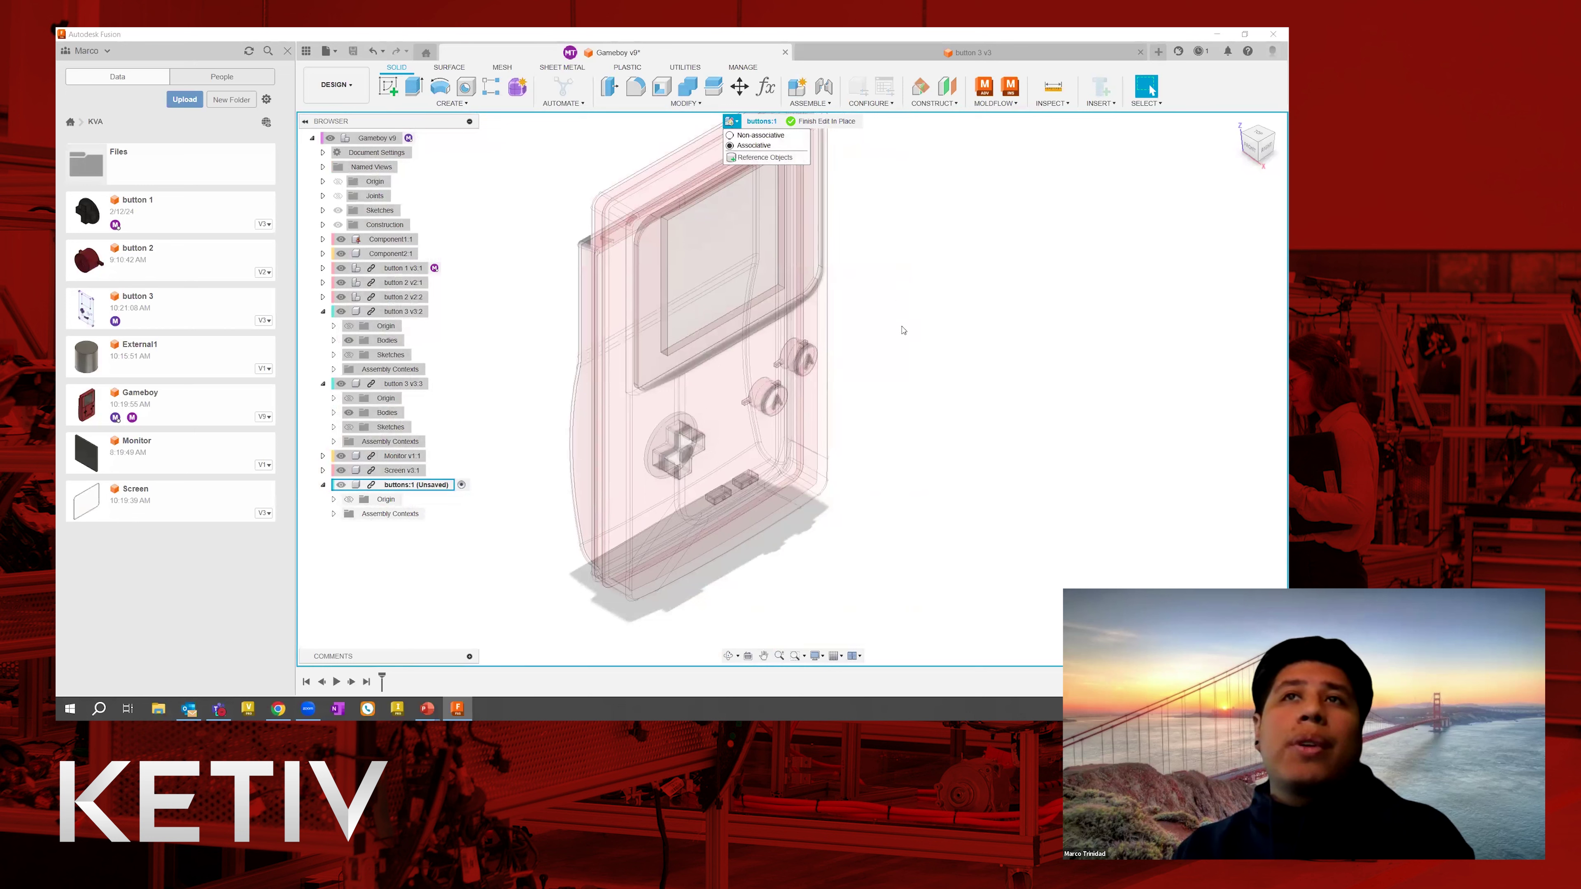
click(748, 158)
middle_drag(992, 270, 937, 249)
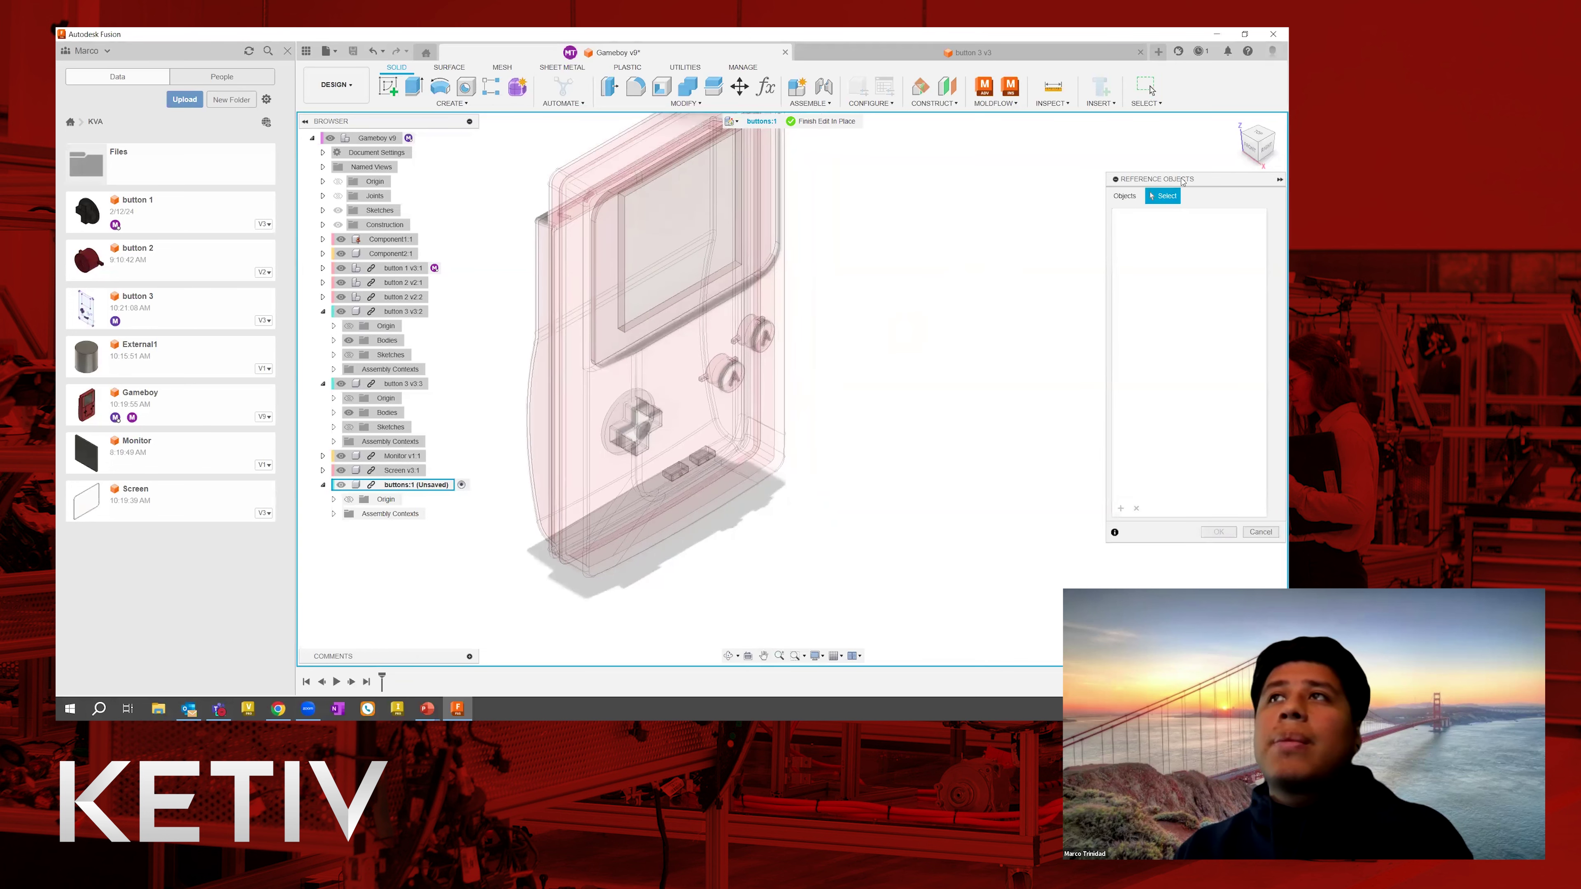
drag(1087, 180, 920, 140)
middle_drag(868, 264, 697, 383)
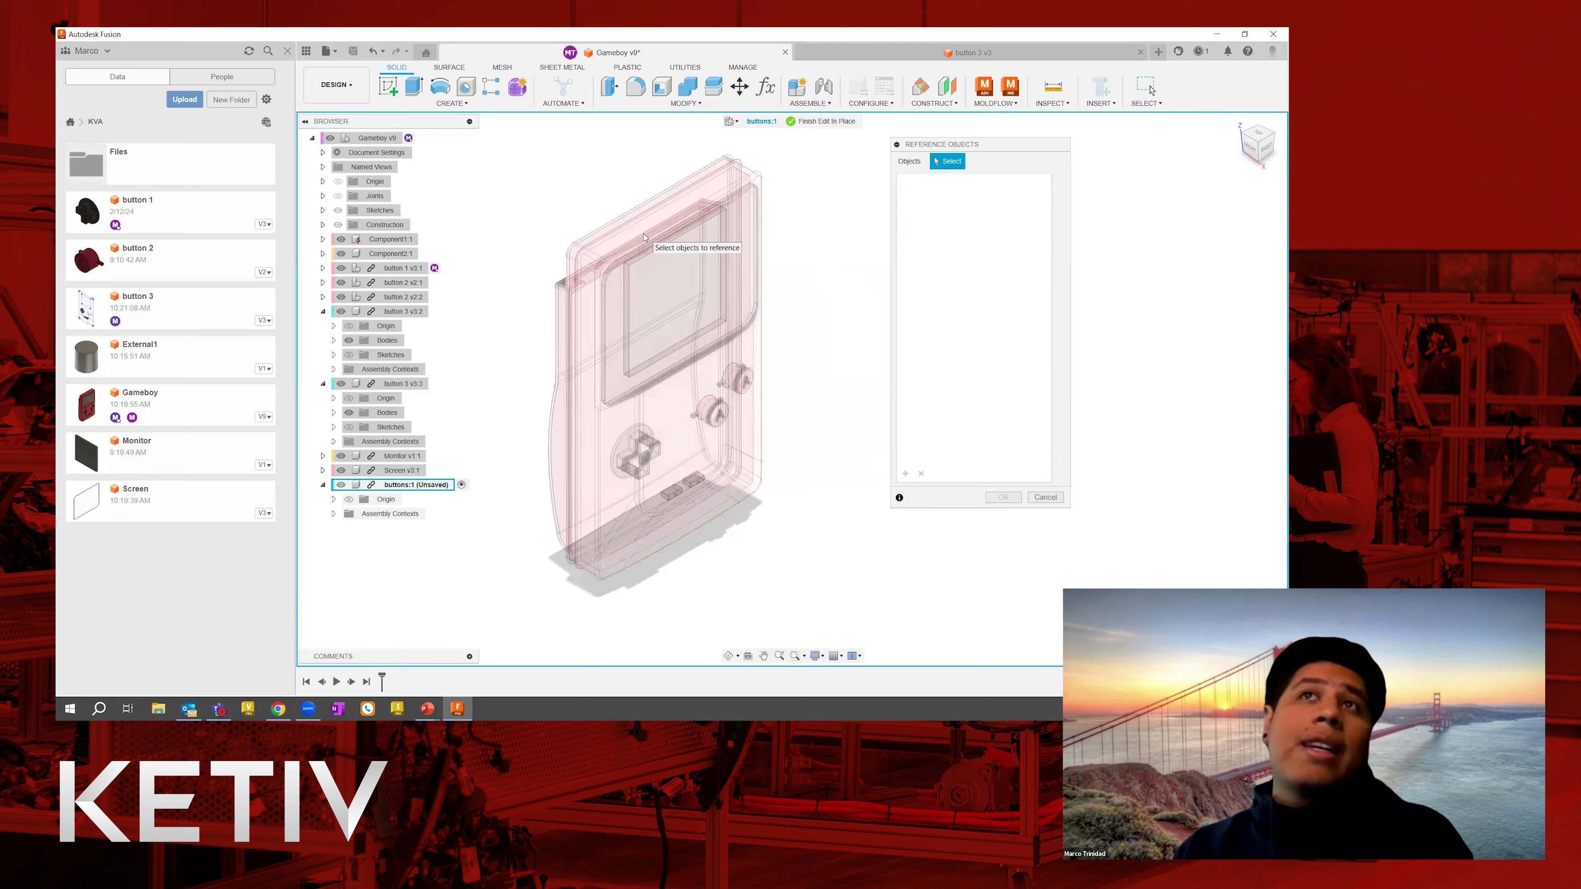
click(651, 249)
click(904, 179)
click(915, 192)
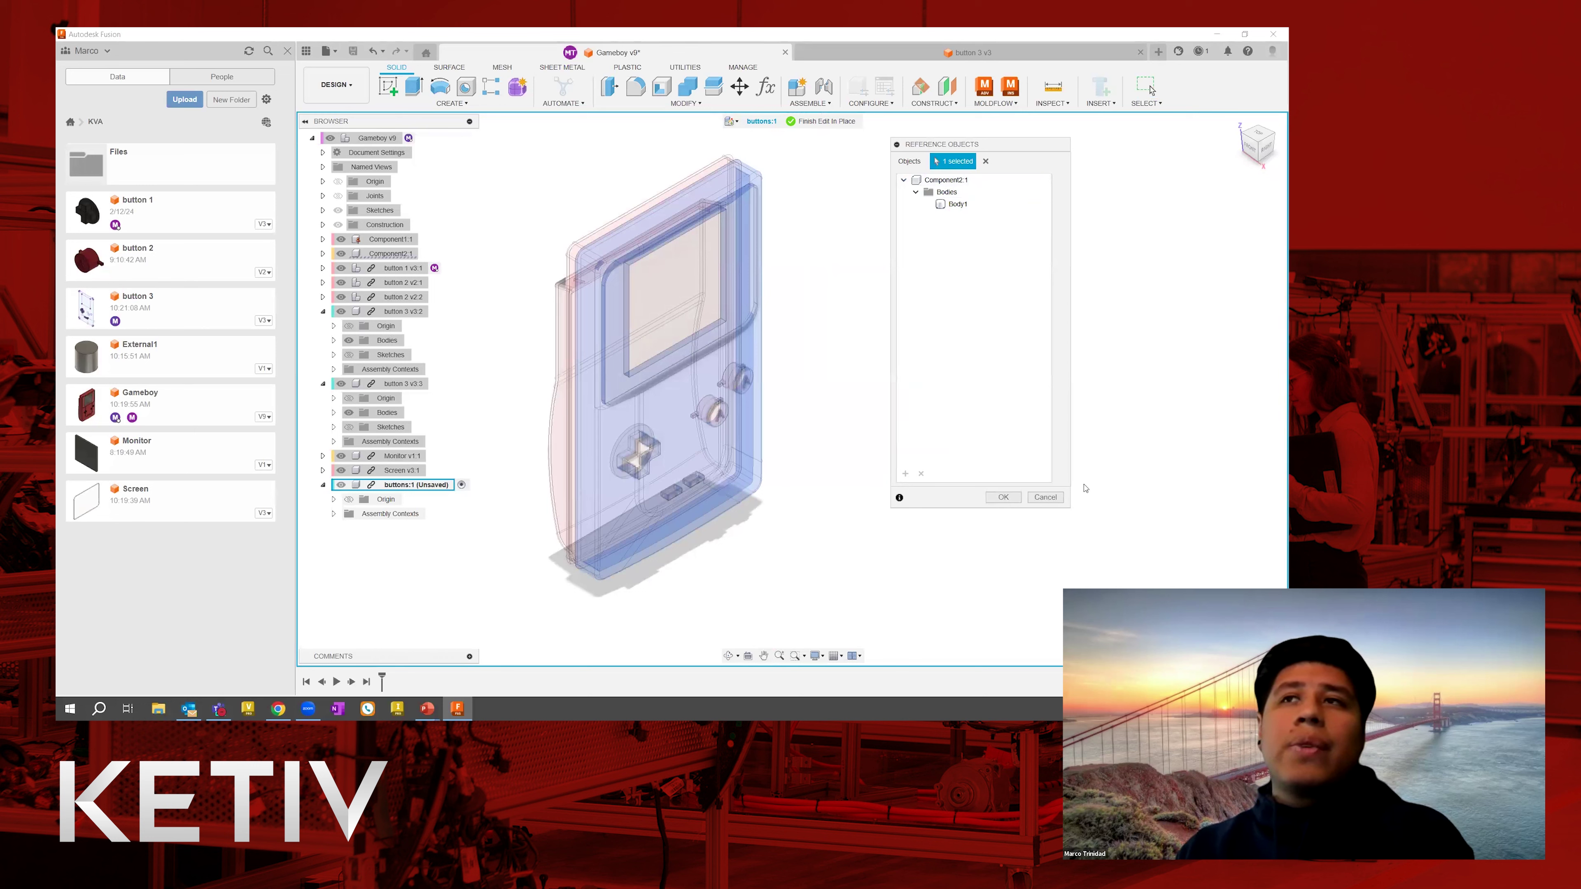
click(1011, 498)
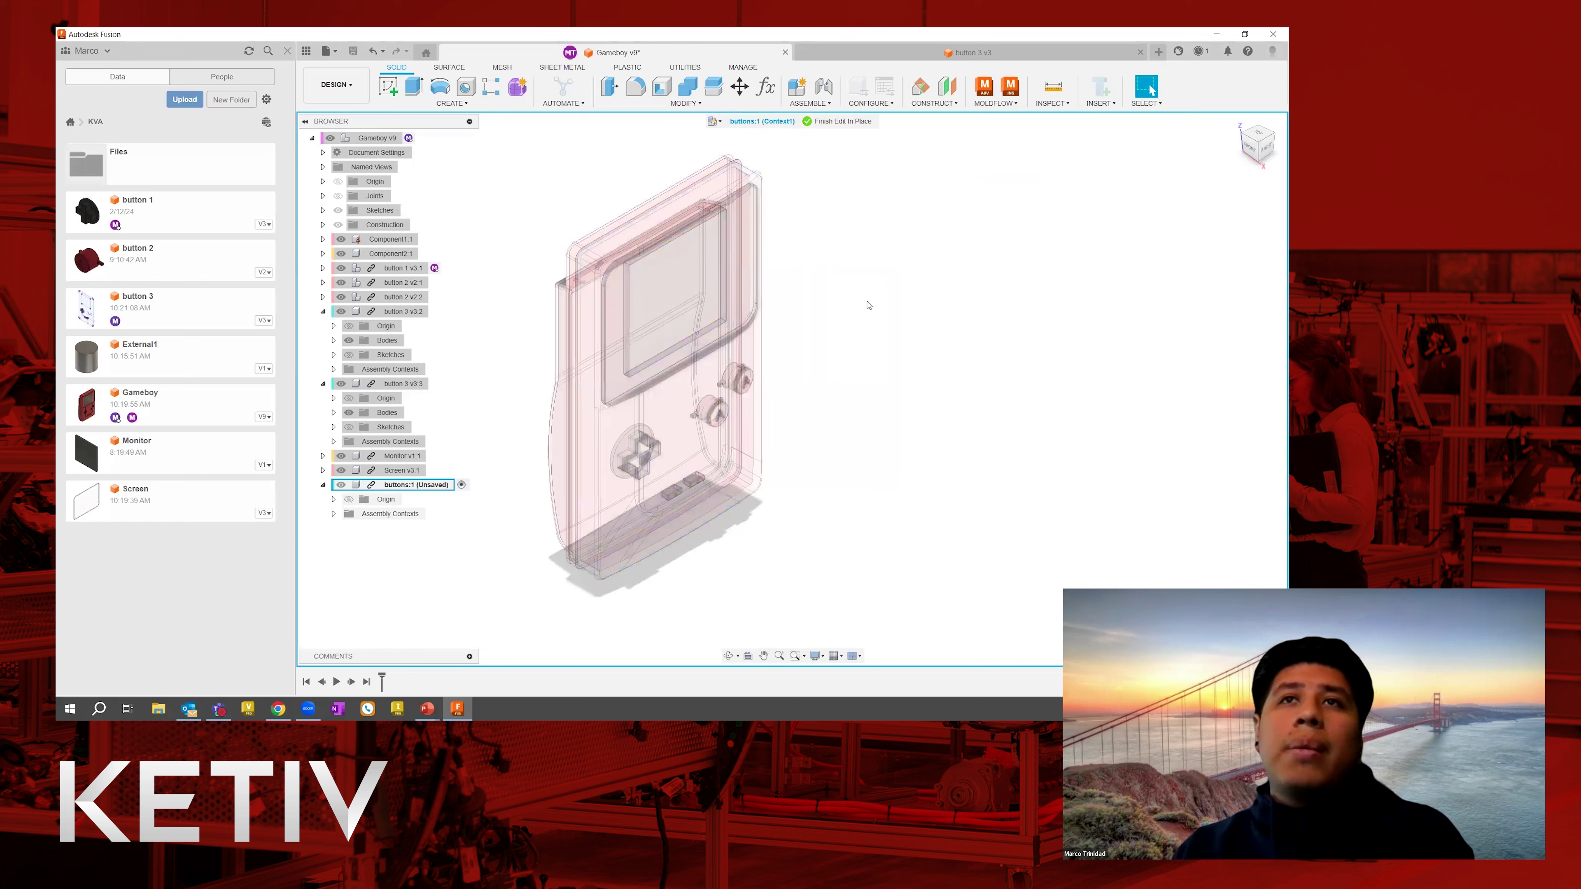
right_click(894, 198)
key(Escape)
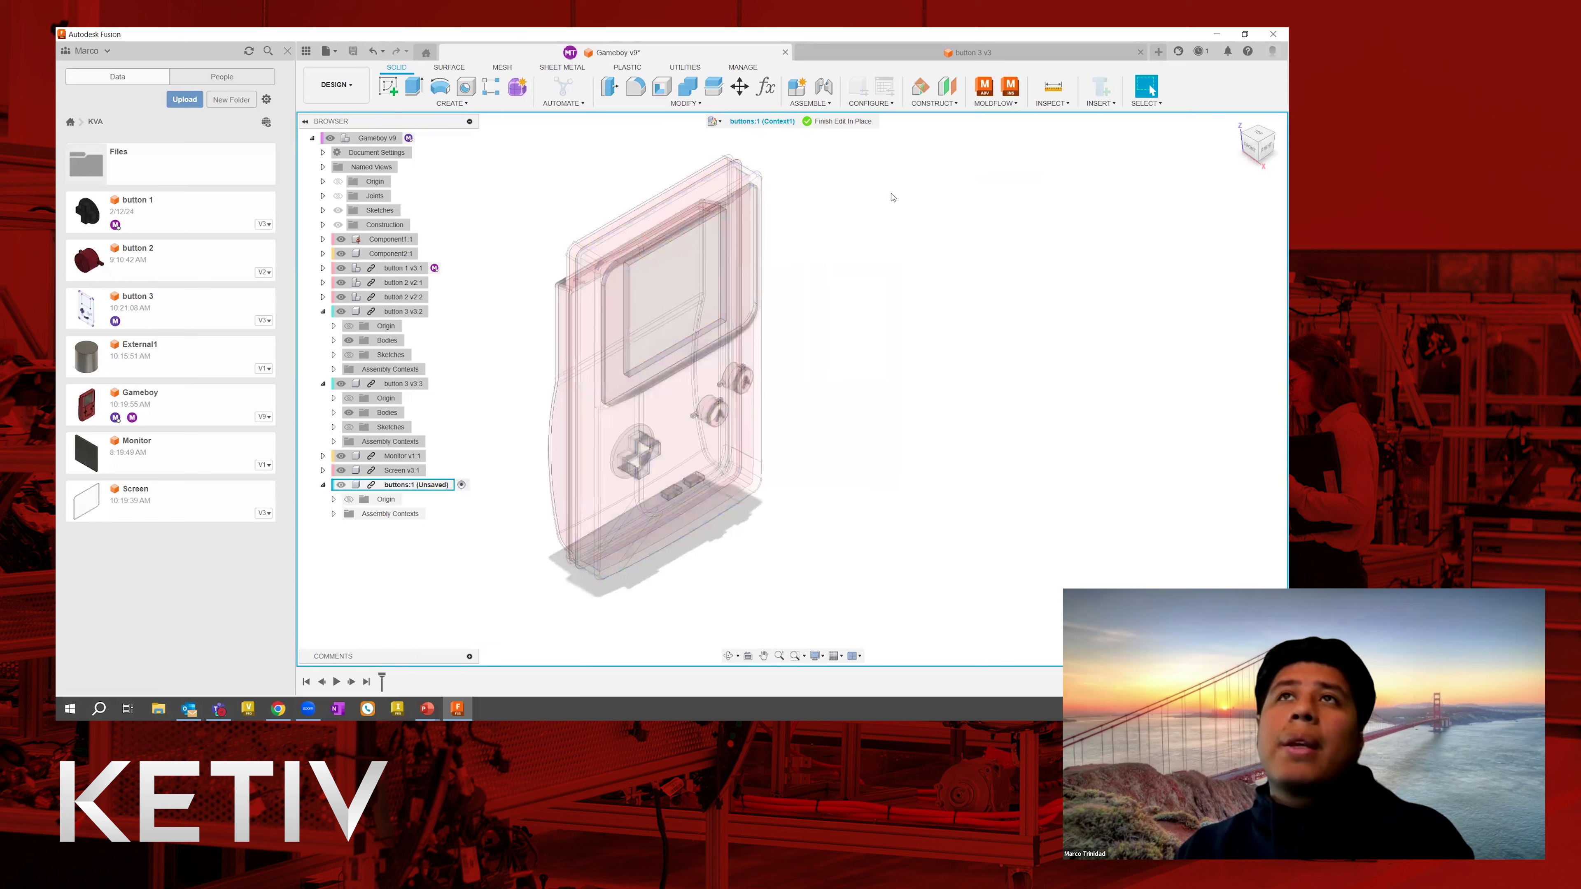
Finish editing the buttons component in place and save the Gameboy assembly together with the new design.
click(828, 122)
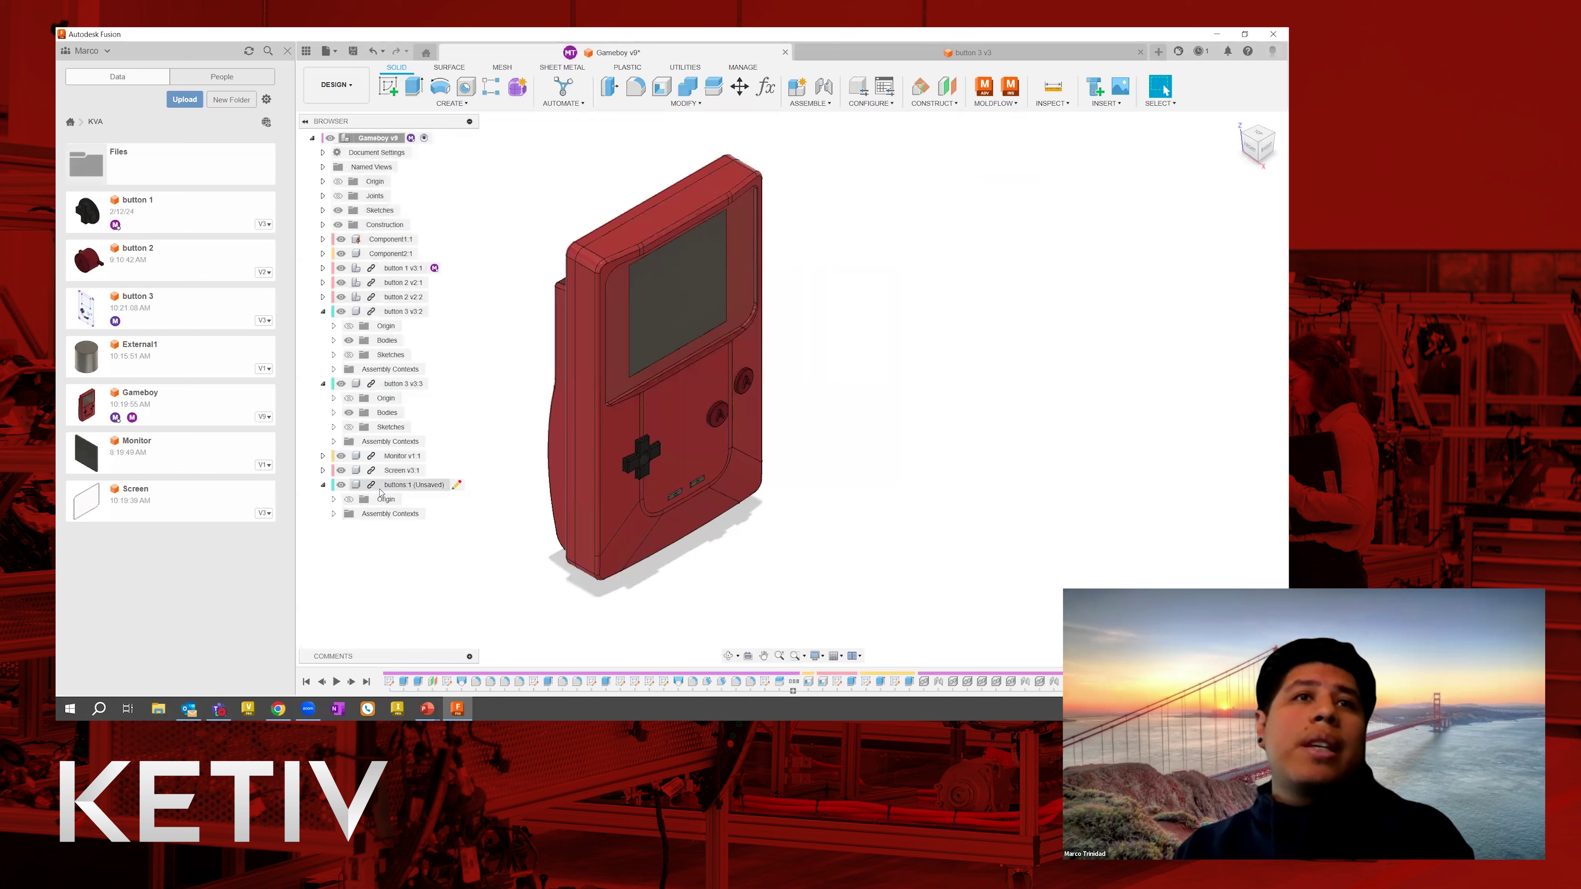
click(354, 52)
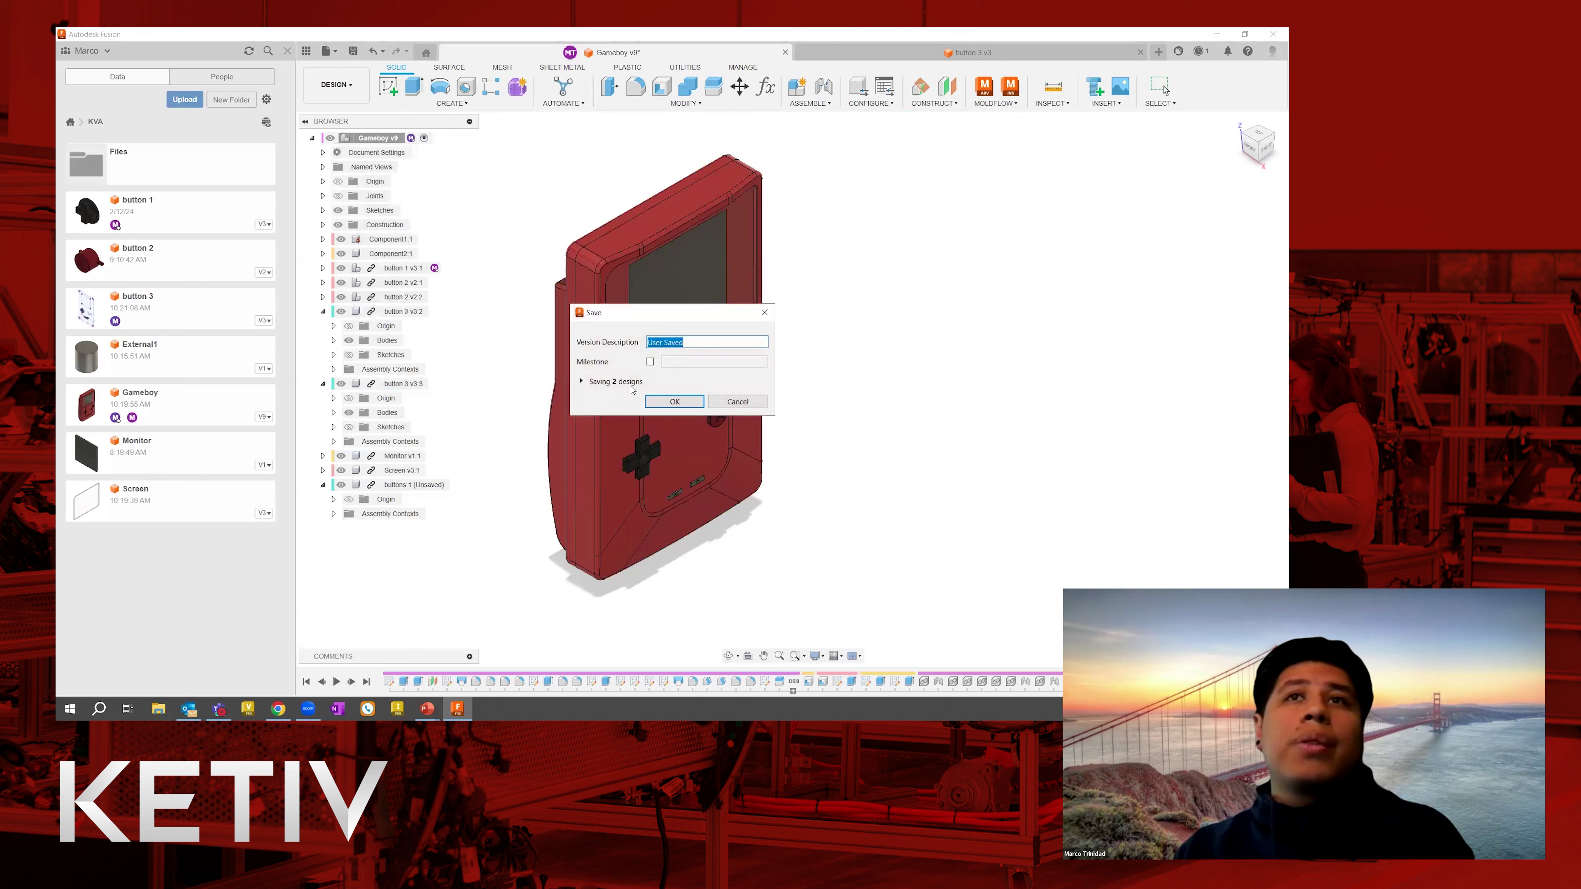
click(674, 402)
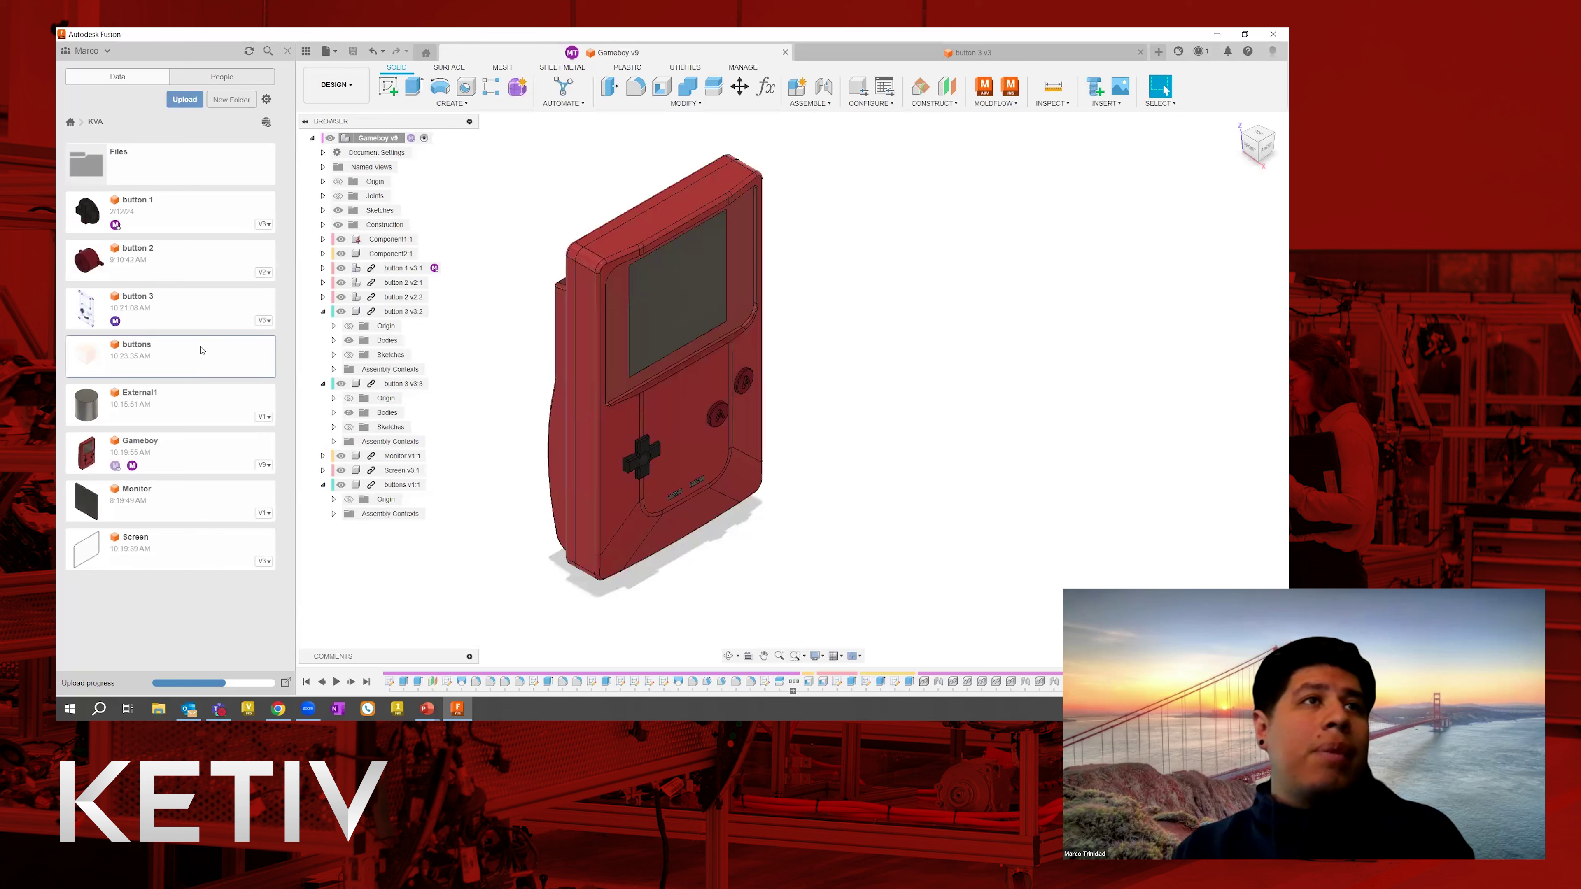
Open the buttons design from the KVA project and activate Context1 among its assembly contexts.
right_click(172, 360)
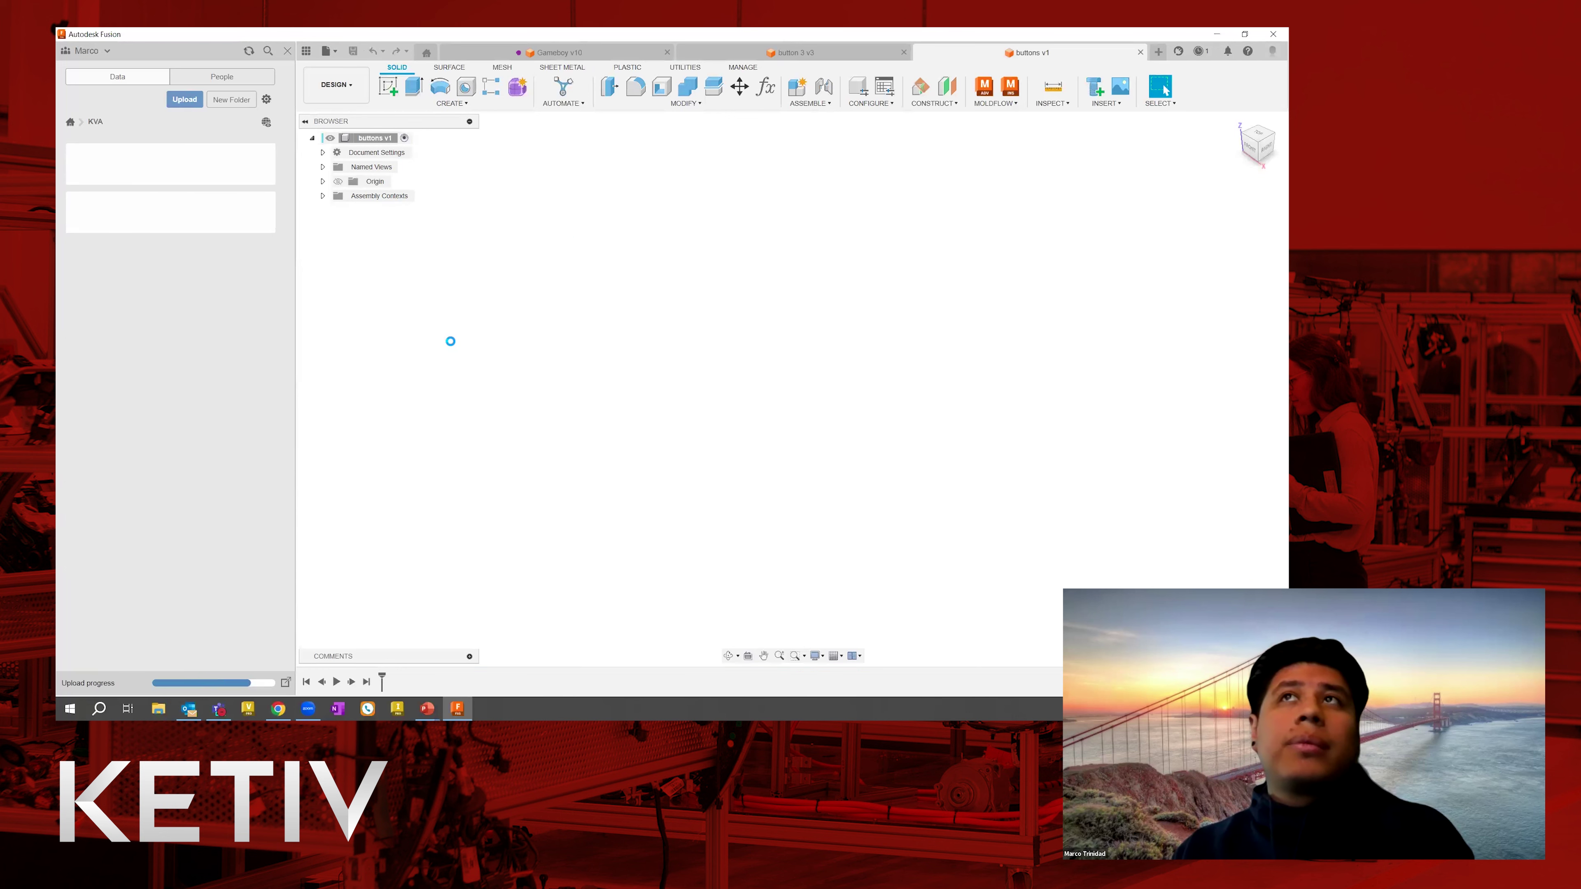
click(322, 196)
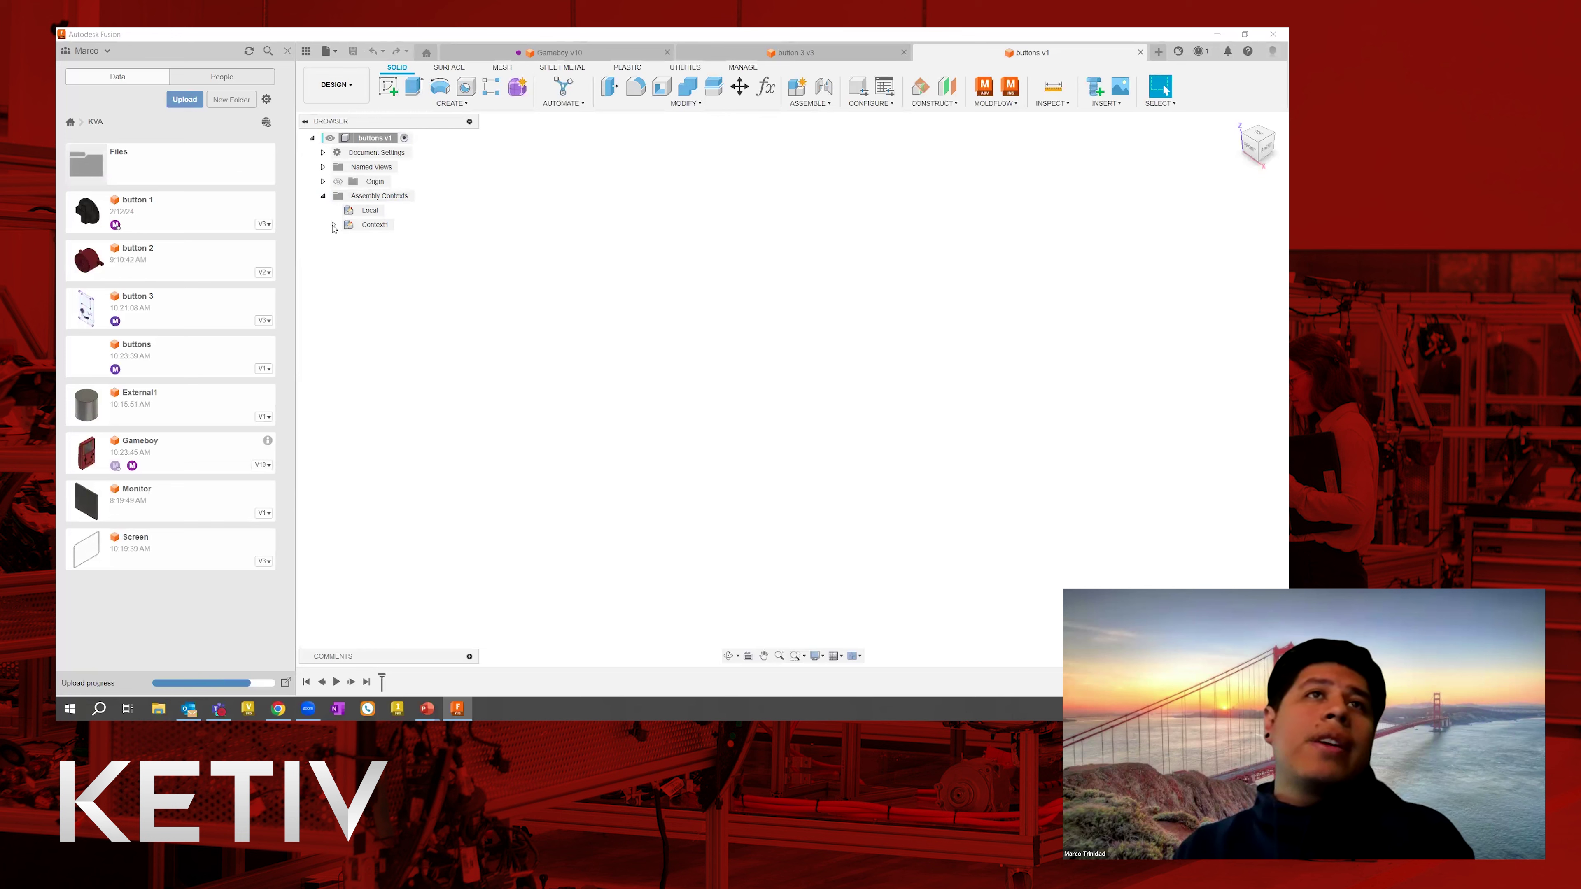
double_click(375, 225)
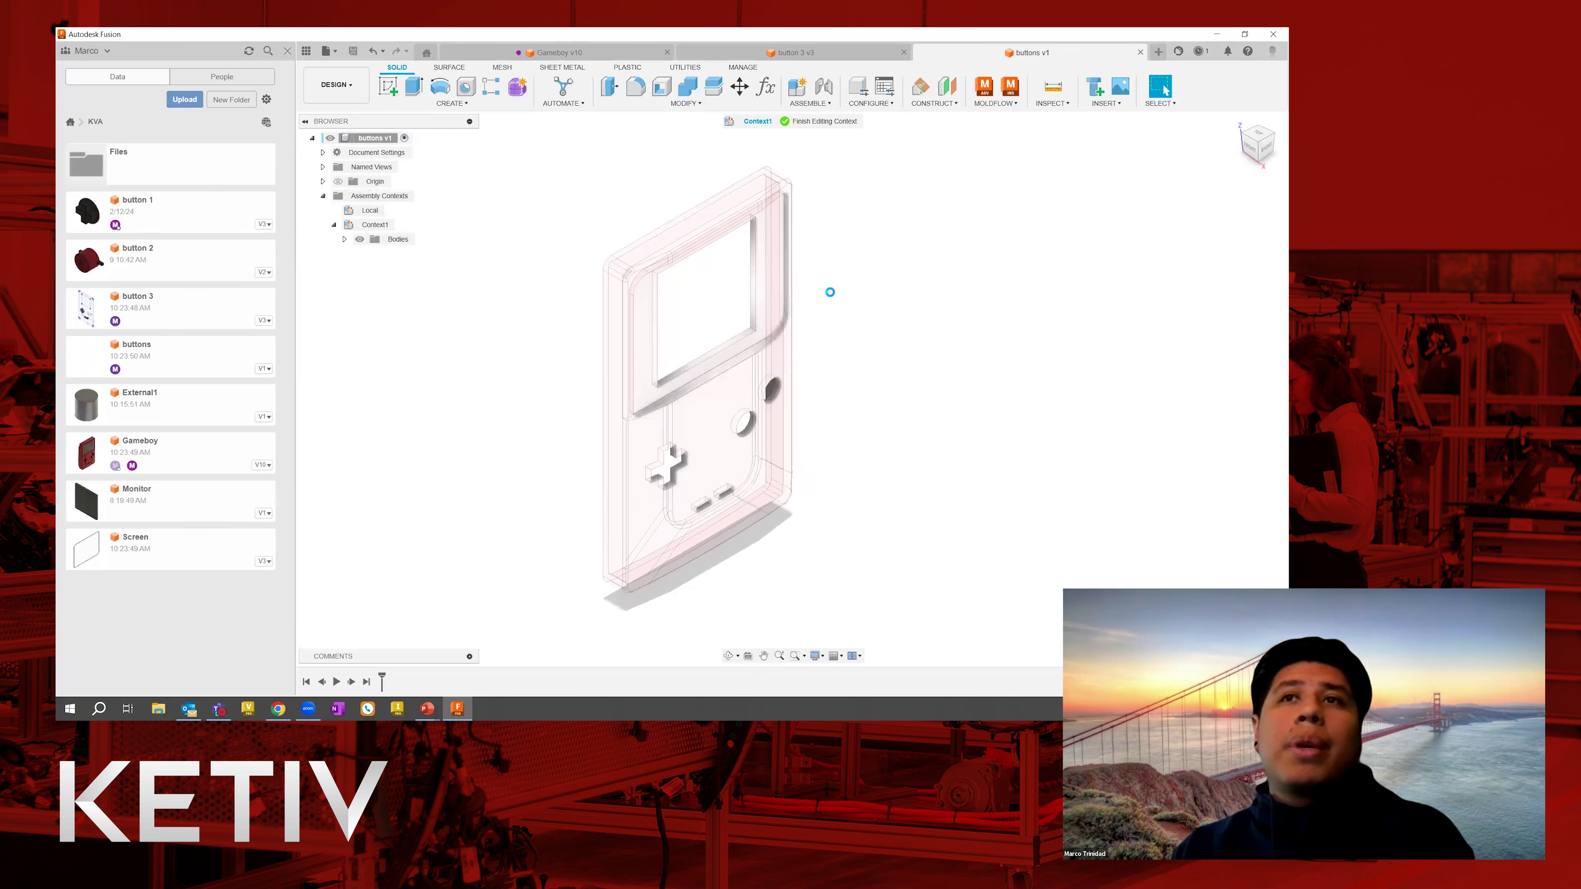
Start a new sketch in the buttons design on the origin plane parallel to the case's front face.
scroll(784, 353, up, 3)
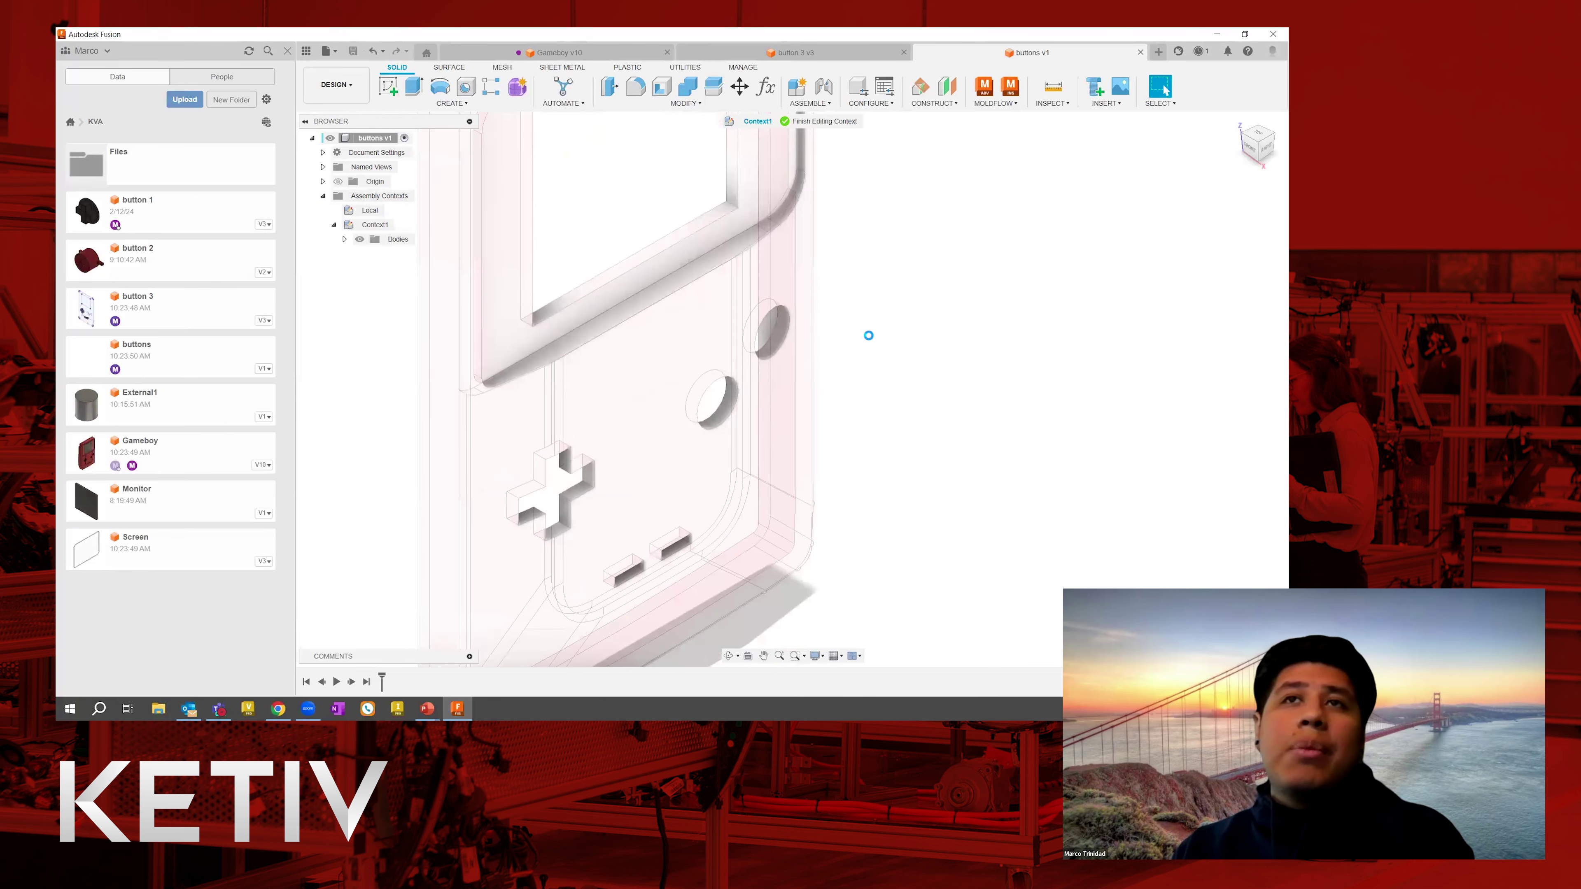
click(1267, 149)
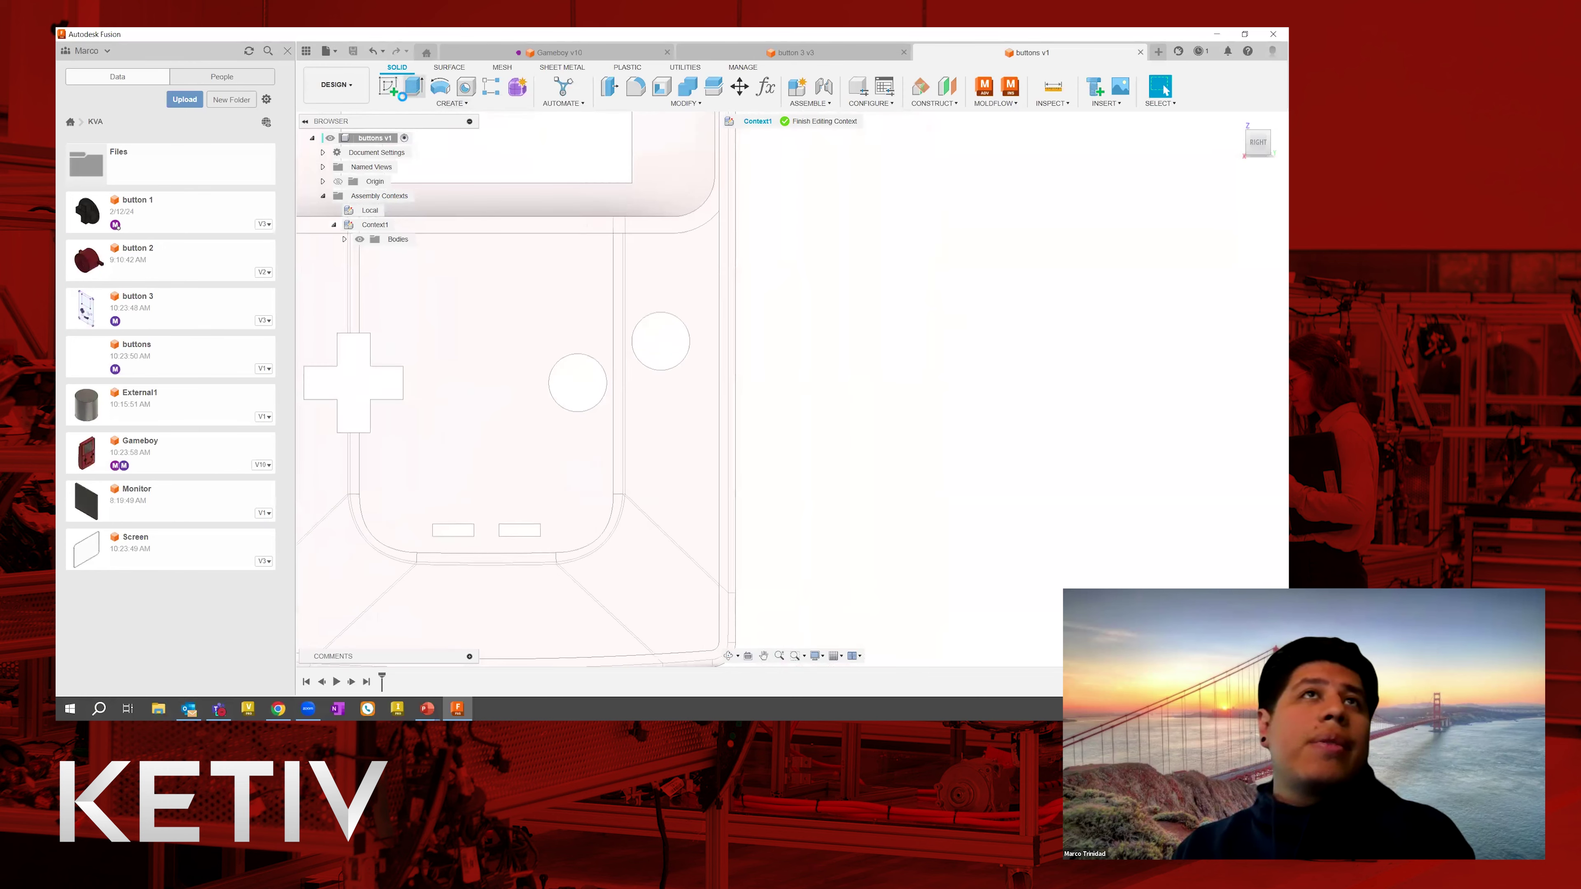
click(387, 88)
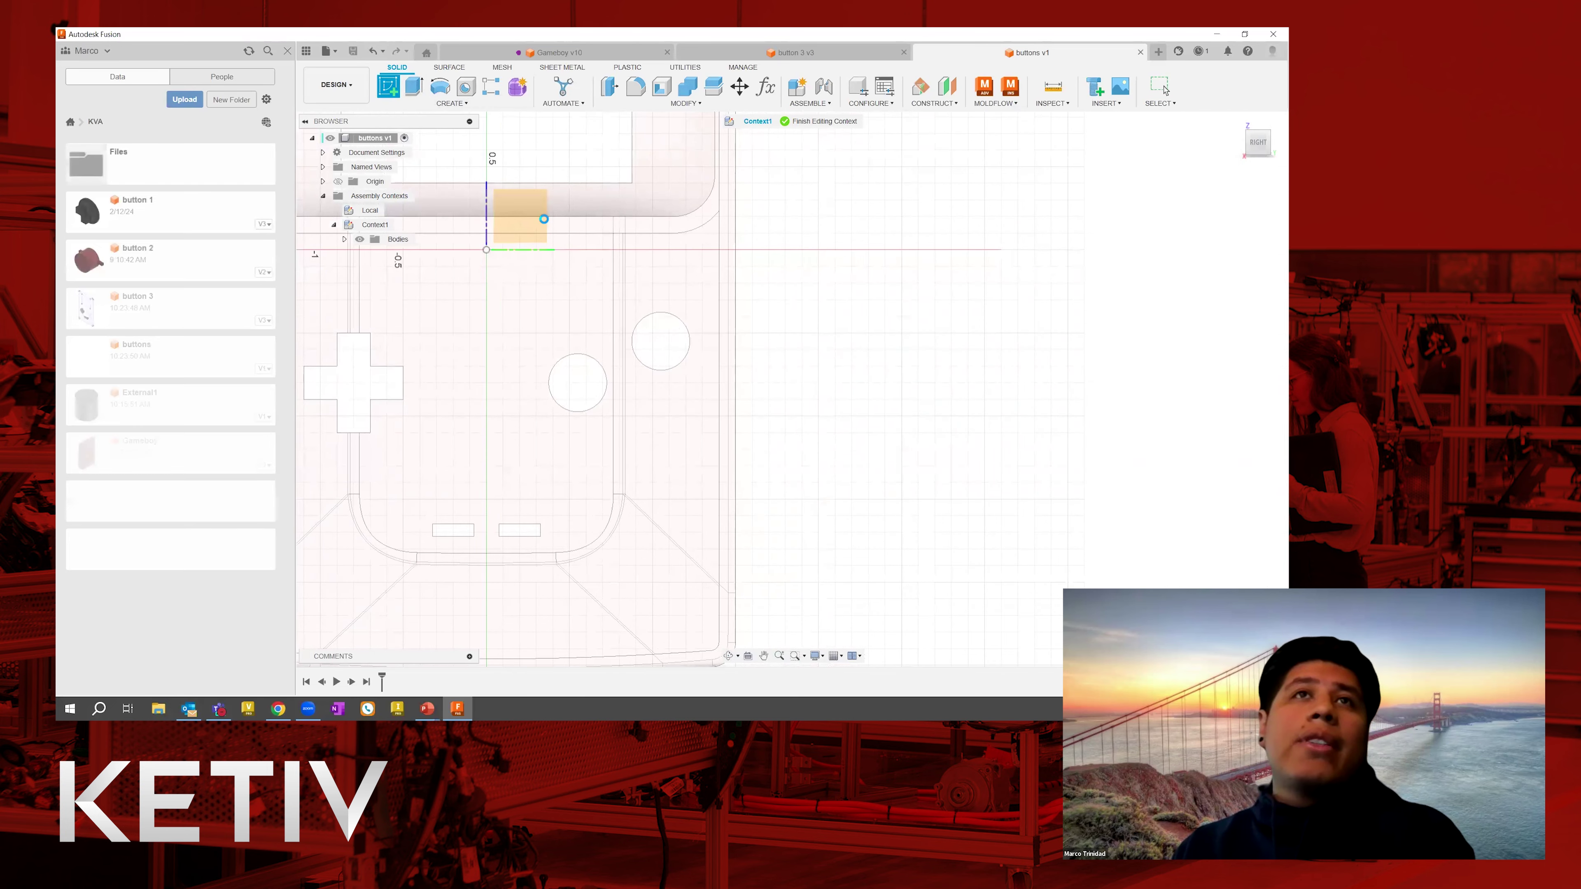
click(512, 220)
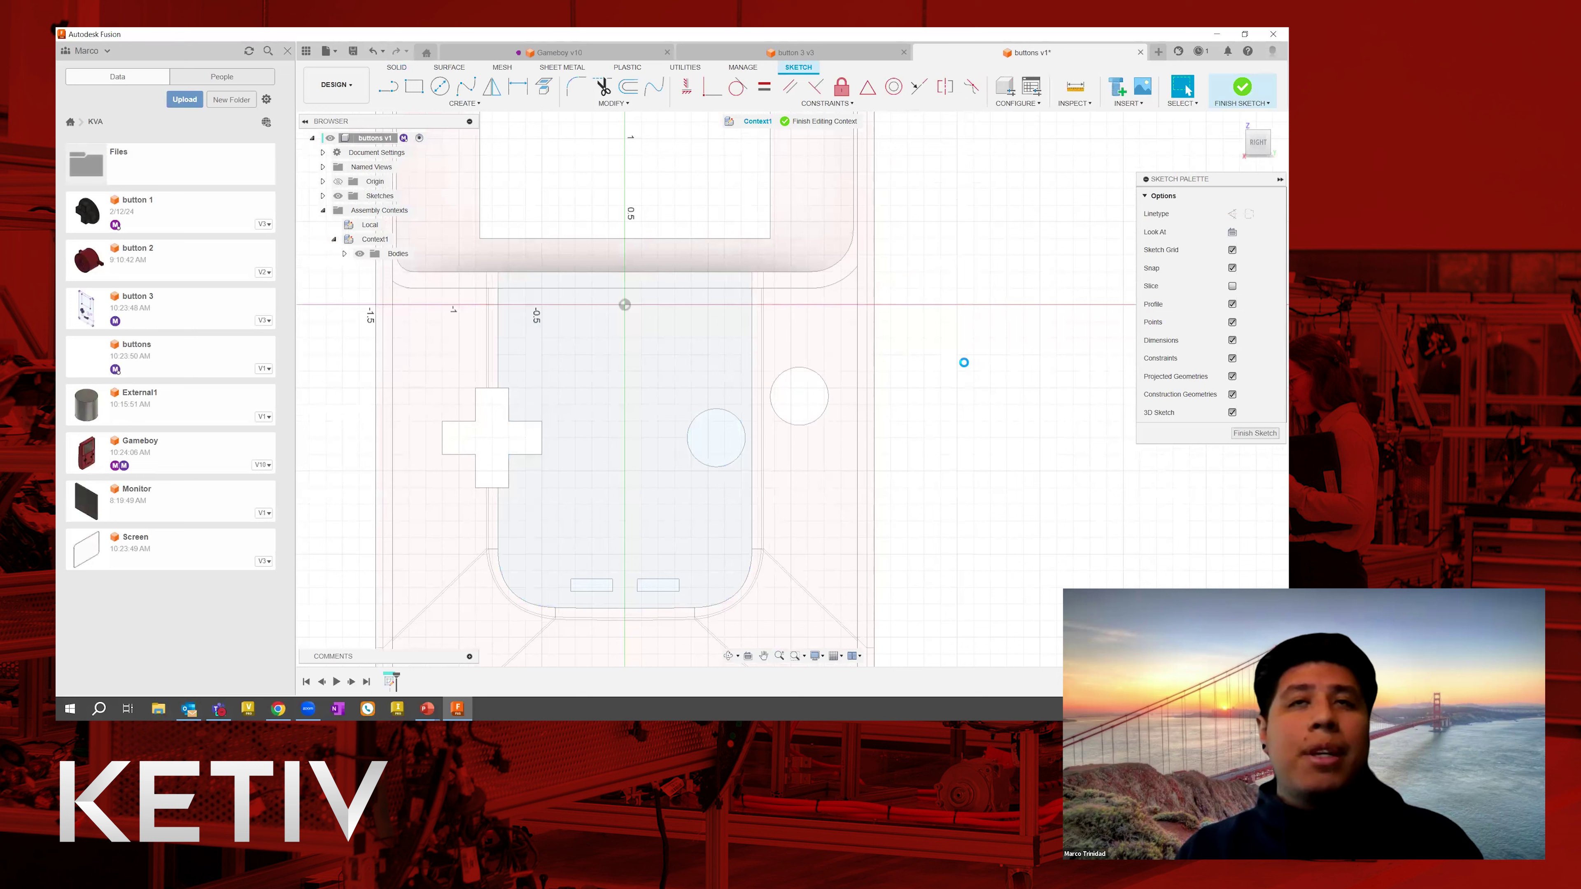
Draw a tilted 3-point rectangle about 0.6 in wide around the two round button holes of the case.
click(439, 105)
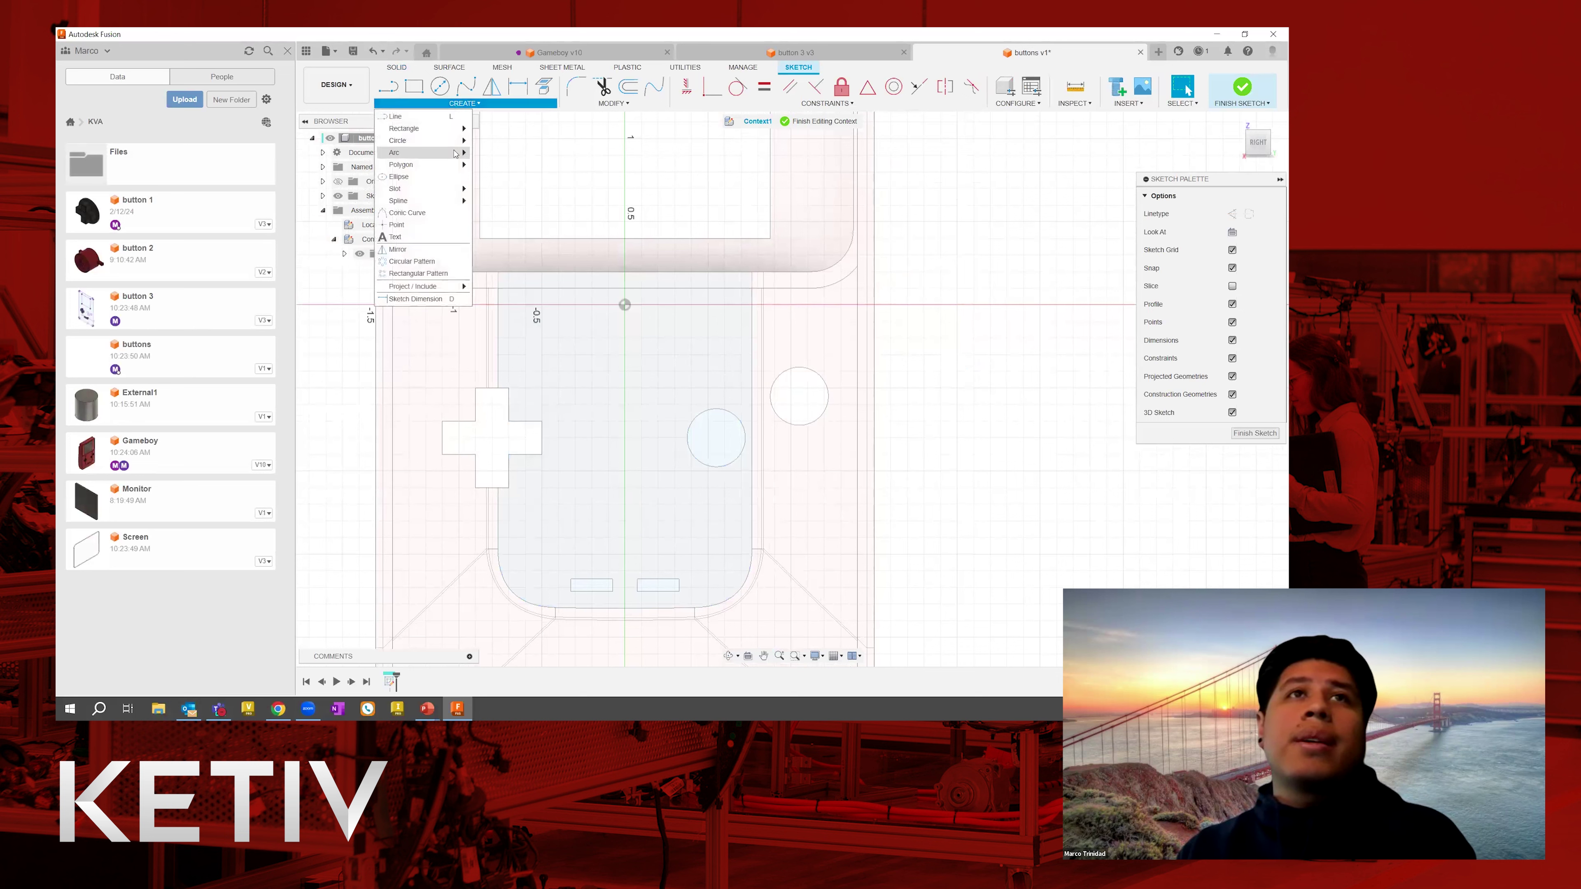
mouse_move(410, 142)
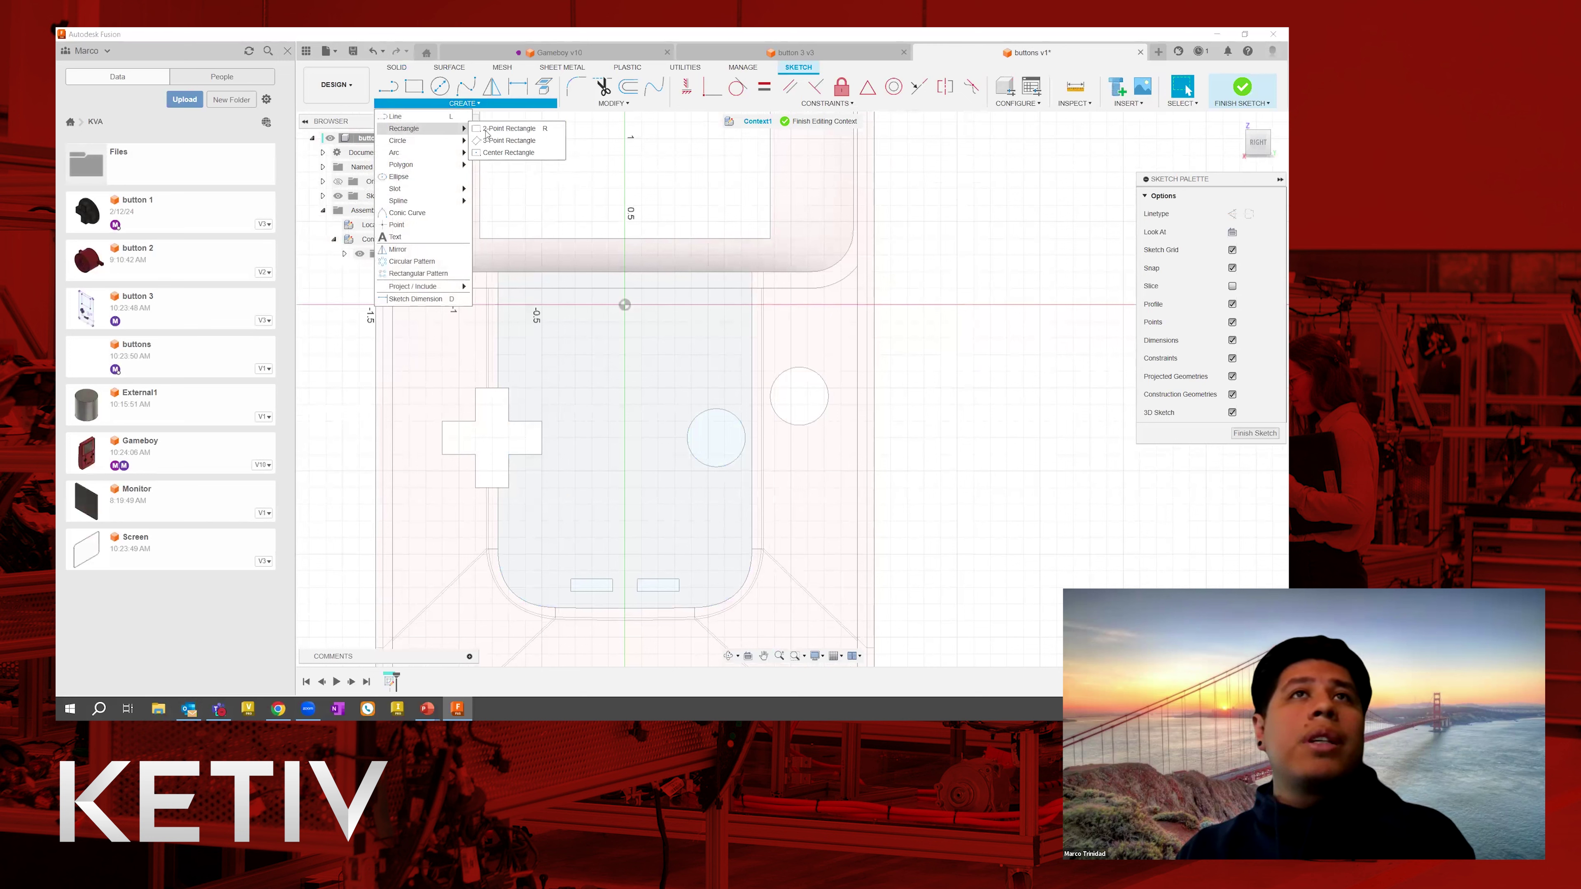
click(498, 141)
click(653, 415)
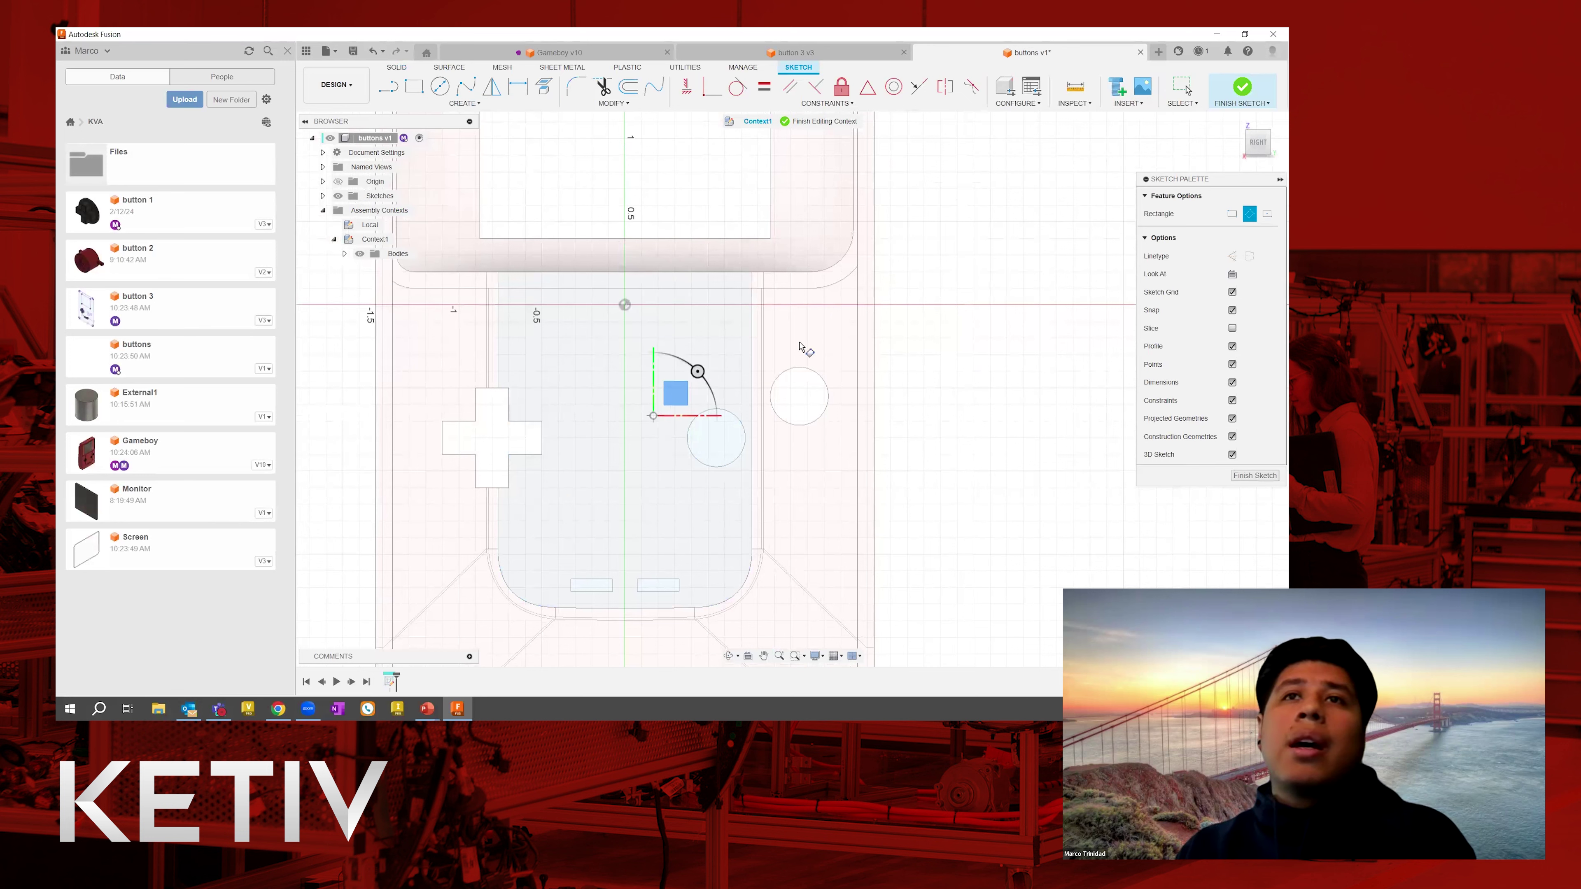
click(817, 339)
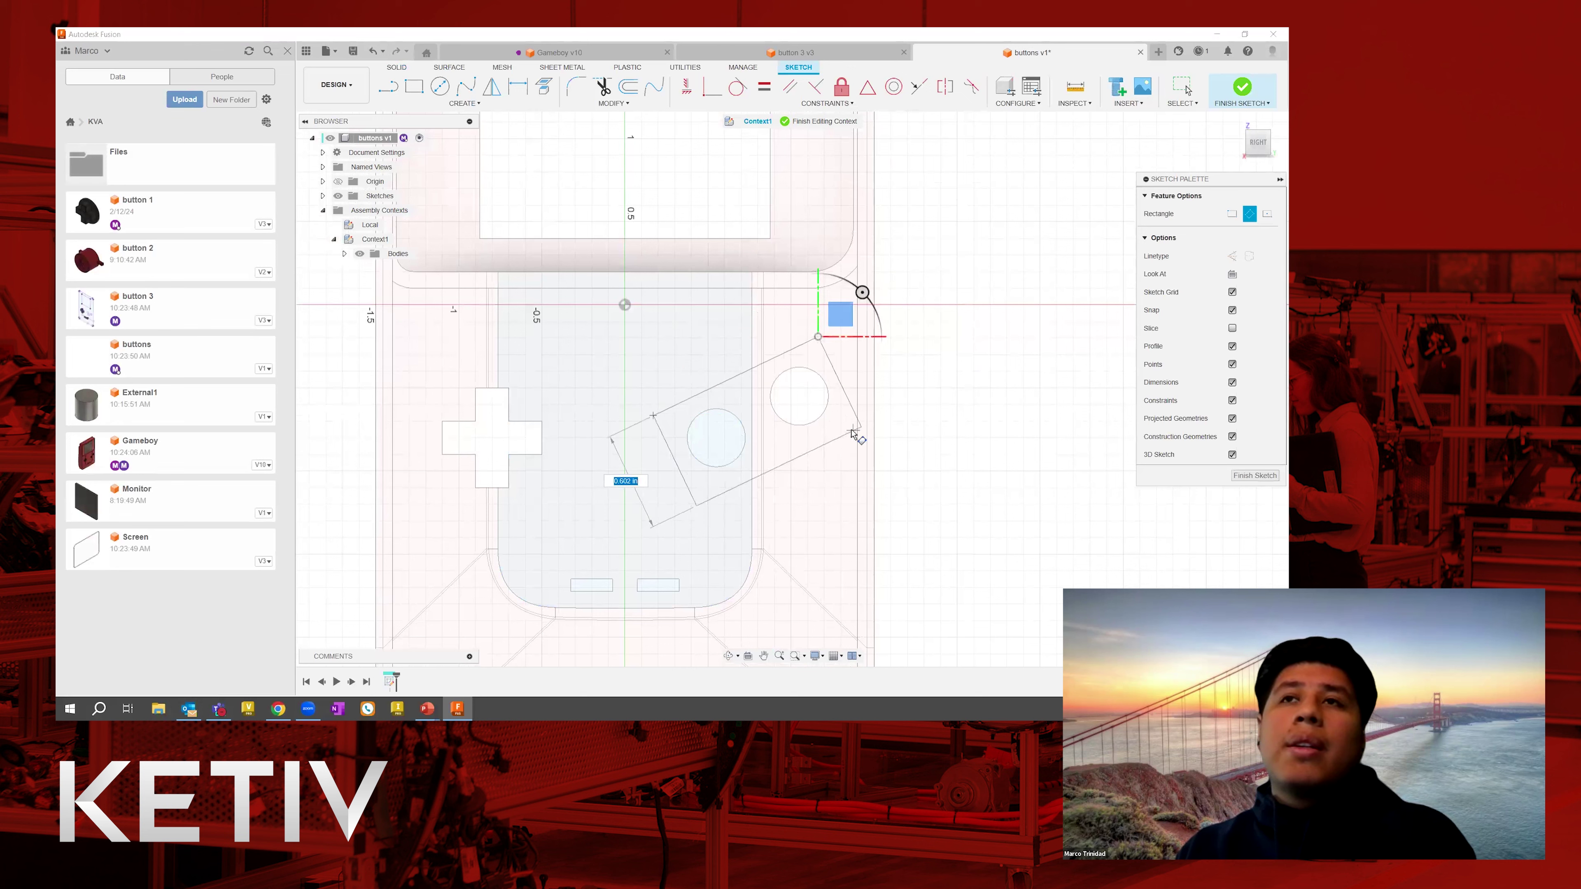
click(851, 430)
key(Escape)
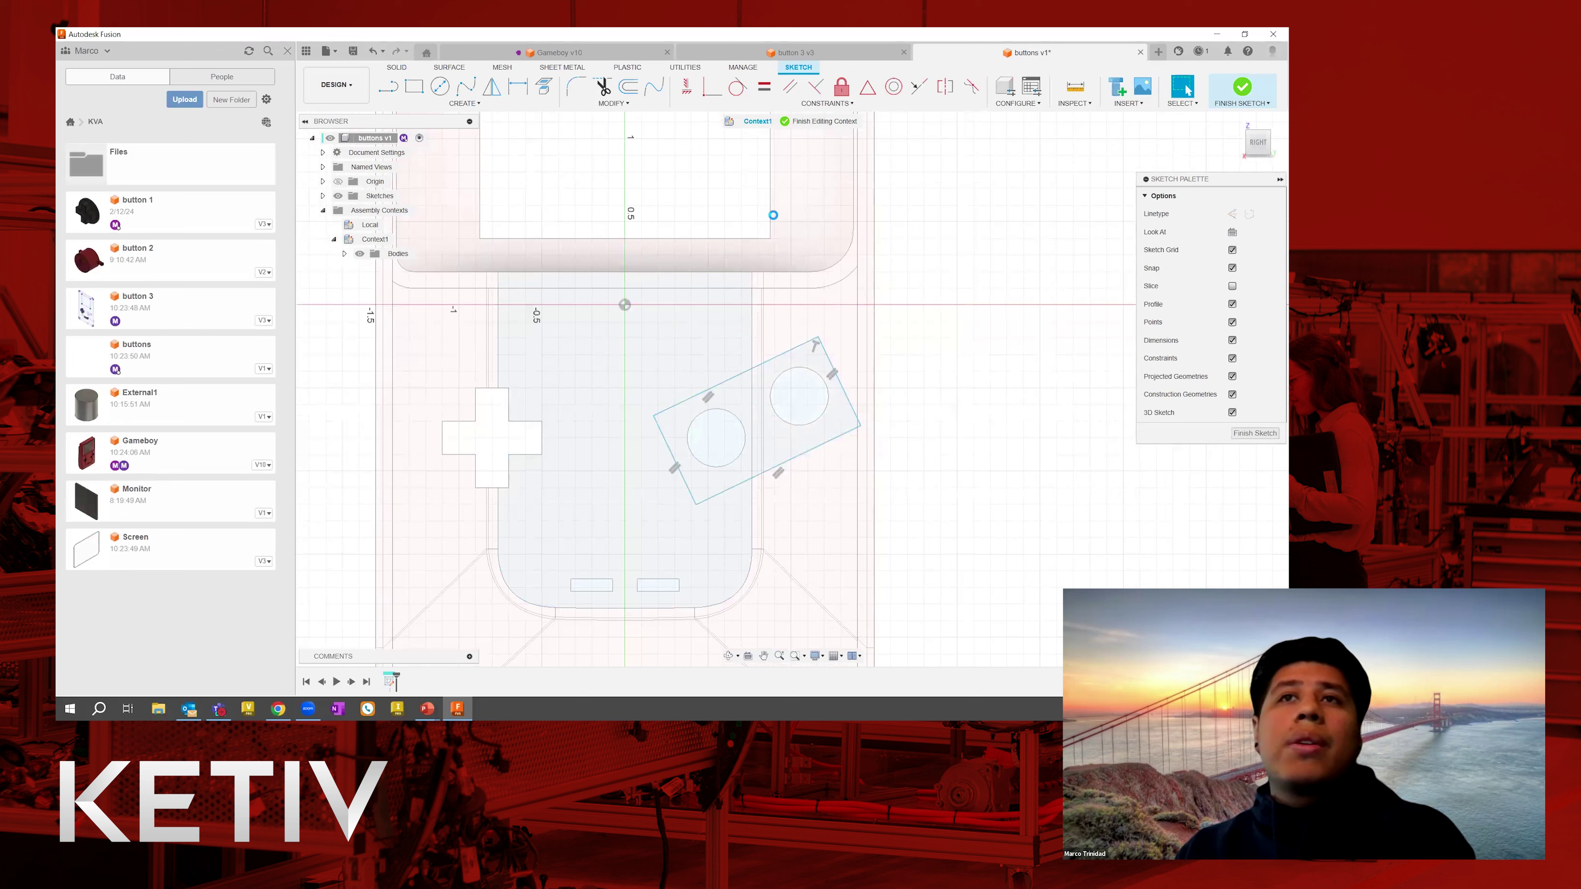
Project the referenced front case body into the sketch with a projection link and finish the sketch.
key(p)
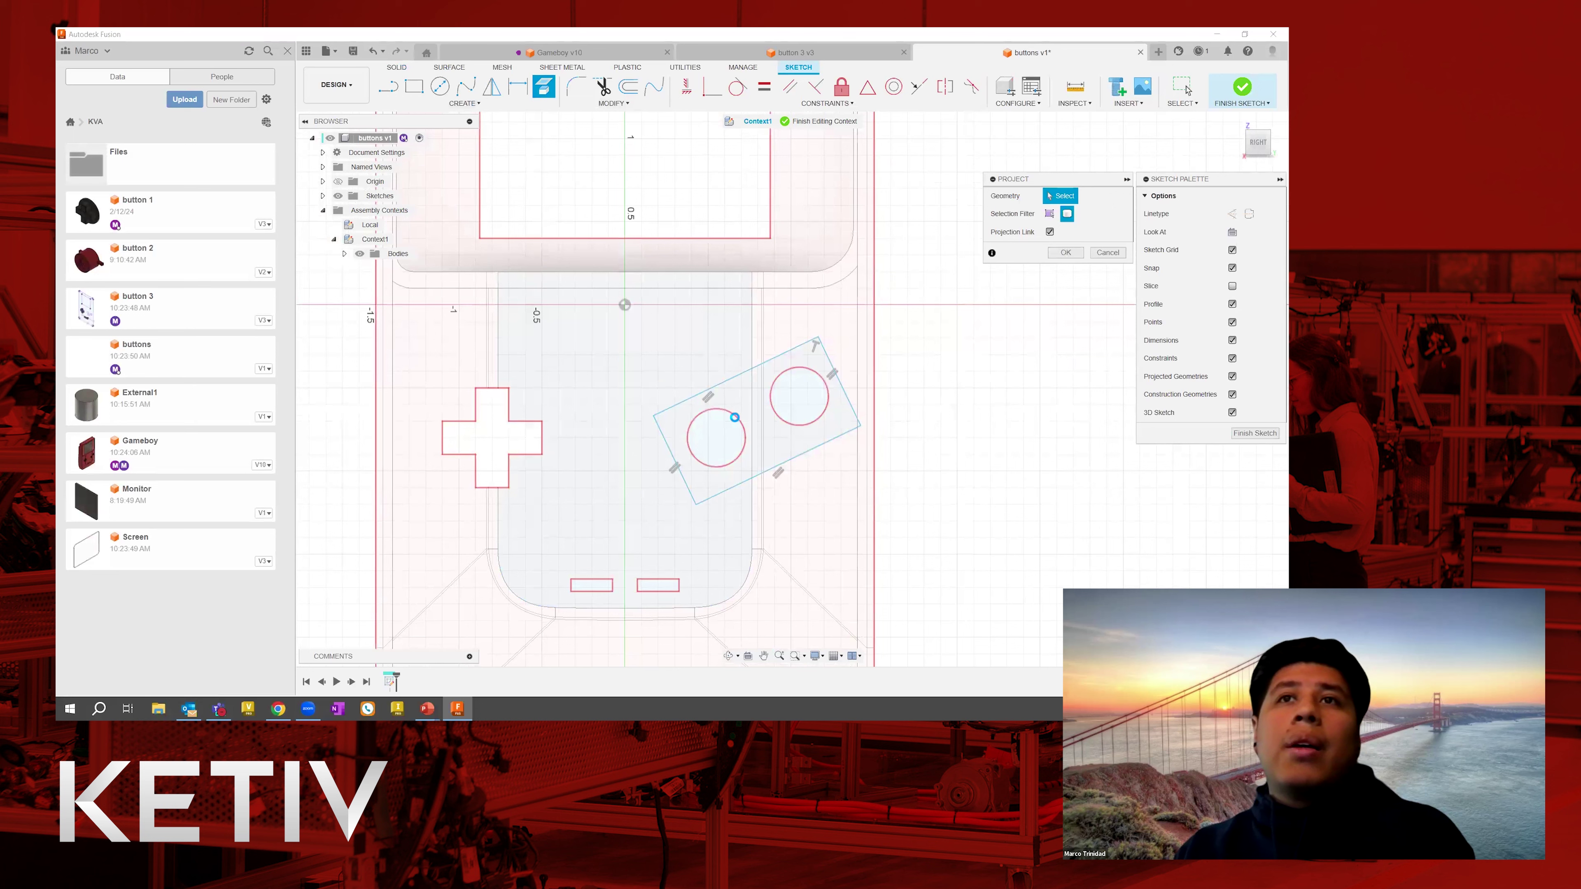
click(784, 419)
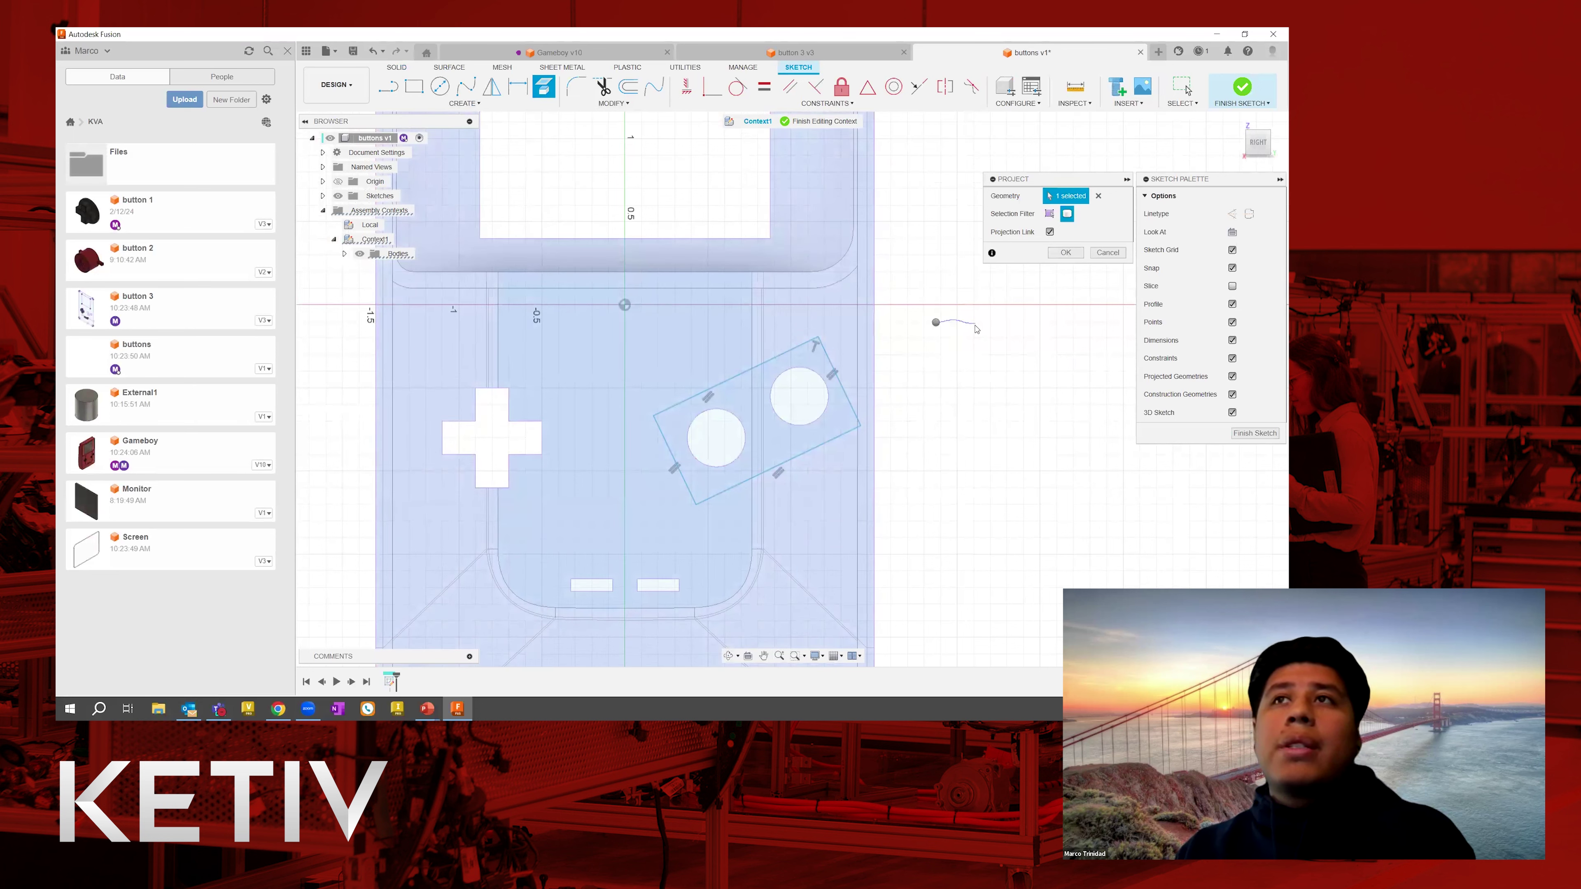
click(1065, 252)
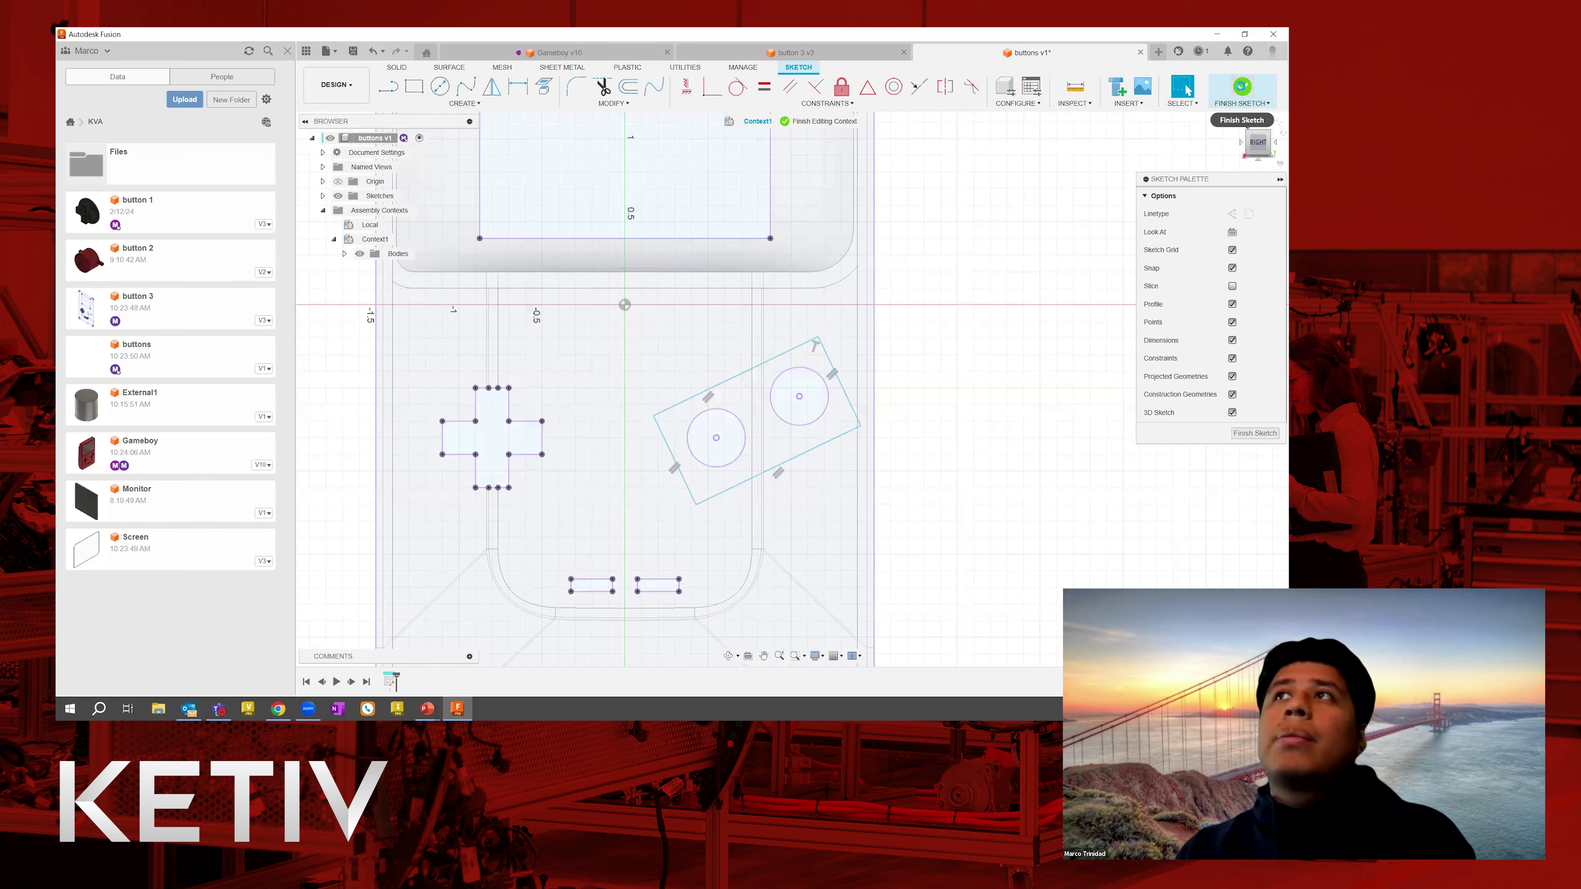
click(1242, 87)
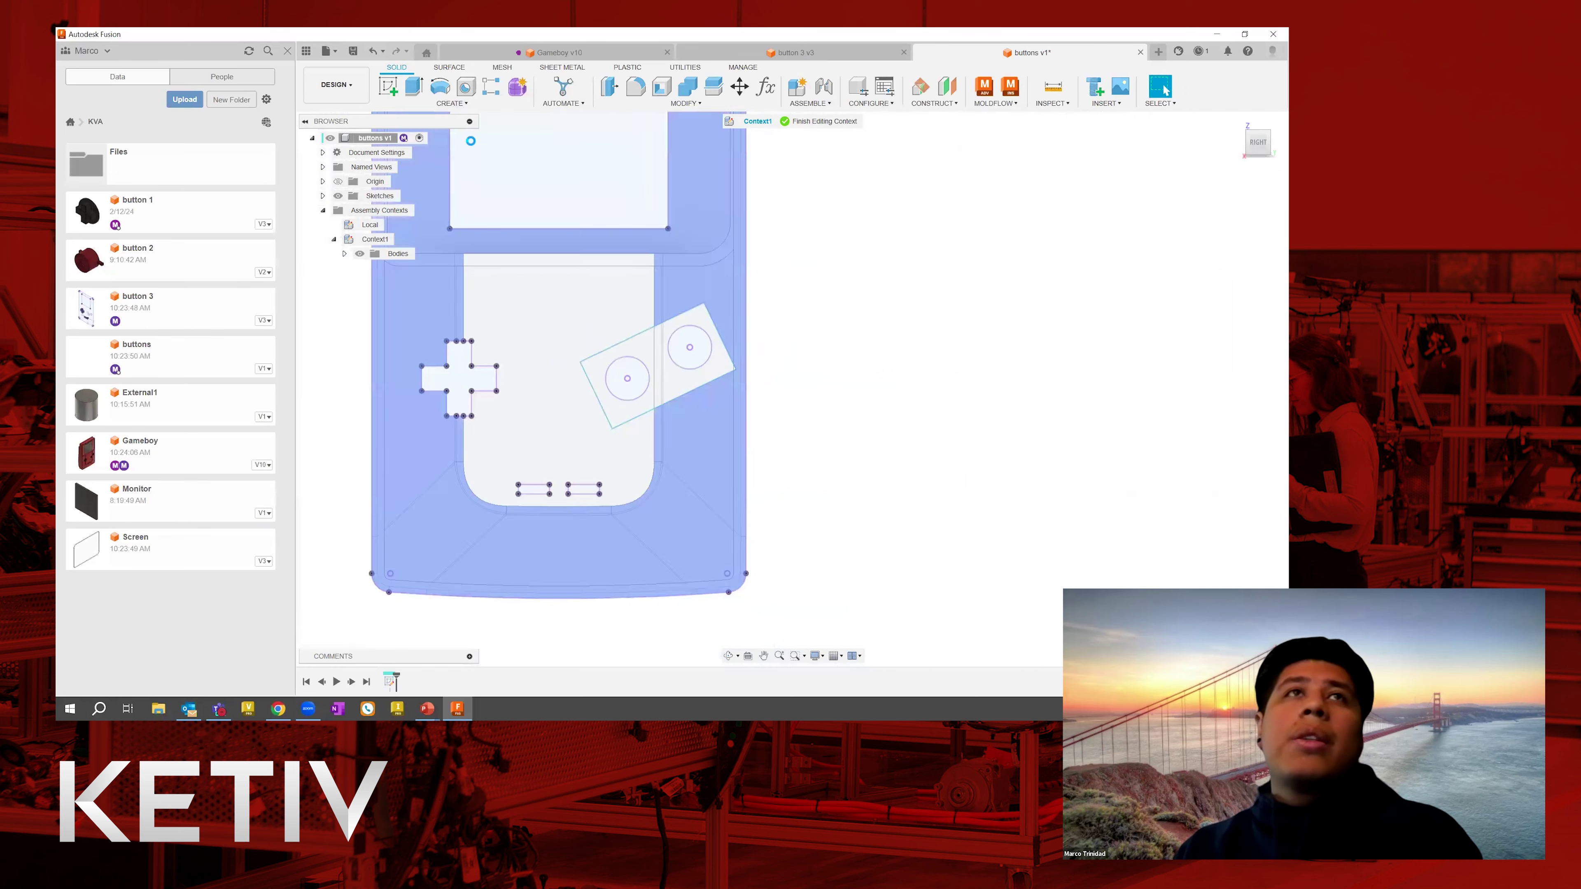
Extrude the two round button-hole profiles outward by 0.20 in as new bodies.
click(414, 86)
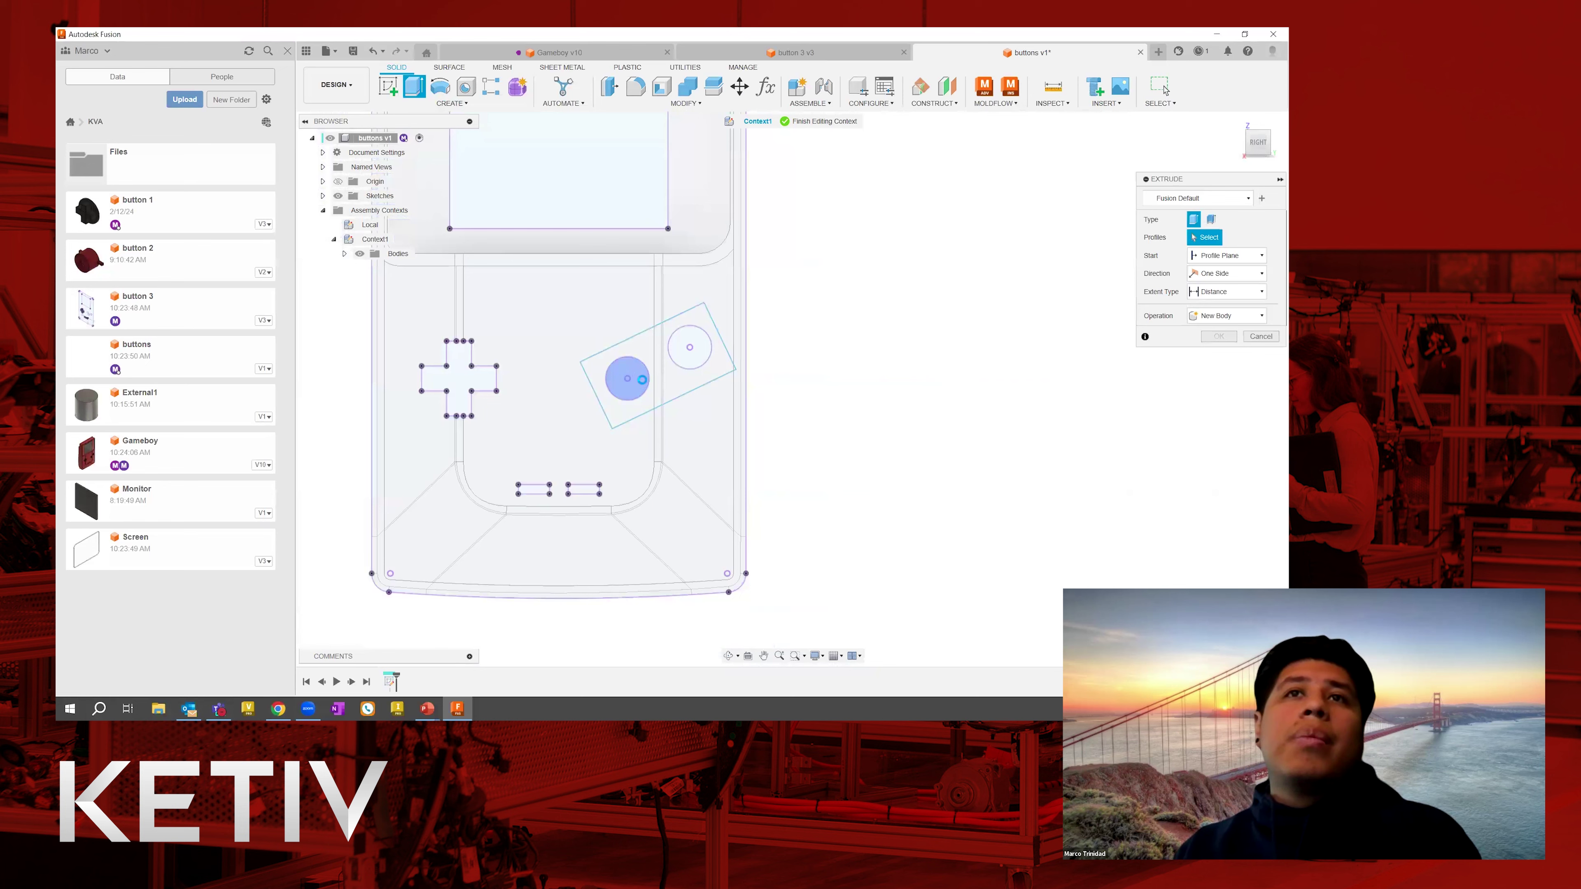
click(641, 379)
click(689, 349)
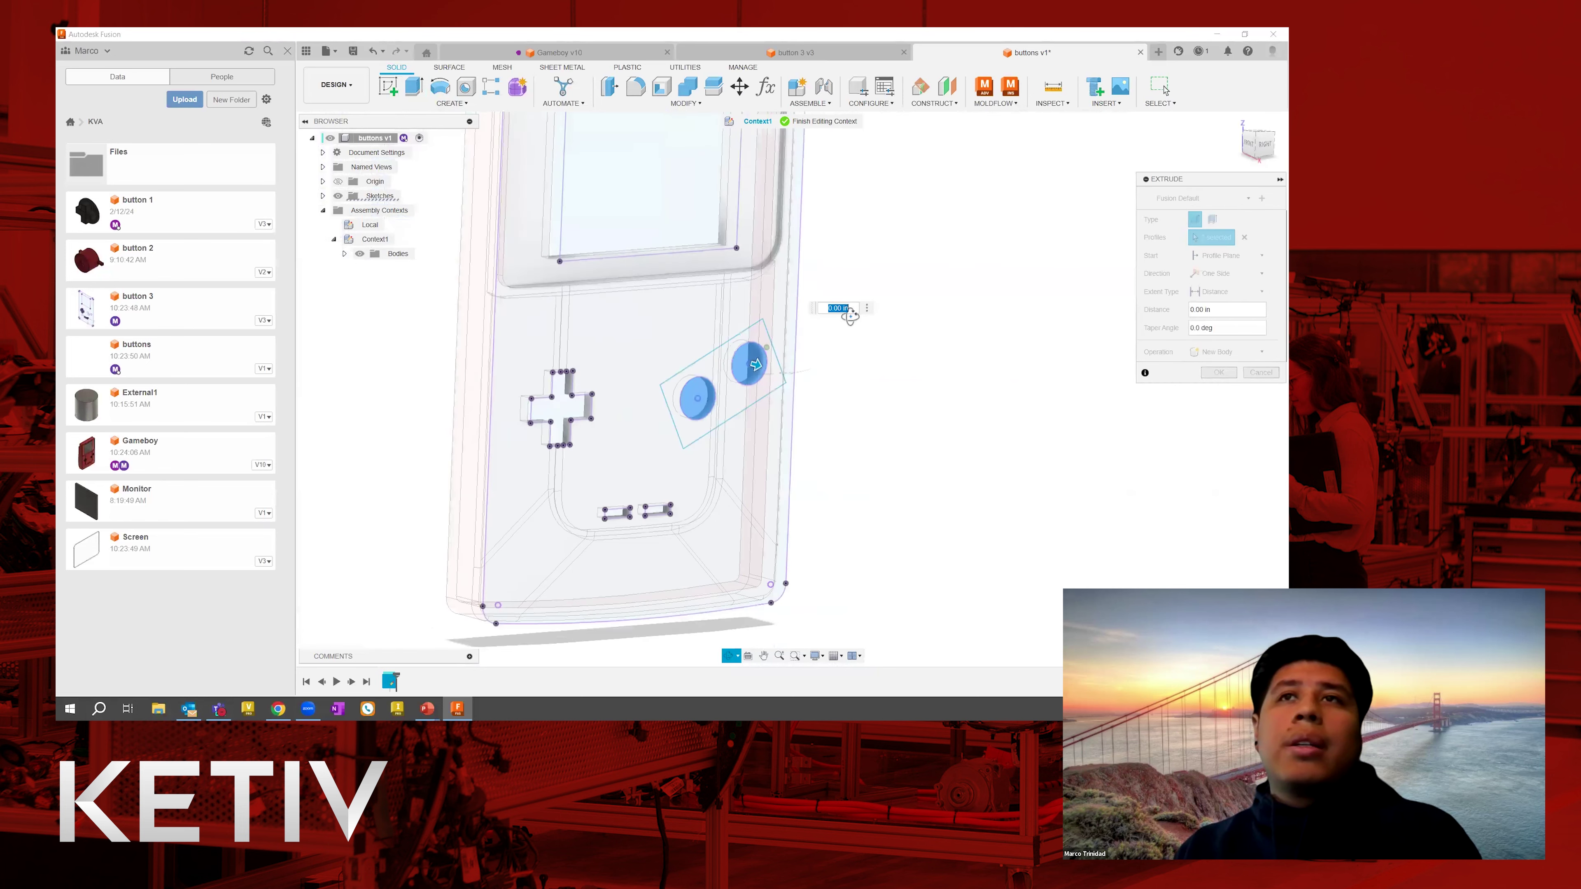
drag(800, 377, 816, 387)
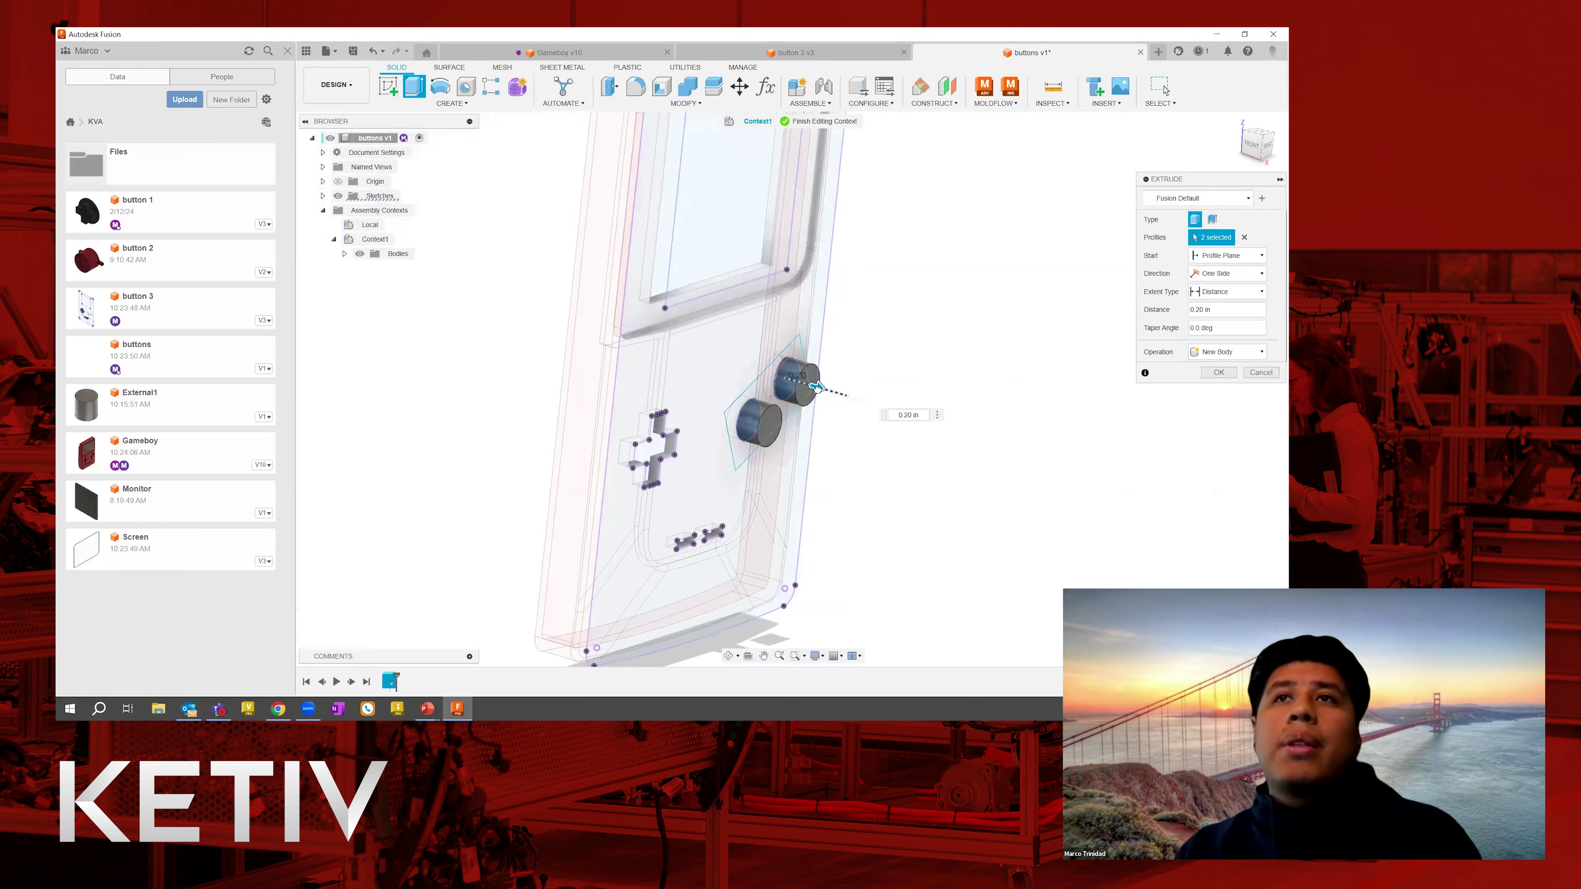
click(1218, 372)
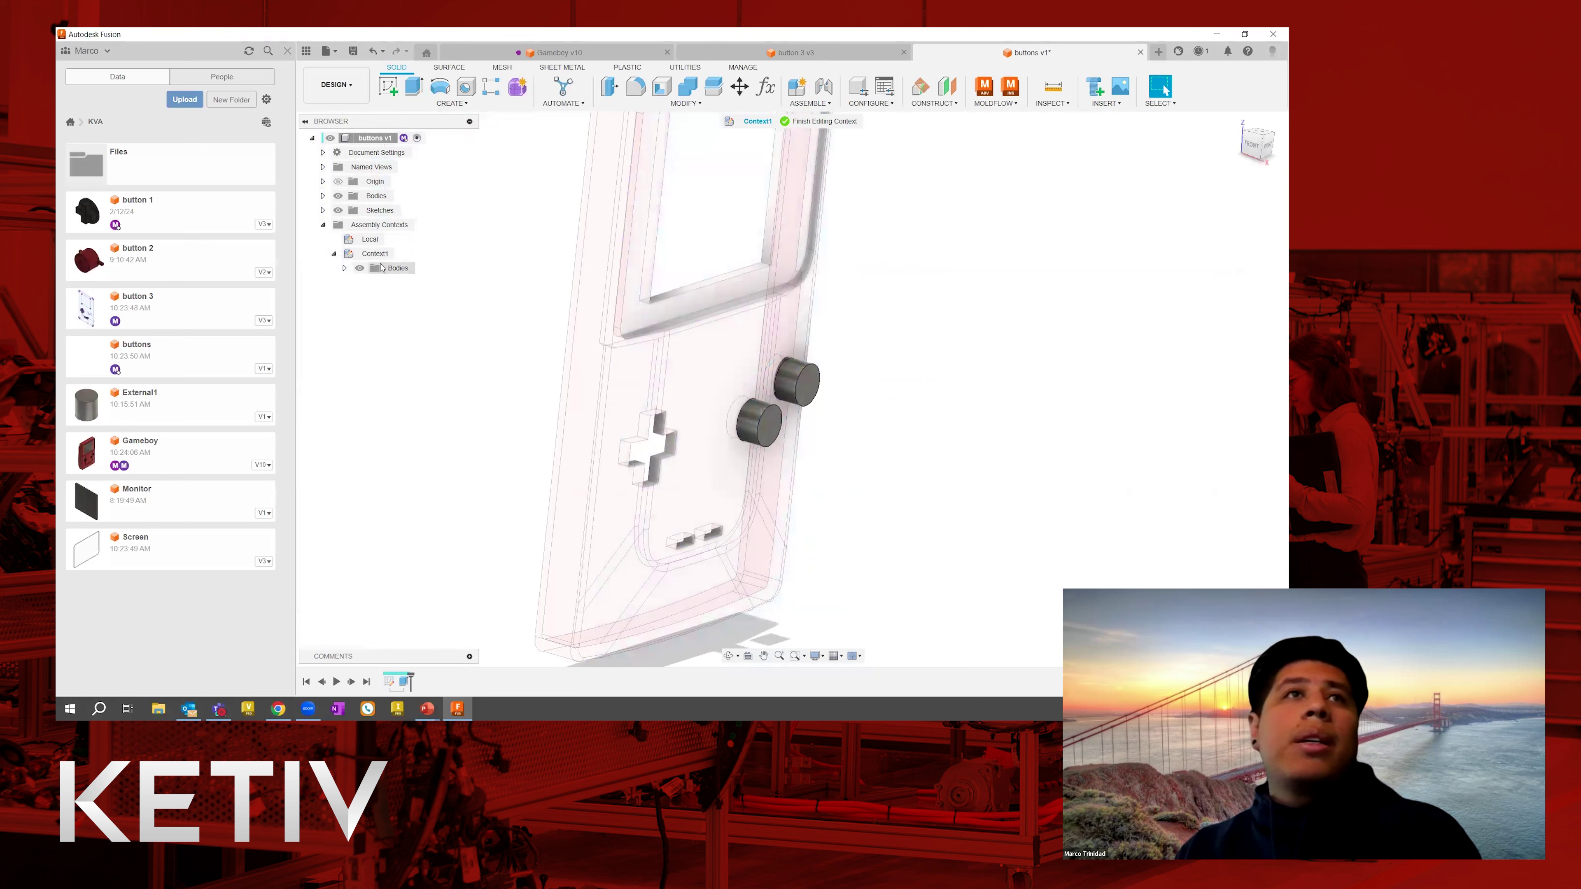
Show Sketch1 again and extrude the tilted rectangle profiles around the two buttons by -0.05 in as a new body.
click(322, 210)
click(349, 225)
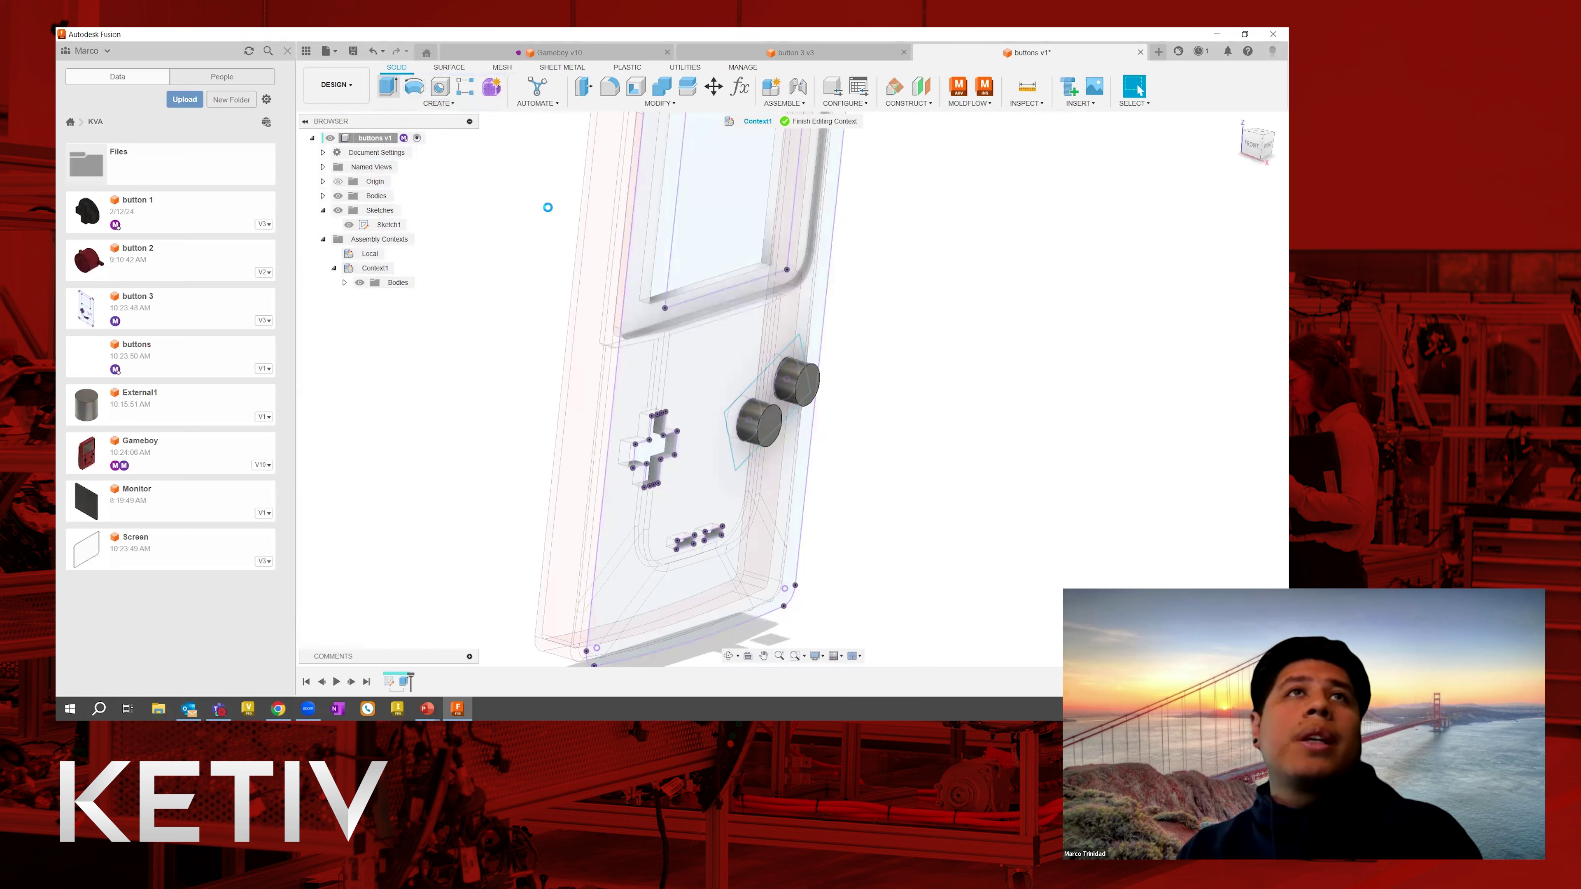
key(e)
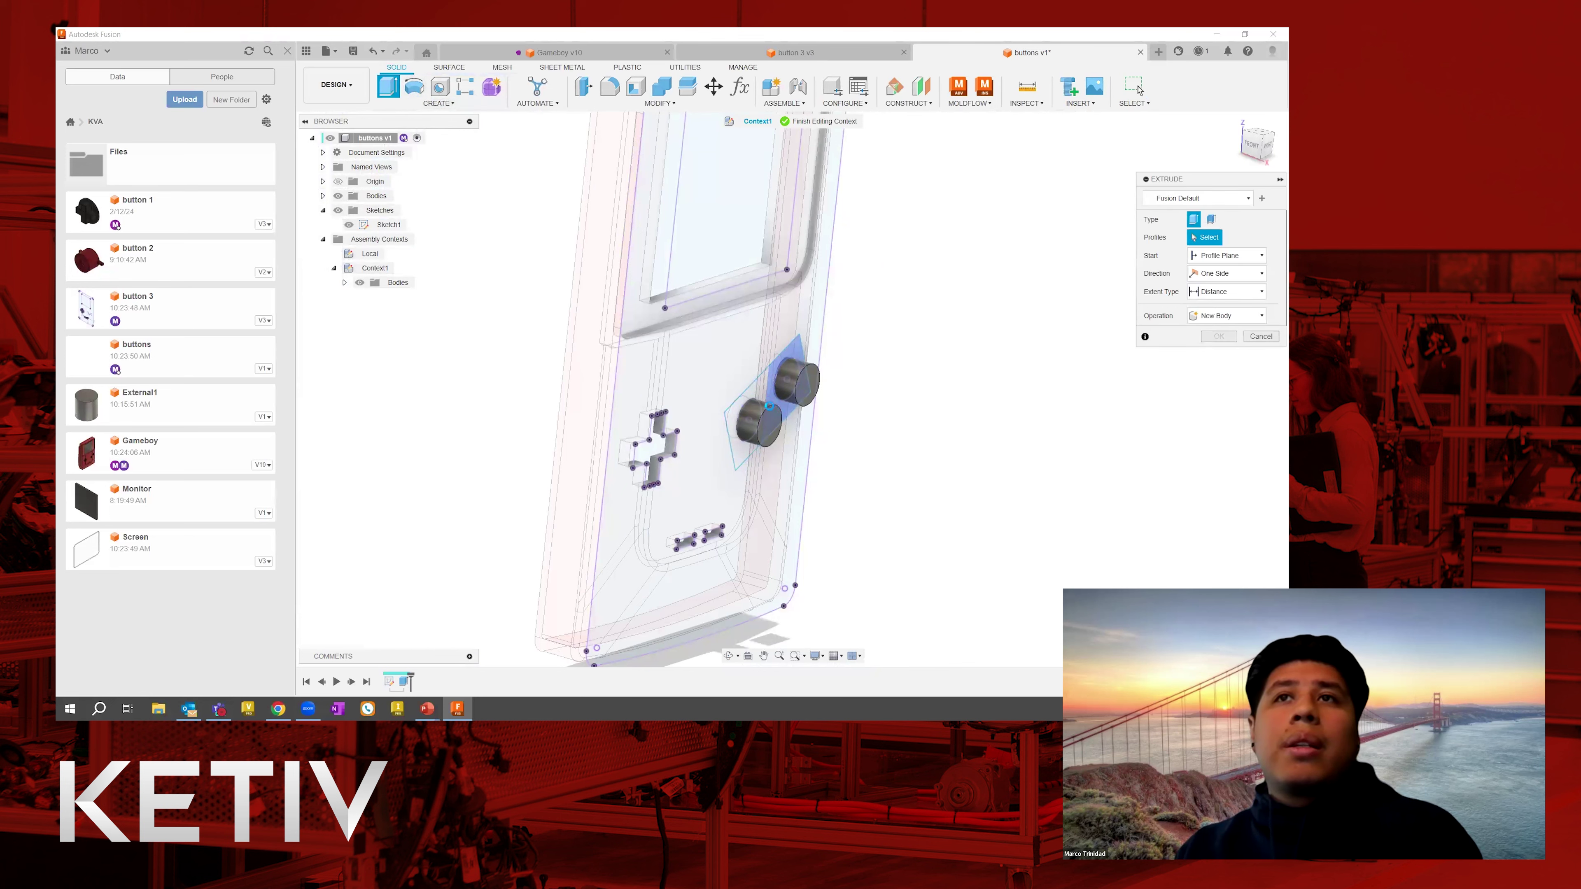
scroll(769, 406, up, 3)
click(767, 402)
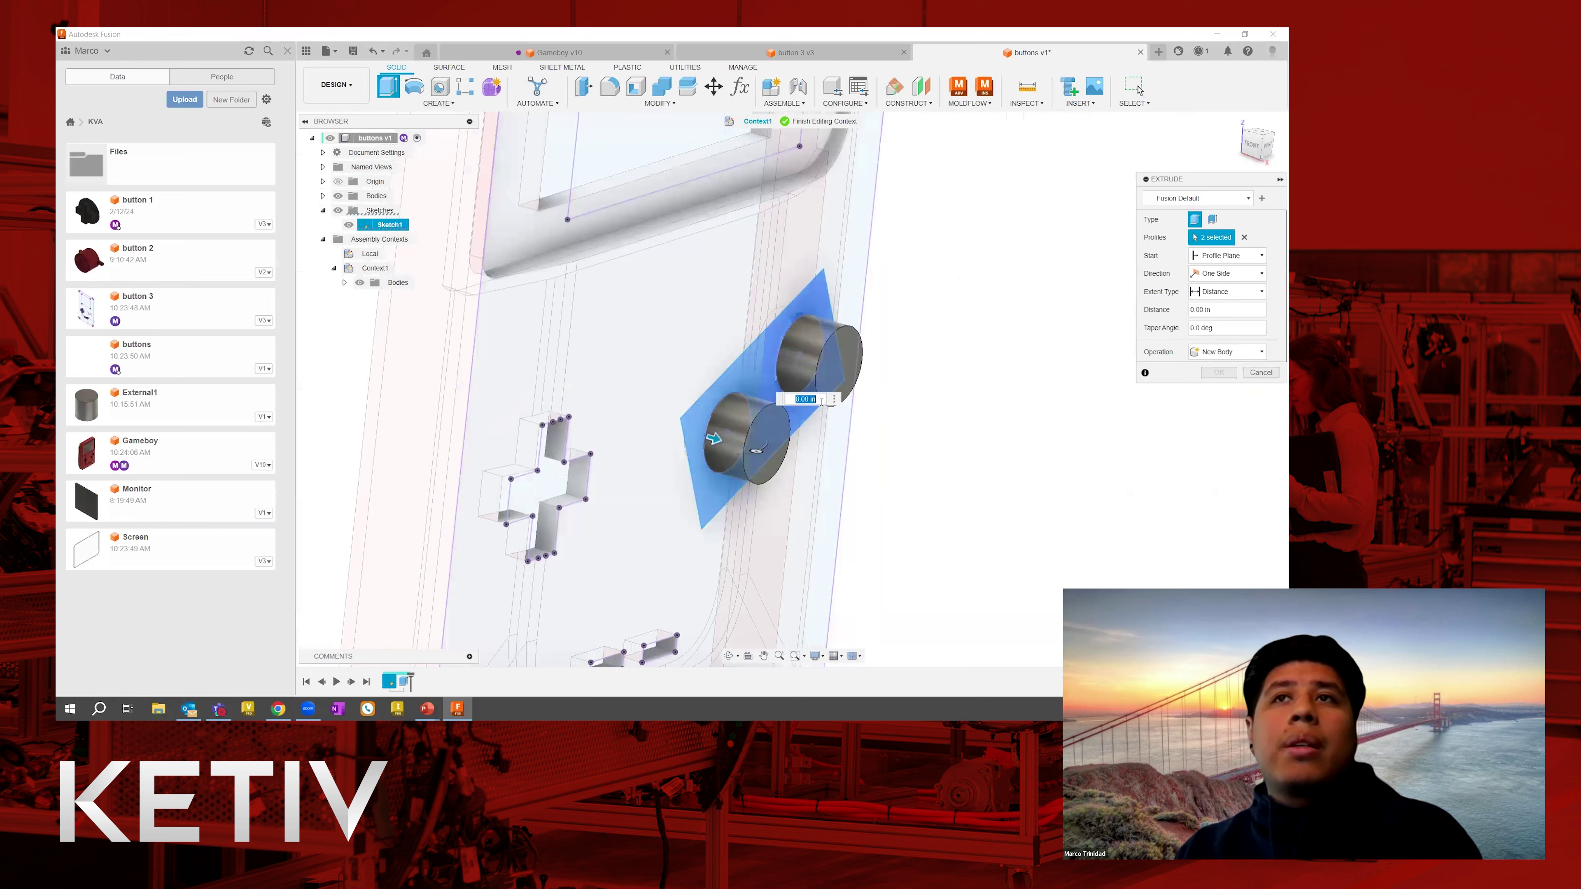
text(-0.05)
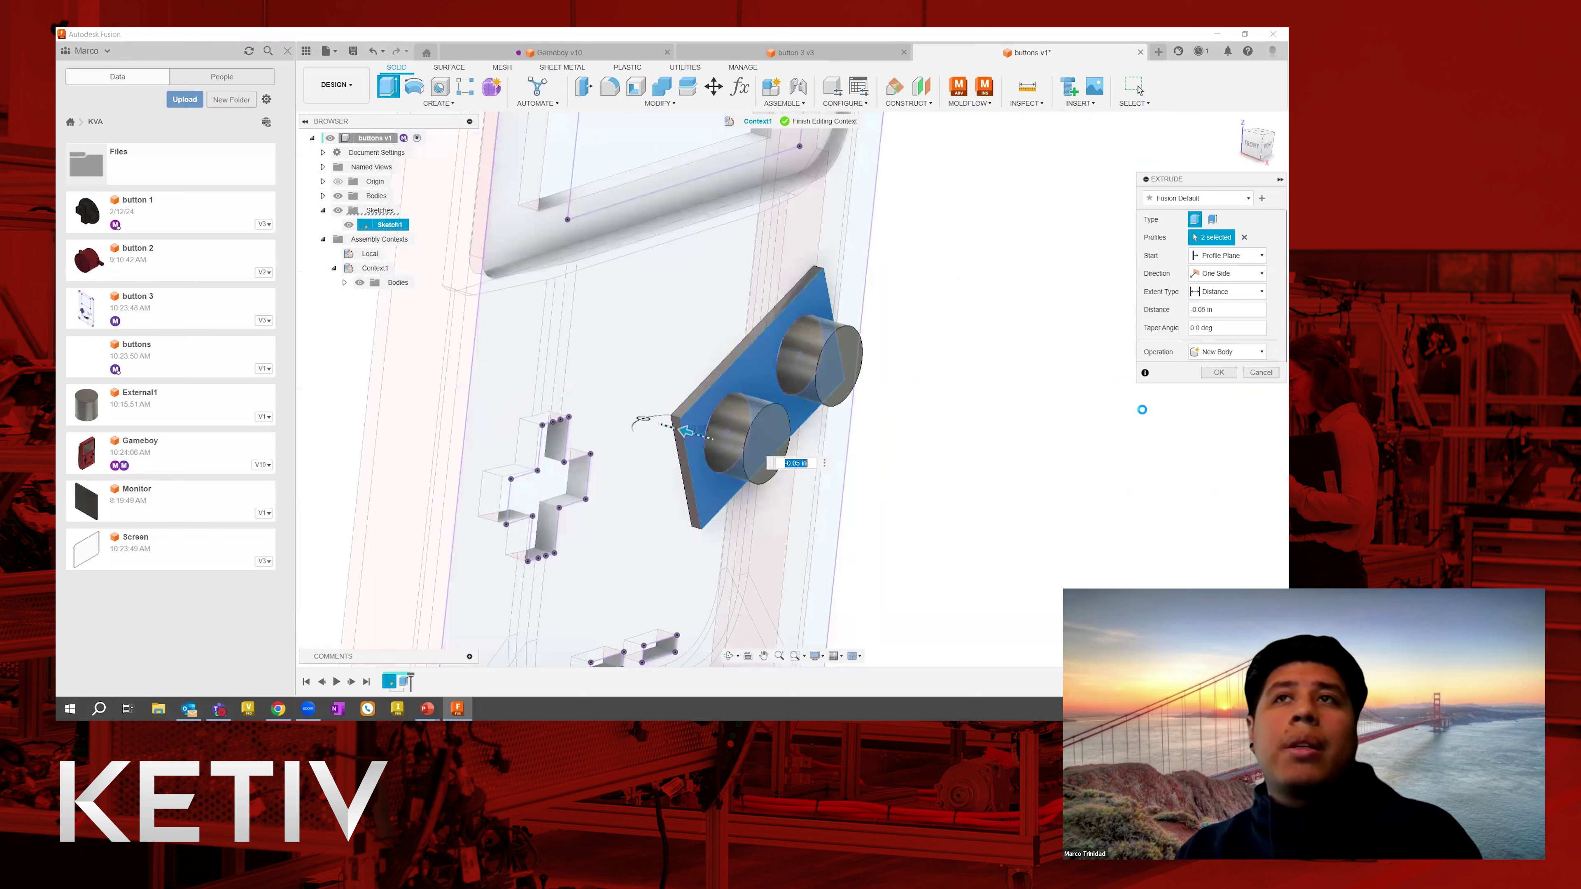
click(1209, 373)
right_click(945, 348)
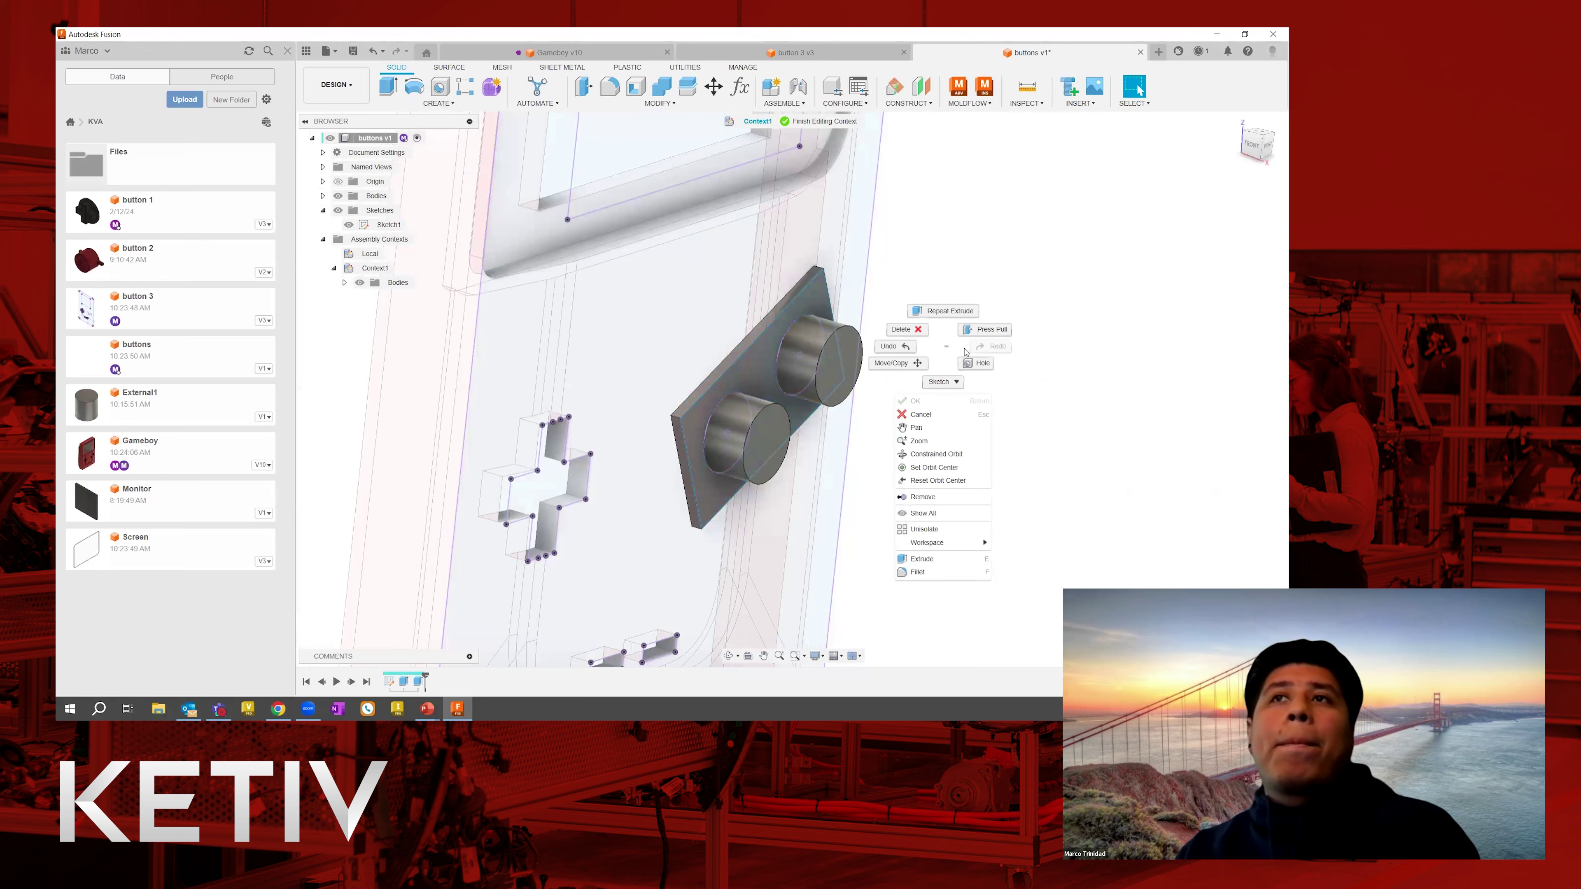
click(958, 351)
Save the buttons design as a new version with the description User Saved.
scroll(949, 355, down, 5)
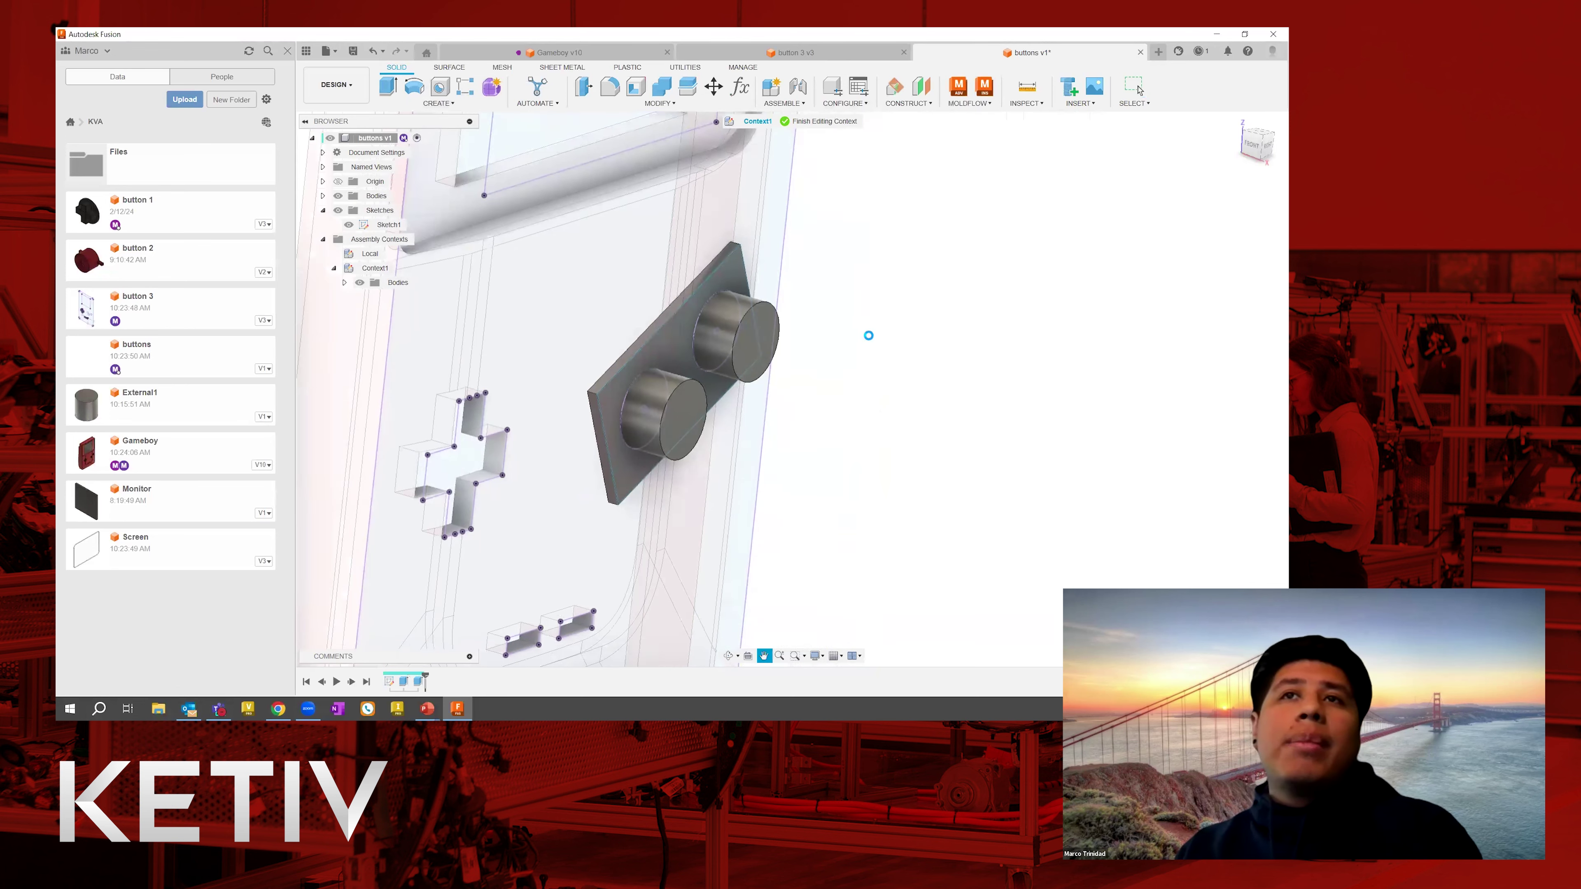
shift+middle_drag(869, 339, 744, 305)
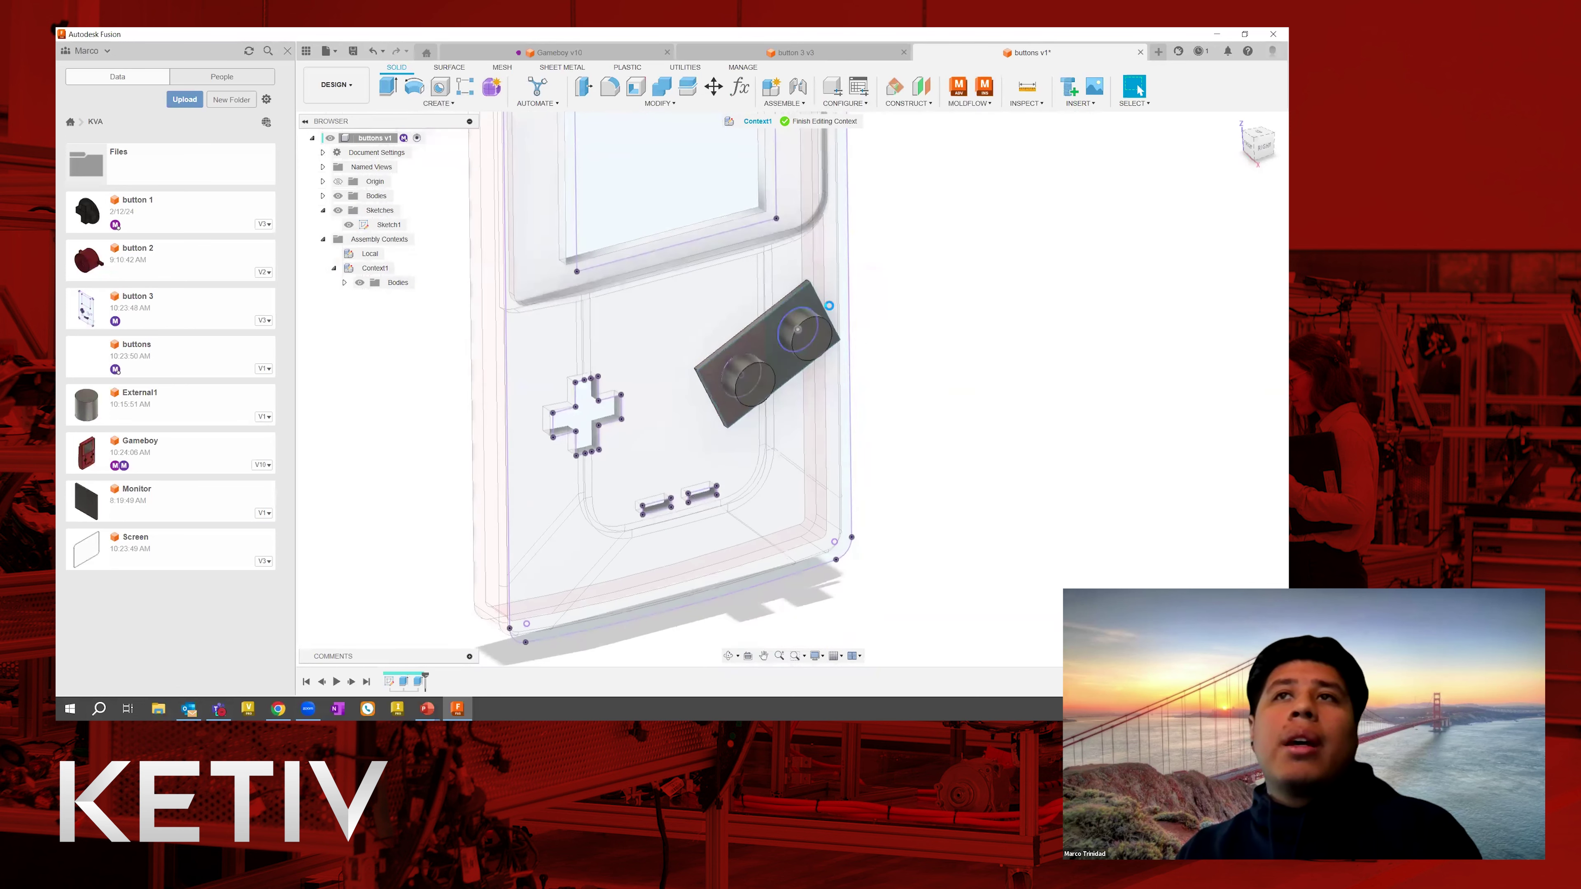
shift+middle_drag(840, 359, 778, 361)
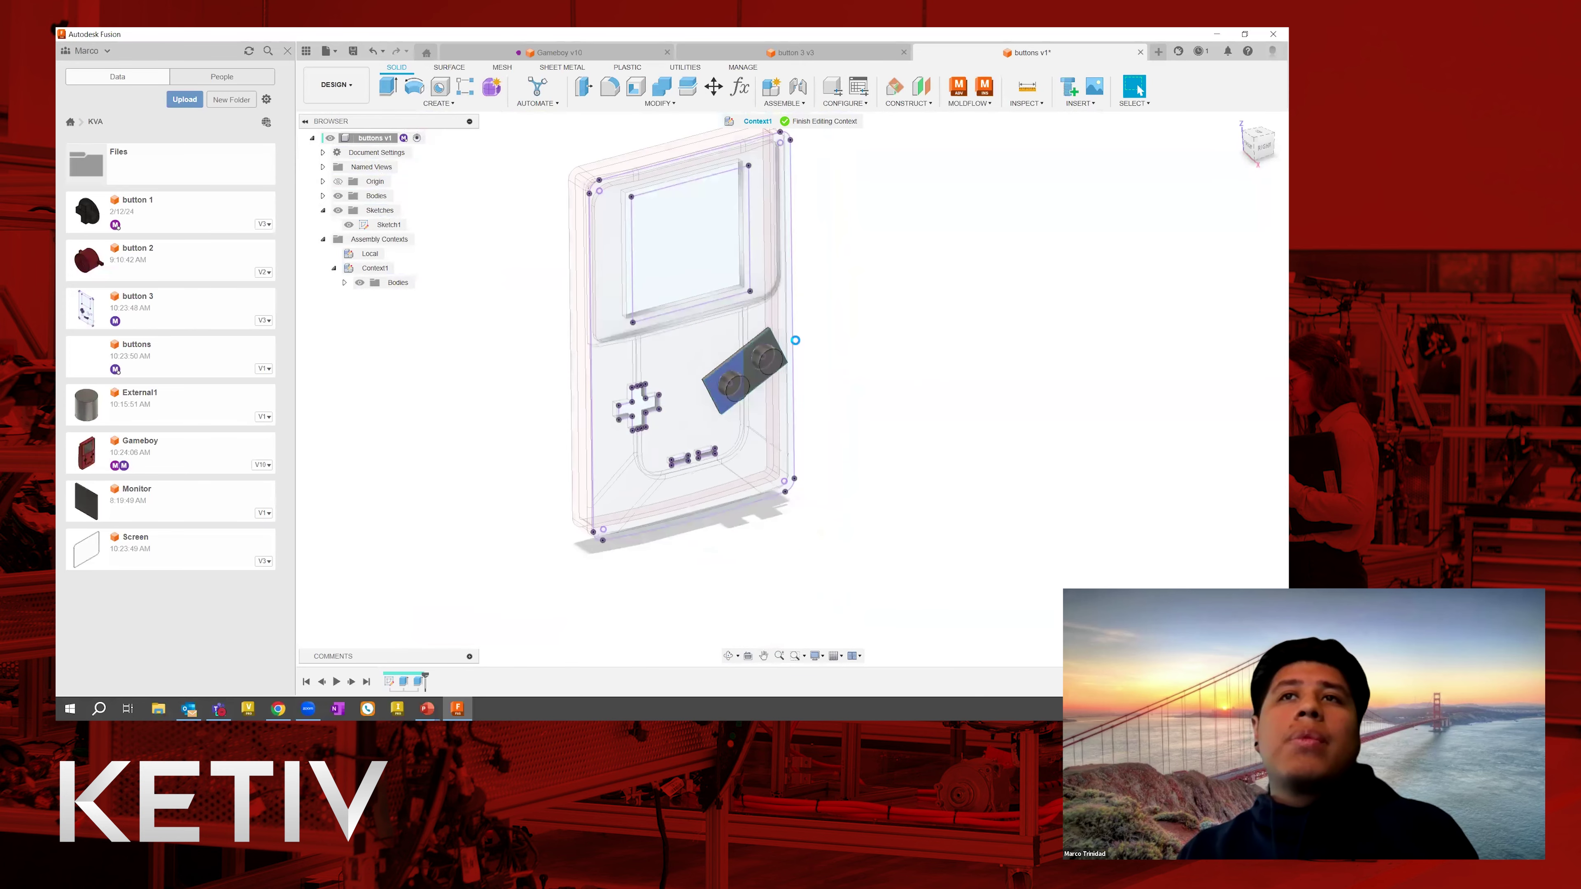
shift+middle_drag(872, 324, 929, 303)
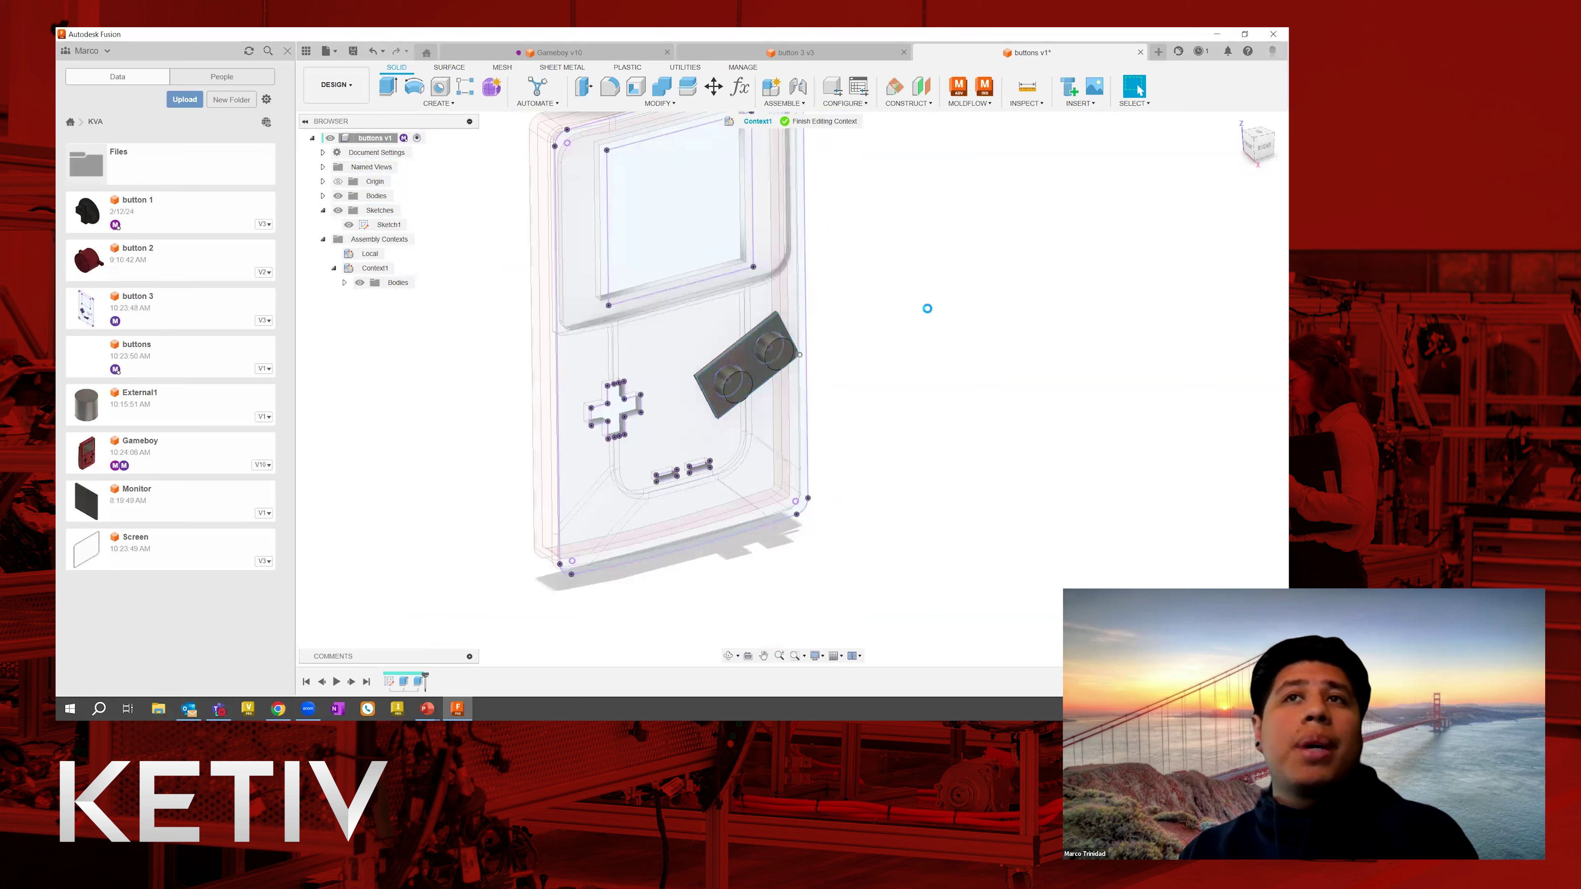
click(613, 54)
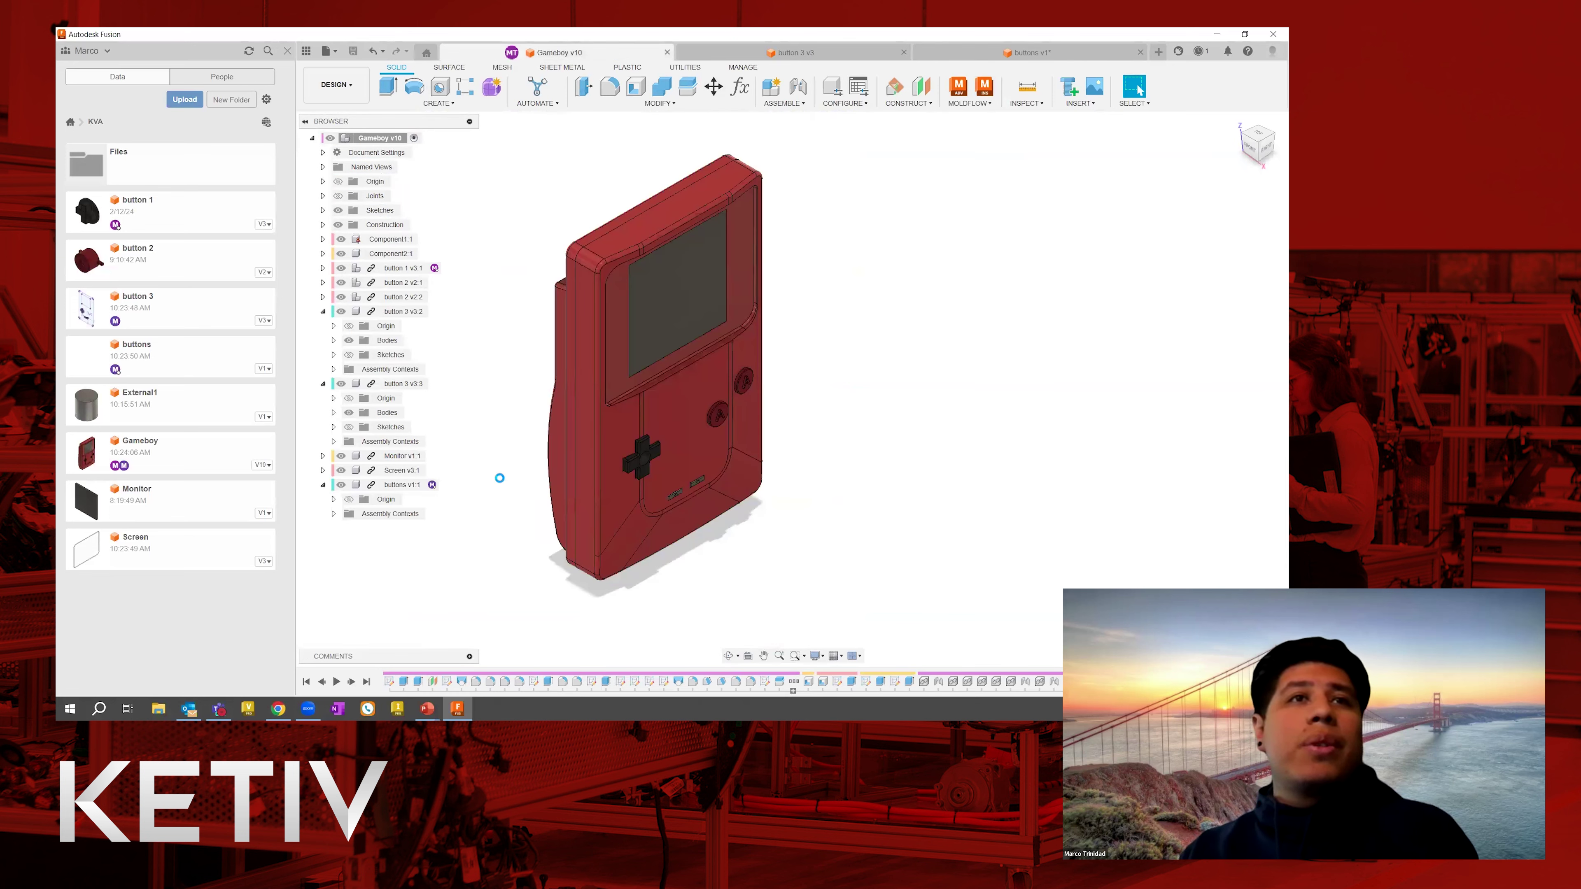
click(1030, 52)
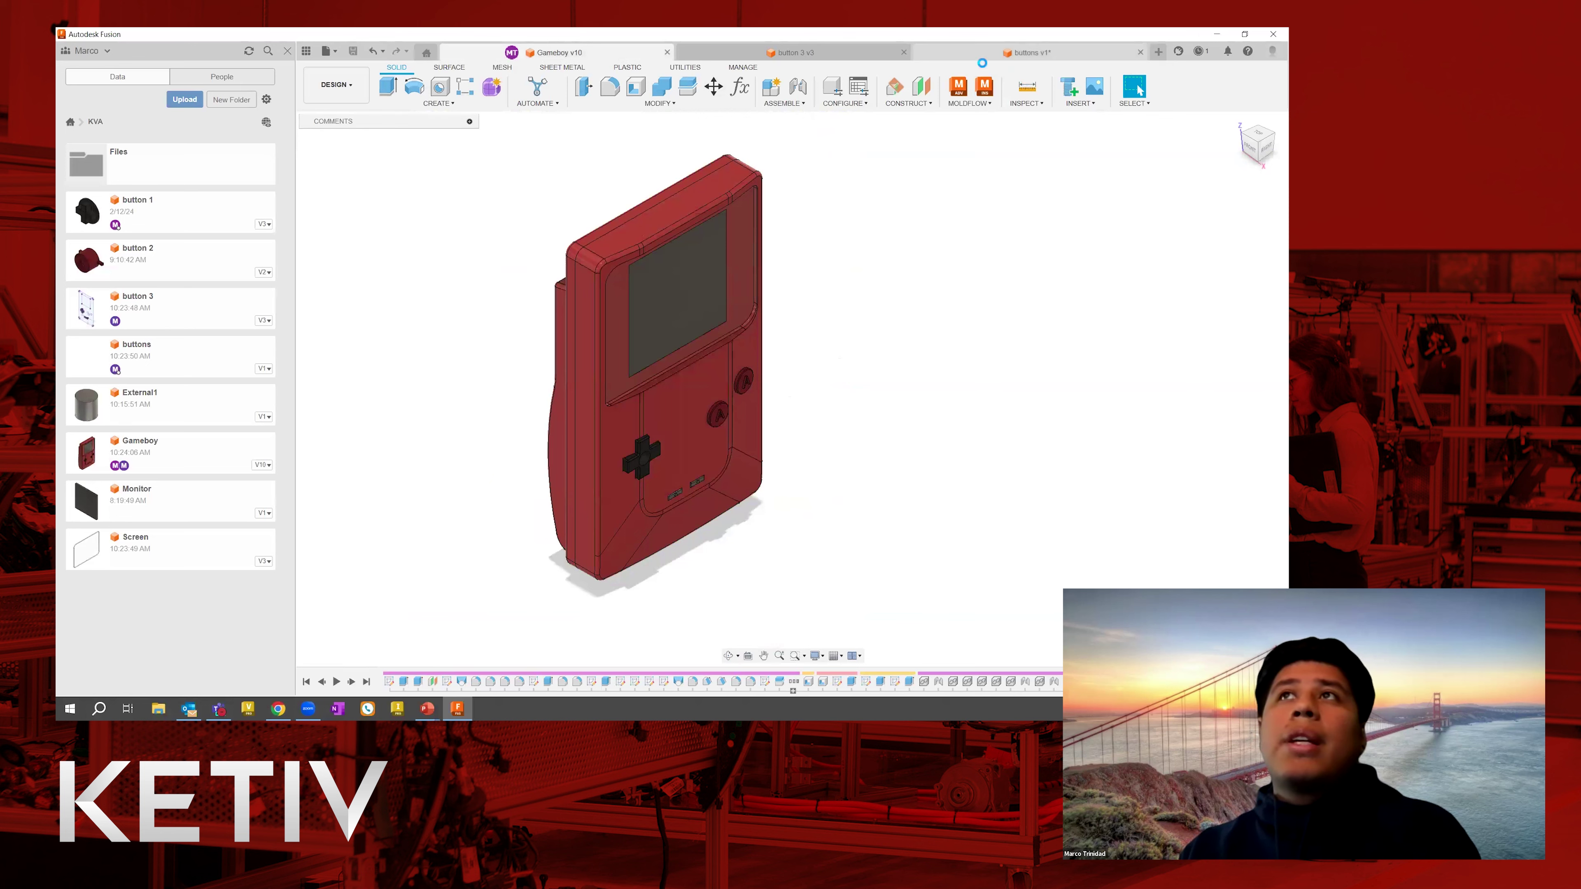
click(353, 51)
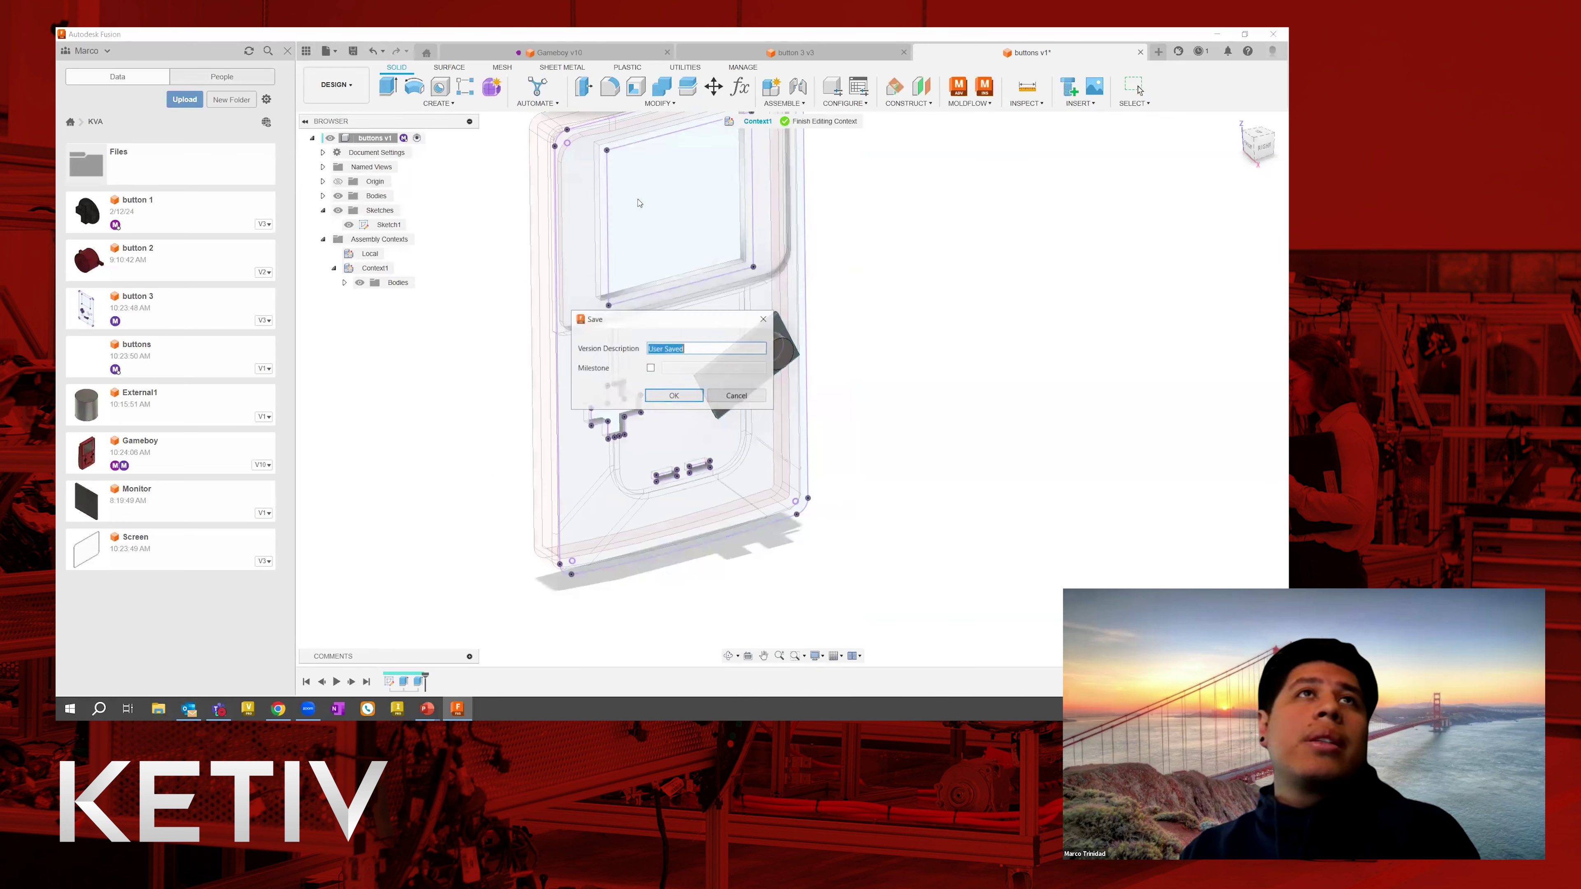
click(672, 401)
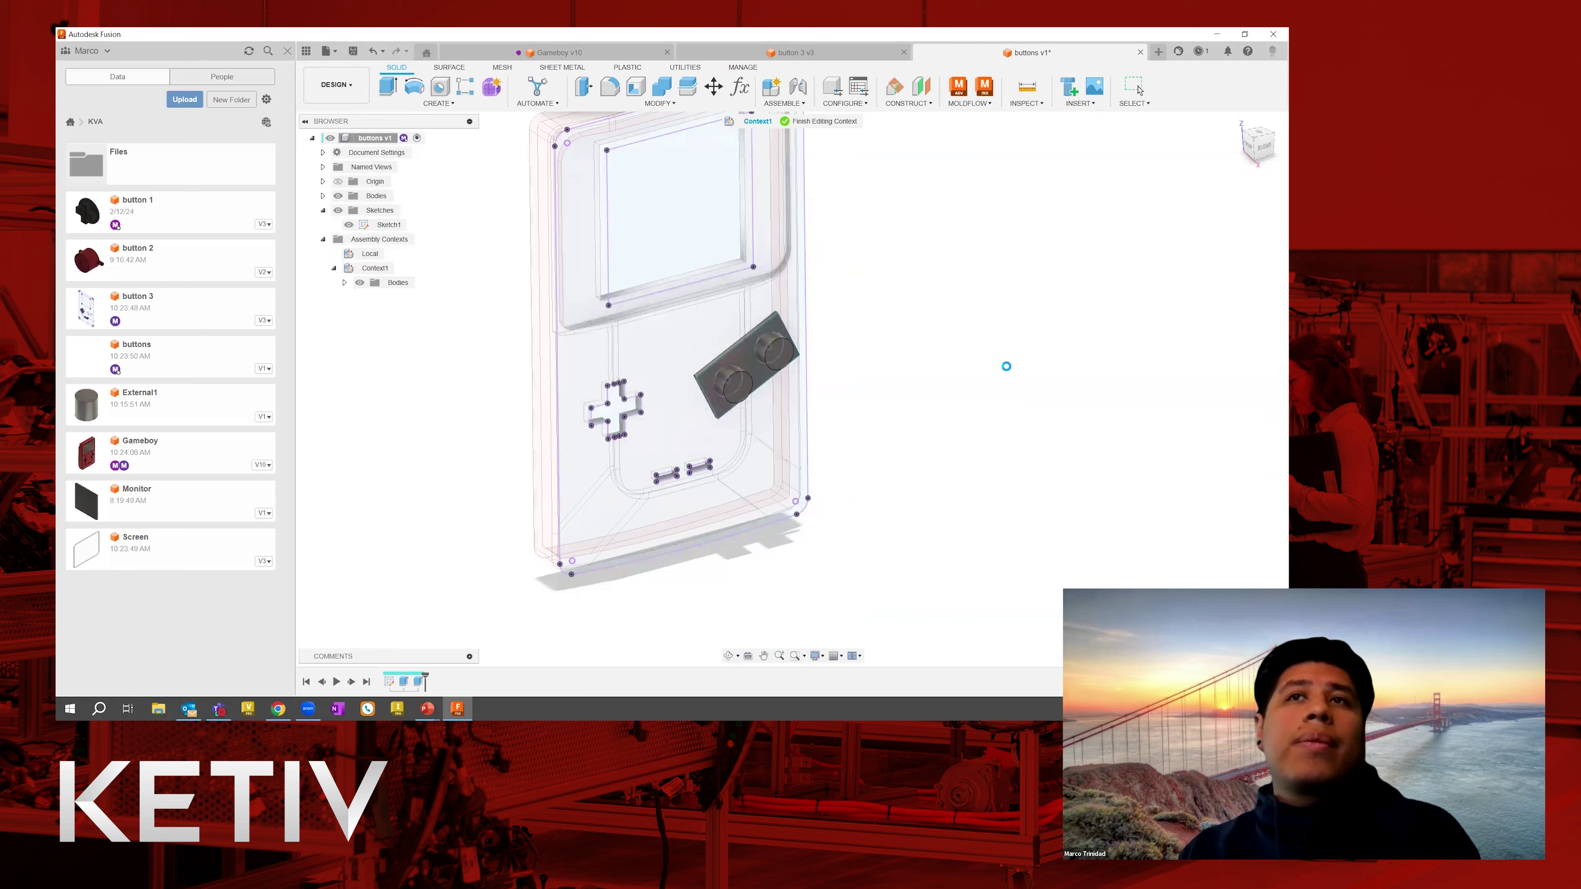
Return to the Gameboy assembly and update its linked buttons component to the latest version.
click(558, 53)
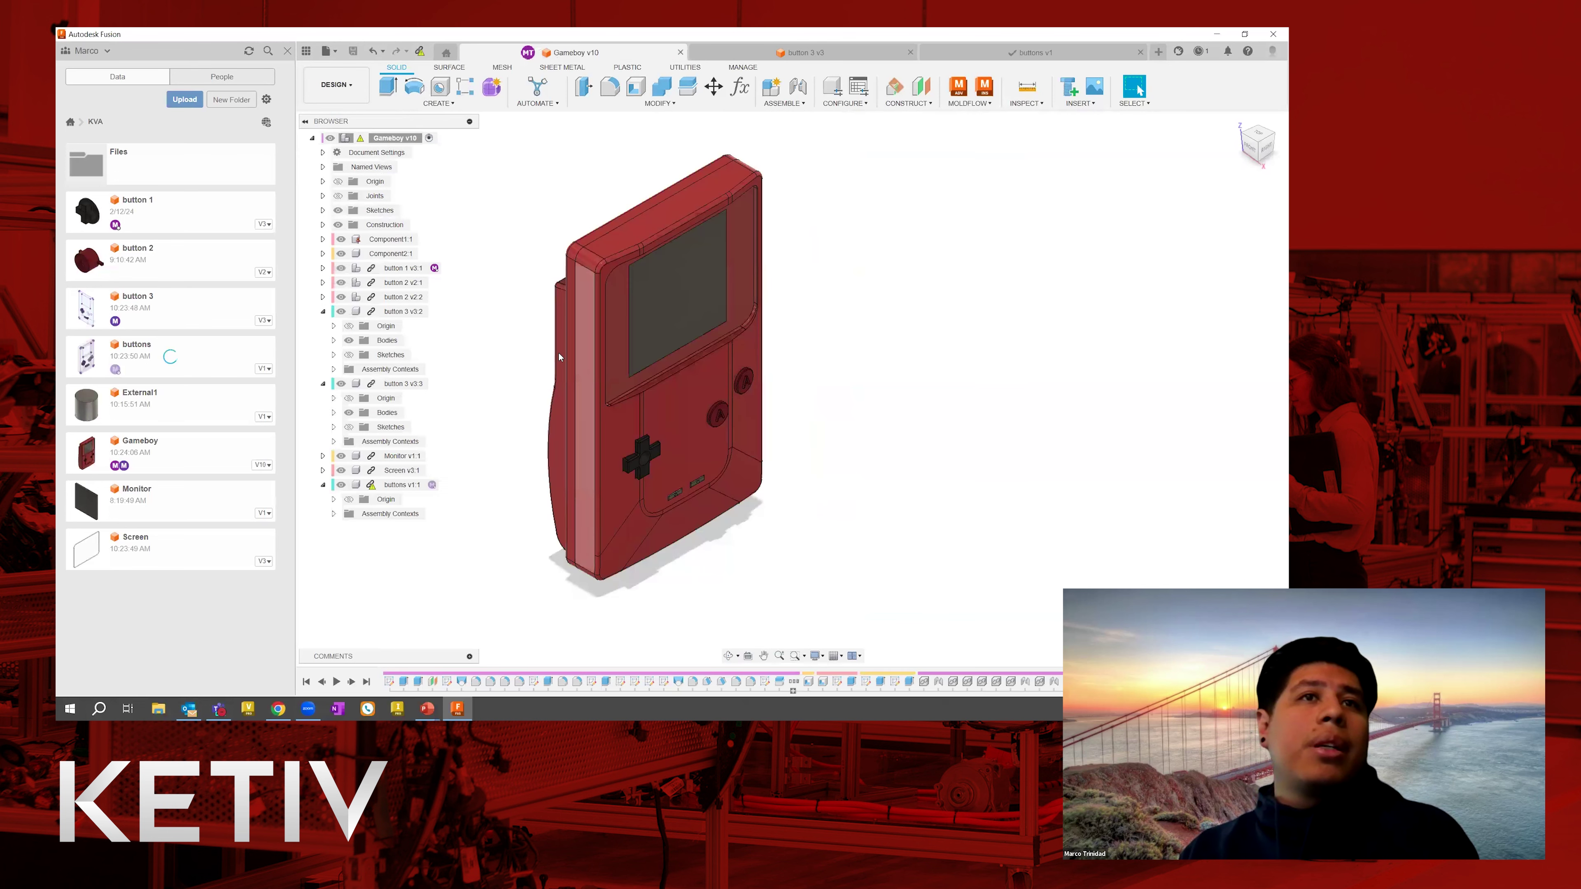
right_click(398, 485)
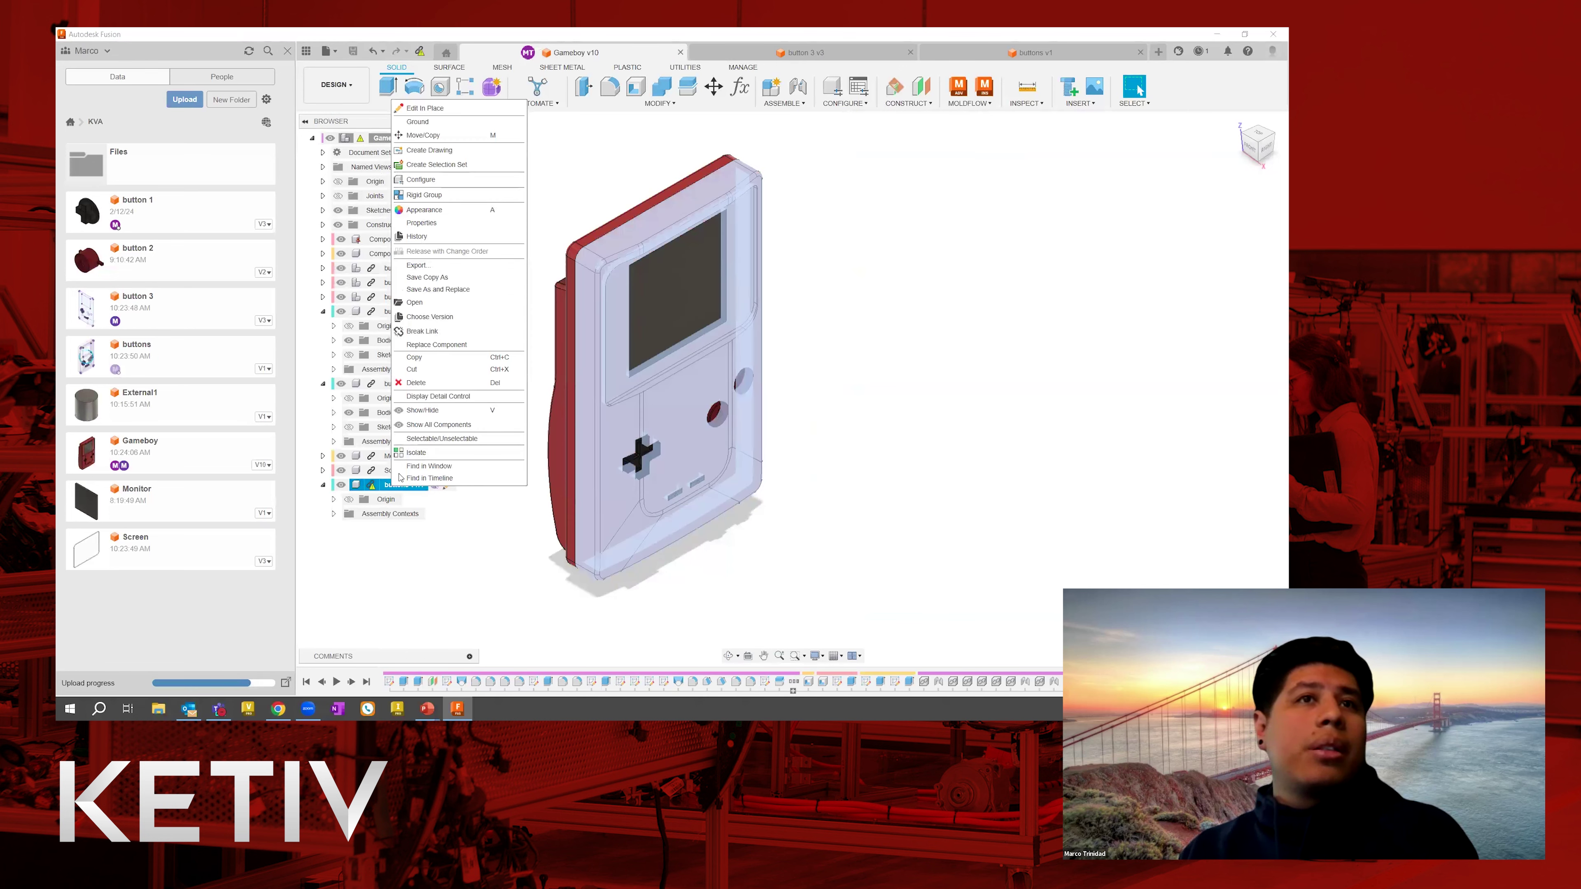
right_click(381, 485)
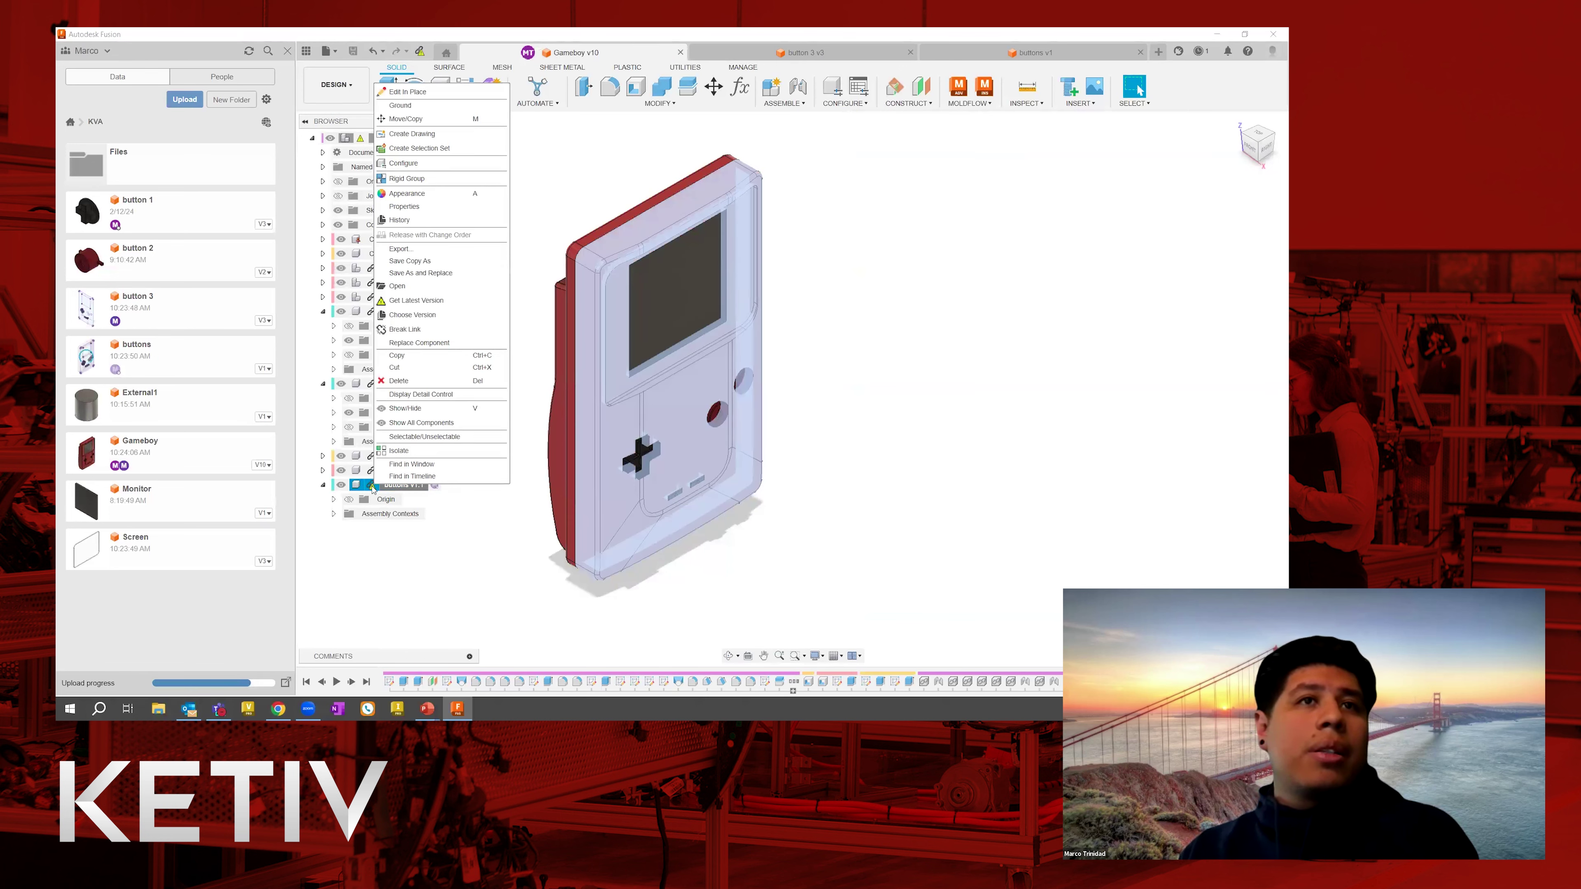
click(415, 300)
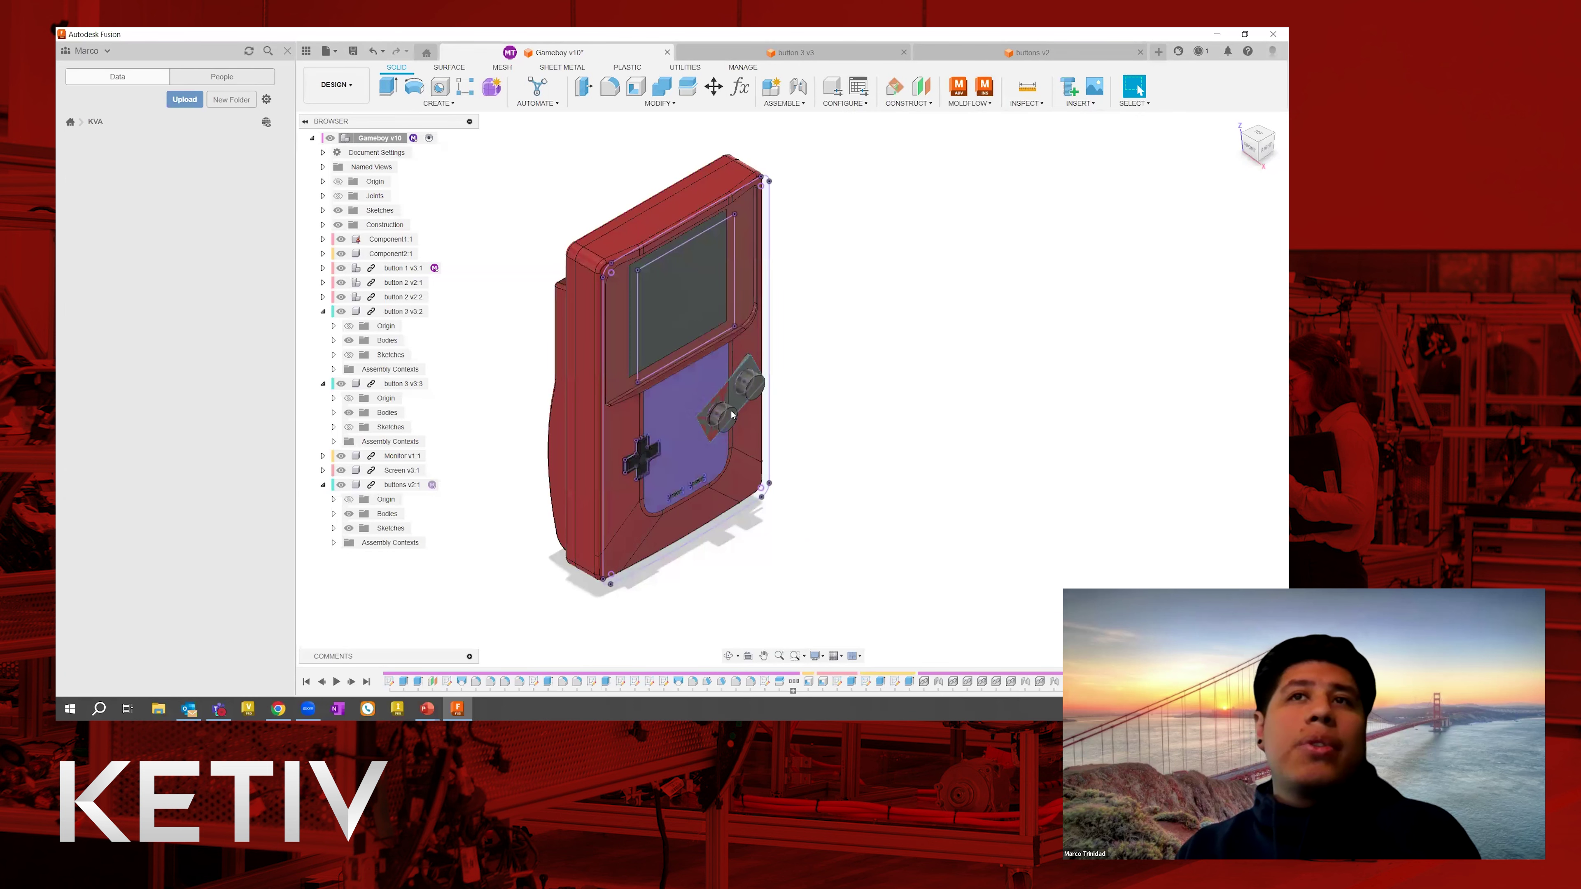
scroll(734, 407, up, 3)
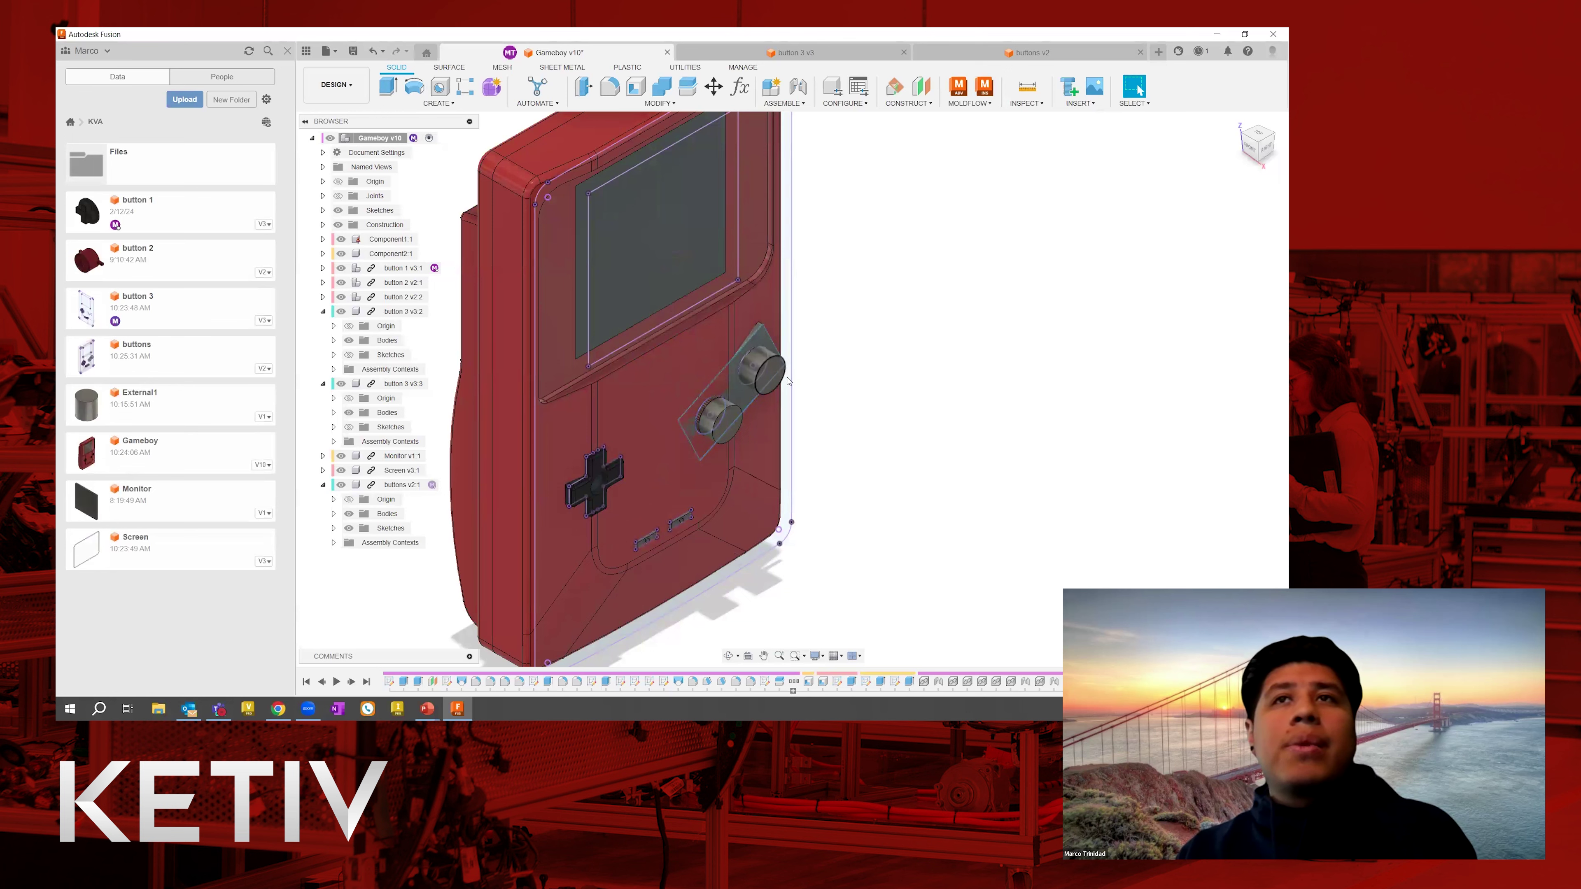
scroll(866, 411, down, 3)
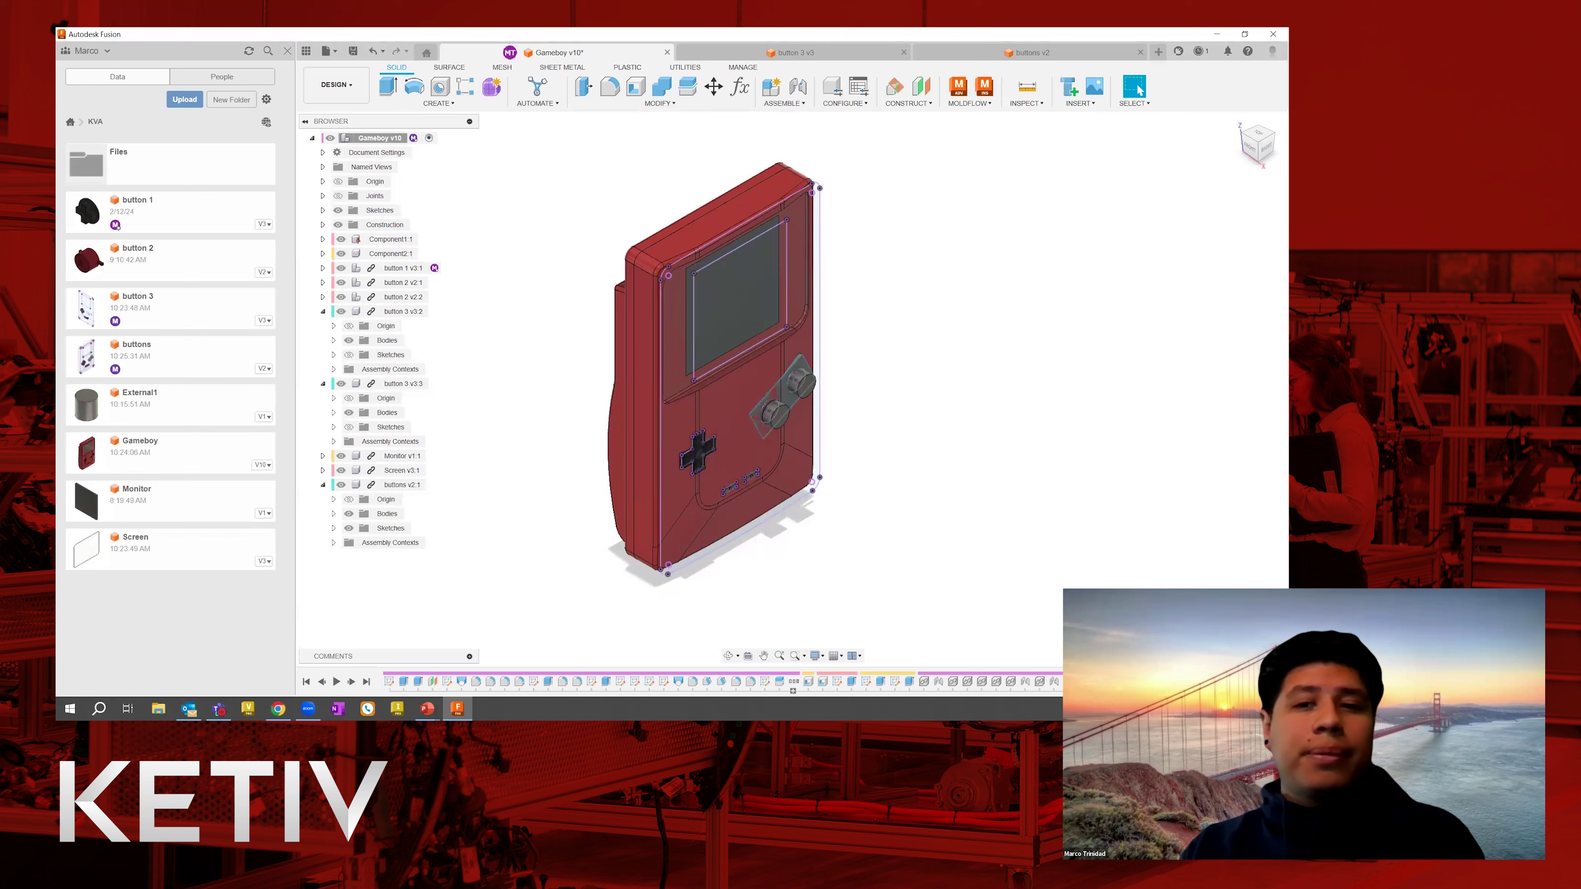
key(alt+Tab)
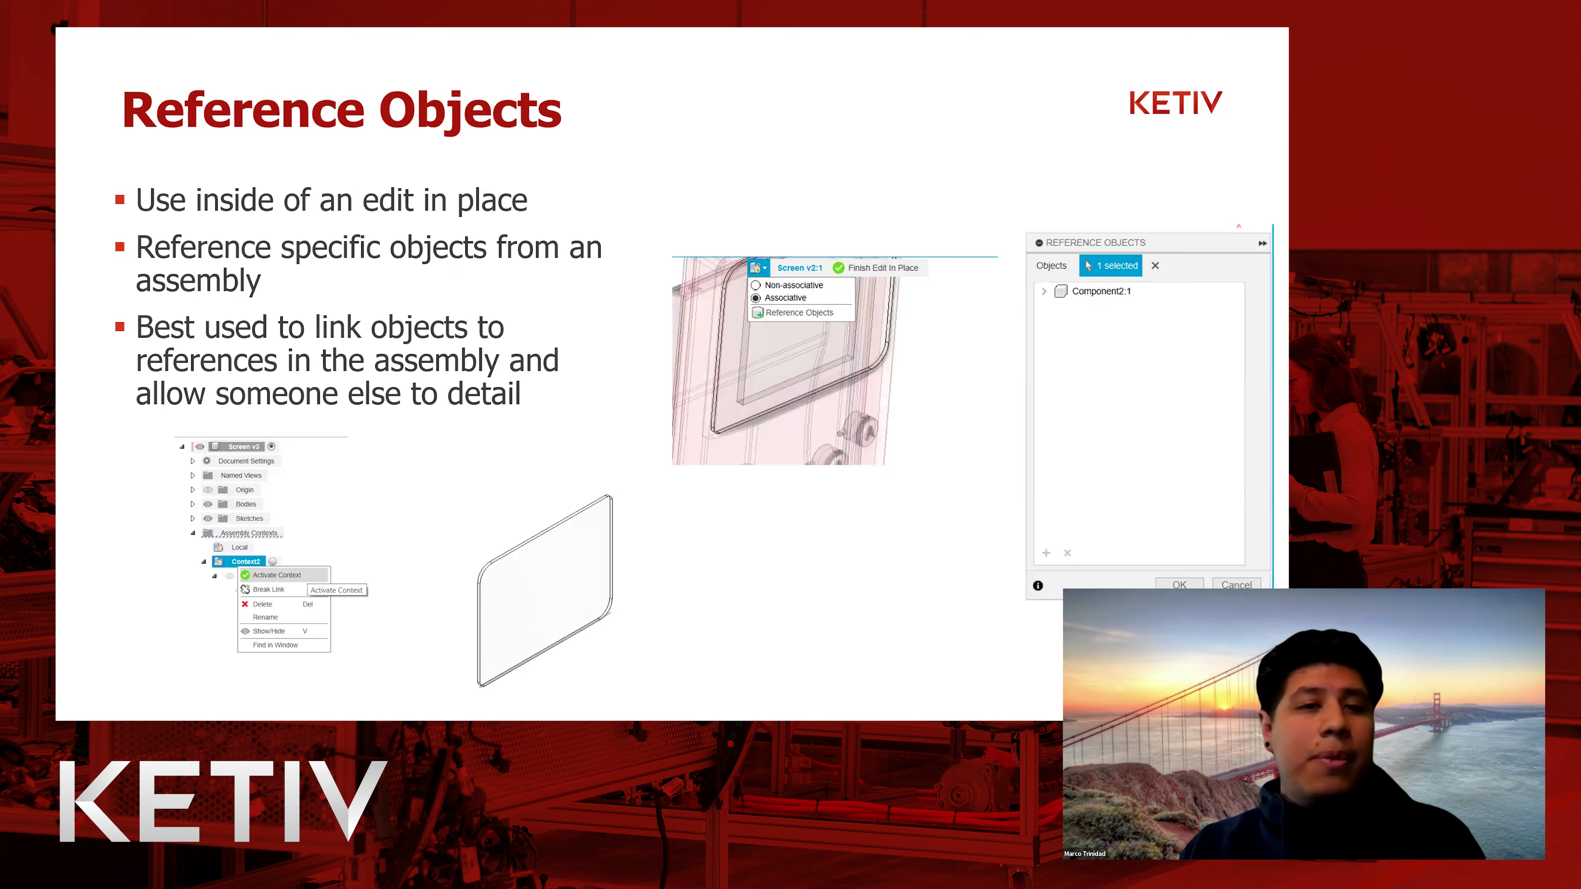
key(Right)
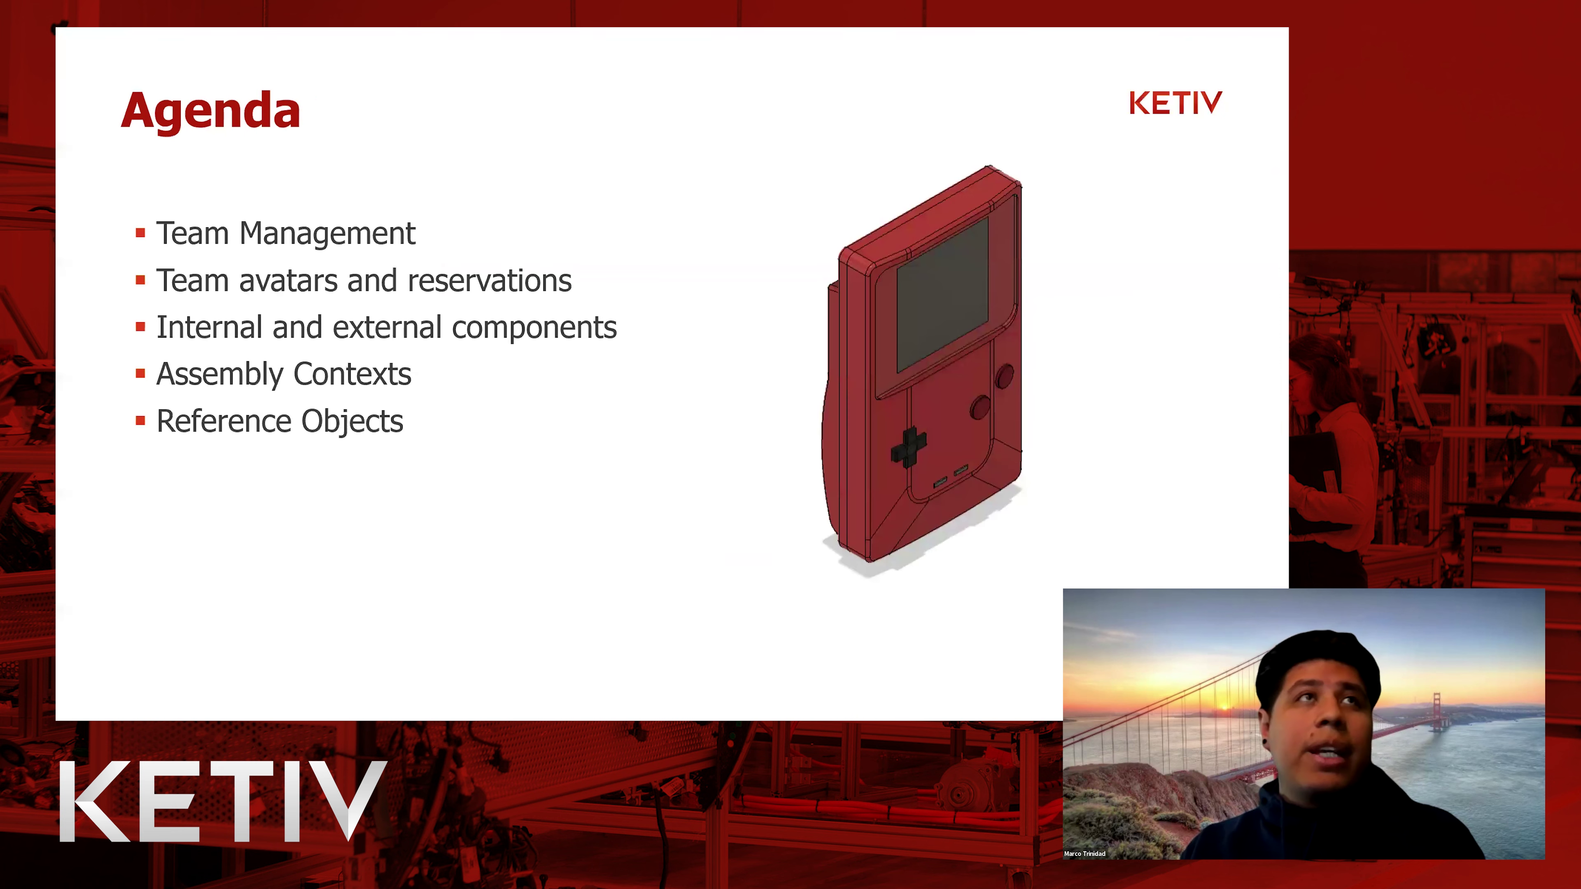